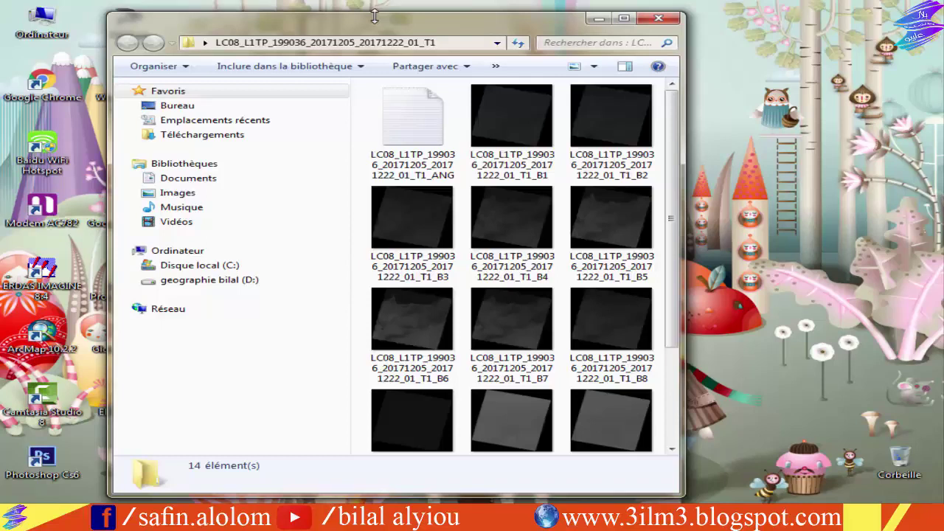
# - Examine the extracted Landsat 8 band images and text files in the LC08_L1TP_199036_20171205_20171222_01_T1 folder window at full size
pyautogui.moveTo(421, 27); pyautogui.dragTo(464, 30)
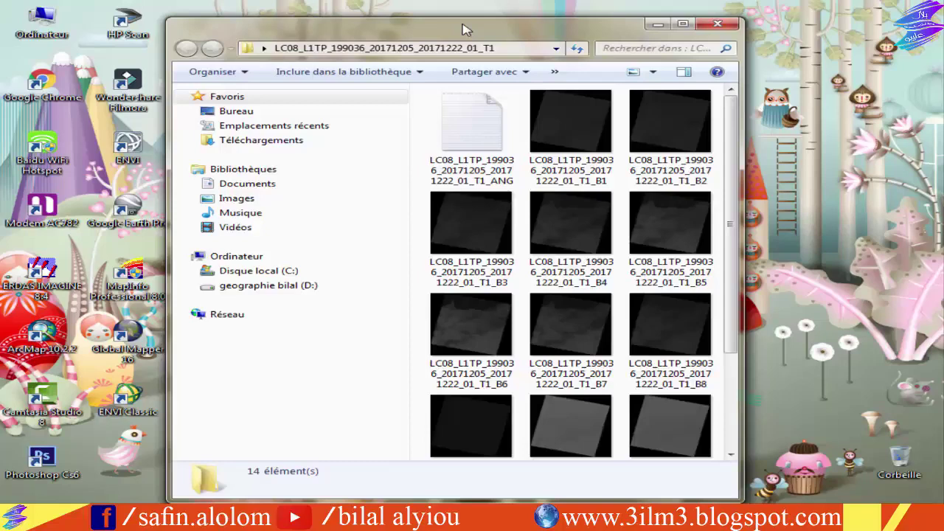
pyautogui.click(683, 24)
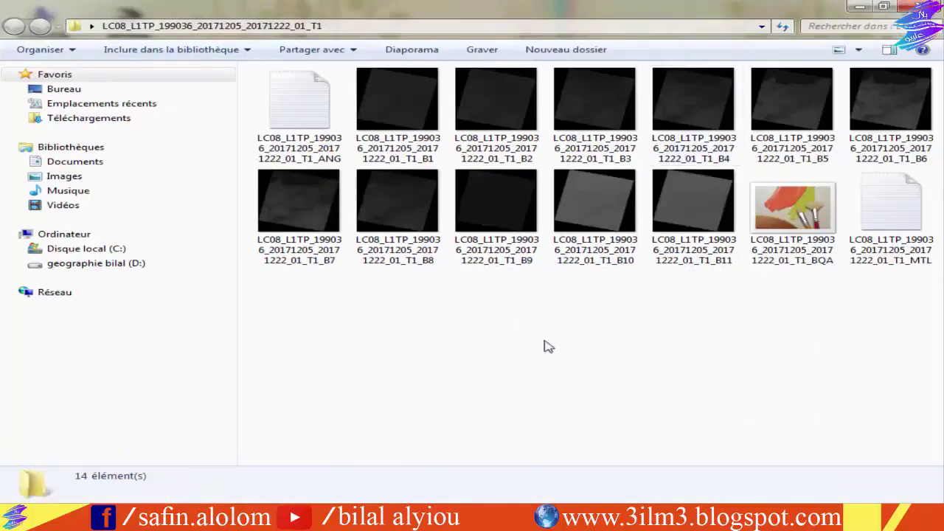
pyautogui.moveTo(911, 323); pyautogui.dragTo(285, 337)
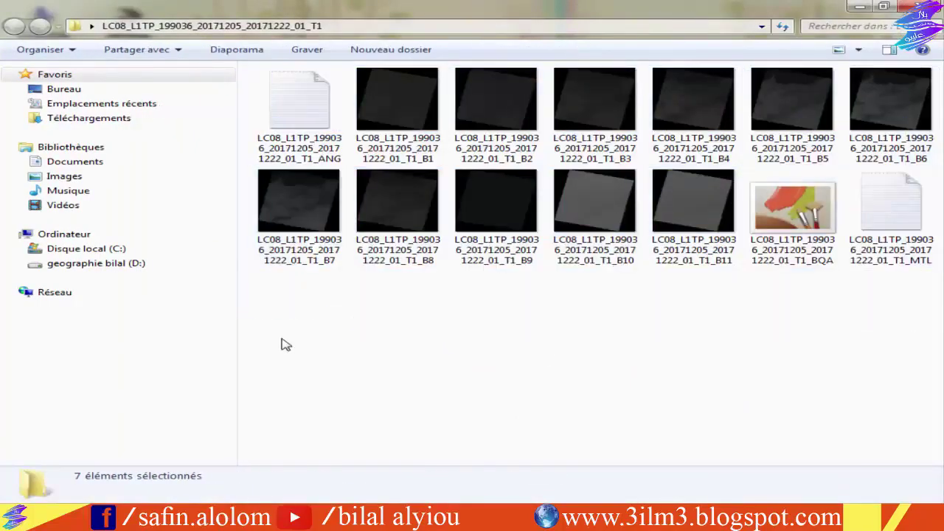
pyautogui.click(883, 7)
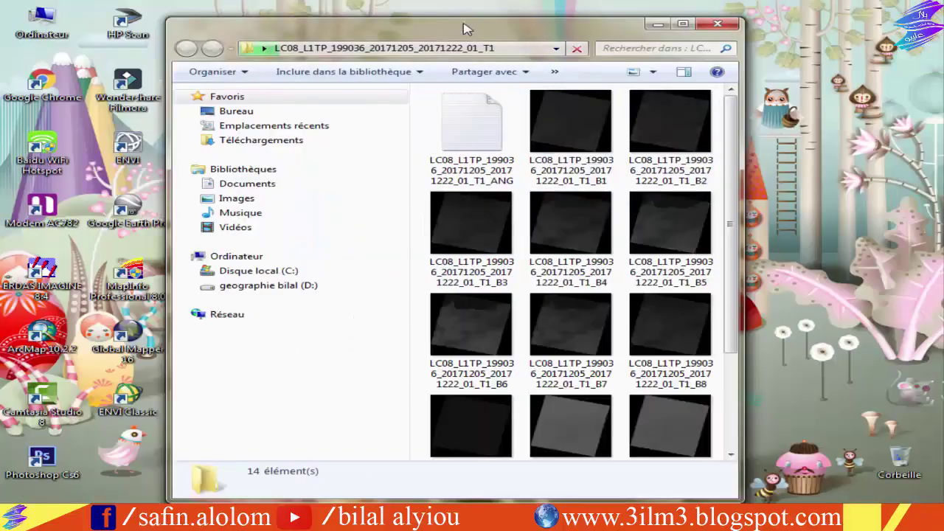
# - Move the folder window aside and open the file properties of the LC08_L1TP_199036_20171205_20171222_01_T1.tar archive on the desktop
pyautogui.moveTo(418, 24); pyautogui.dragTo(678, 17)
pyautogui.doubleClick(679, 17)
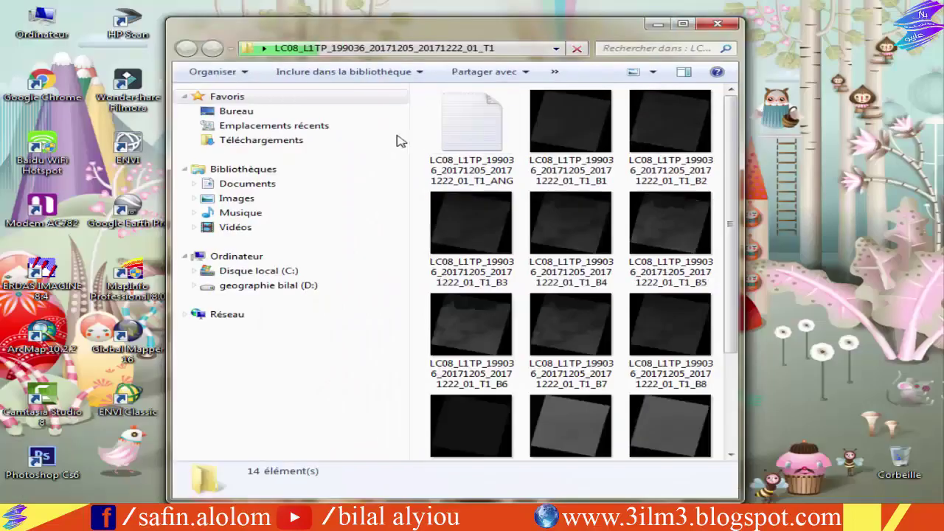
pyautogui.moveTo(376, 35); pyautogui.dragTo(582, 38)
pyautogui.click(283, 111)
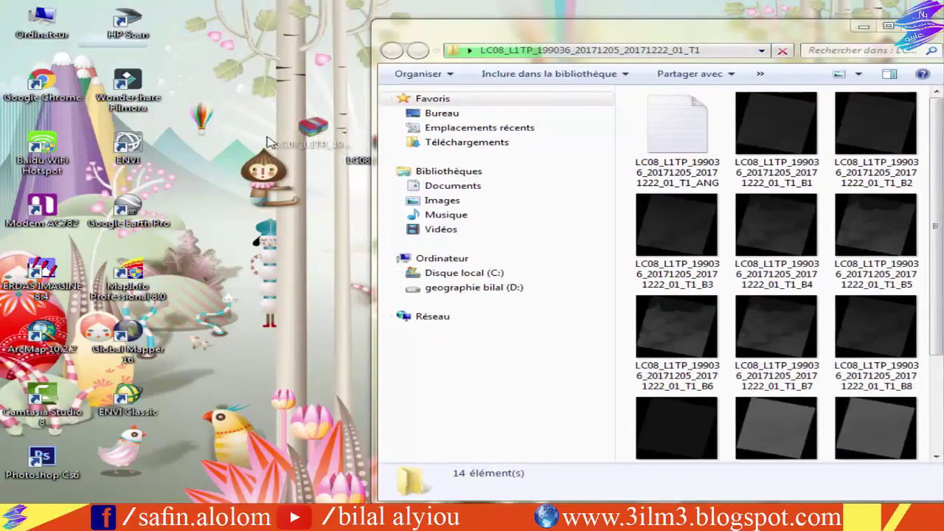
pyautogui.rightClick(282, 111)
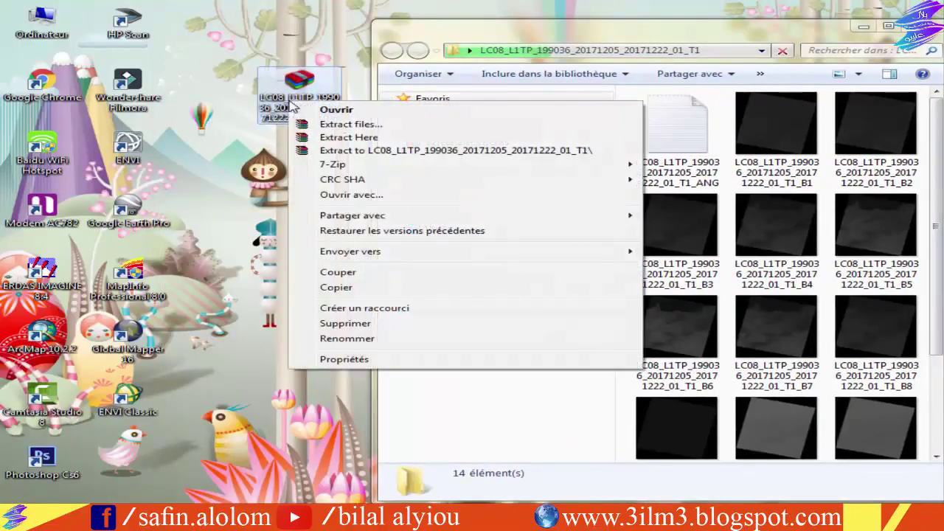
pyautogui.click(422, 361)
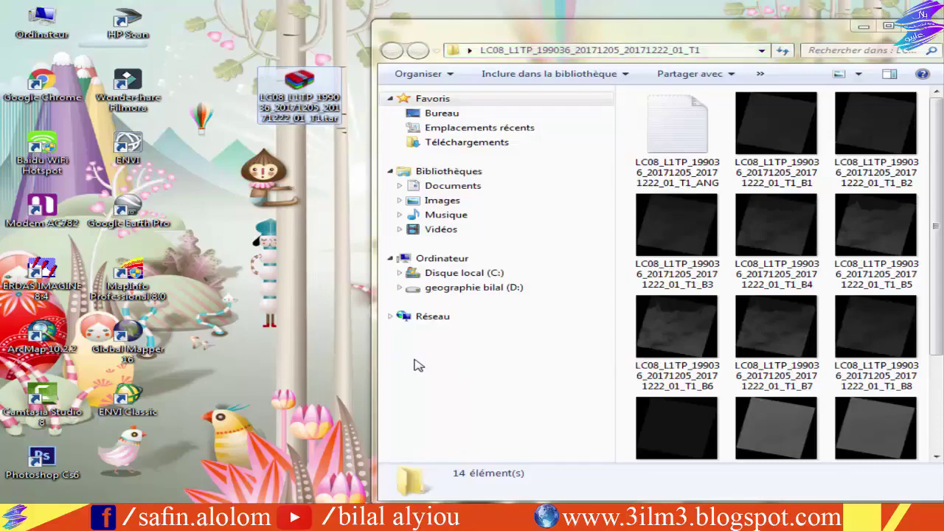
# - Clear the folder window out of the way and place the extracted folder's icon level with the archive on the desktop
pyautogui.moveTo(750, 31); pyautogui.dragTo(639, 27)
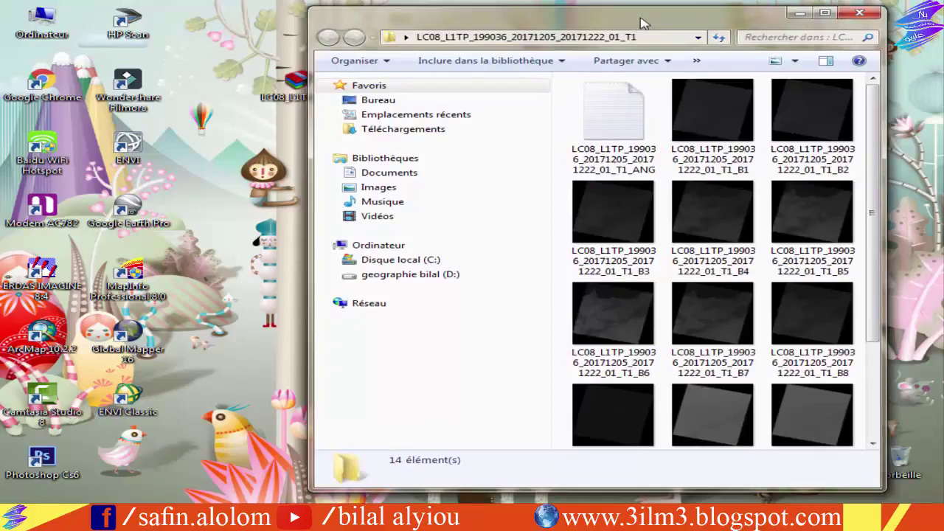
pyautogui.moveTo(639, 25)
pyautogui.mouseDown()
pyautogui.moveTo(653, 30)
pyautogui.moveTo(635, 27)
pyautogui.mouseUp()
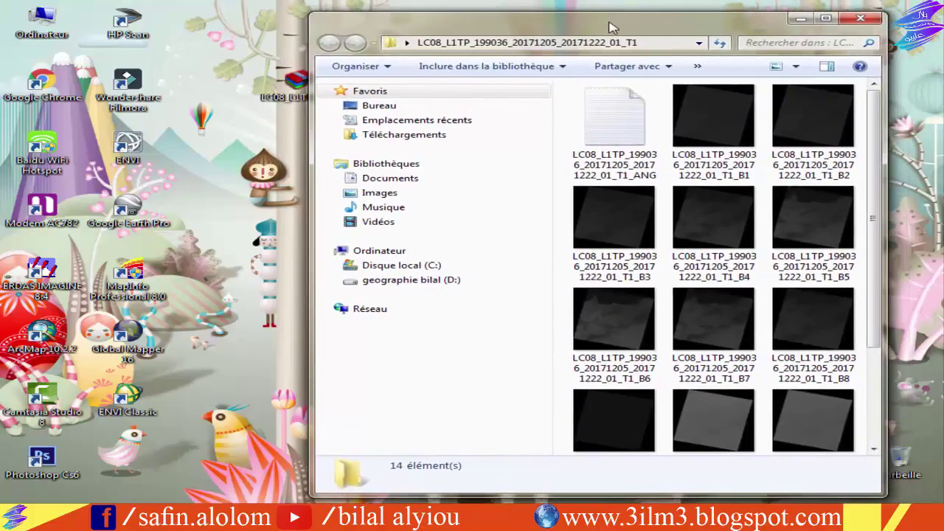
pyautogui.moveTo(615, 22); pyautogui.dragTo(564, 272)
pyautogui.click(308, 102)
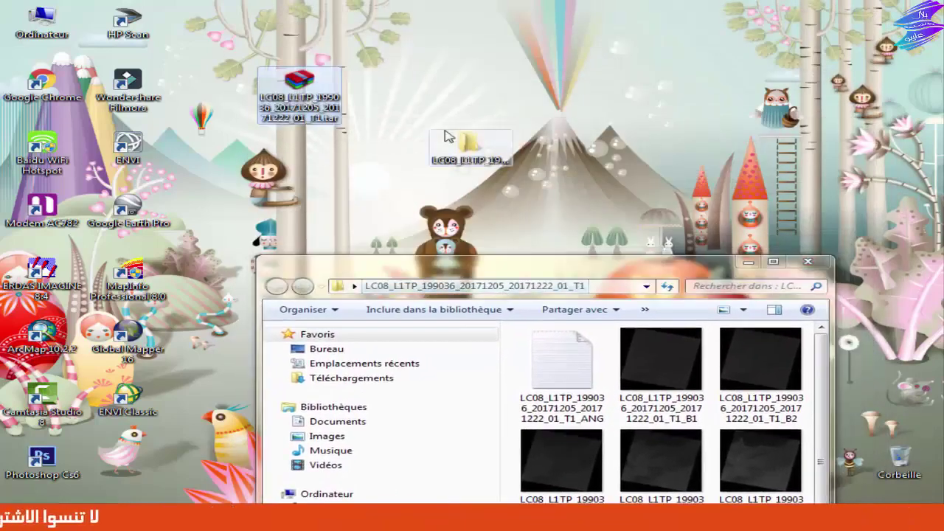
pyautogui.moveTo(465, 144); pyautogui.dragTo(452, 87)
pyautogui.click(303, 96)
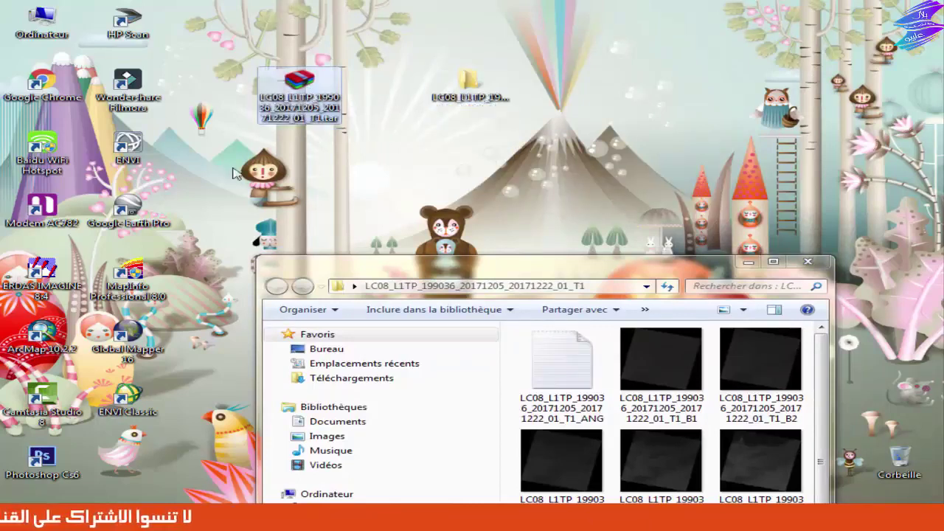
pyautogui.moveTo(400, 34); pyautogui.dragTo(313, 127)
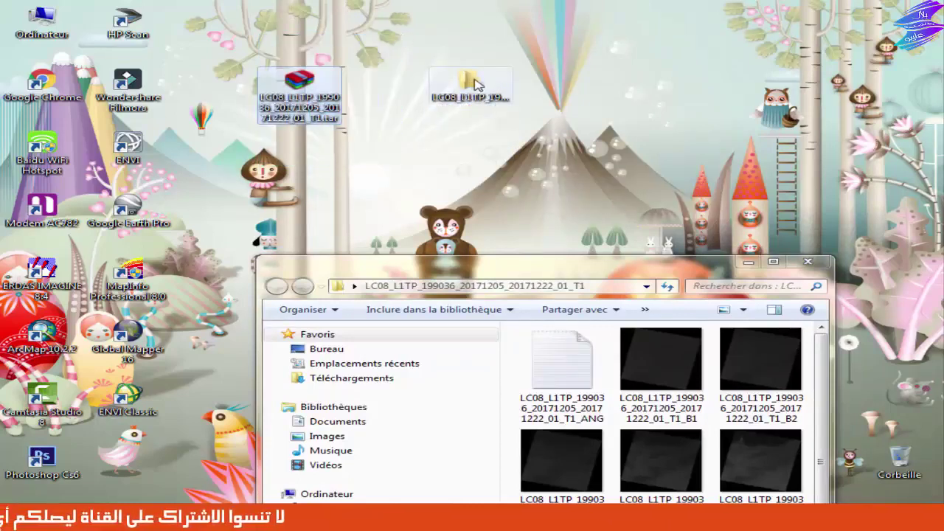
pyautogui.click(469, 87)
pyautogui.moveTo(483, 109)
pyautogui.mouseDown()
pyautogui.moveTo(440, 111)
pyautogui.moveTo(483, 110)
pyautogui.mouseUp()
# - Examine the band images and the ANG and MTL text files of the extracted folder in the enlarged window
pyautogui.moveTo(524, 274); pyautogui.dragTo(498, 20)
pyautogui.click(745, 8)
pyautogui.moveTo(916, 318); pyautogui.dragTo(744, 438)
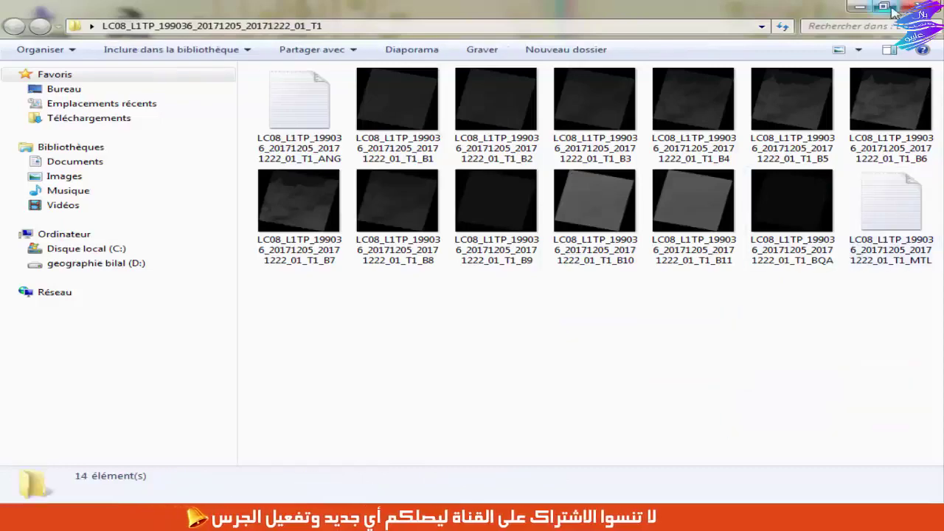
pyautogui.click(906, 200)
pyautogui.click(339, 144)
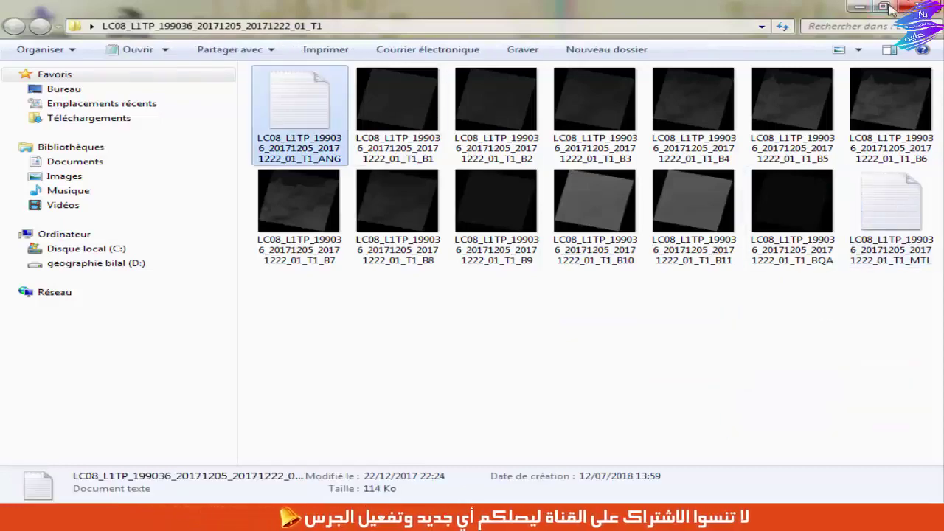
pyautogui.doubleClick(526, 9)
# - Check the compressed archive's file size in its properties and close the dialog
pyautogui.moveTo(526, 22); pyautogui.dragTo(526, 140)
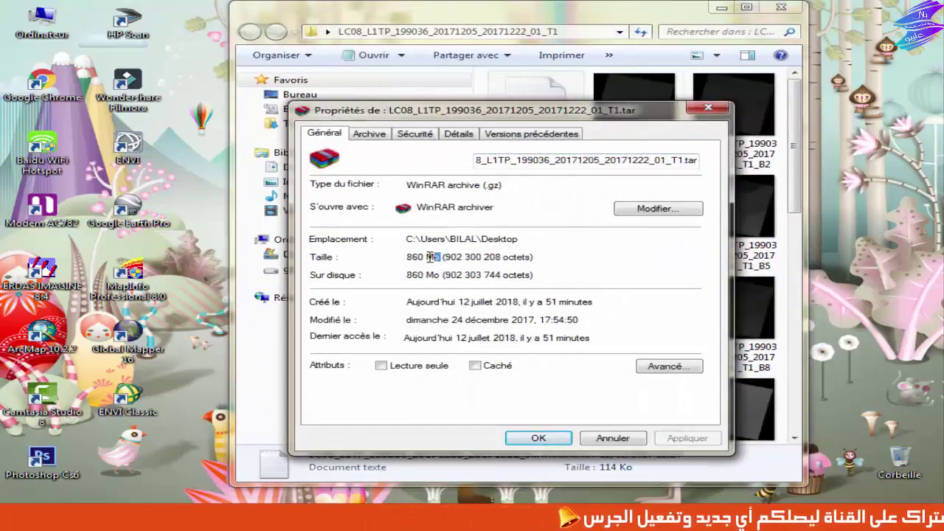
pyautogui.moveTo(440, 257); pyautogui.dragTo(405, 256)
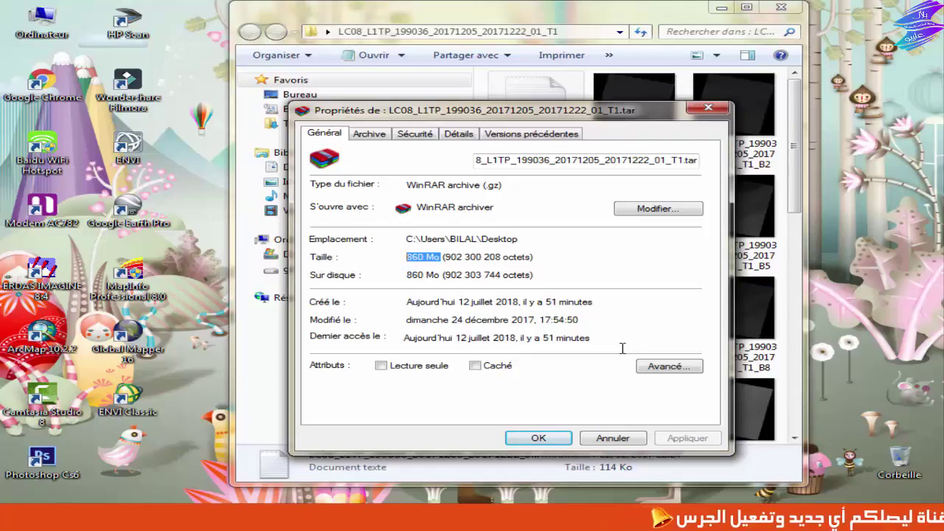
pyautogui.click(707, 109)
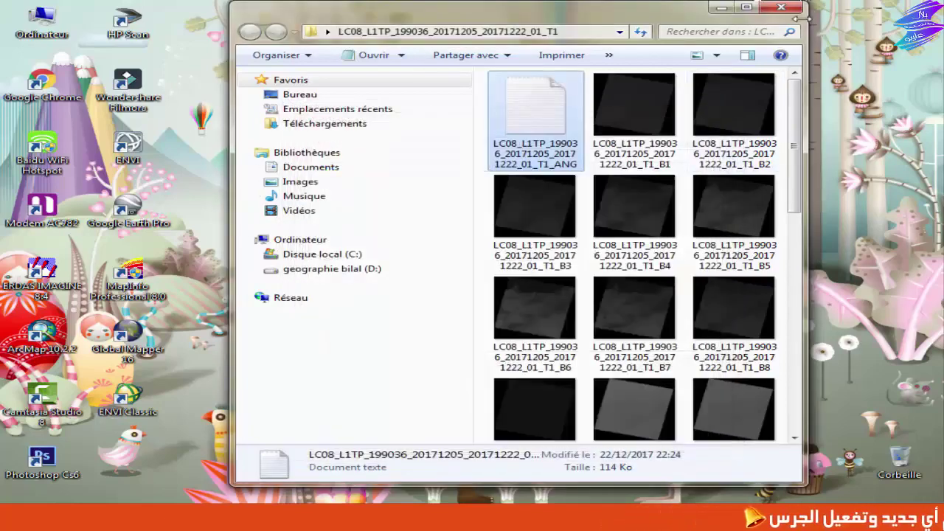
# - Uncover the extracted folder on the desktop, check its total size in its properties and close the dialog
pyautogui.moveTo(738, 7); pyautogui.dragTo(751, 15)
pyautogui.moveTo(590, 14); pyautogui.dragTo(818, 7)
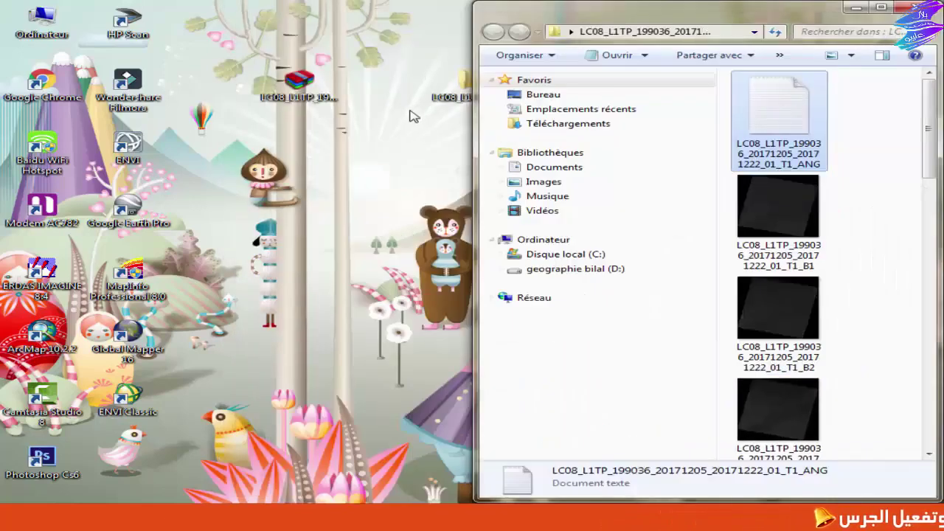
pyautogui.rightClick(462, 97)
pyautogui.click(529, 479)
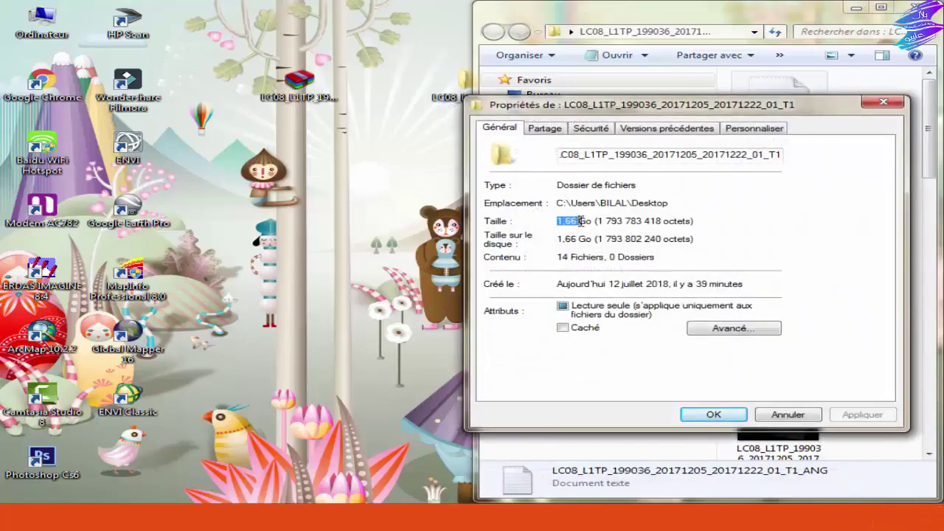
pyautogui.moveTo(582, 221)
pyautogui.mouseDown()
pyautogui.moveTo(572, 222)
pyautogui.moveTo(591, 222)
pyautogui.mouseUp()
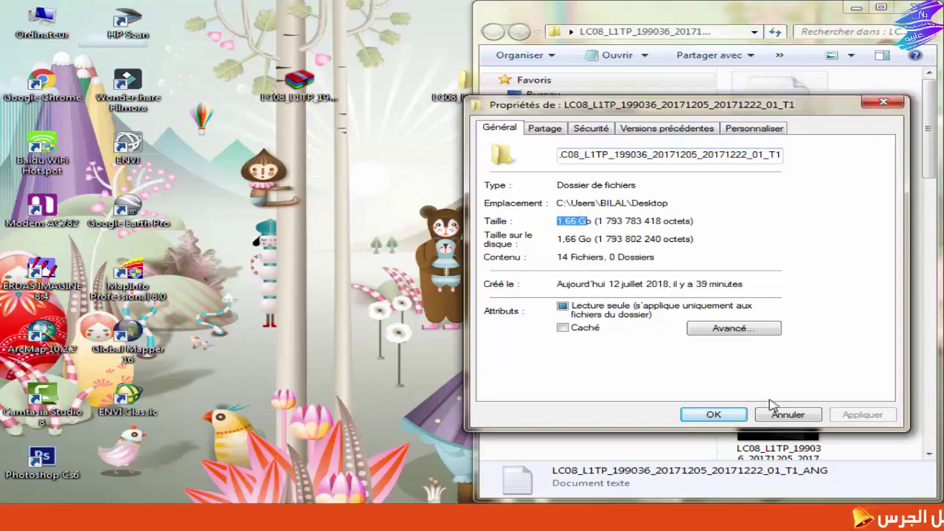
pyautogui.click(788, 414)
pyautogui.moveTo(686, 19); pyautogui.dragTo(487, 33)
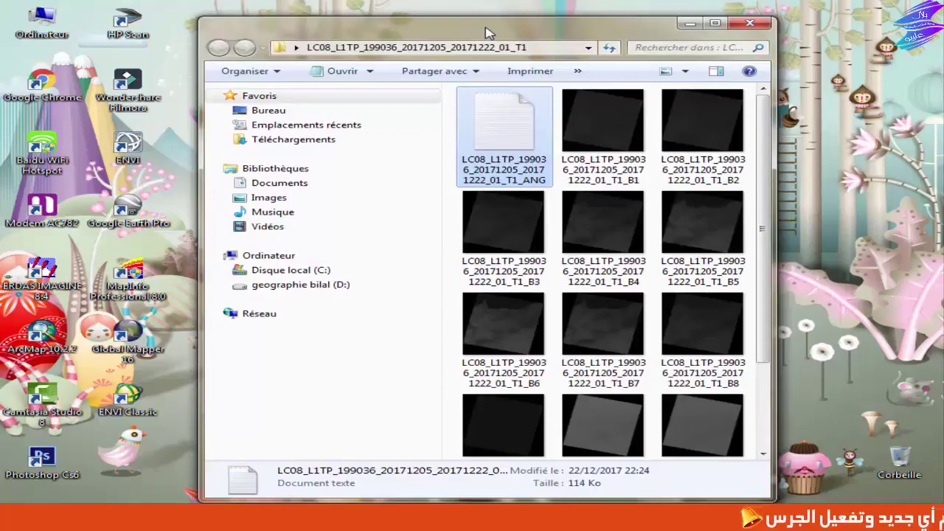
pyautogui.rightClick(834, 56)
pyautogui.click(835, 97)
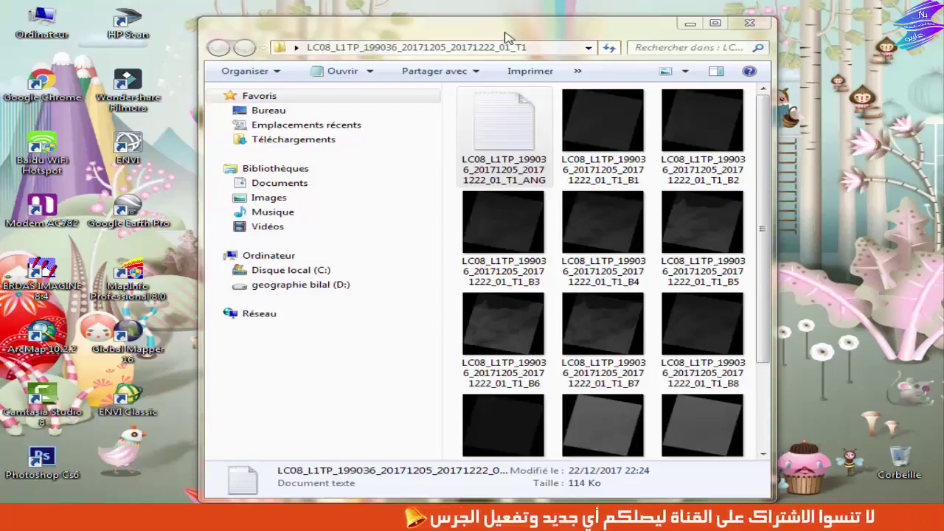
pyautogui.moveTo(492, 37); pyautogui.dragTo(472, 28)
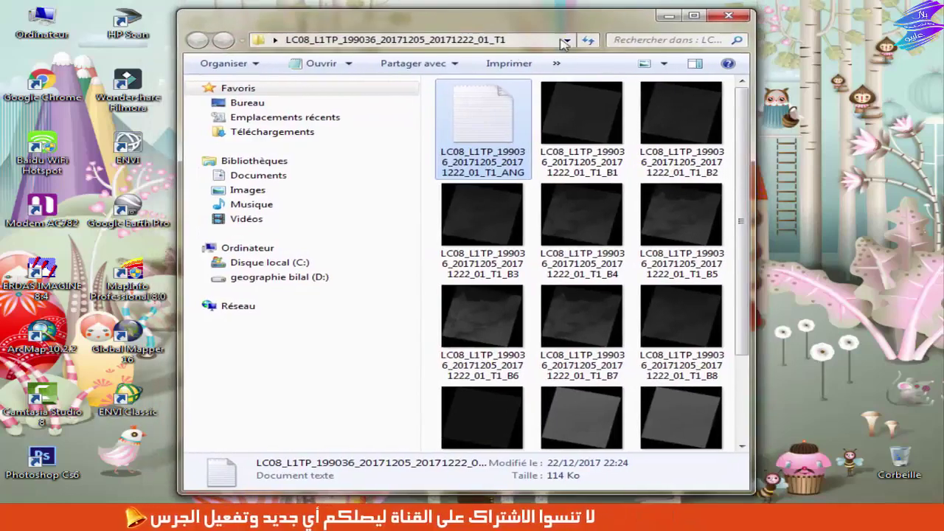
pyautogui.moveTo(747, 122)
pyautogui.mouseDown()
pyautogui.moveTo(748, 185)
pyautogui.moveTo(747, 114)
pyautogui.mouseUp()
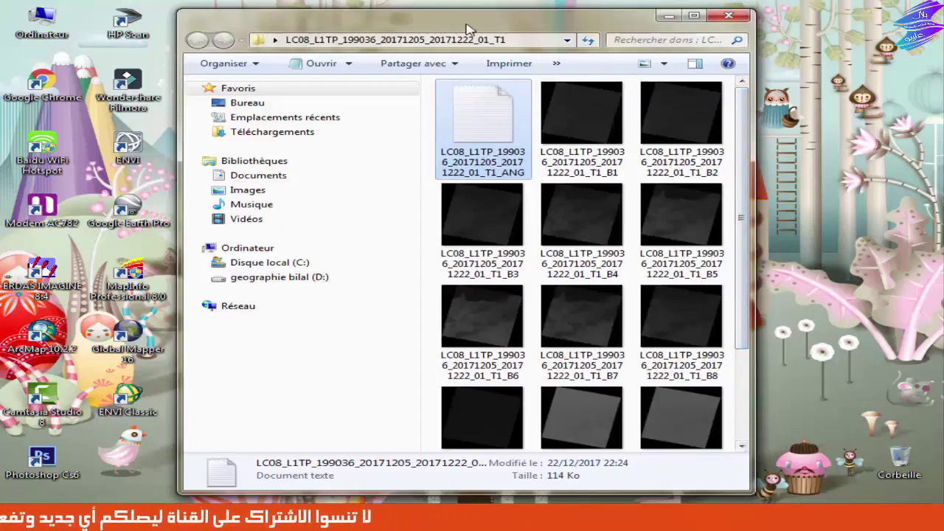
pyautogui.moveTo(451, 29); pyautogui.dragTo(475, 30)
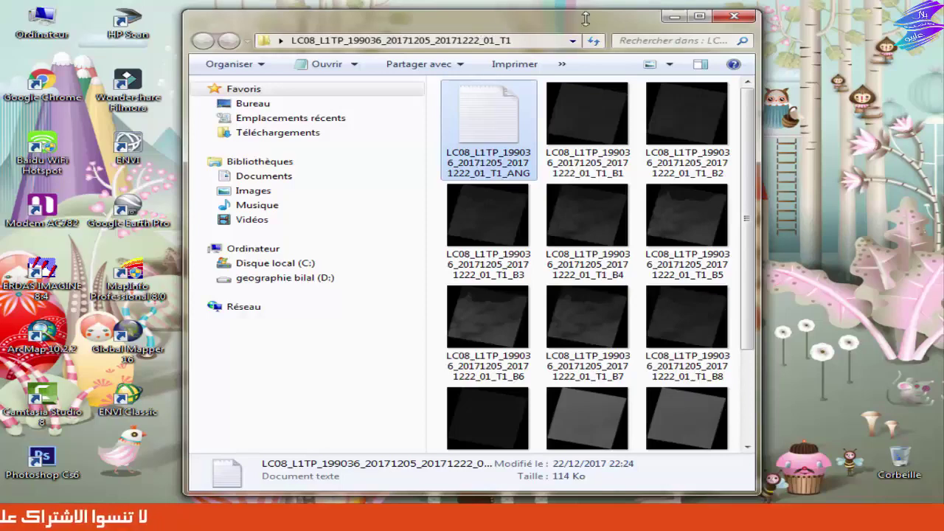
pyautogui.moveTo(478, 30); pyautogui.dragTo(464, 60)
pyautogui.rightClick(431, 5)
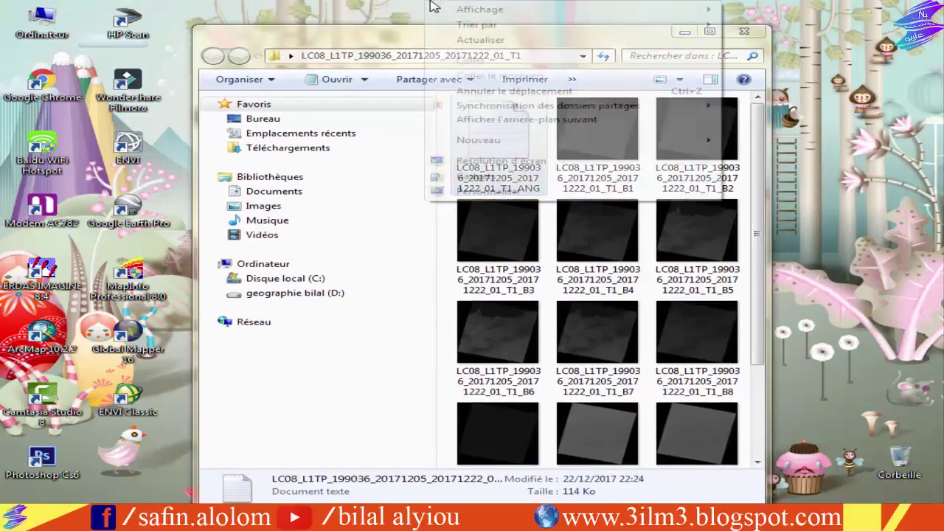
pyautogui.click(543, 40)
pyautogui.moveTo(479, 26)
pyautogui.mouseDown()
pyautogui.moveTo(430, 31)
pyautogui.moveTo(491, 26)
pyautogui.moveTo(483, 30)
pyautogui.mouseUp()
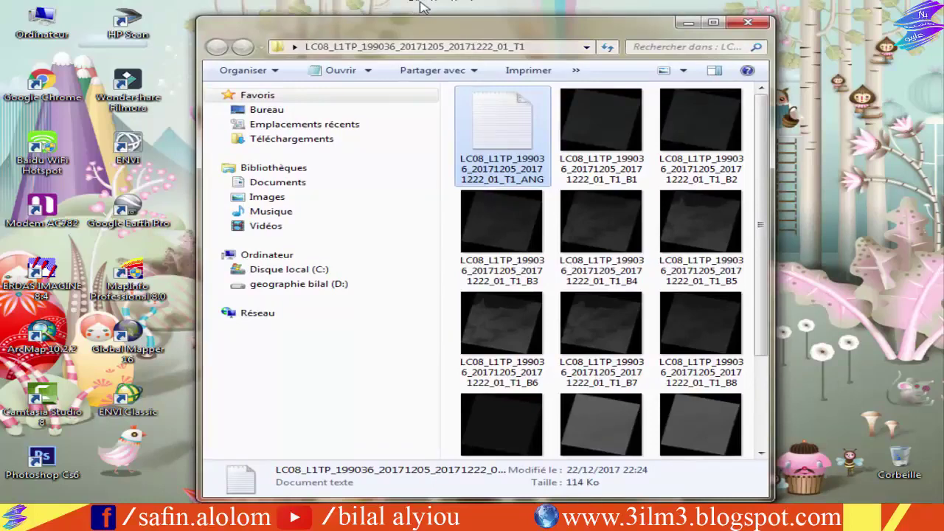
pyautogui.rightClick(418, 5)
pyautogui.click(494, 37)
pyautogui.moveTo(494, 36)
pyautogui.mouseDown()
pyautogui.moveTo(480, 45)
pyautogui.moveTo(476, 30)
pyautogui.moveTo(487, 35)
pyautogui.mouseUp()
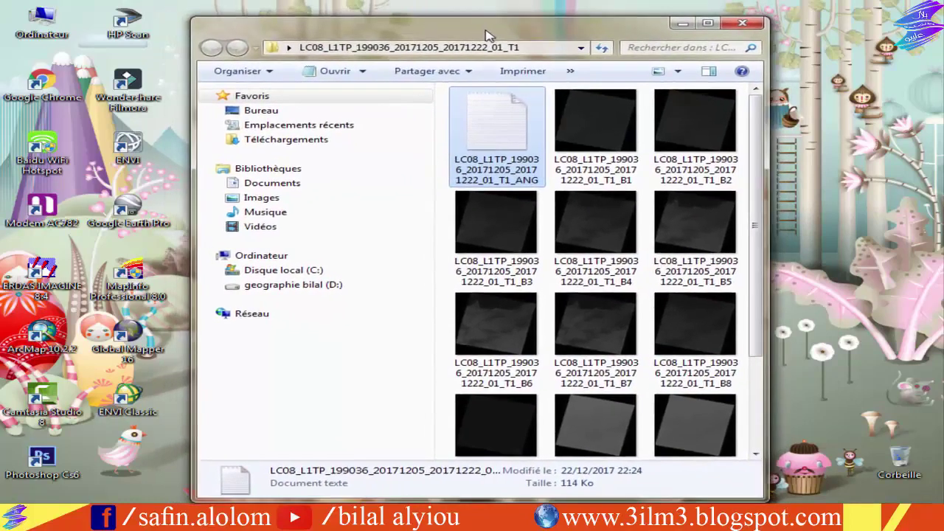
pyautogui.rightClick(412, 3)
pyautogui.click(469, 38)
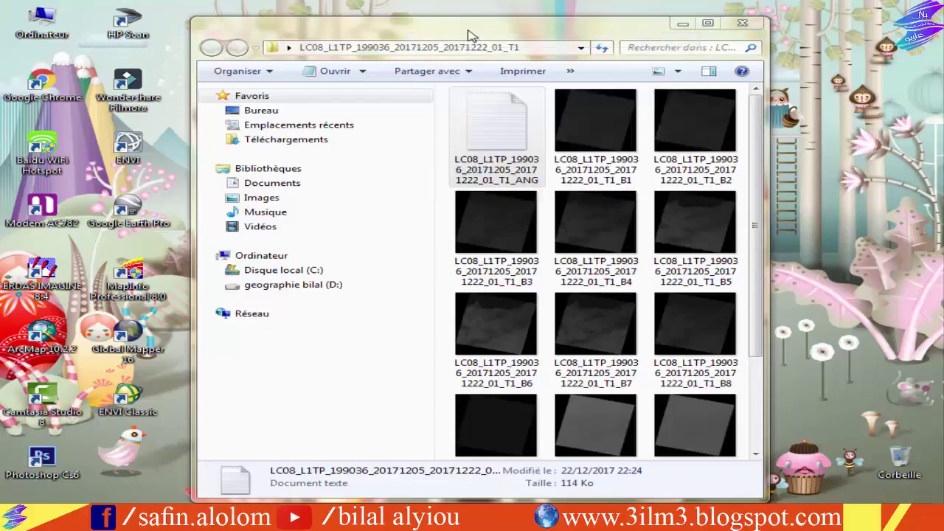
pyautogui.moveTo(470, 36); pyautogui.dragTo(477, 34)
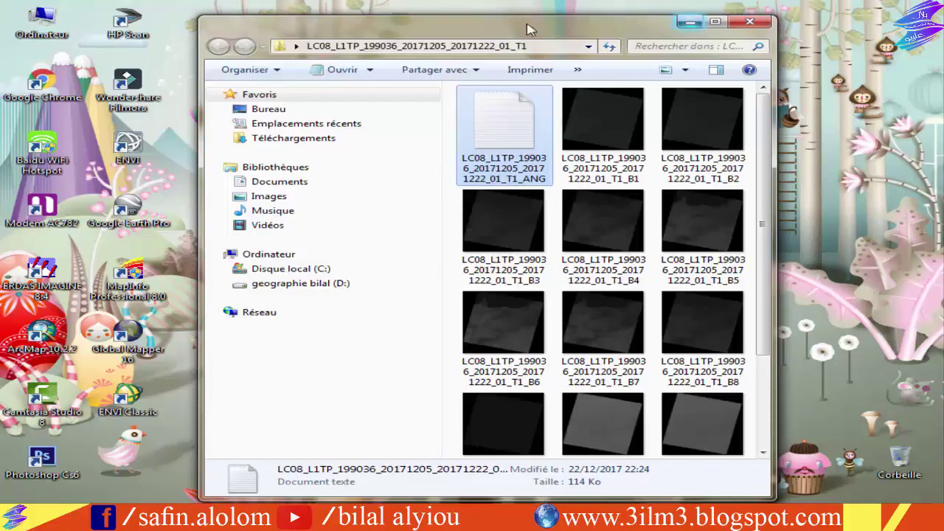
pyautogui.rightClick(399, 4)
pyautogui.click(449, 36)
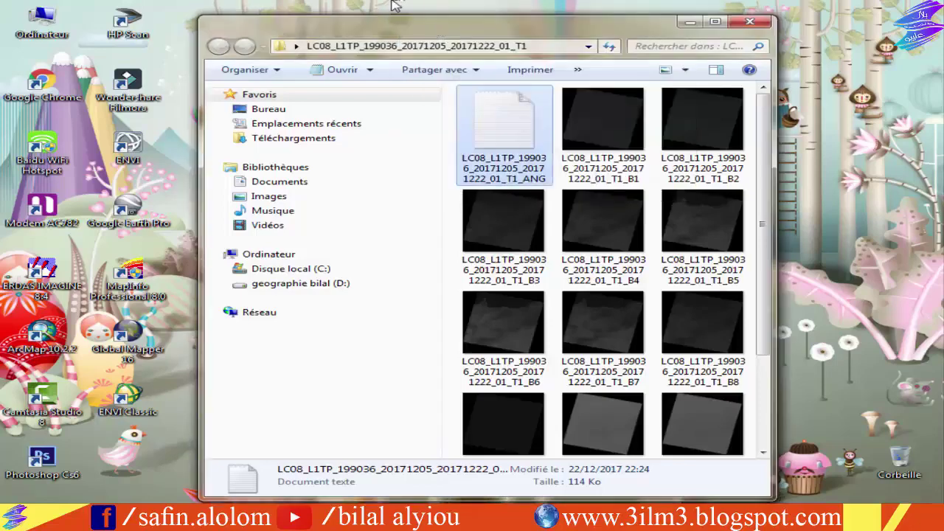
pyautogui.rightClick(391, 2)
pyautogui.click(434, 38)
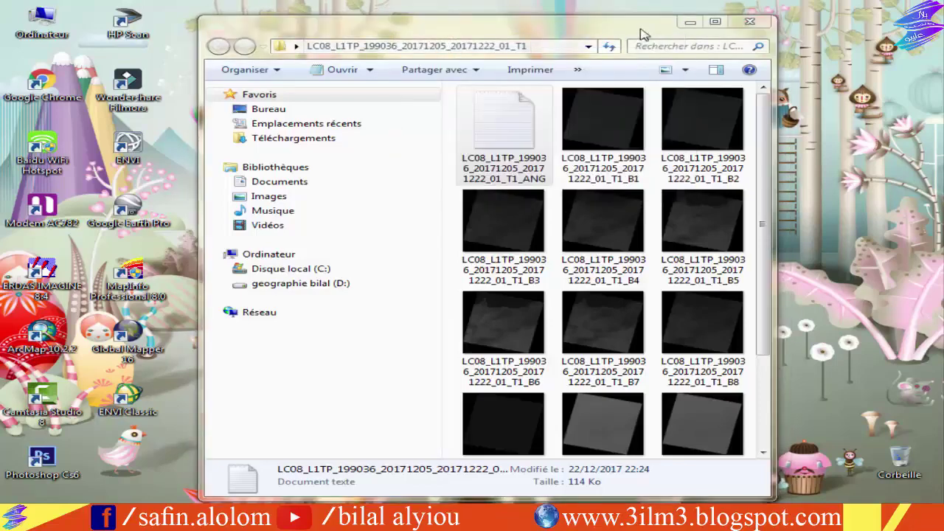
# - Minimize the folder window, switch to ERDAS IMAGINE 8.4 and move the Viewer #1 window clear of the main toolbar
pyautogui.click(692, 24)
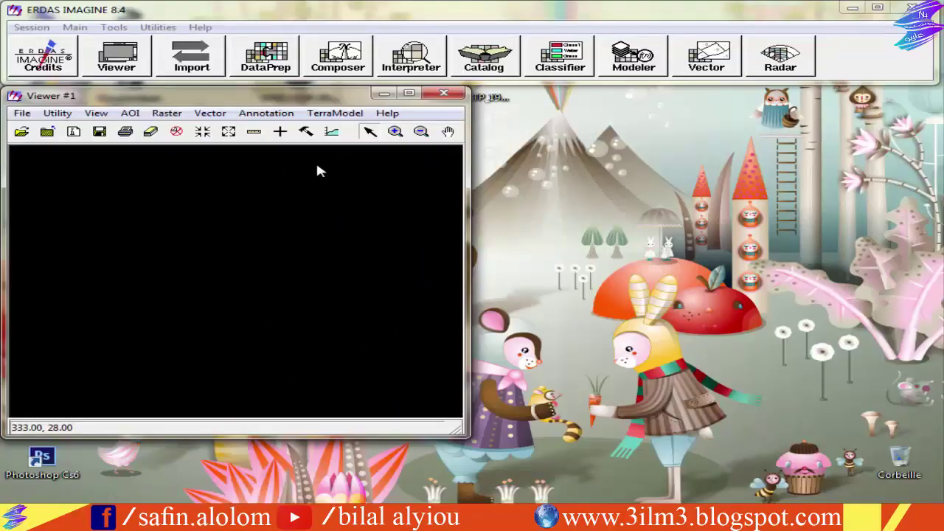
pyautogui.moveTo(259, 102); pyautogui.dragTo(344, 121)
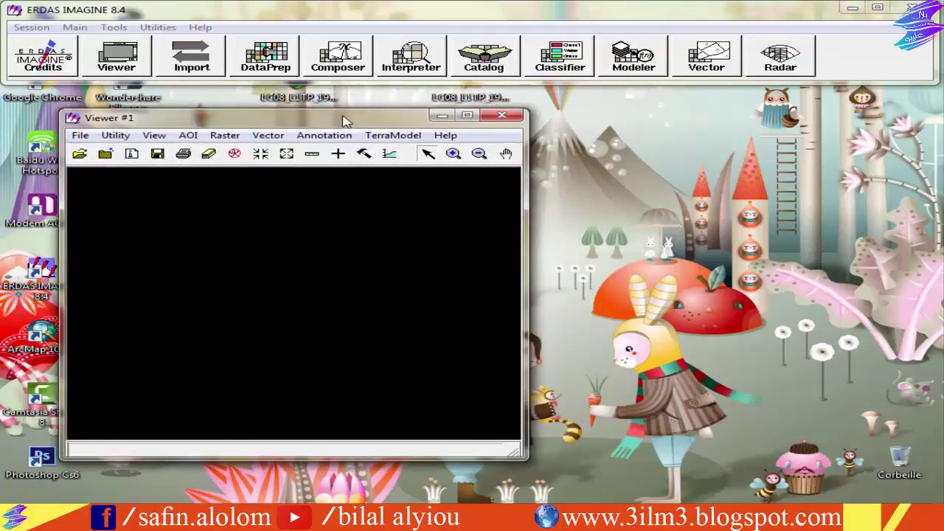
# - Close the Viewer windows so that only the main ERDAS IMAGINE toolbar stays open
pyautogui.click(505, 116)
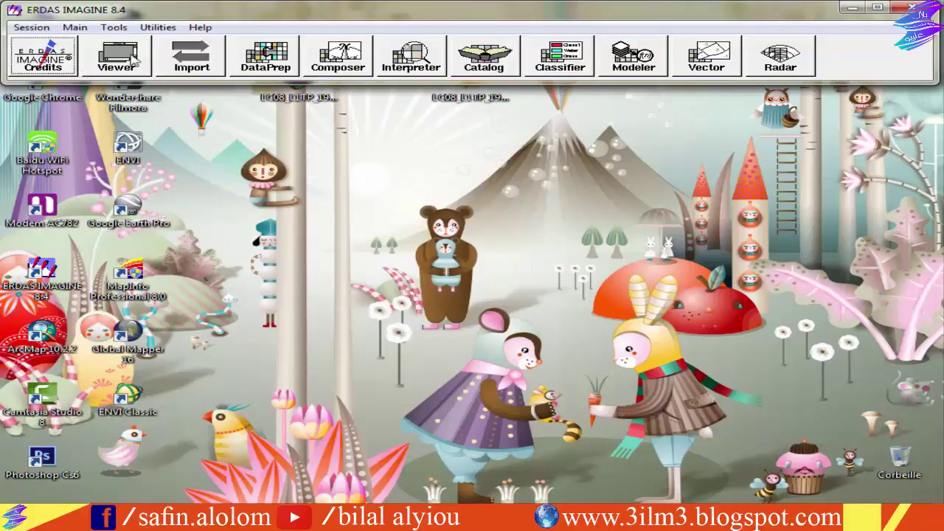
pyautogui.click(118, 55)
pyautogui.click(444, 93)
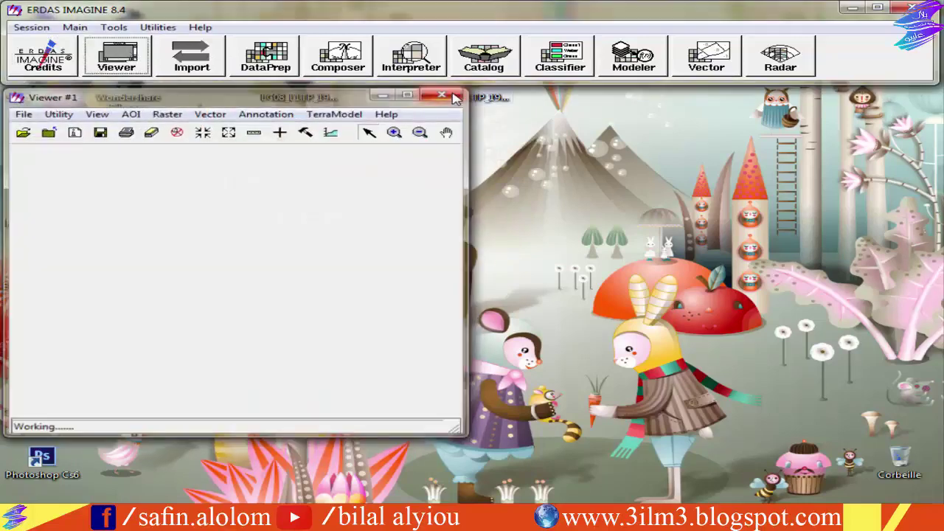
# - Move the extracted LC08_L1TP_199036 folder to free space near the desktop's right edge and check its contents
pyautogui.moveTo(492, 104); pyautogui.dragTo(656, 222)
pyautogui.moveTo(749, 169); pyautogui.dragTo(447, 364)
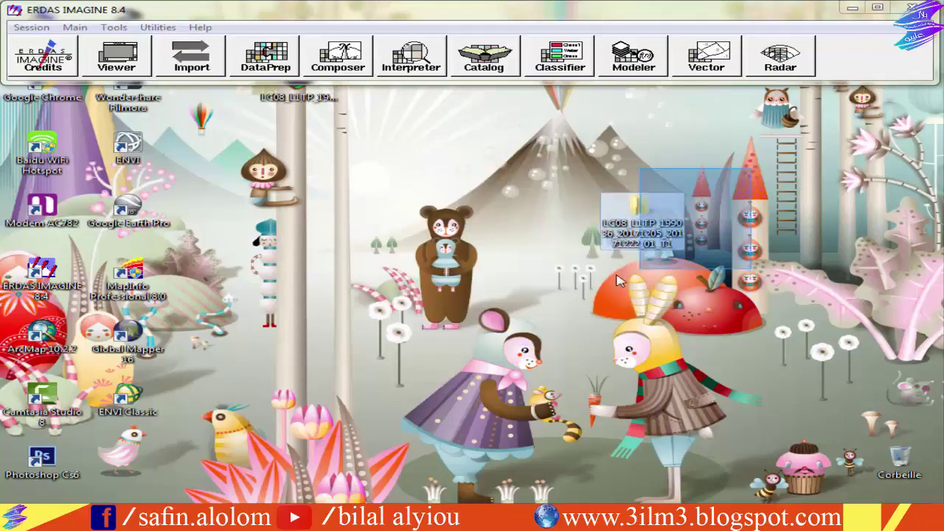
pyautogui.doubleClick(643, 230)
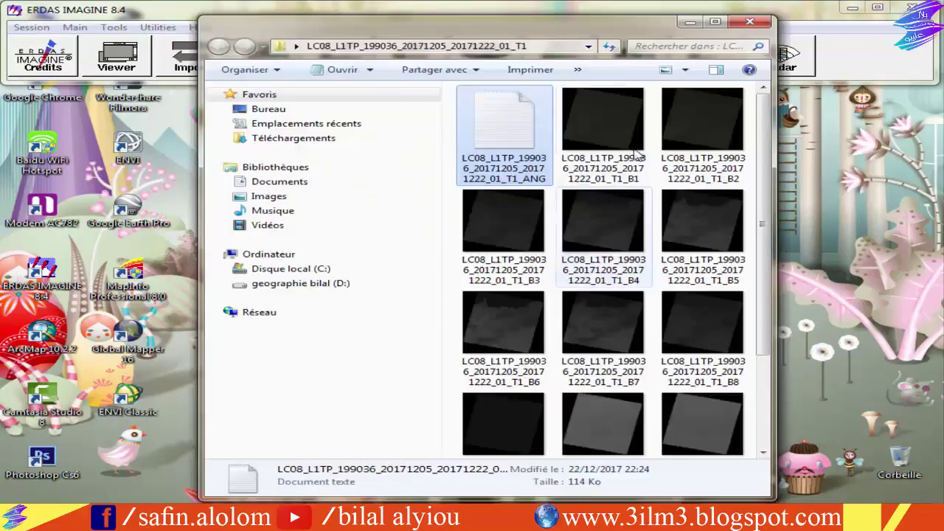
pyautogui.click(750, 21)
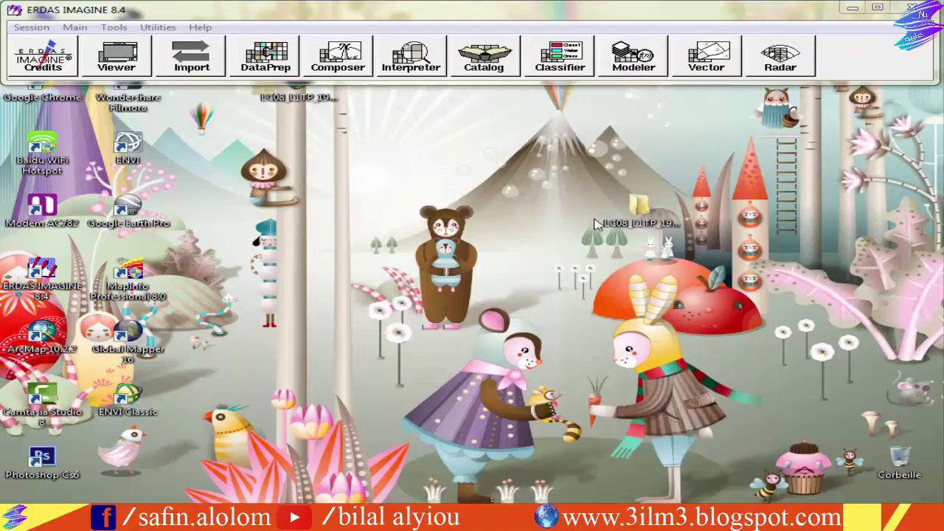
pyautogui.moveTo(599, 224); pyautogui.dragTo(775, 221)
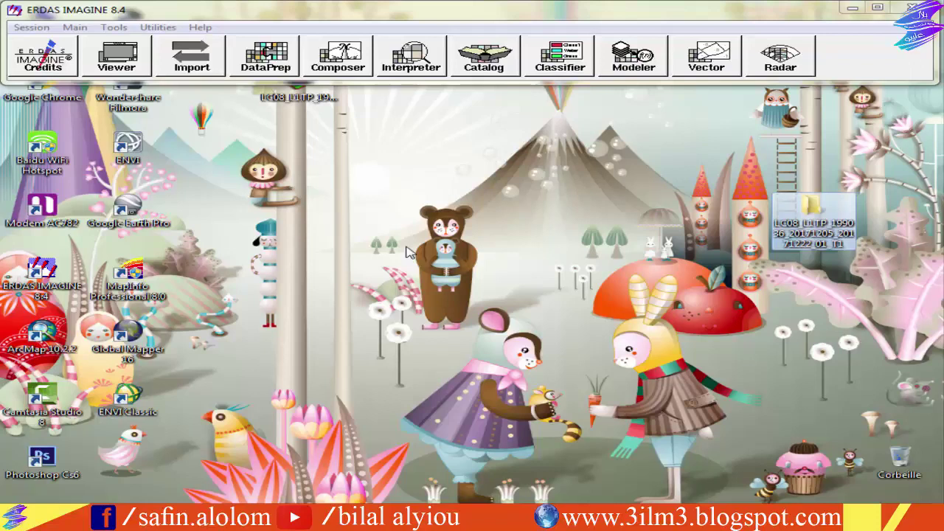
# - Open the Image Interpreter and its Utilities list, placing the two windows side by side below the main toolbar
pyautogui.click(411, 65)
pyautogui.moveTo(389, 93); pyautogui.dragTo(316, 93)
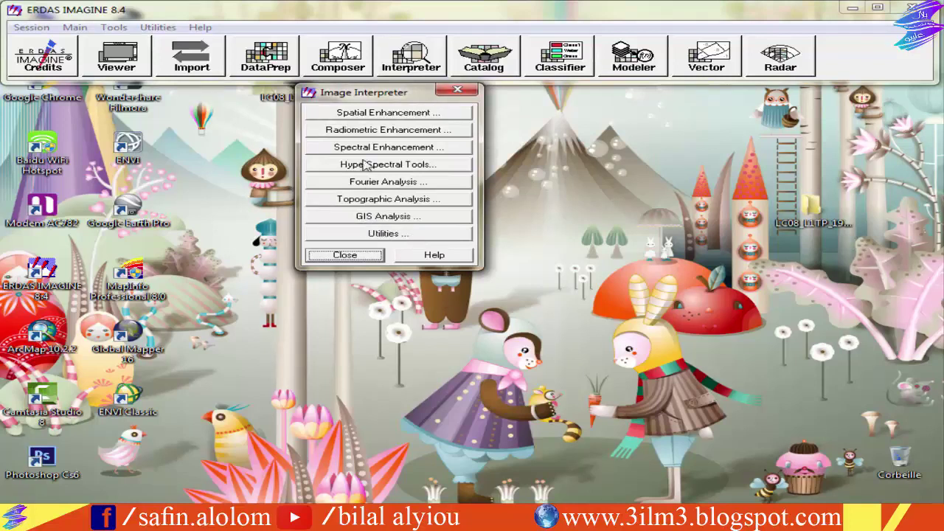
pyautogui.moveTo(369, 95); pyautogui.dragTo(367, 107)
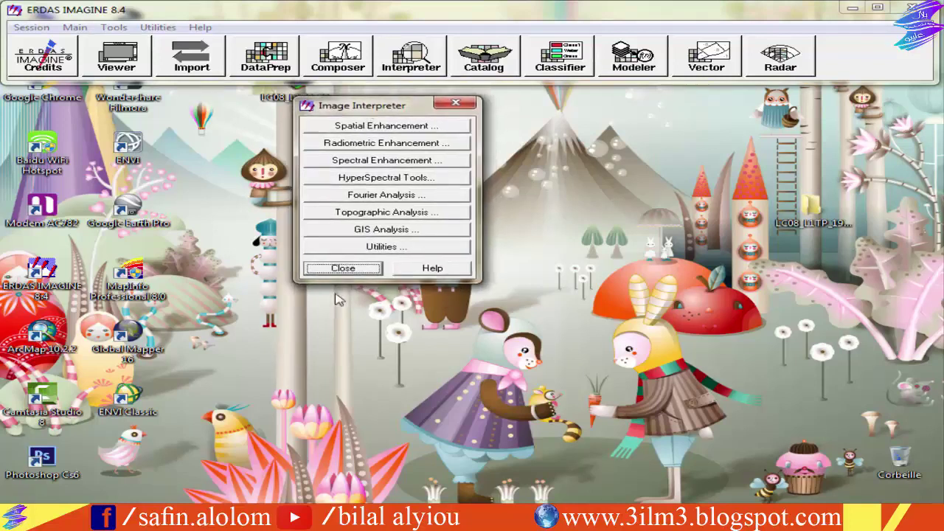
pyautogui.click(401, 248)
pyautogui.moveTo(536, 222); pyautogui.dragTo(570, 127)
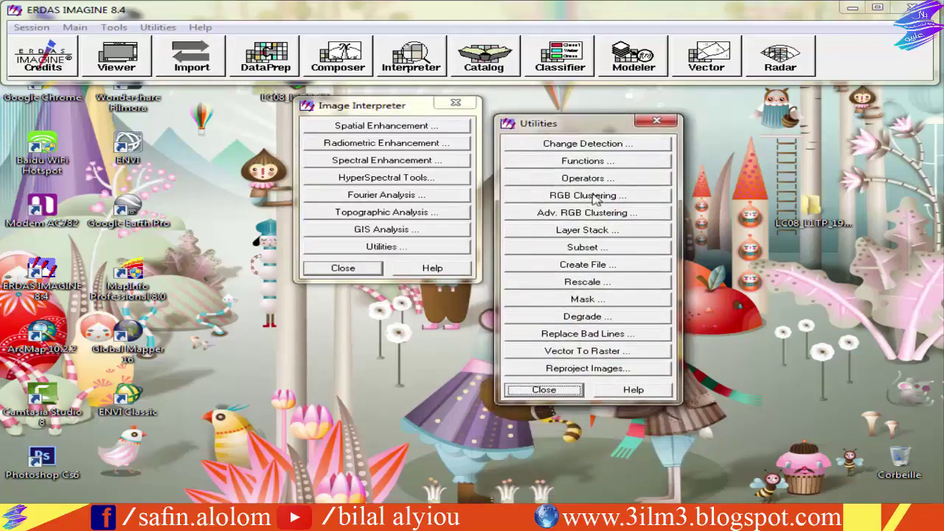
# - Open the Layer Stack utility, identify its input and output file fields, and position the dialog over the Utilities list
pyautogui.click(601, 235)
pyautogui.moveTo(402, 127); pyautogui.dragTo(471, 155)
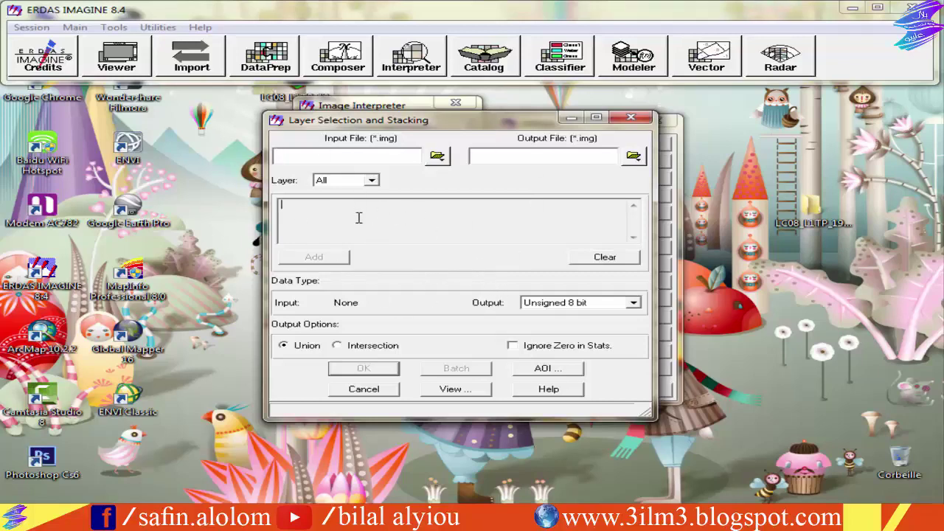
pyautogui.moveTo(421, 120); pyautogui.dragTo(305, 119)
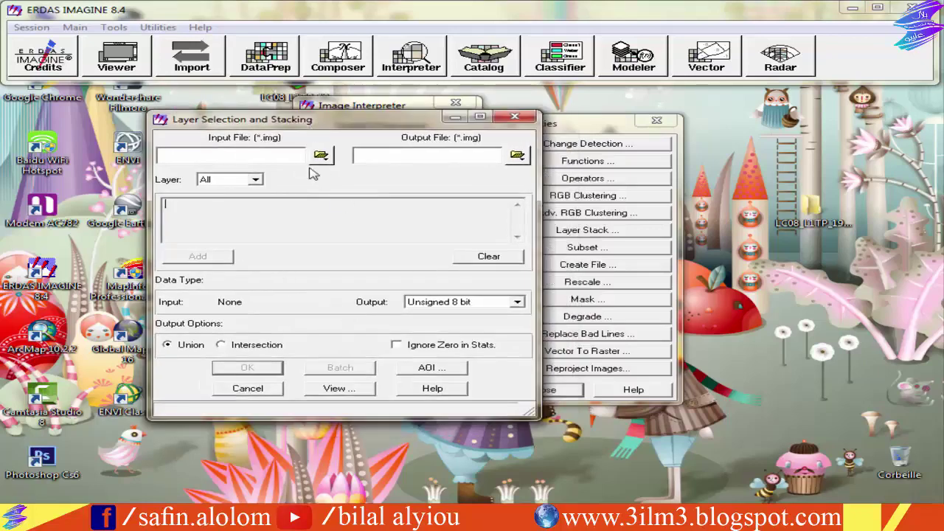
pyautogui.click(233, 154)
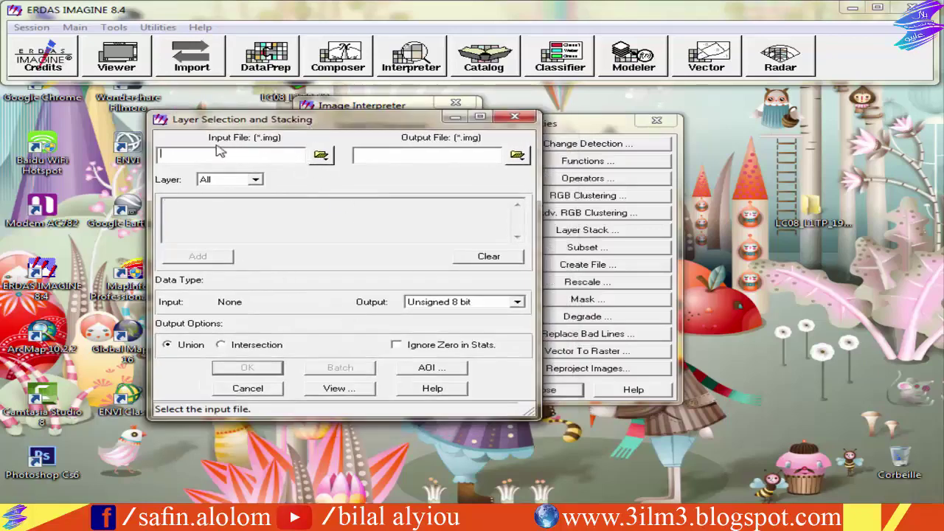
pyautogui.click(359, 155)
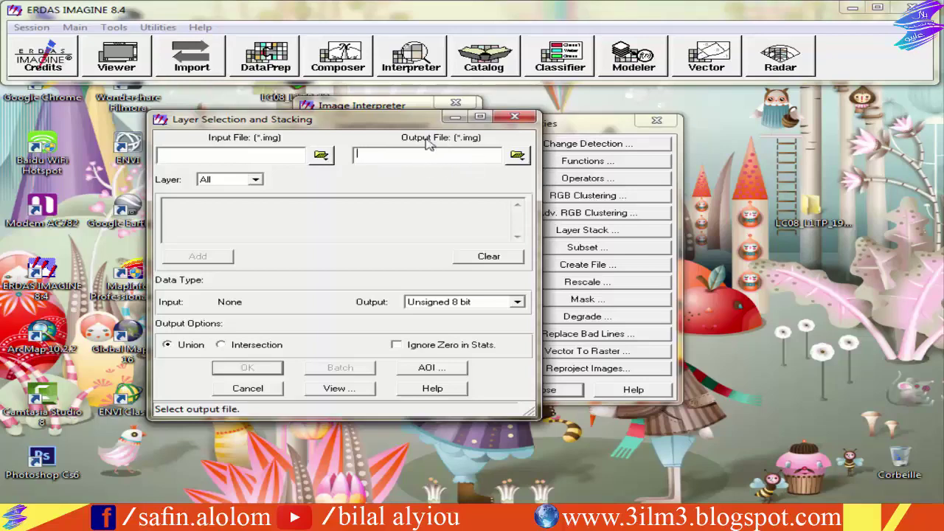
pyautogui.moveTo(413, 119); pyautogui.dragTo(518, 143)
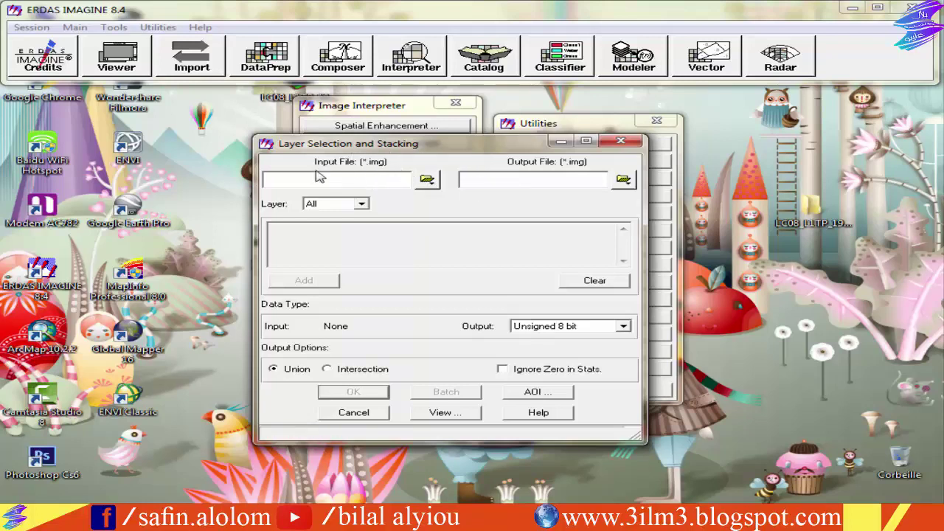
pyautogui.moveTo(459, 143); pyautogui.dragTo(436, 135)
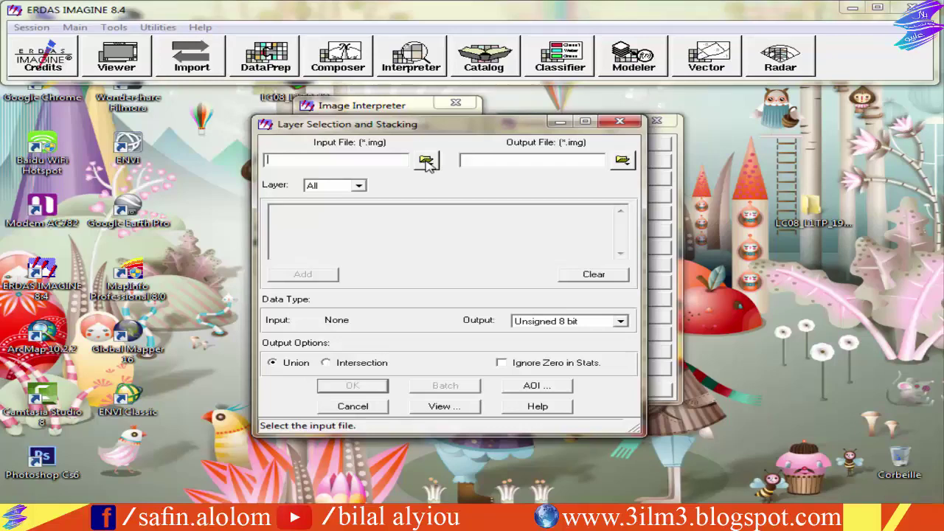
# - Look through the drives and folders available when choosing the input file for stacking
pyautogui.click(426, 161)
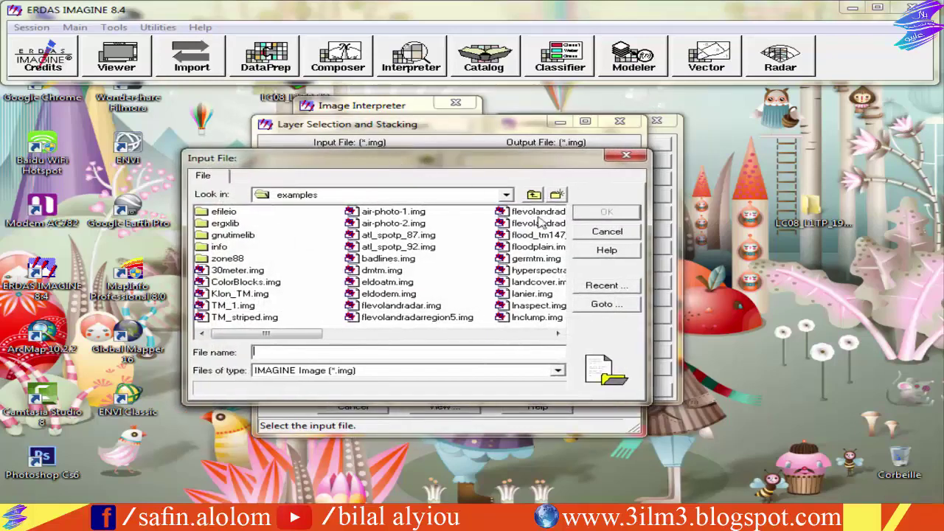
pyautogui.click(506, 194)
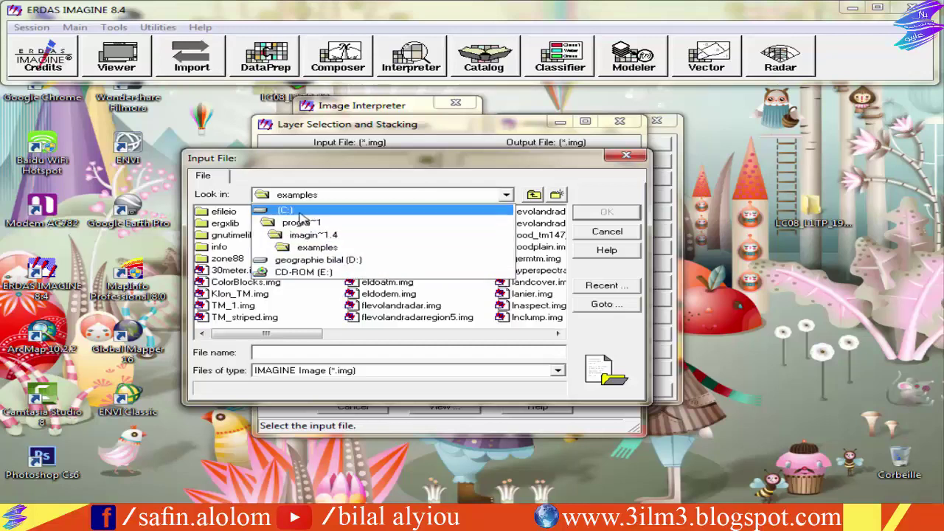
pyautogui.click(461, 162)
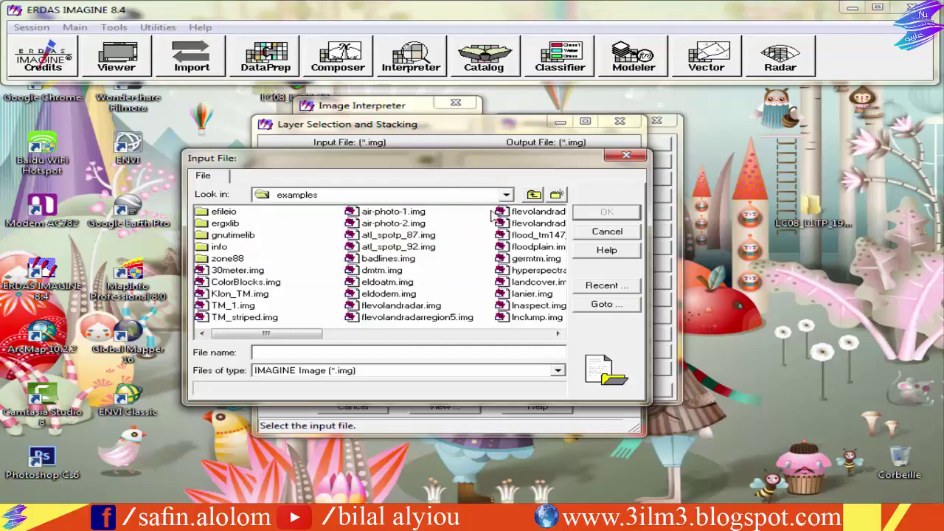
pyautogui.click(506, 195)
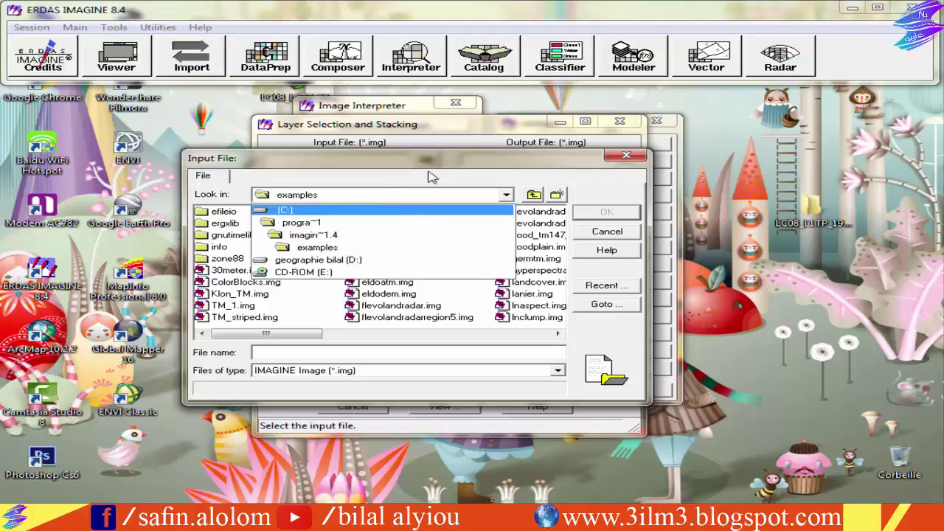
pyautogui.click(432, 177)
pyautogui.moveTo(418, 164); pyautogui.dragTo(443, 172)
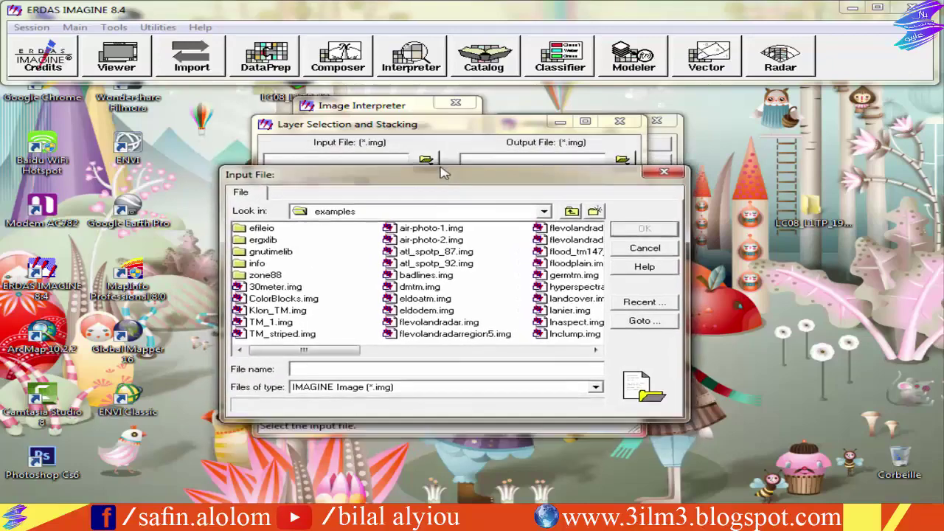
# - Open the extracted Landsat folder from the desktop, copy its full path and minimize the folder window
pyautogui.doubleClick(810, 214)
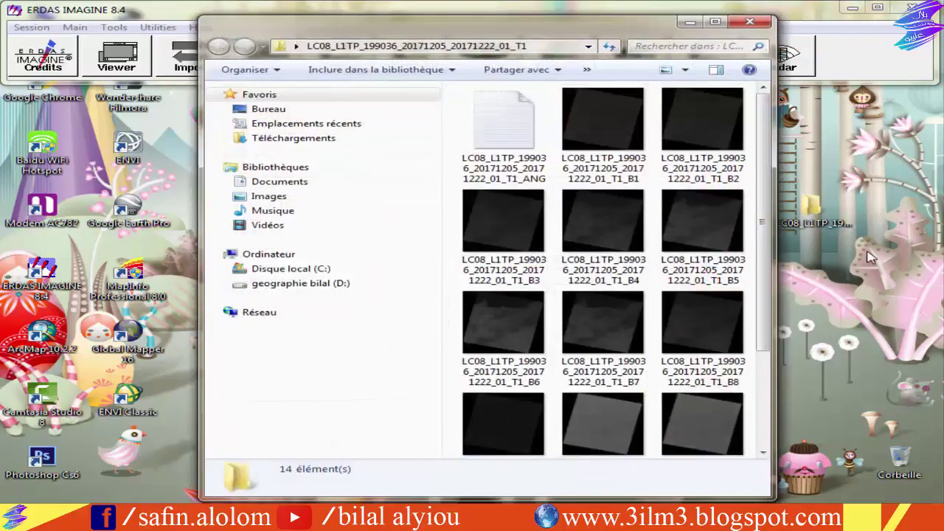
pyautogui.click(715, 21)
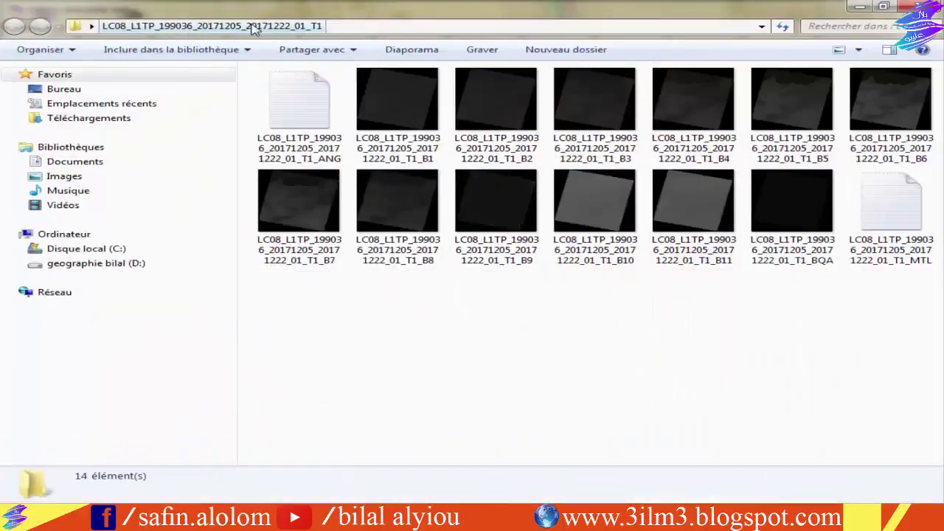
pyautogui.click(344, 27)
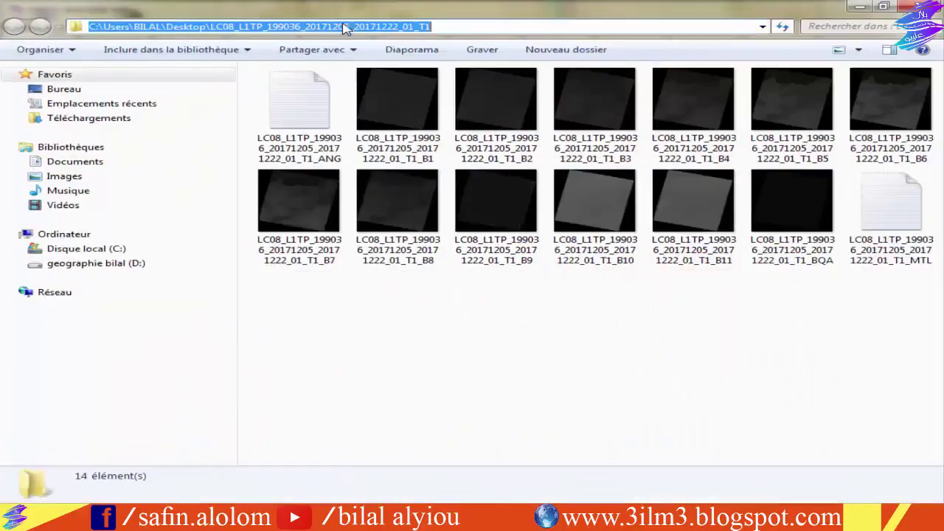
pyautogui.rightClick(451, 27)
pyautogui.click(502, 67)
pyautogui.click(884, 7)
pyautogui.click(689, 26)
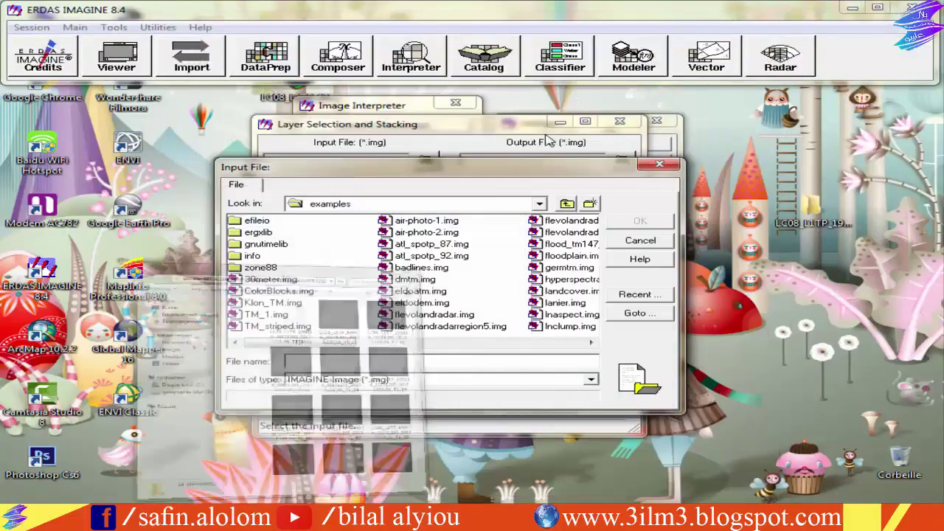
# - Try to paste the copied folder path directly as the stacking input file, then undo the paste
pyautogui.moveTo(361, 169); pyautogui.dragTo(334, 163)
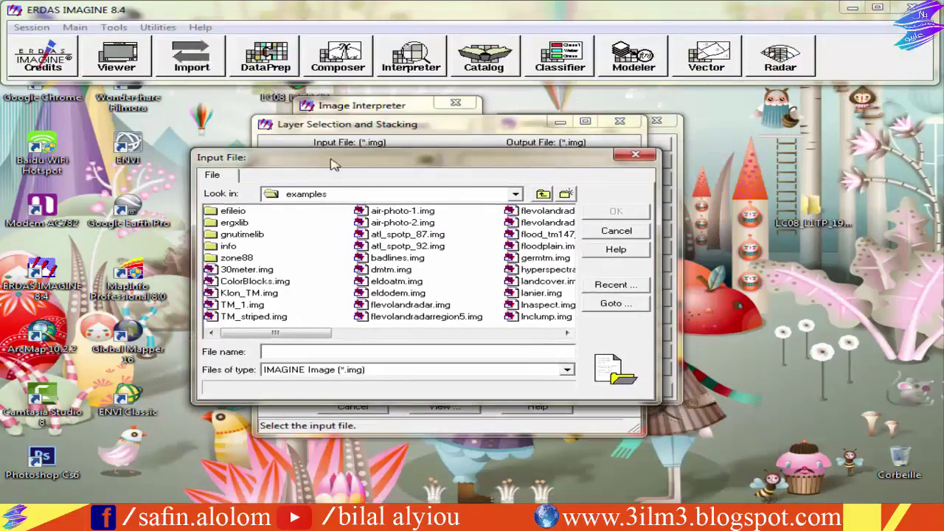
pyautogui.click(634, 155)
pyautogui.moveTo(400, 131); pyautogui.dragTo(424, 128)
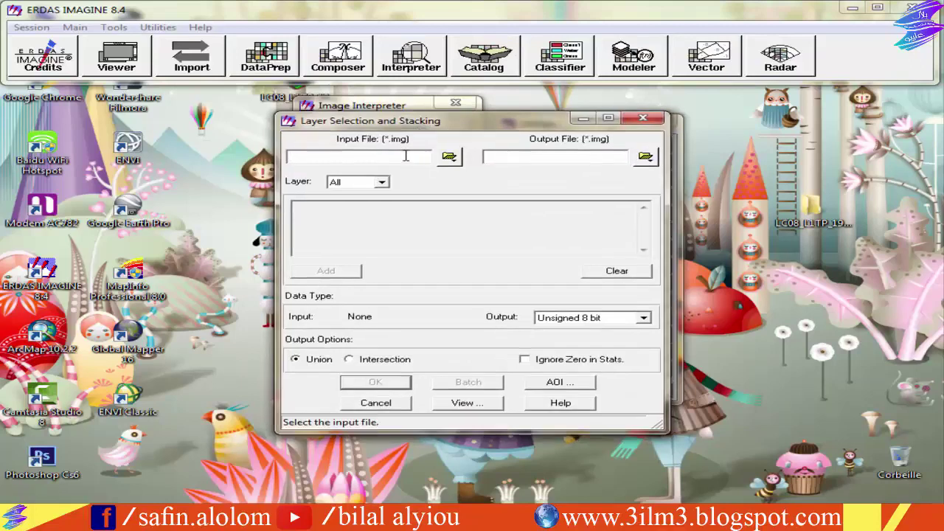
pyautogui.rightClick(353, 157)
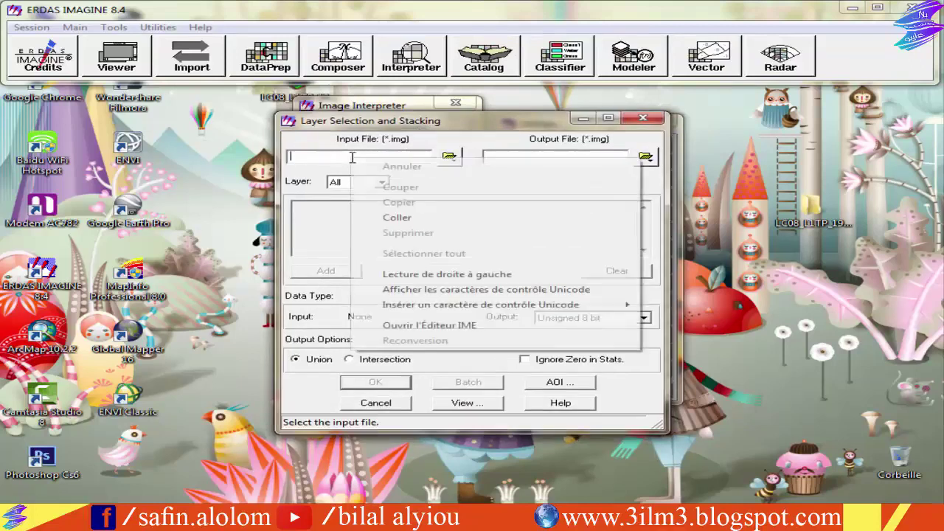
pyautogui.click(397, 218)
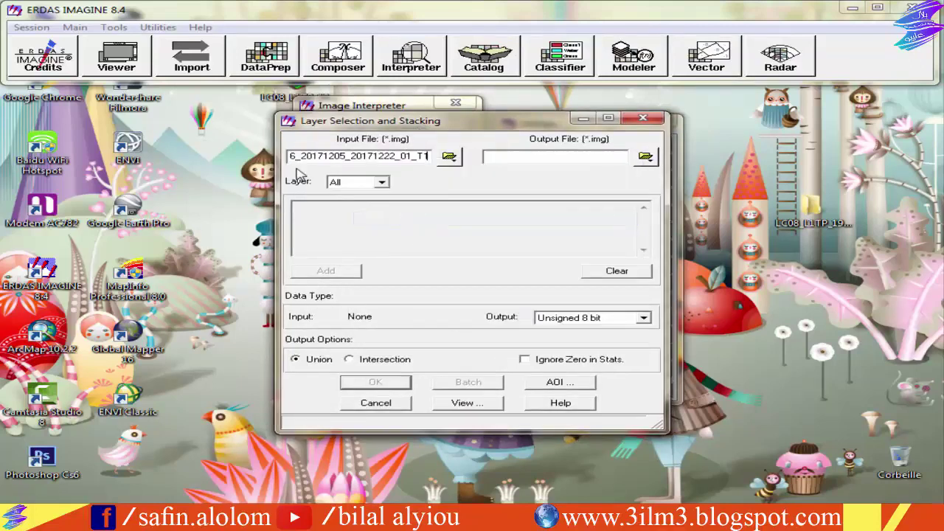
pyautogui.hotkey('ctrl', 'z')
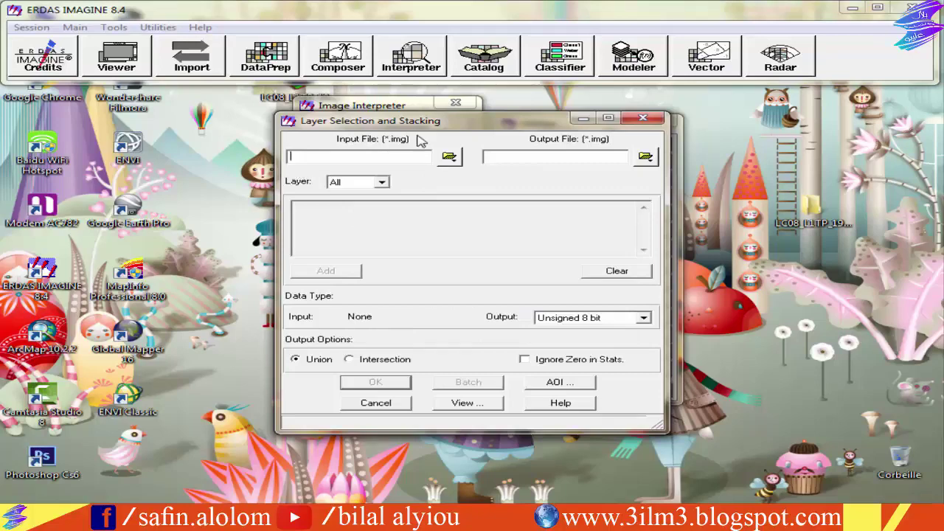
pyautogui.moveTo(428, 121); pyautogui.dragTo(373, 122)
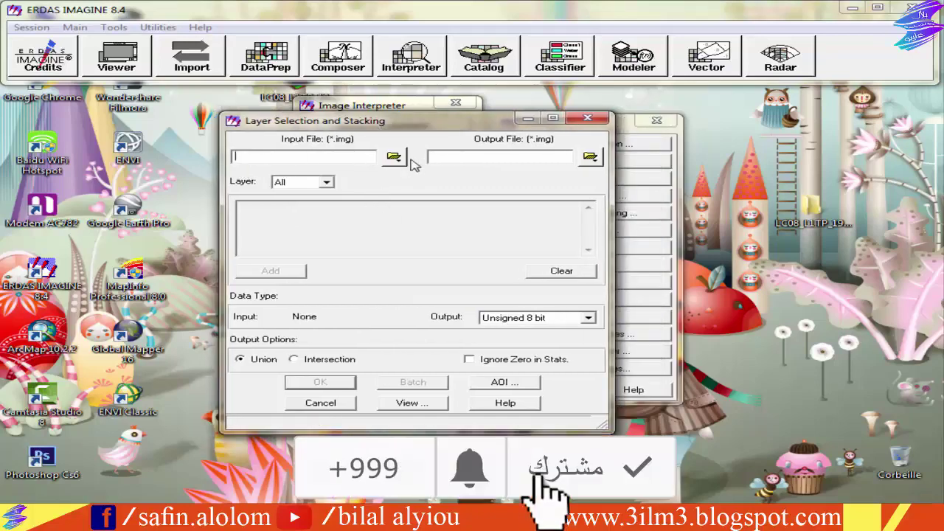
# - Browse for the stacking input file in the desktop folder lc08_l1tp_199036_20171205_20171222_01_t1
pyautogui.click(395, 158)
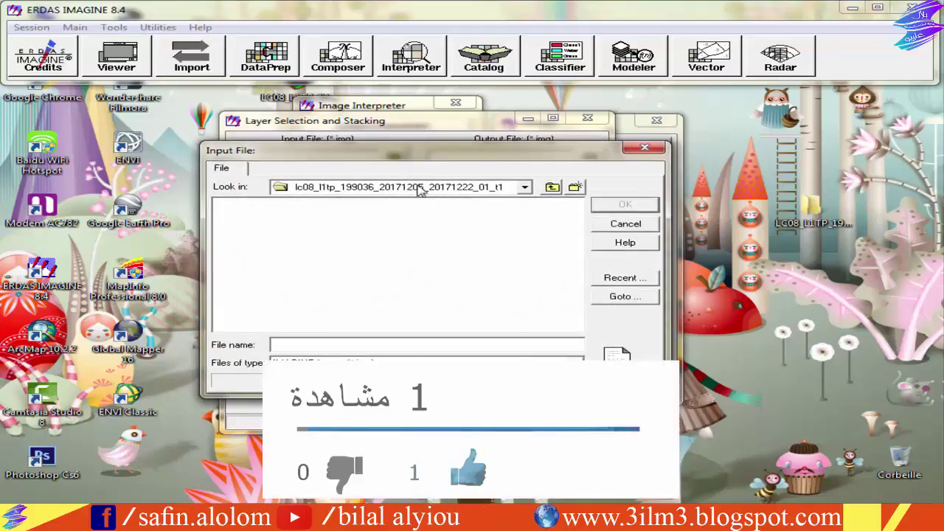
pyautogui.click(524, 188)
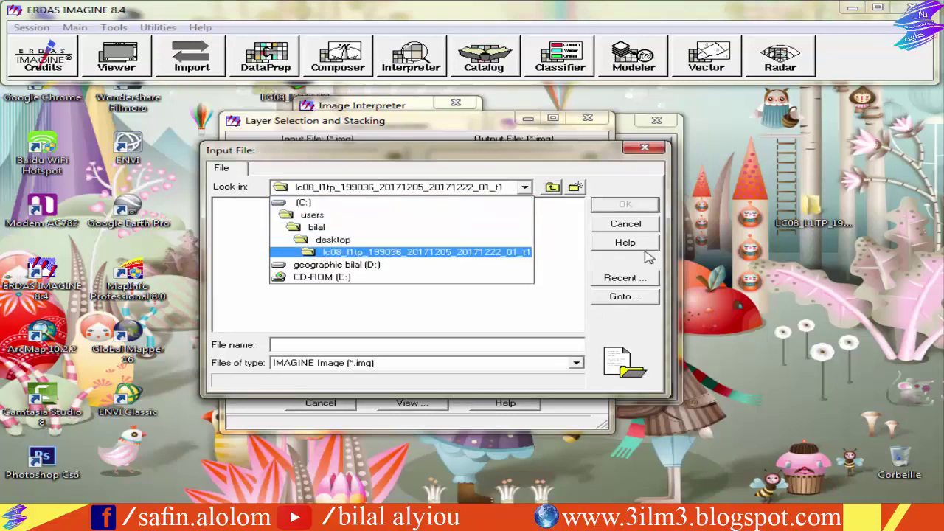
pyautogui.click(382, 255)
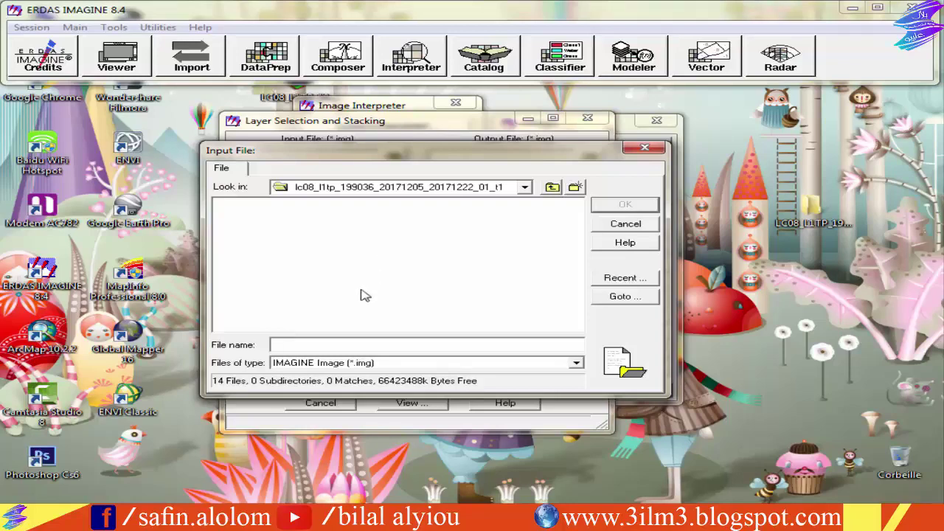
pyautogui.moveTo(394, 157); pyautogui.dragTo(369, 148)
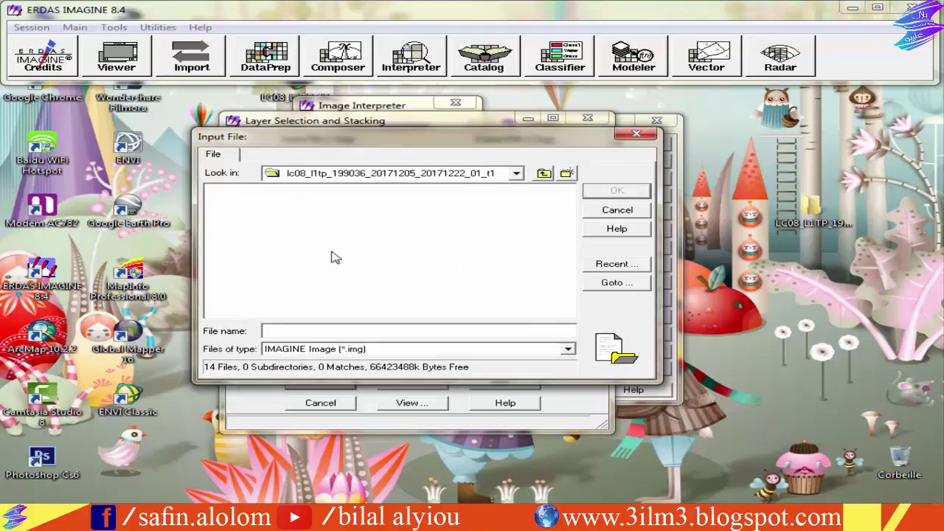
pyautogui.click(822, 225)
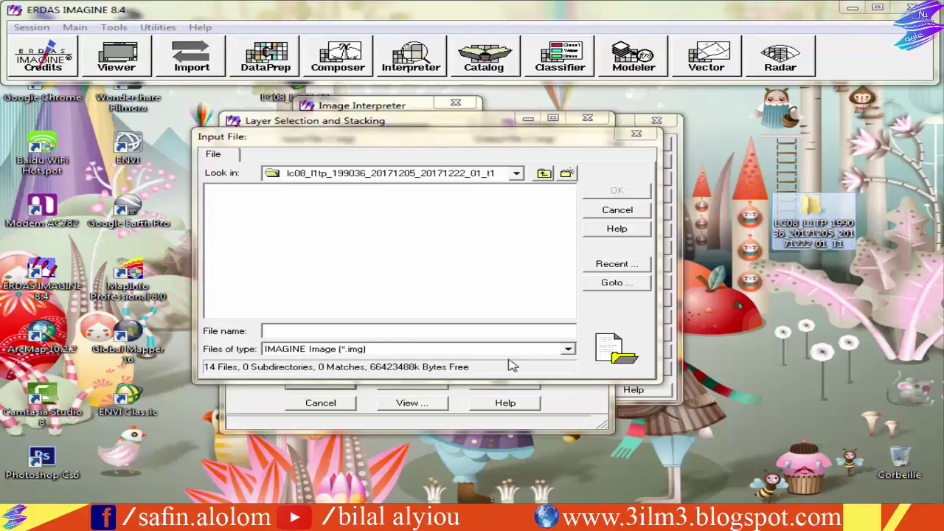
# - Limit the stacking input file list to TIFF (*.tif) images
pyautogui.click(569, 351)
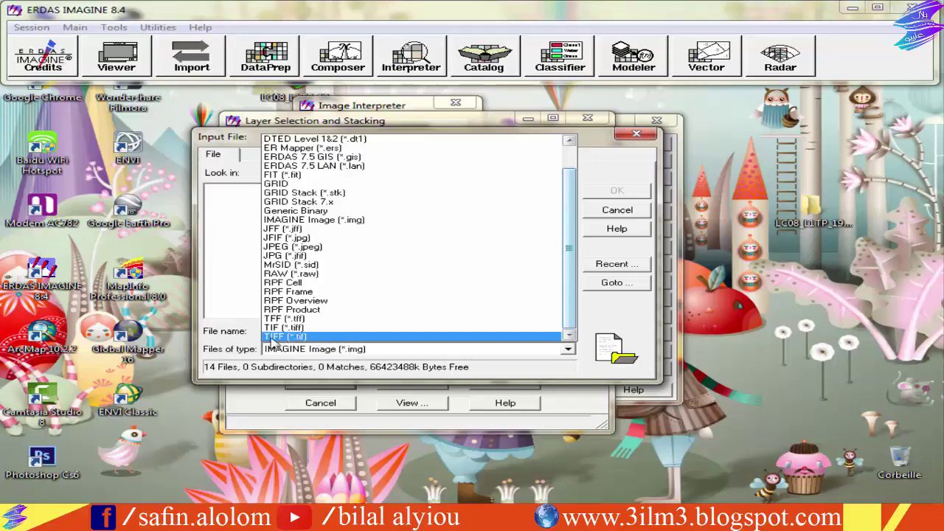
pyautogui.click(299, 338)
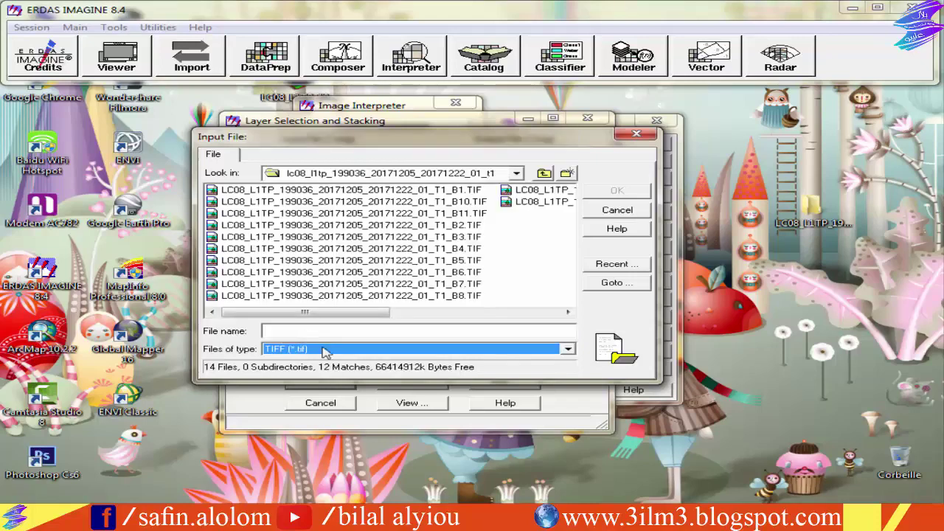
pyautogui.moveTo(526, 139); pyautogui.dragTo(601, 158)
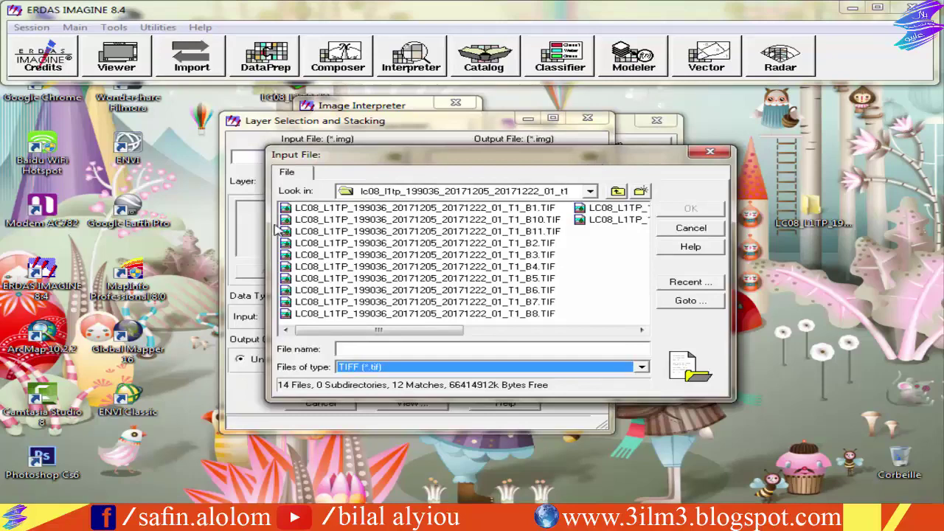
# - Look through all the scene's band TIFF files, from B1 to B9 and BQA, in the input file list
pyautogui.click(509, 209)
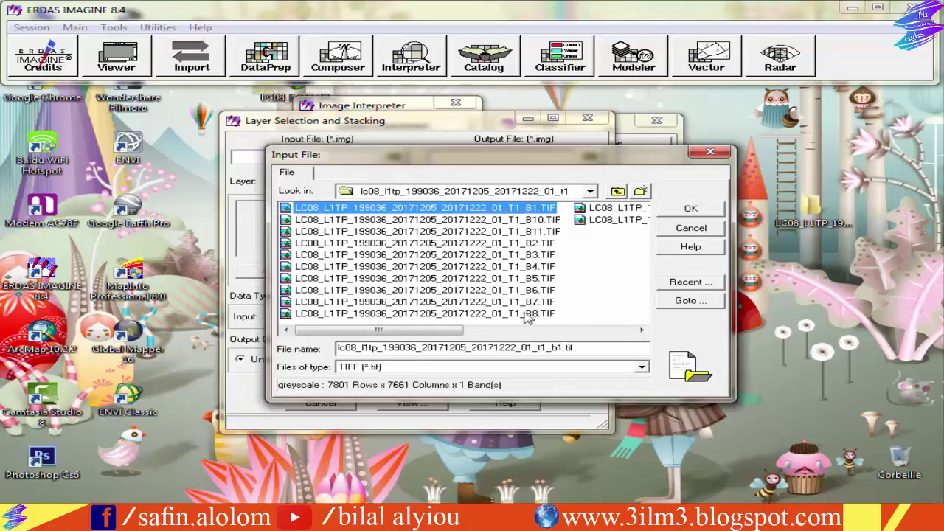
pyautogui.moveTo(416, 332); pyautogui.dragTo(321, 355)
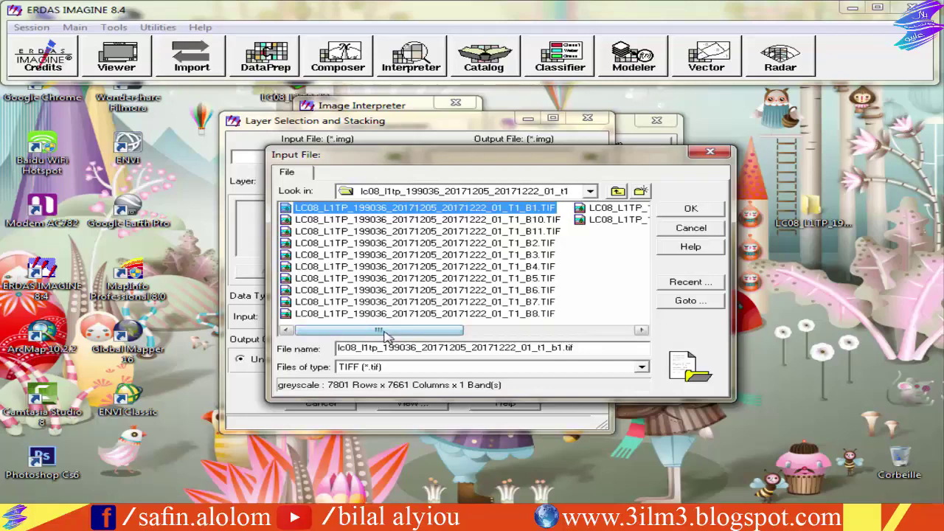
pyautogui.moveTo(472, 162); pyautogui.dragTo(430, 163)
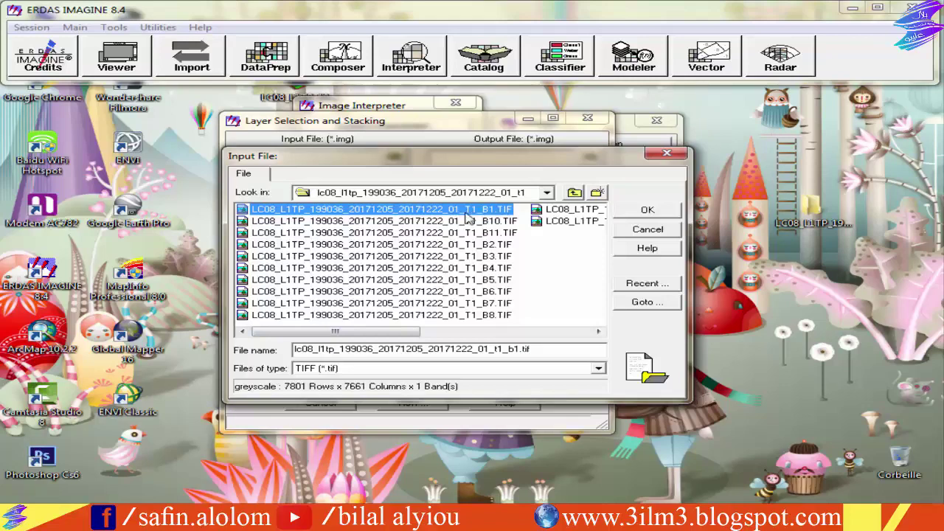
pyautogui.moveTo(470, 167); pyautogui.dragTo(429, 166)
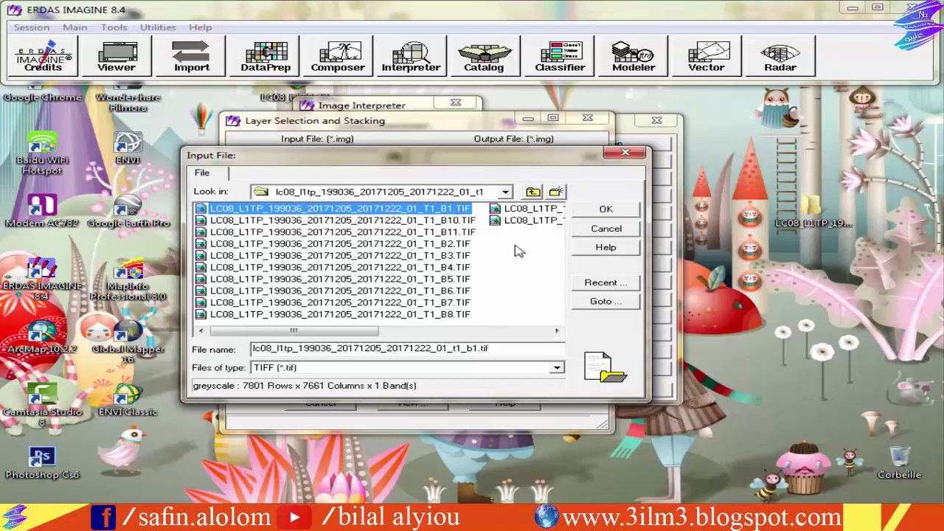
pyautogui.moveTo(353, 336); pyautogui.dragTo(525, 336)
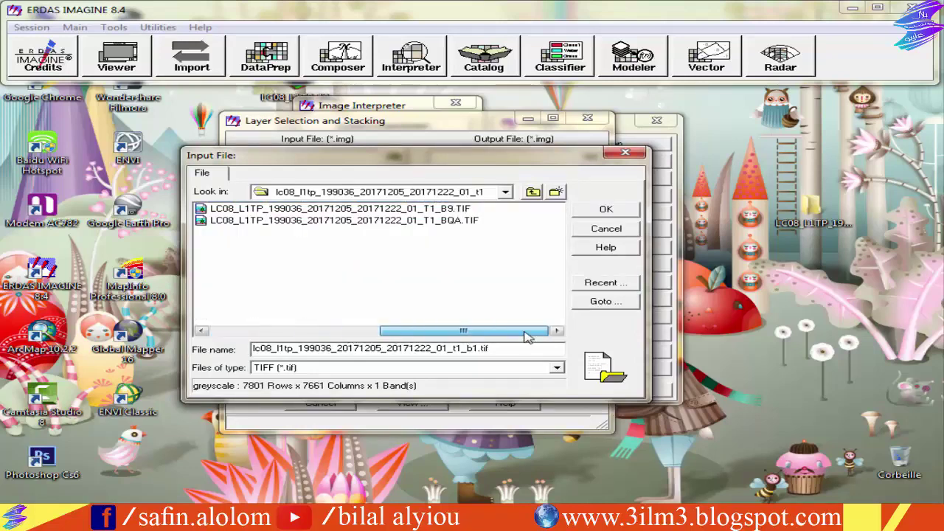
pyautogui.click(445, 212)
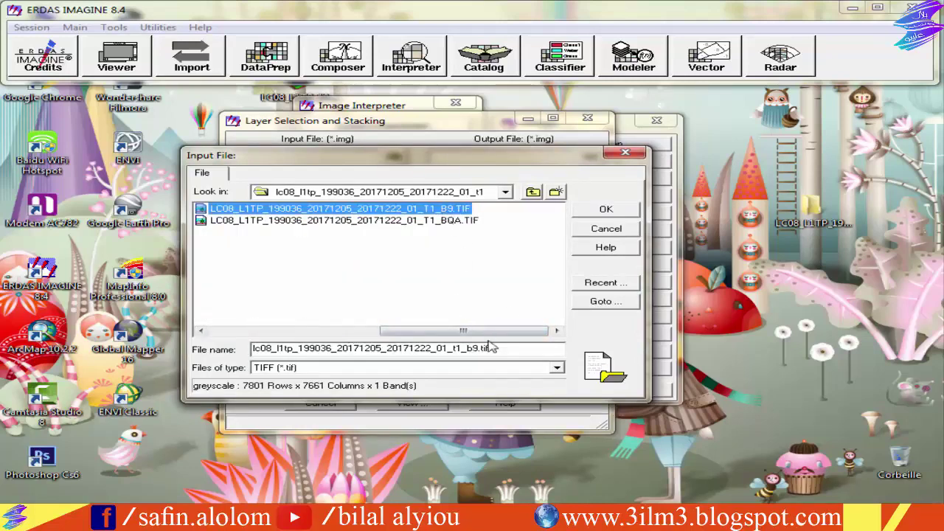
pyautogui.moveTo(463, 330); pyautogui.dragTo(294, 332)
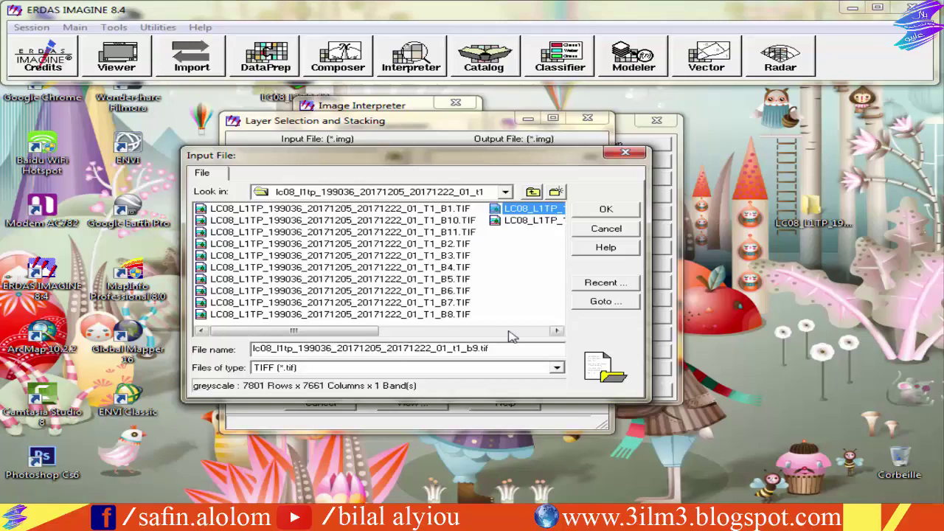
pyautogui.moveTo(374, 159); pyautogui.dragTo(393, 155)
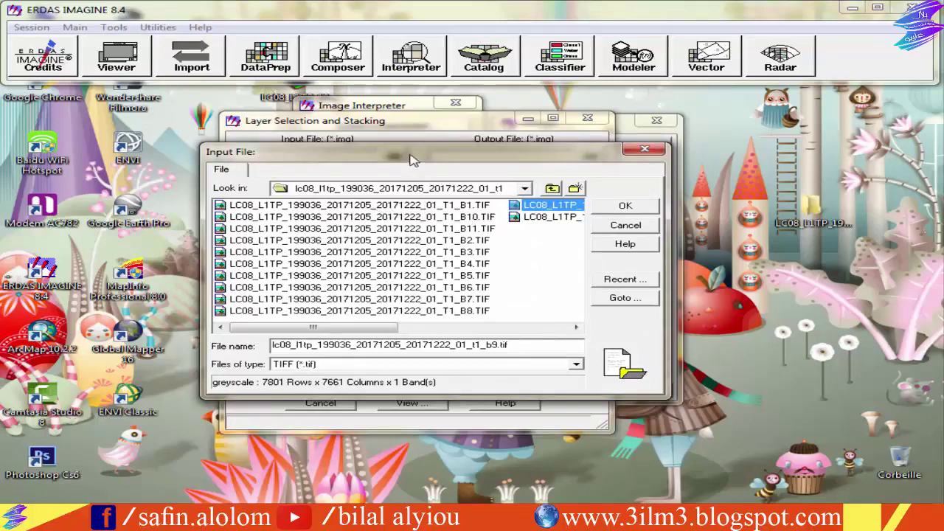
pyautogui.moveTo(410, 155); pyautogui.dragTo(423, 149)
# - Choose the band 1 file LC08_L1TP_199036_20171205_20171222_01_T1_B1.TIF as input and add it to the stack list
pyautogui.click(450, 199)
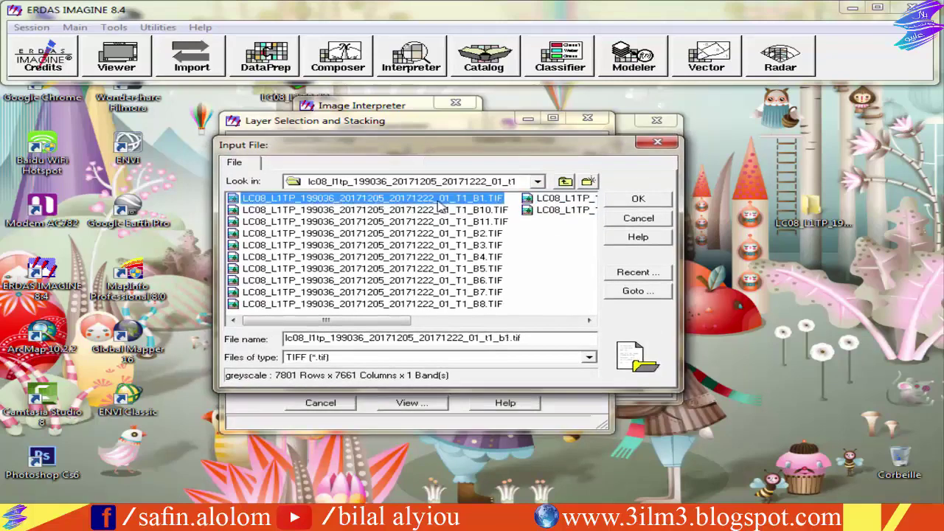
pyautogui.click(636, 202)
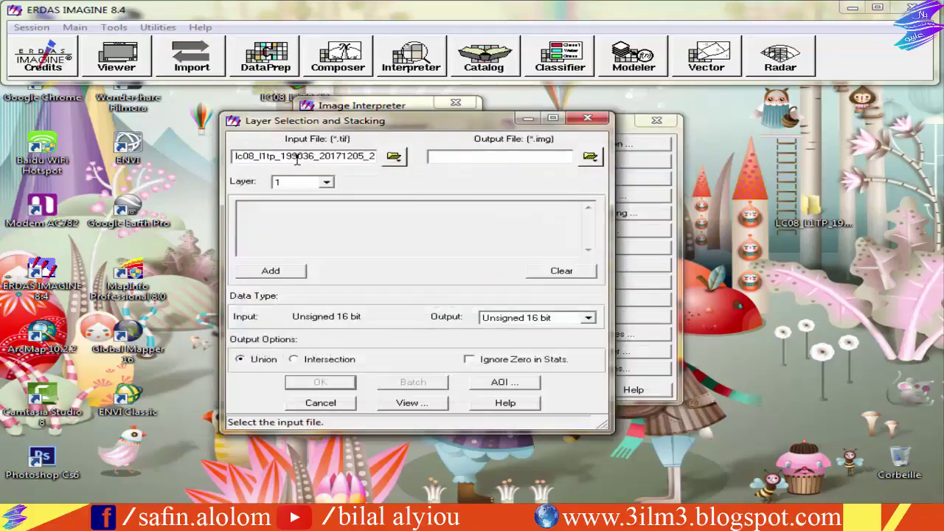
pyautogui.click(271, 272)
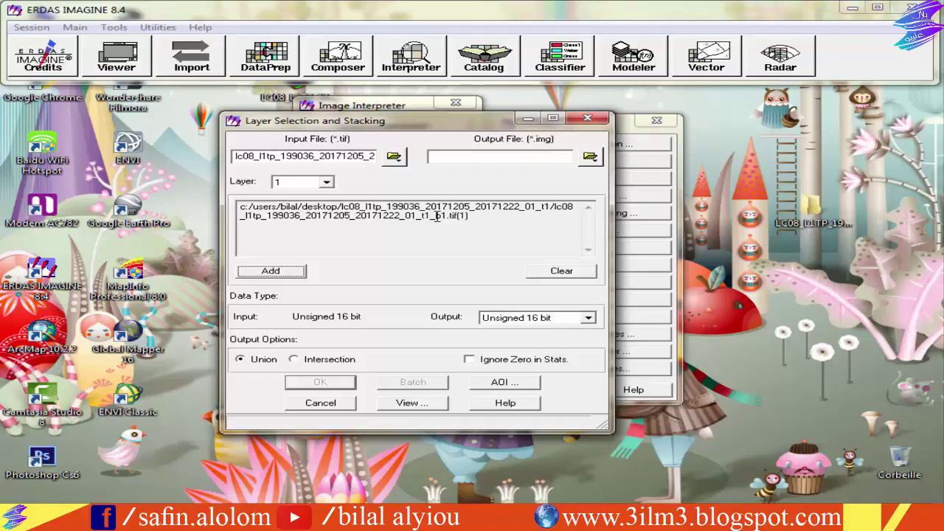
pyautogui.moveTo(436, 216); pyautogui.dragTo(445, 216)
# - Choose the band 2 file LC08_L1TP_199036_20171205_20171222_01_T1_B2.TIF as input and add it to the stack list
pyautogui.click(394, 157)
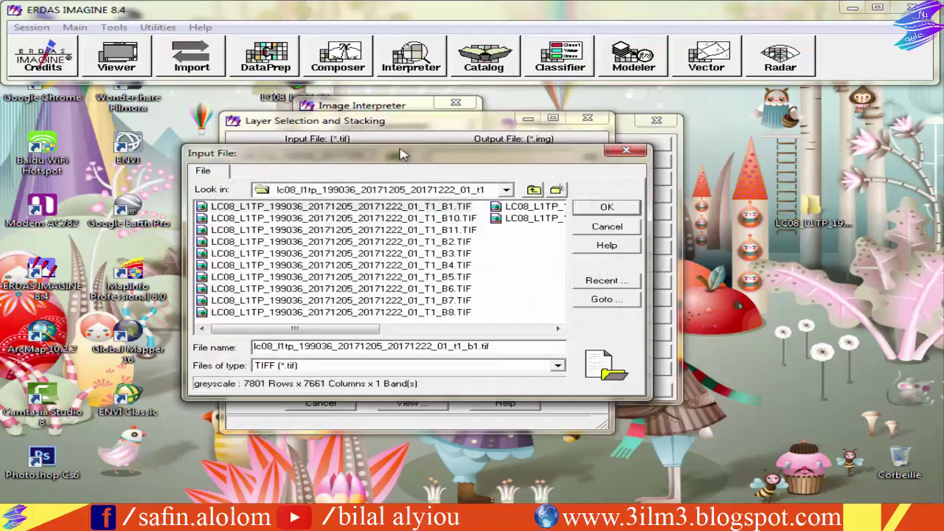
pyautogui.moveTo(420, 158); pyautogui.dragTo(466, 163)
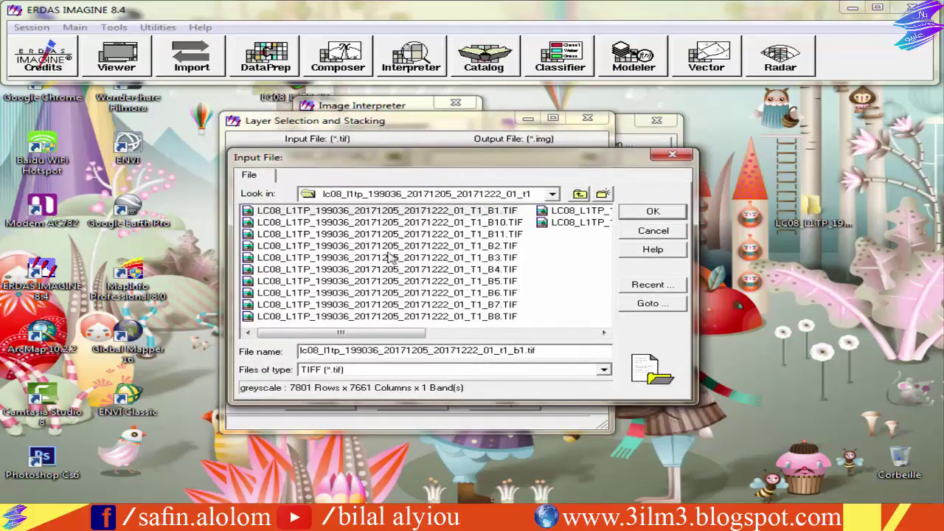
pyautogui.click(503, 248)
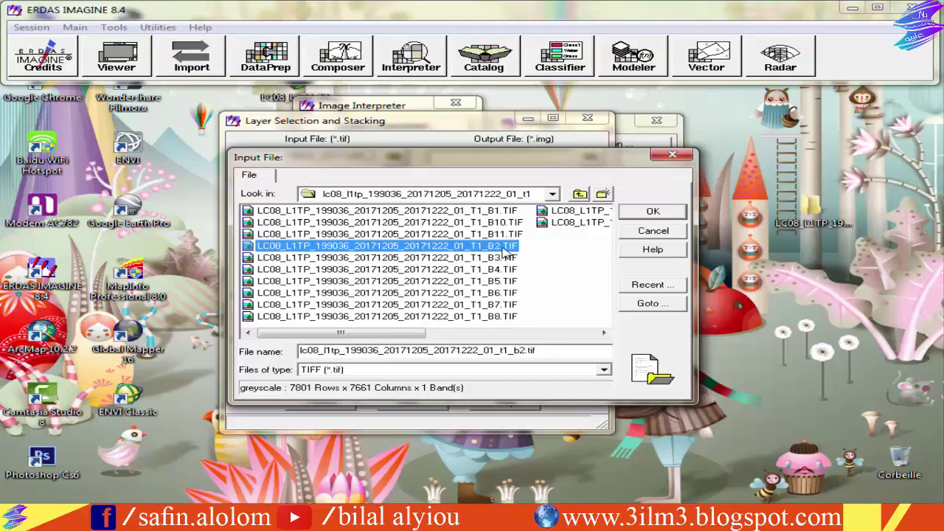
pyautogui.click(653, 212)
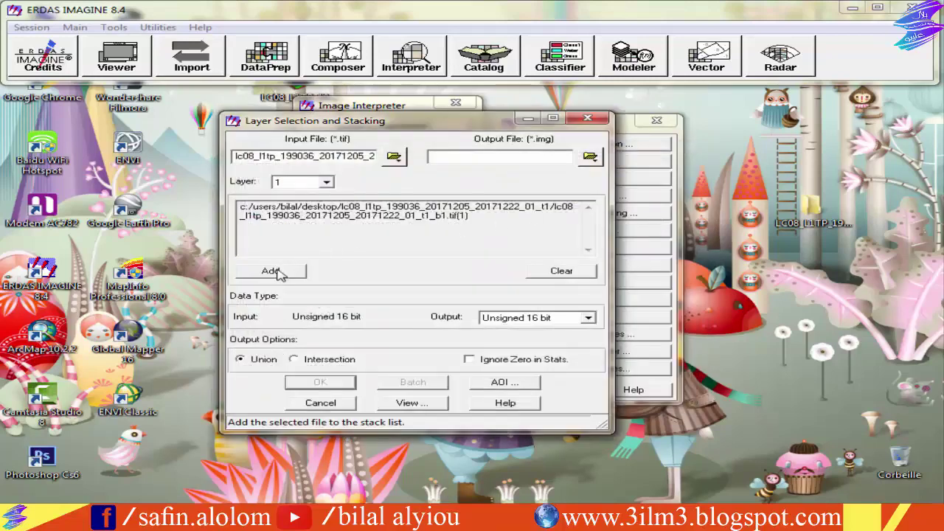
pyautogui.click(275, 271)
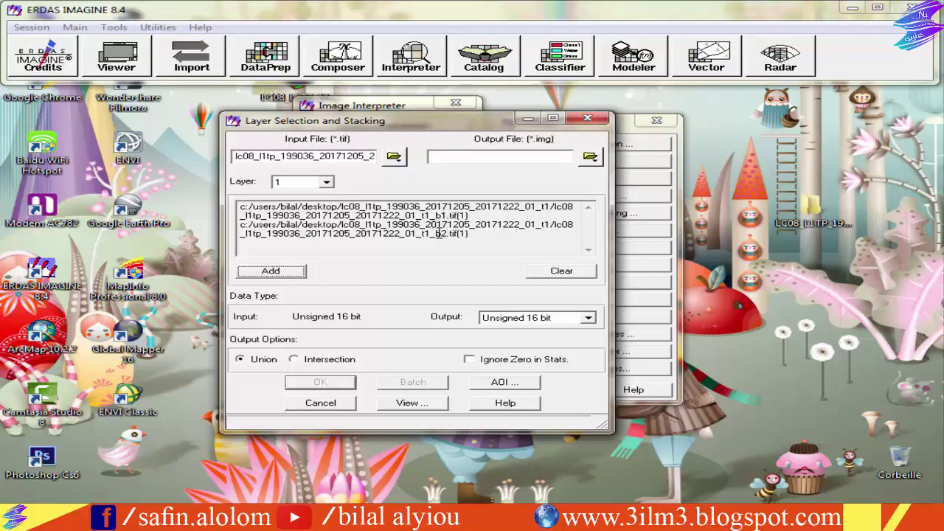
pyautogui.click(447, 233)
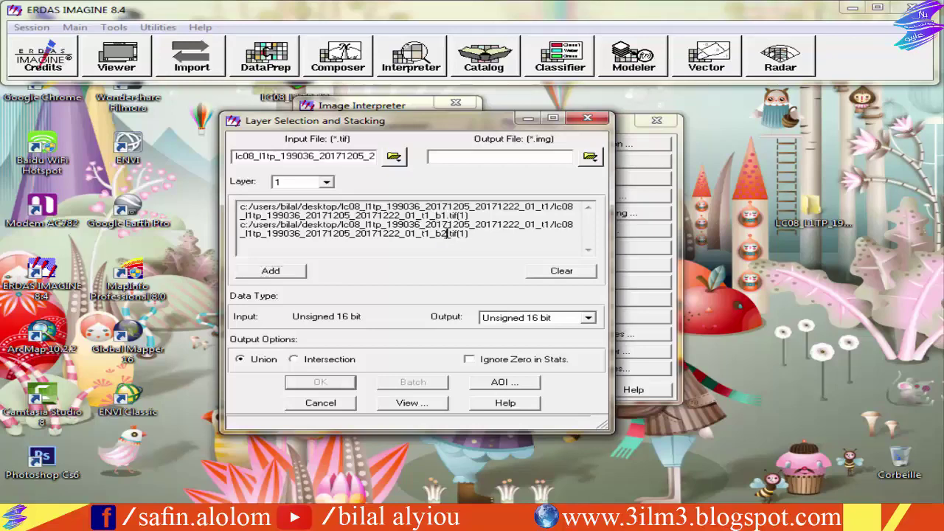
# - Add the scene's band 3 and band 4 files, ending in B3.TIF and B4.TIF, to the stack list in order
pyautogui.click(393, 156)
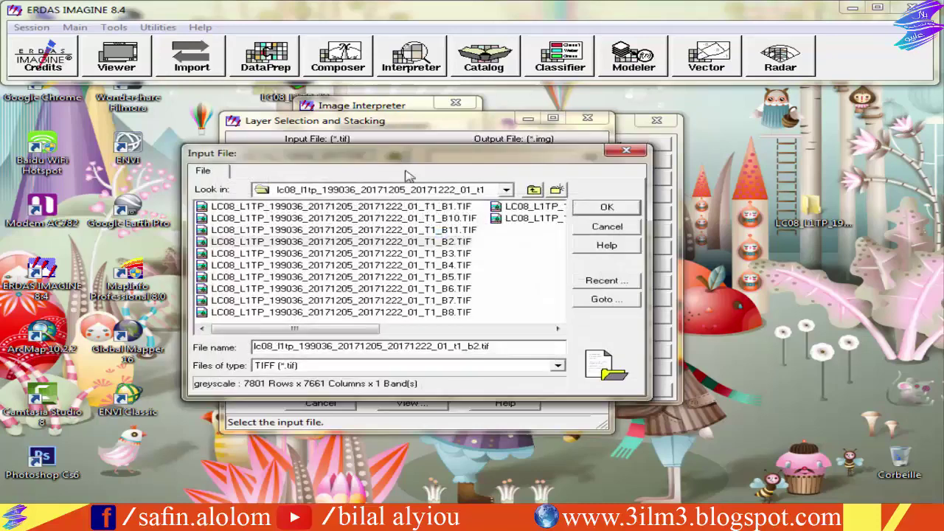
pyautogui.click(443, 253)
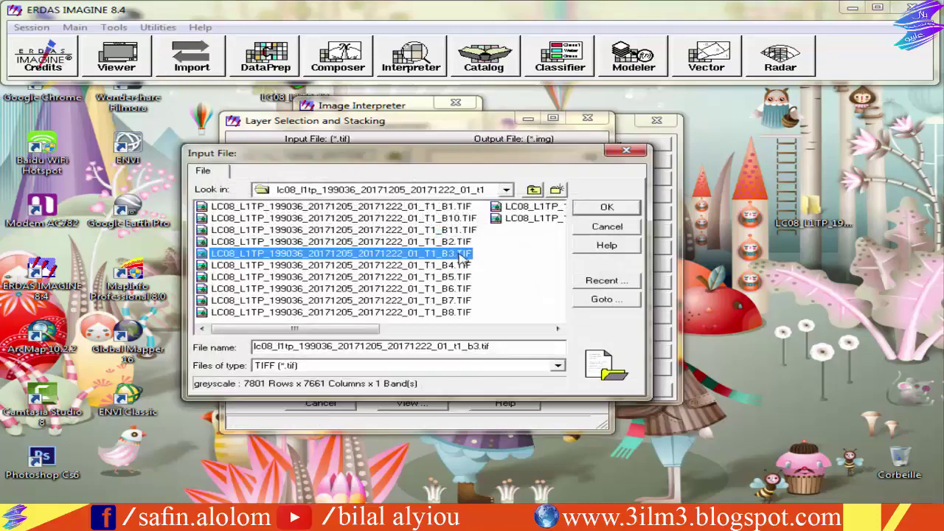
pyautogui.click(625, 209)
pyautogui.click(281, 273)
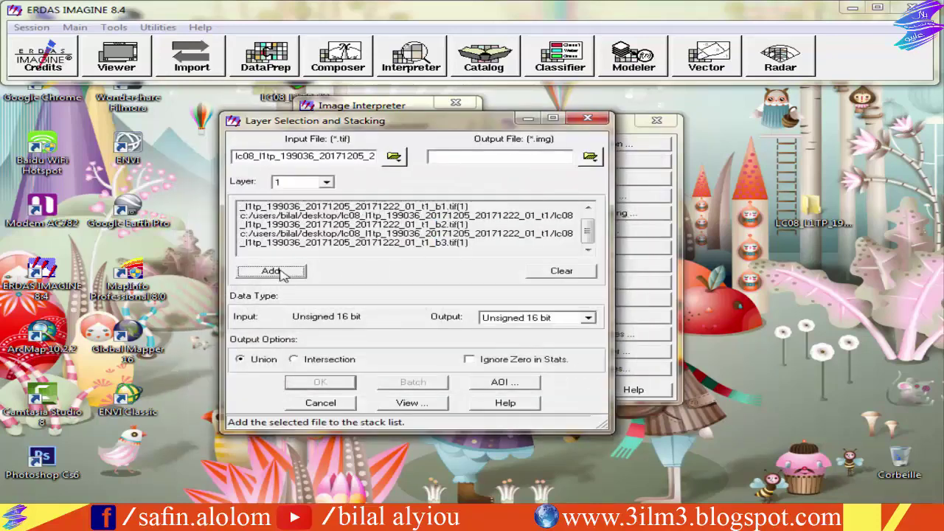
pyautogui.click(393, 157)
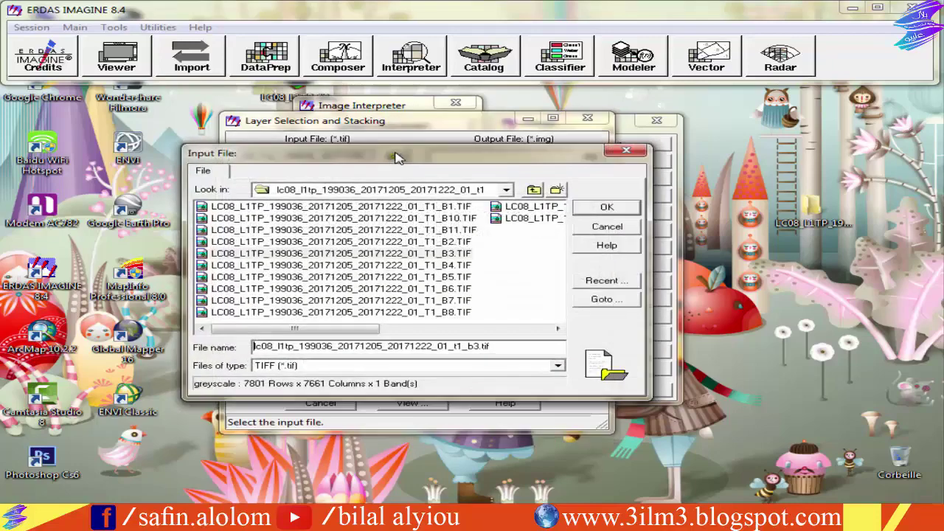
pyautogui.click(447, 265)
pyautogui.click(627, 210)
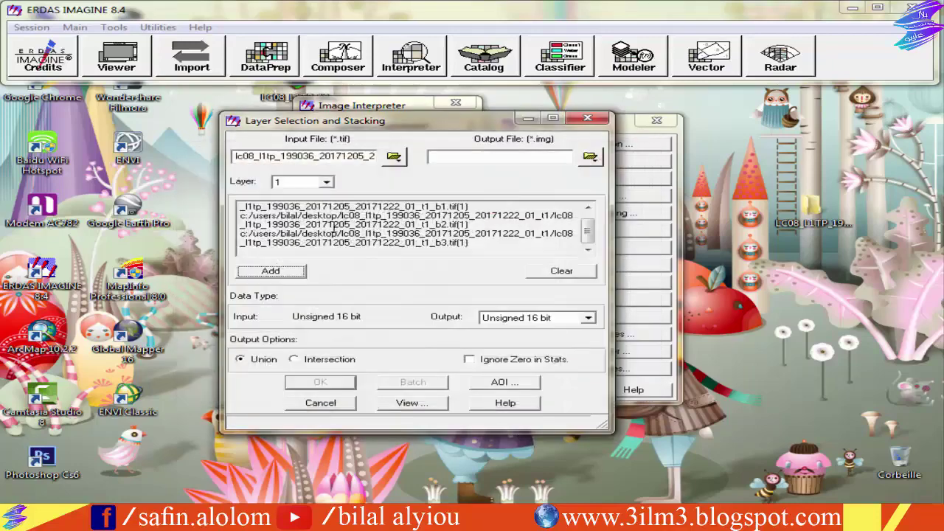
pyautogui.click(285, 275)
# - Add the scene's band 5 and band 6 files, ending in B5.TIF and B6.TIF, to the stack list in order
pyautogui.click(393, 157)
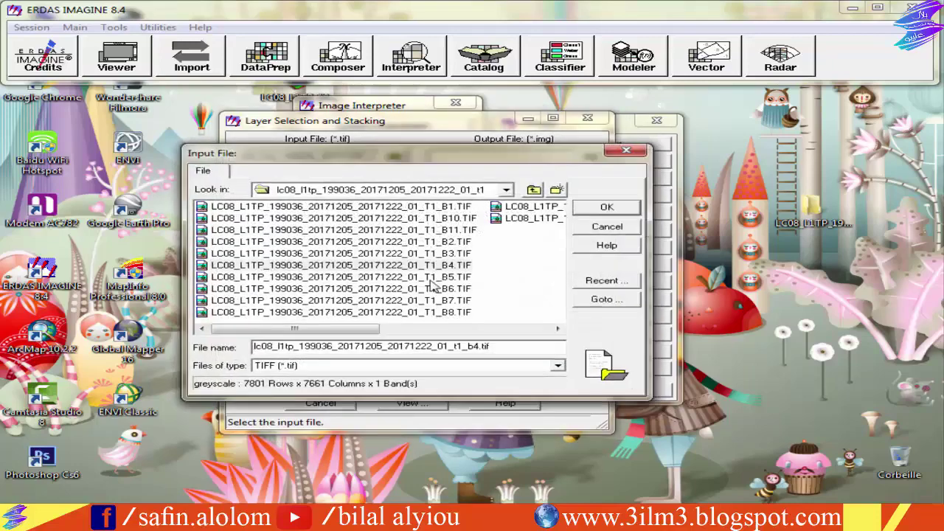
pyautogui.click(434, 278)
pyautogui.click(606, 207)
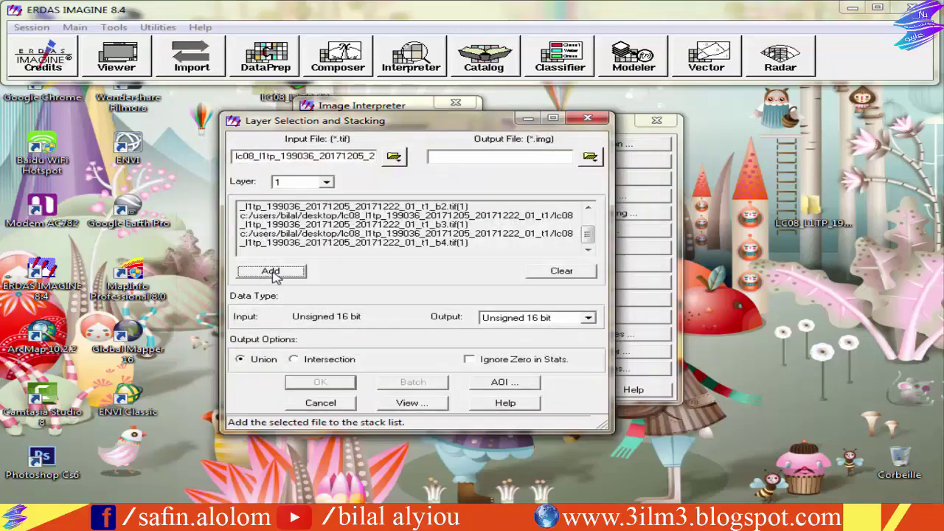
pyautogui.click(271, 272)
pyautogui.click(393, 156)
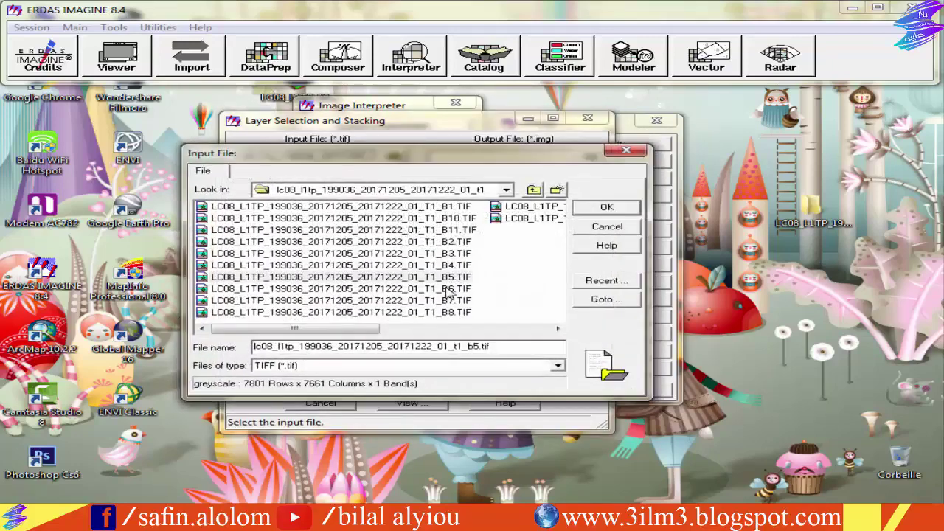
pyautogui.click(446, 289)
pyautogui.click(606, 208)
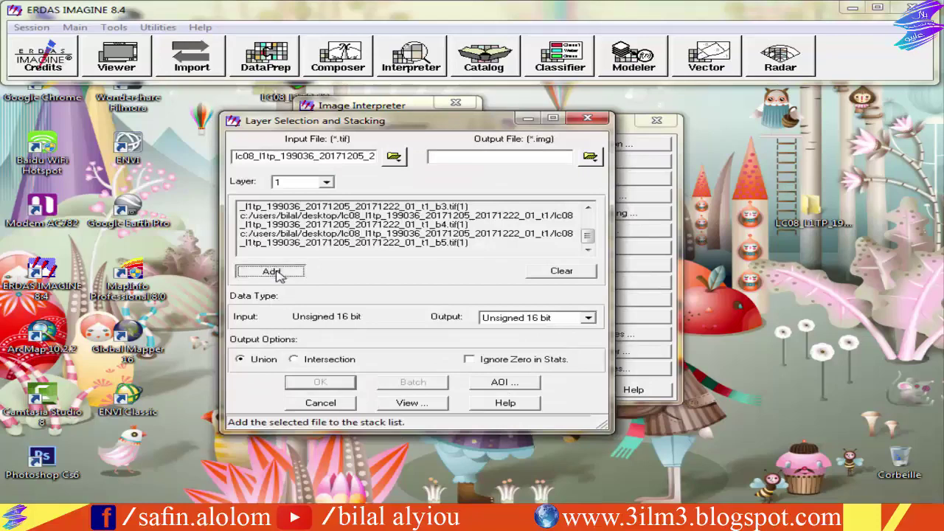
pyautogui.click(272, 272)
# - Add the scene's band 7 file, ending in B7.TIF, to the stack list and review the list from its start
pyautogui.click(393, 156)
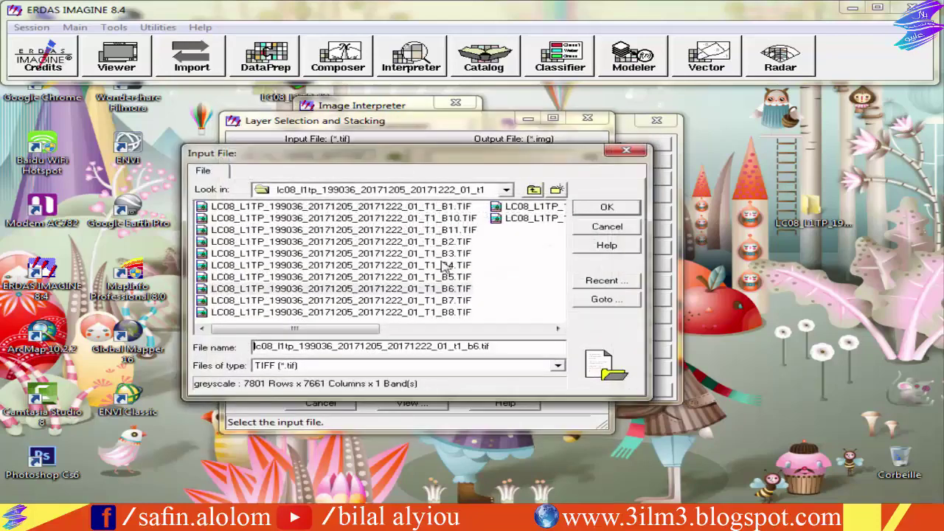
pyautogui.click(437, 301)
pyautogui.click(607, 208)
pyautogui.click(271, 272)
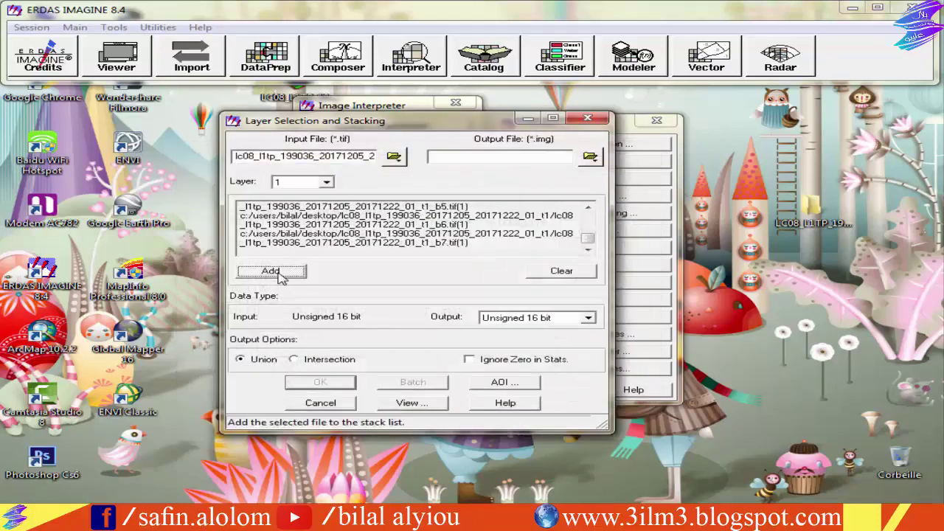
pyautogui.moveTo(594, 238); pyautogui.dragTo(595, 220)
# - Set the output data type of the layer stack to Unsigned 16 bit
pyautogui.moveTo(381, 115); pyautogui.dragTo(493, 113)
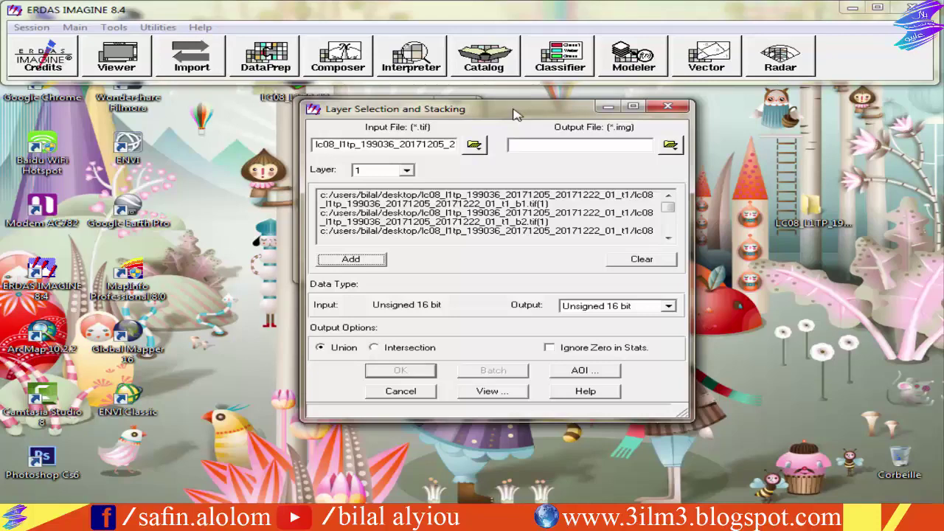
pyautogui.moveTo(487, 117)
pyautogui.mouseDown()
pyautogui.moveTo(494, 129)
pyautogui.moveTo(473, 124)
pyautogui.moveTo(481, 109)
pyautogui.mouseUp()
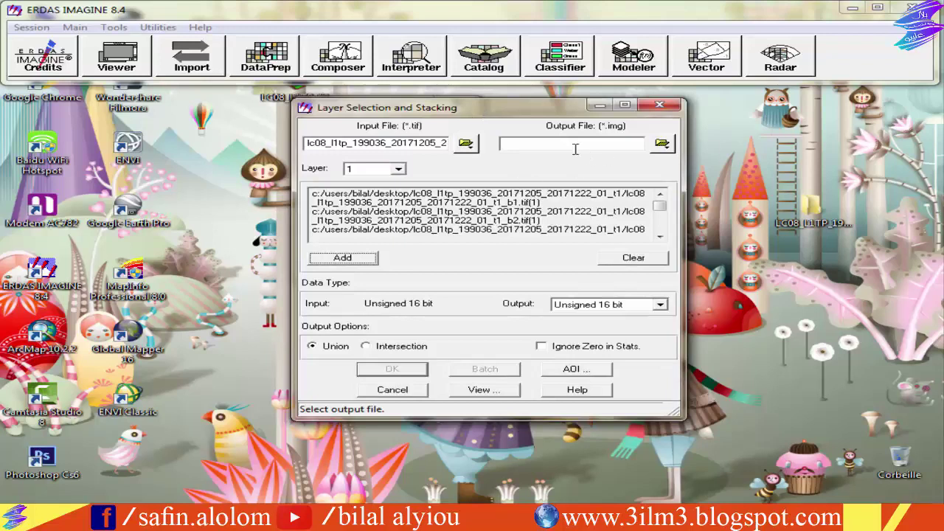
pyautogui.click(539, 143)
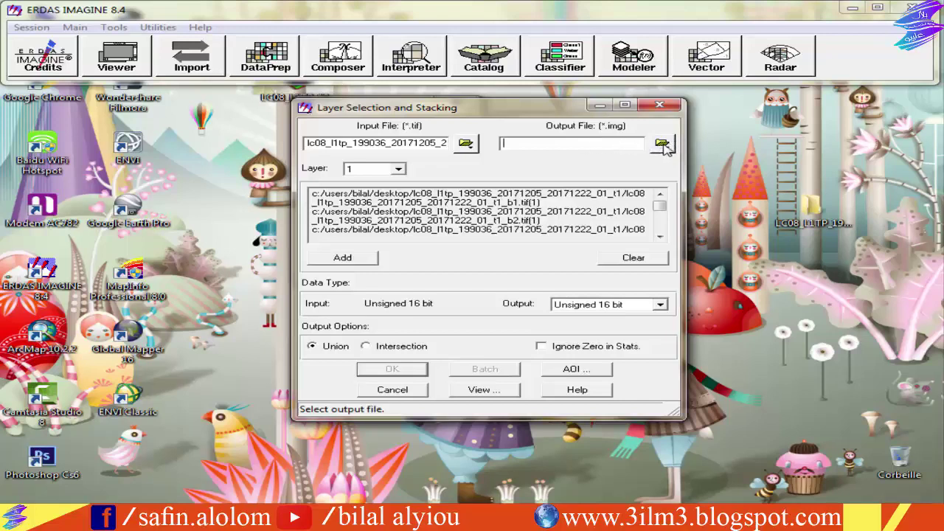
pyautogui.click(661, 304)
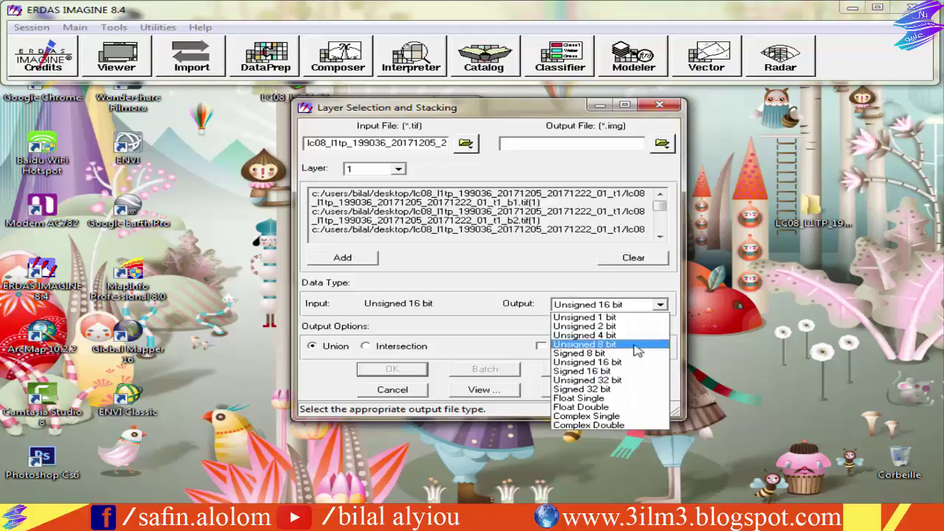
pyautogui.click(632, 363)
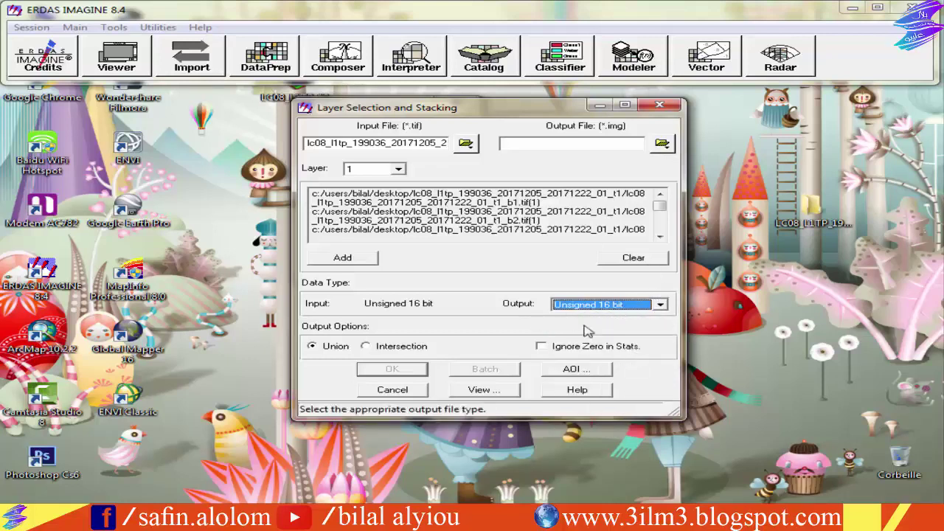
# - Browse for the output file location and open the desktop folder LC08_L1TP_199036_20171205_20171222_01_T1
pyautogui.click(666, 145)
pyautogui.moveTo(569, 155); pyautogui.dragTo(503, 205)
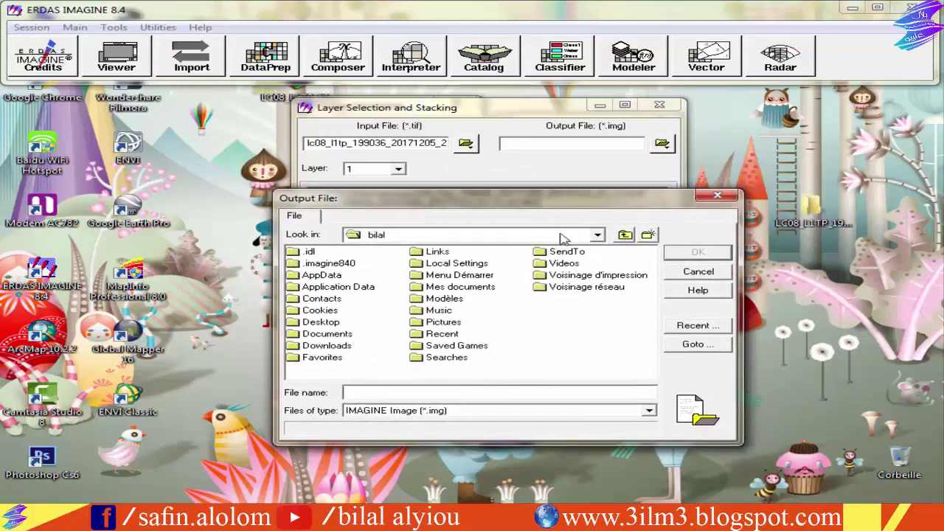
pyautogui.click(598, 235)
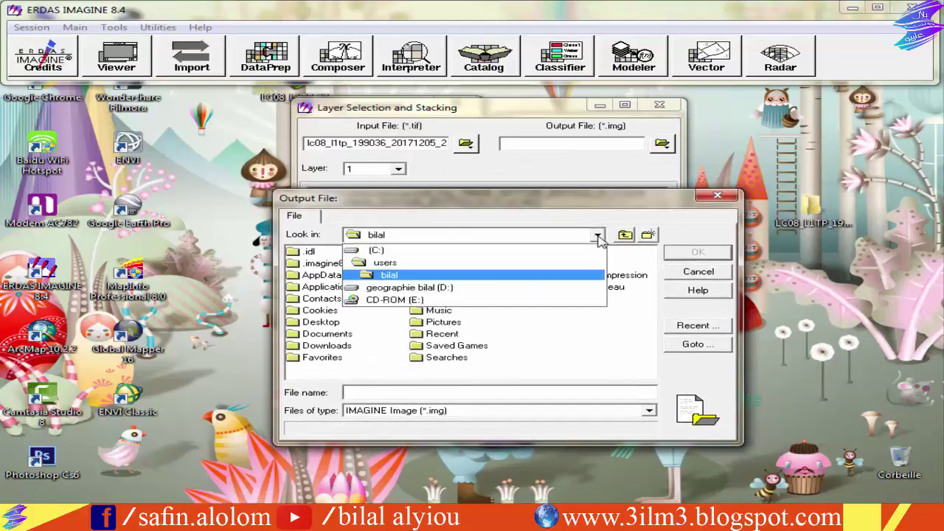
pyautogui.click(406, 279)
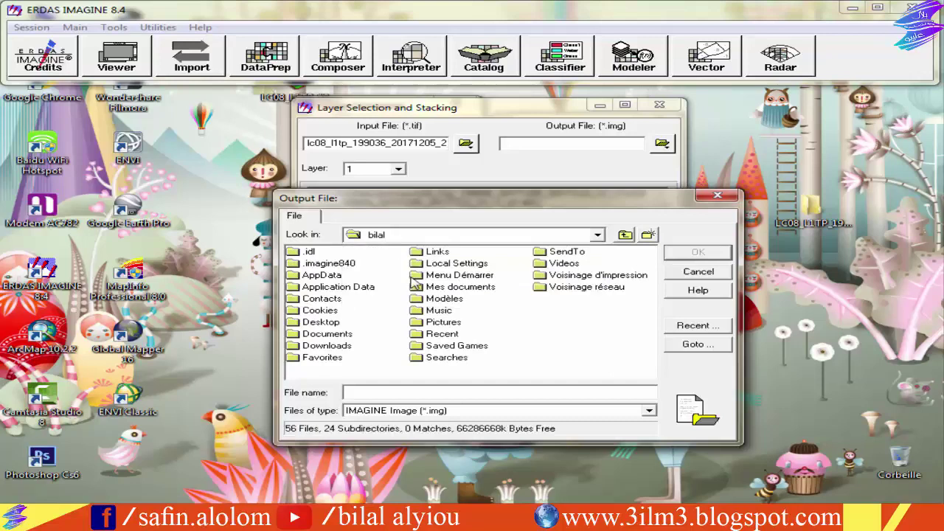
pyautogui.click(600, 240)
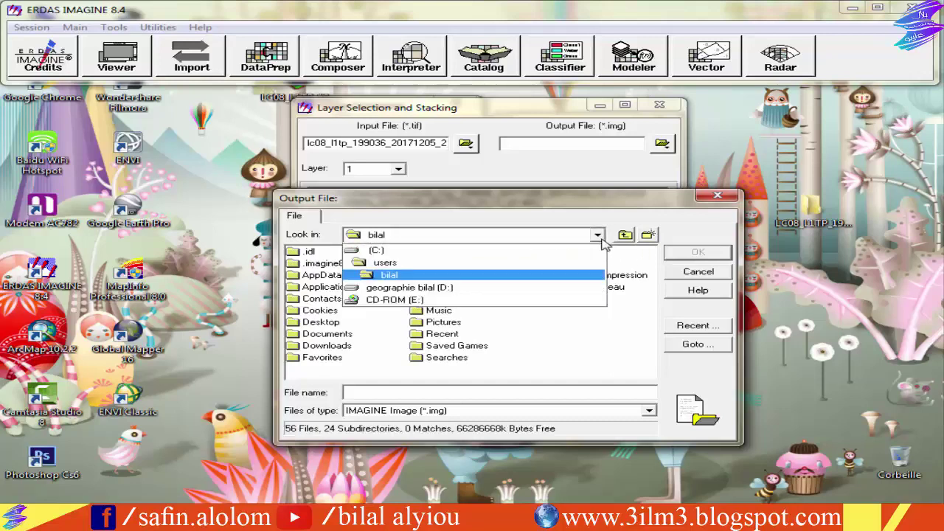
pyautogui.click(407, 277)
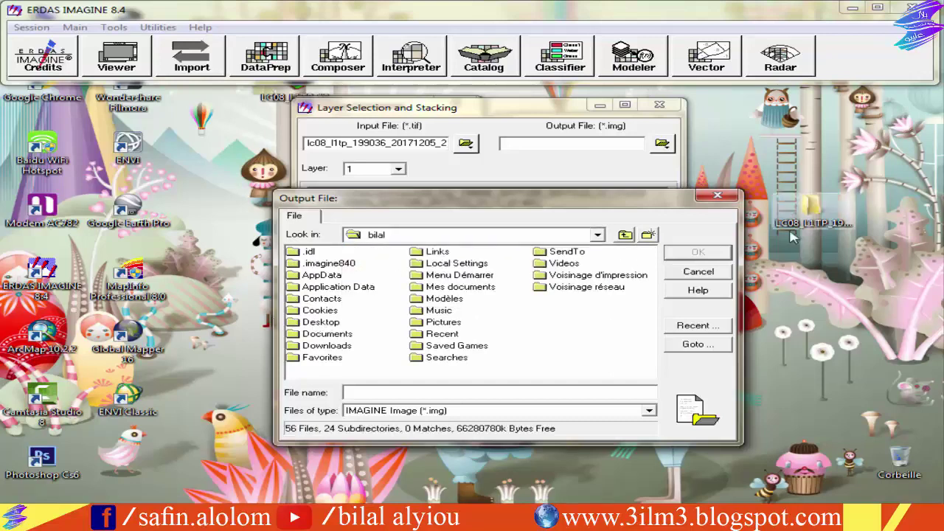
pyautogui.doubleClick(326, 325)
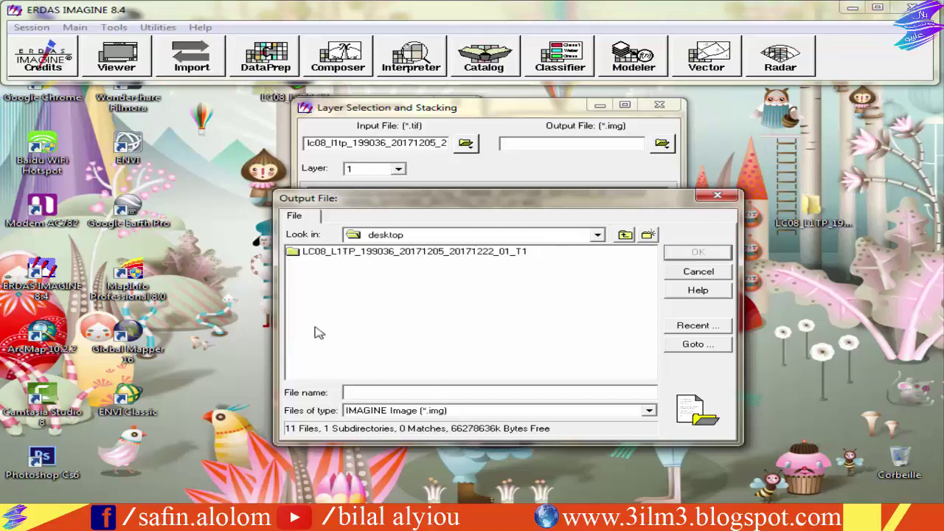
pyautogui.doubleClick(352, 253)
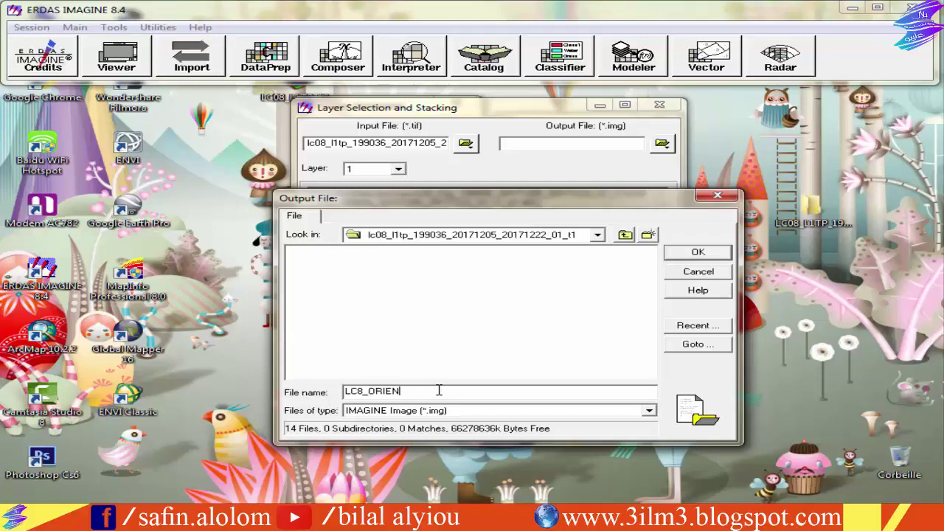
# - Name the output file lc8_orien in IMAGINE Image (*.img) format and accept it
pyautogui.click(649, 411)
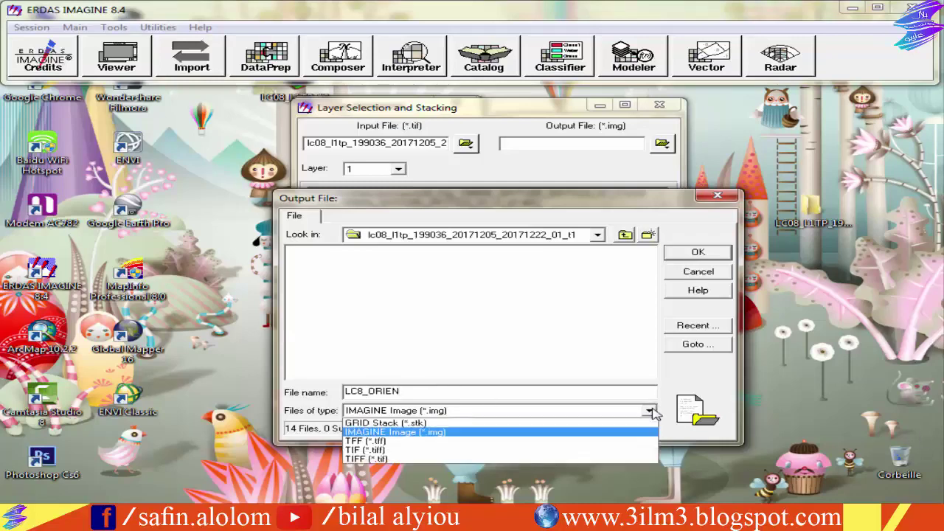
pyautogui.click(394, 431)
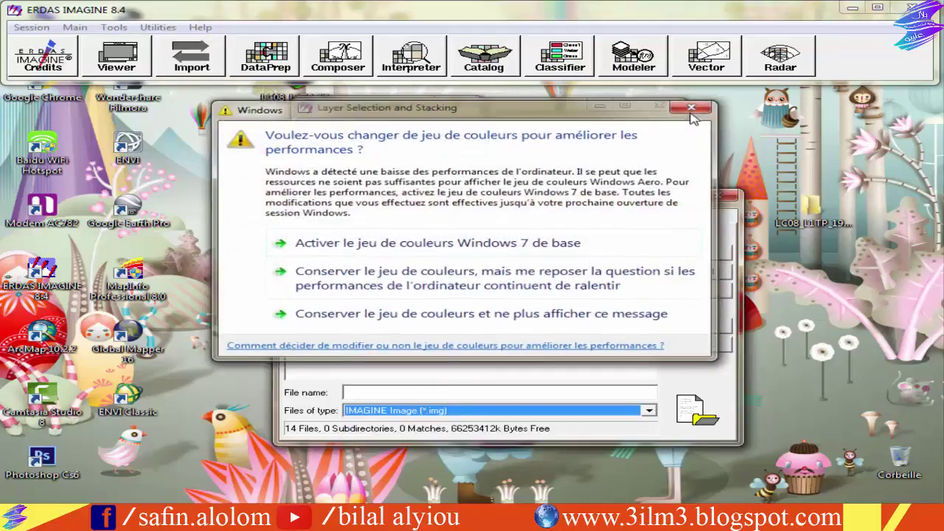
pyautogui.click(643, 411)
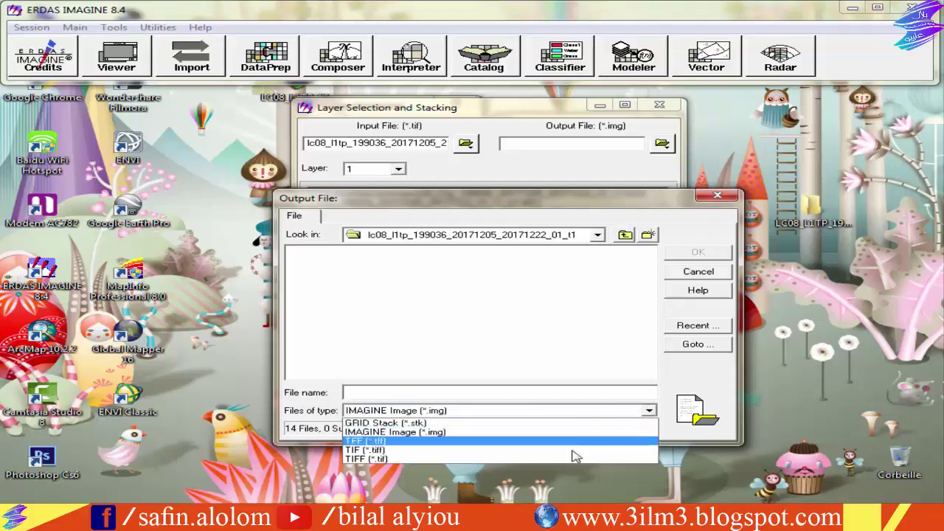
pyautogui.click(437, 432)
pyautogui.click(480, 393)
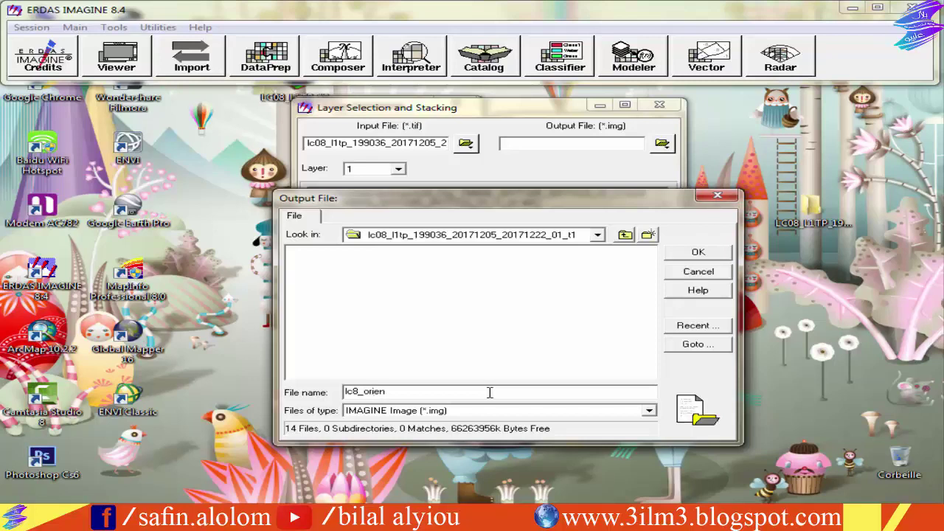
pyautogui.click(710, 255)
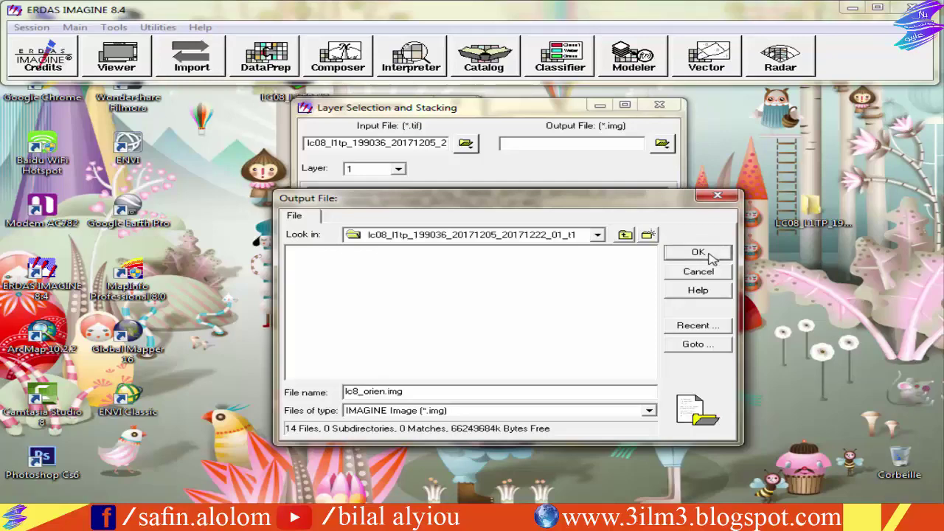
pyautogui.click(709, 255)
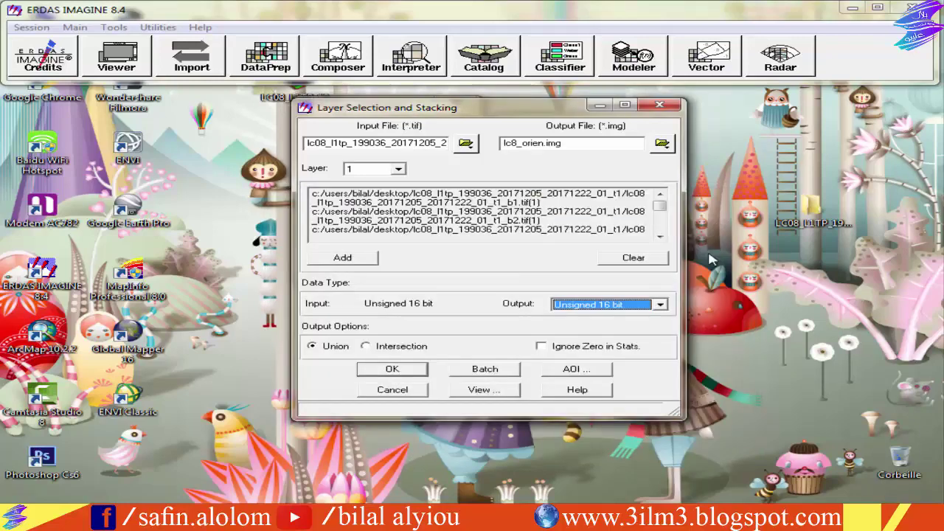
# - Run the layer stack and dismiss the Modeler job window once processing is done
pyautogui.moveTo(410, 109); pyautogui.dragTo(384, 105)
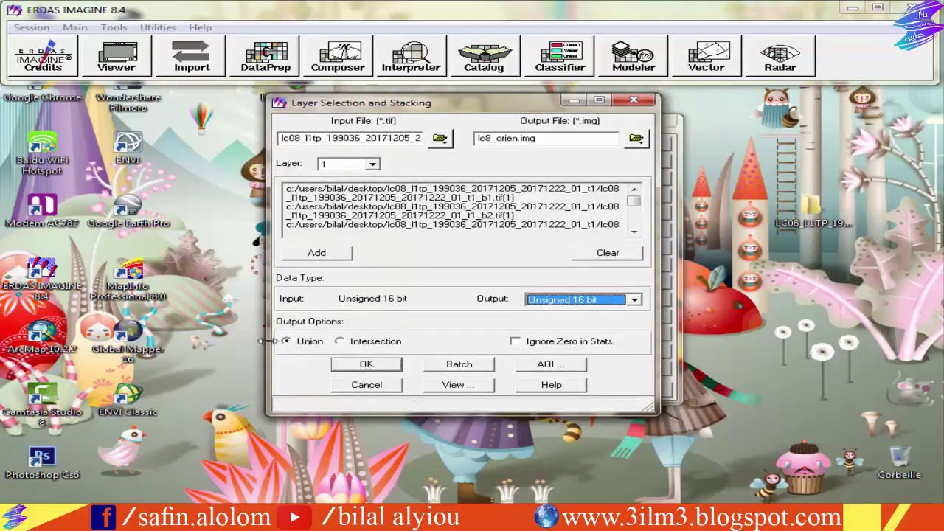
pyautogui.click(378, 366)
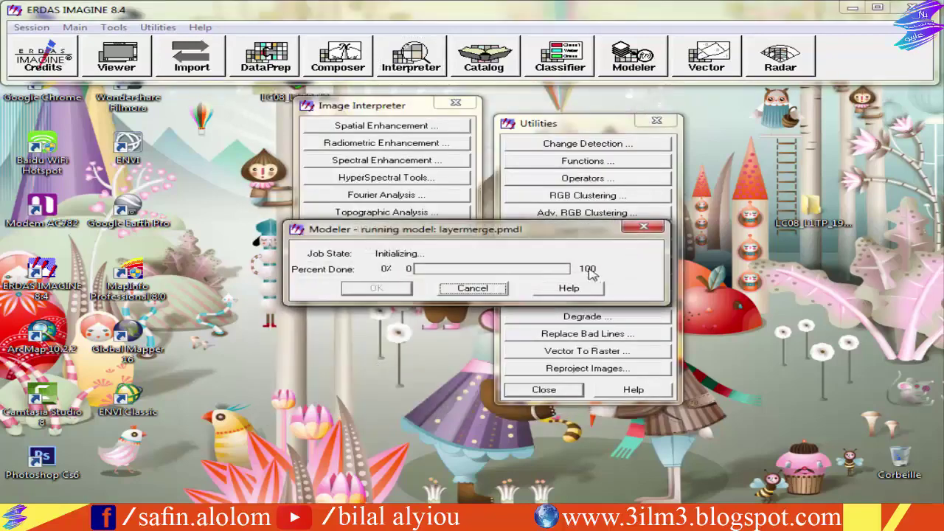
pyautogui.moveTo(509, 239); pyautogui.dragTo(475, 248)
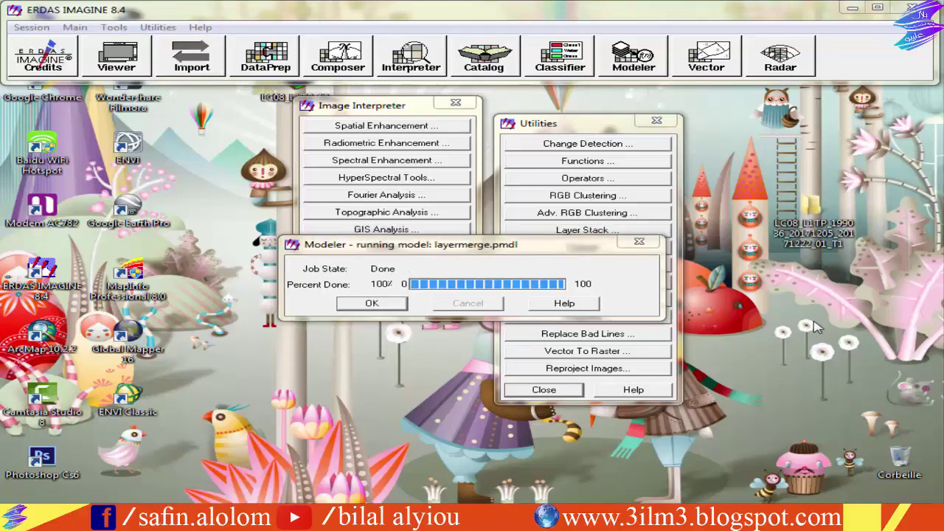
pyautogui.moveTo(510, 246); pyautogui.dragTo(517, 247)
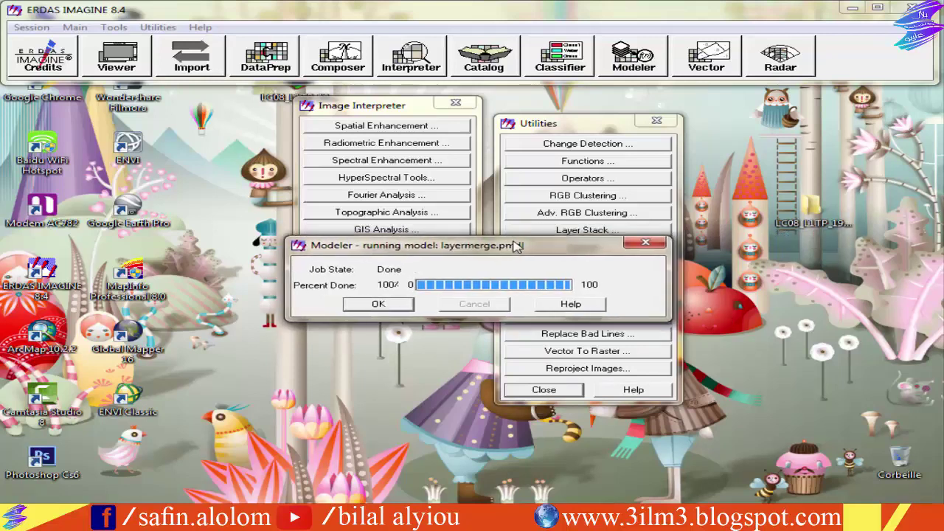
pyautogui.click(380, 304)
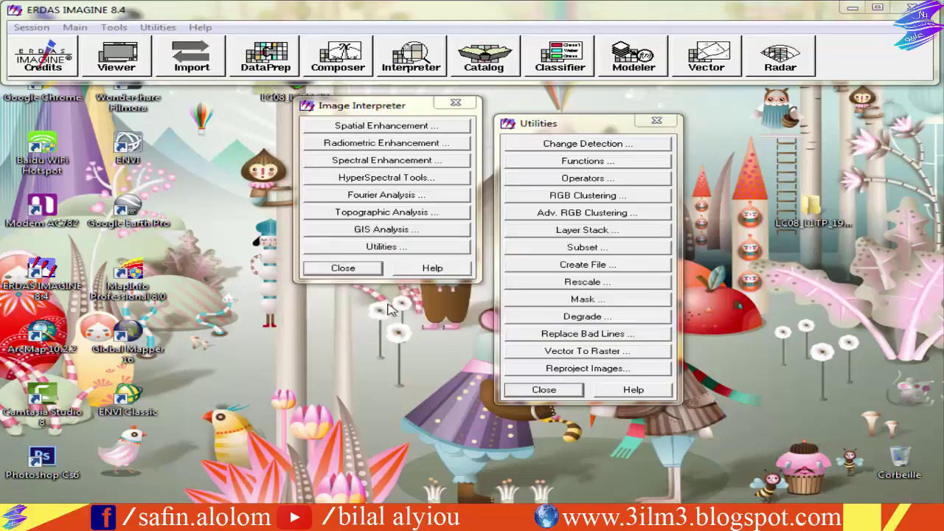
# - Close the Utilities and Image Interpreter windows and open a new Viewer
pyautogui.click(656, 121)
pyautogui.click(455, 103)
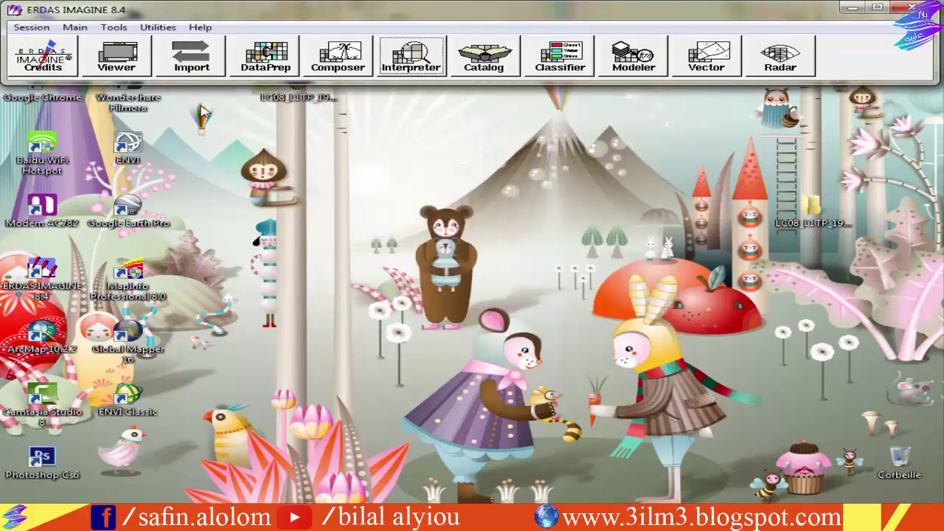
pyautogui.click(131, 65)
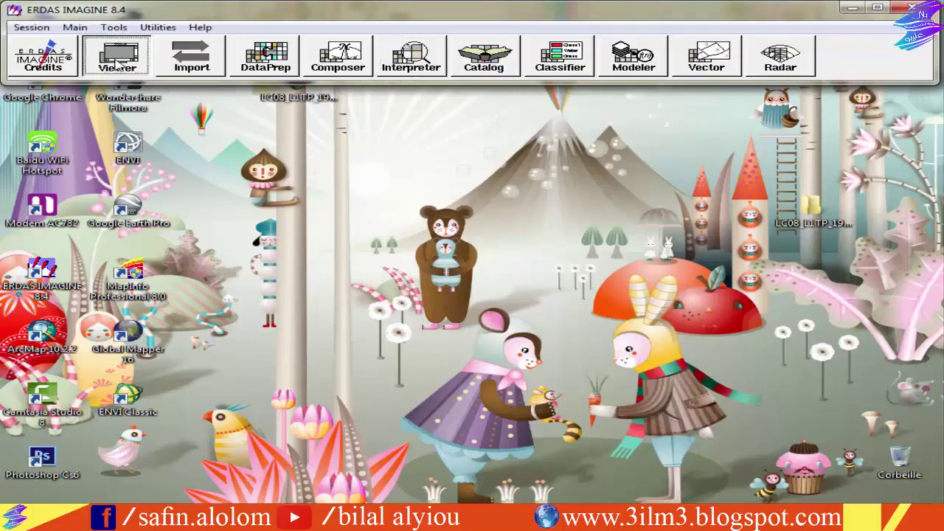
pyautogui.moveTo(177, 99); pyautogui.dragTo(297, 113)
pyautogui.hotkey('alt', 'Tab')
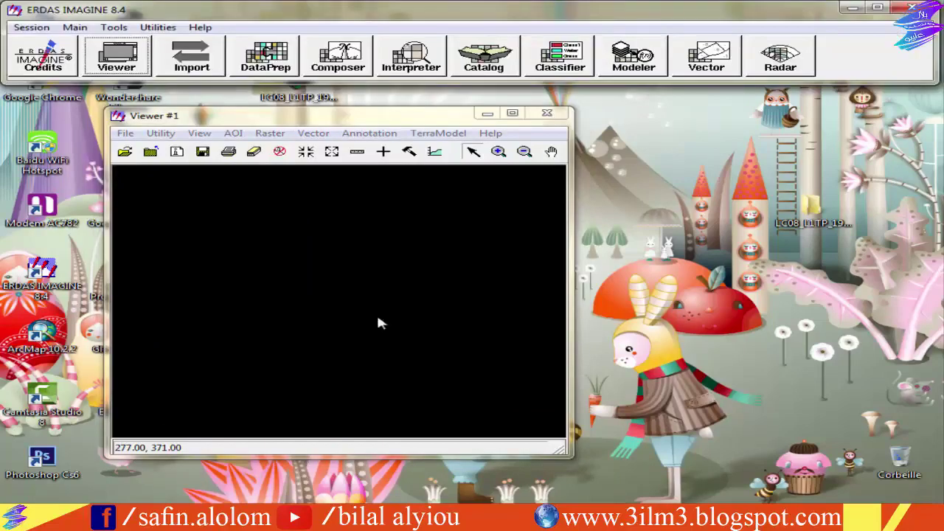
pyautogui.moveTo(210, 121); pyautogui.dragTo(245, 119)
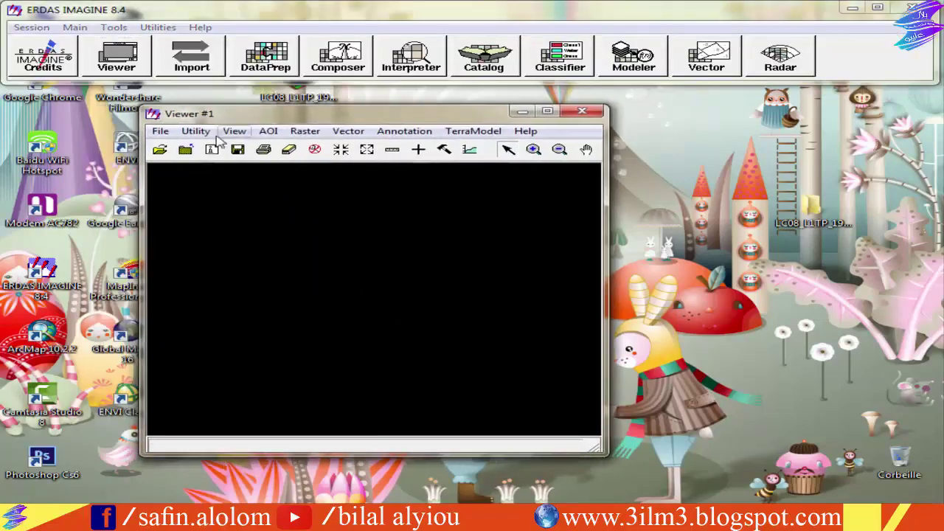
# - Open the layer selection for the Viewer and browse from C: to the scene folder LC08_L1TP_199036_20171205_20171222_01_T1 on the desktop
pyautogui.click(161, 151)
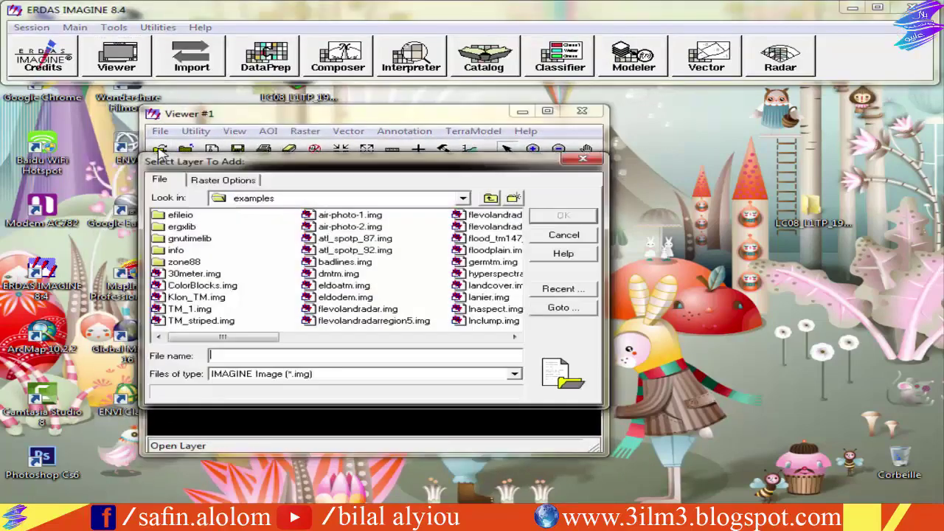
pyautogui.moveTo(221, 167)
pyautogui.mouseDown()
pyautogui.moveTo(230, 175)
pyautogui.moveTo(209, 179)
pyautogui.mouseUp()
pyautogui.click(447, 212)
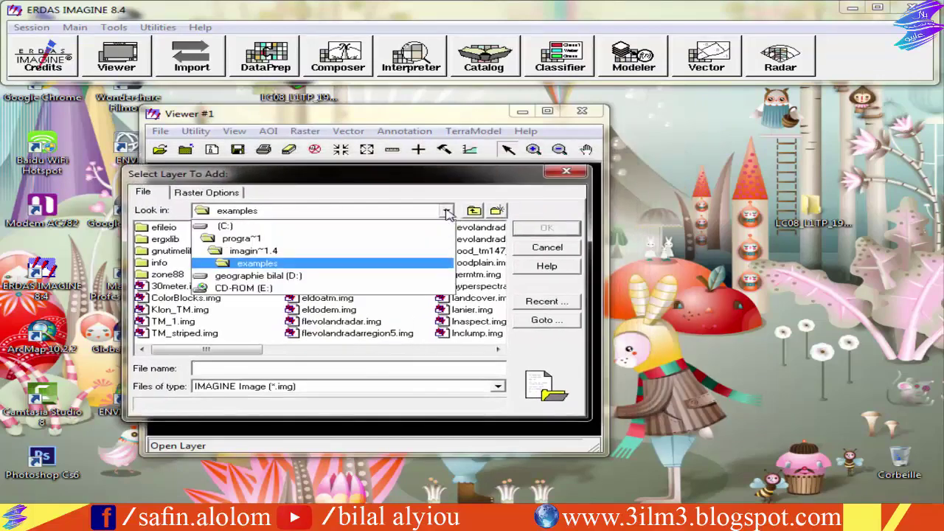
pyautogui.click(224, 226)
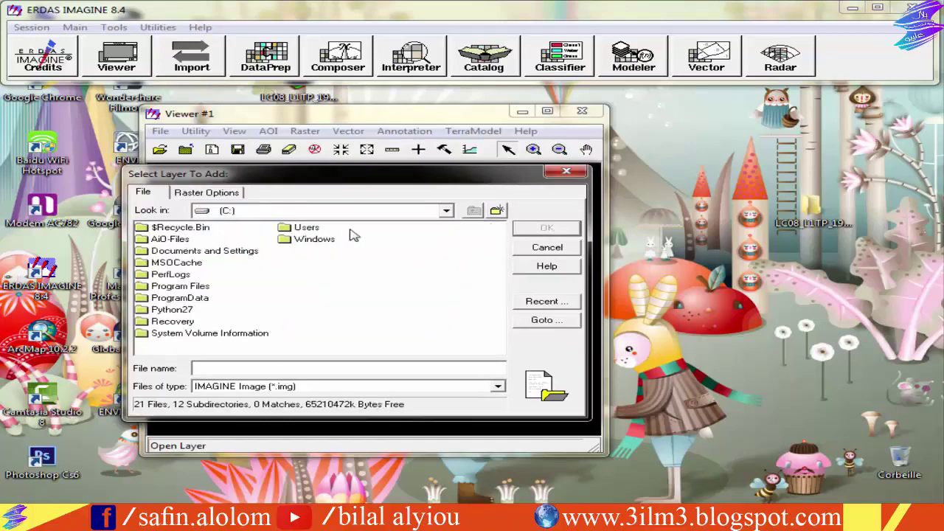
pyautogui.doubleClick(303, 227)
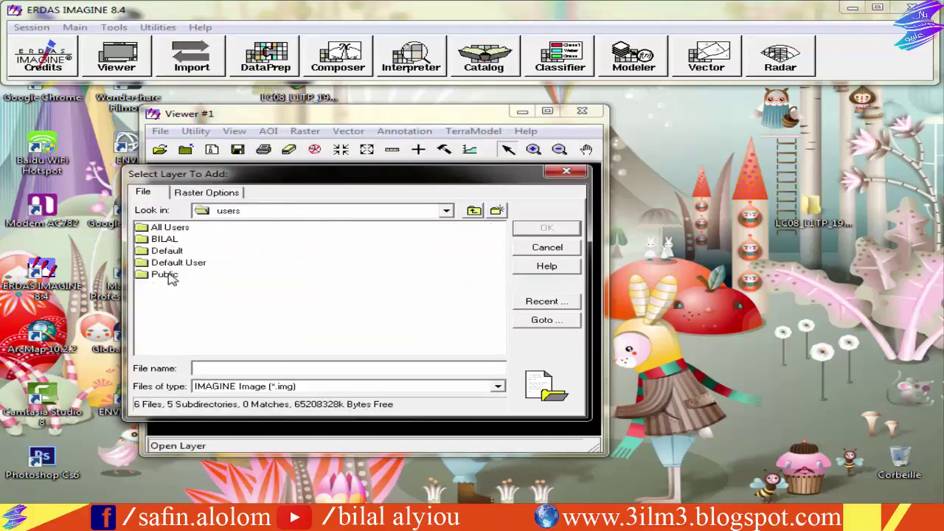
pyautogui.doubleClick(164, 239)
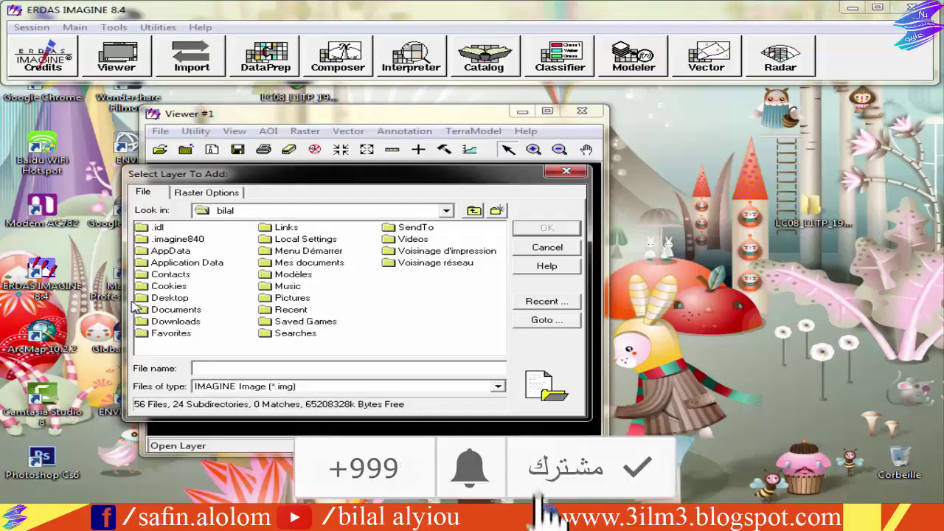
pyautogui.doubleClick(165, 298)
pyautogui.doubleClick(236, 230)
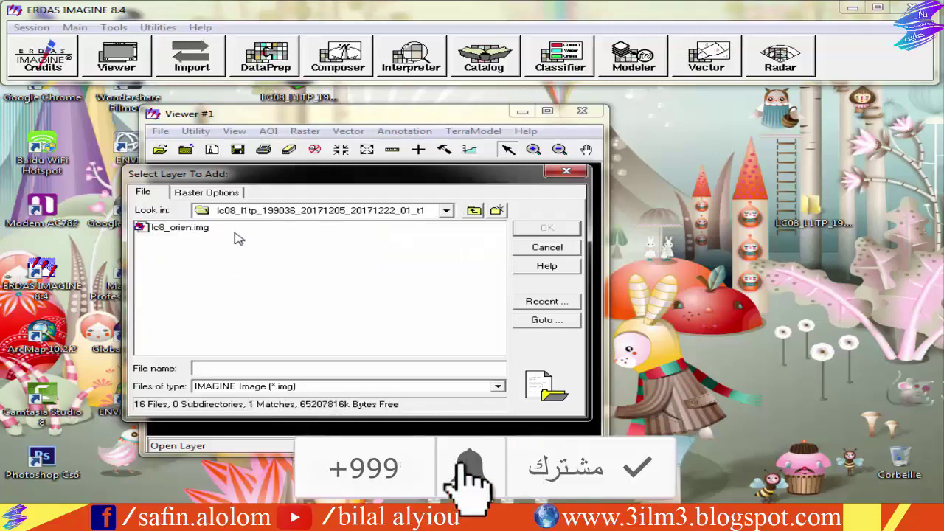
# - Load lc8_orien.img as an IMAGINE Image (*.img) into the Viewer, dismissing the Windows colour scheme prompt
pyautogui.click(180, 227)
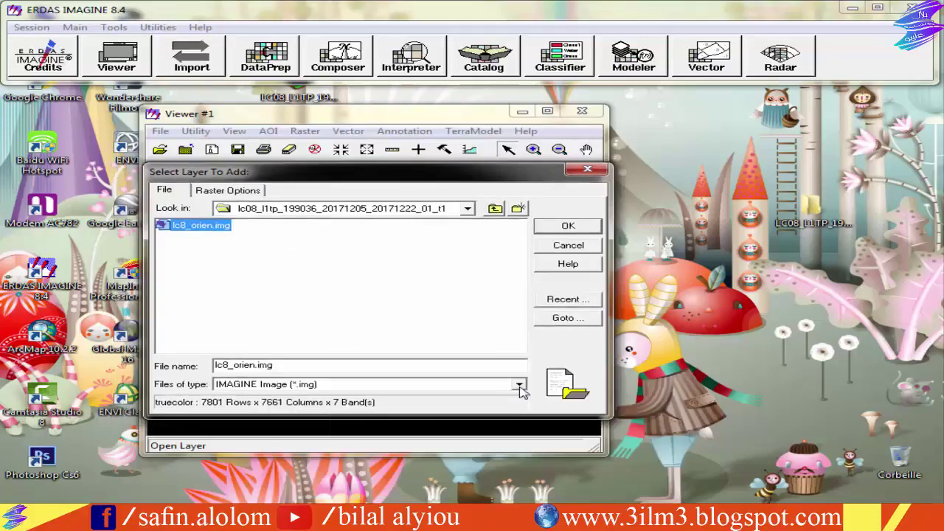
pyautogui.click(519, 384)
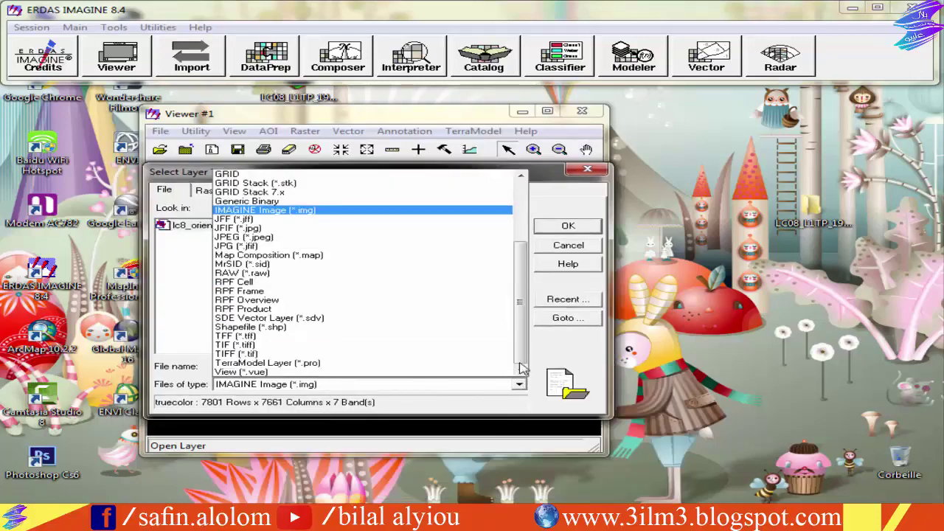
pyautogui.click(525, 392)
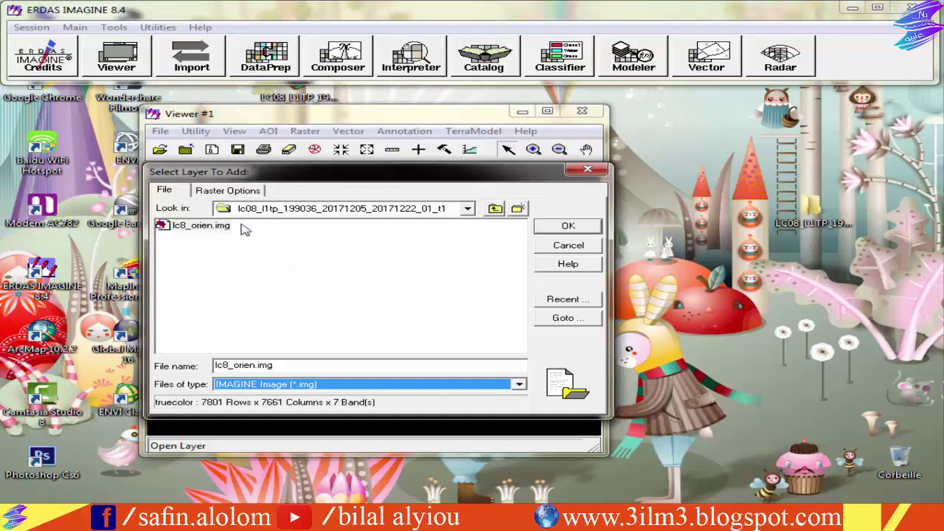
pyautogui.click(214, 227)
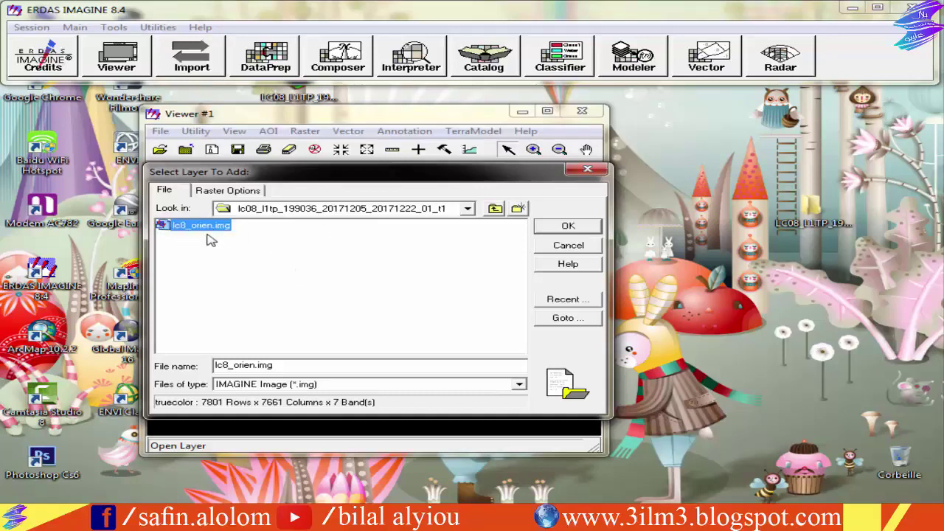
pyautogui.click(590, 231)
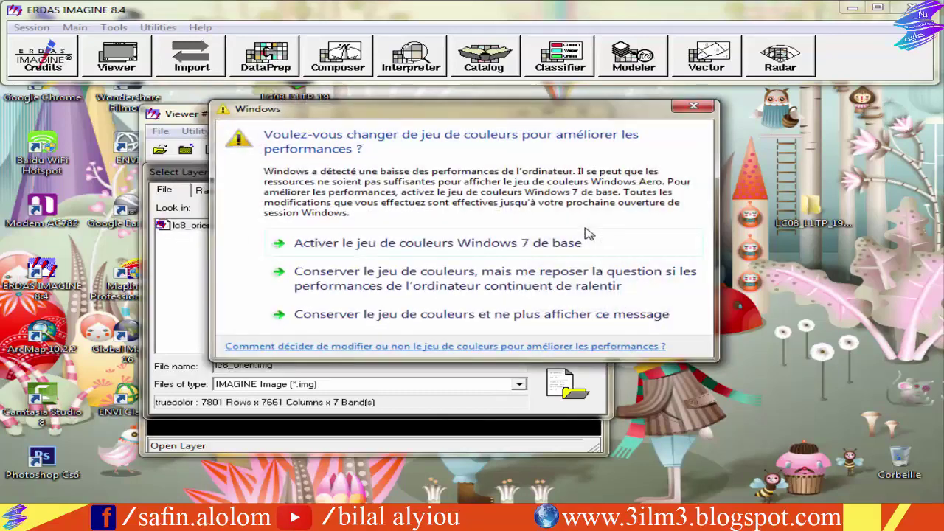
pyautogui.click(694, 110)
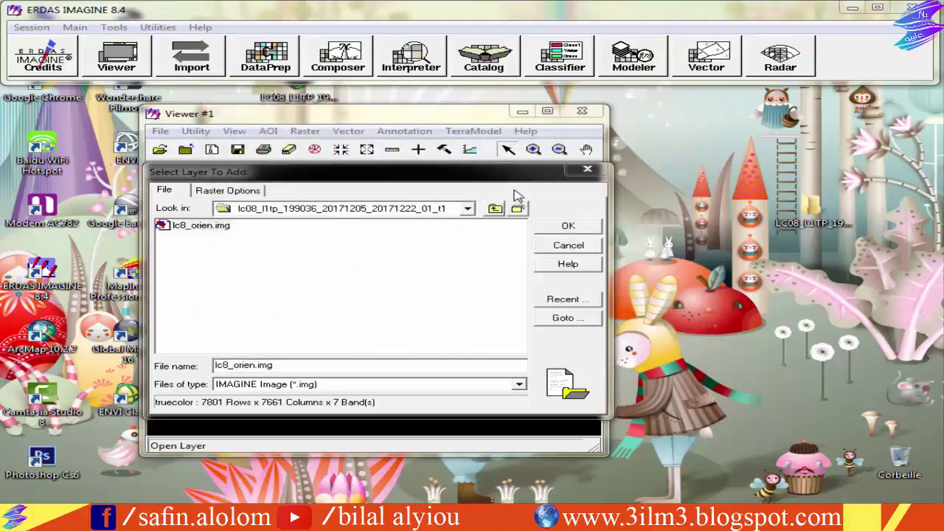
pyautogui.click(214, 228)
pyautogui.click(583, 230)
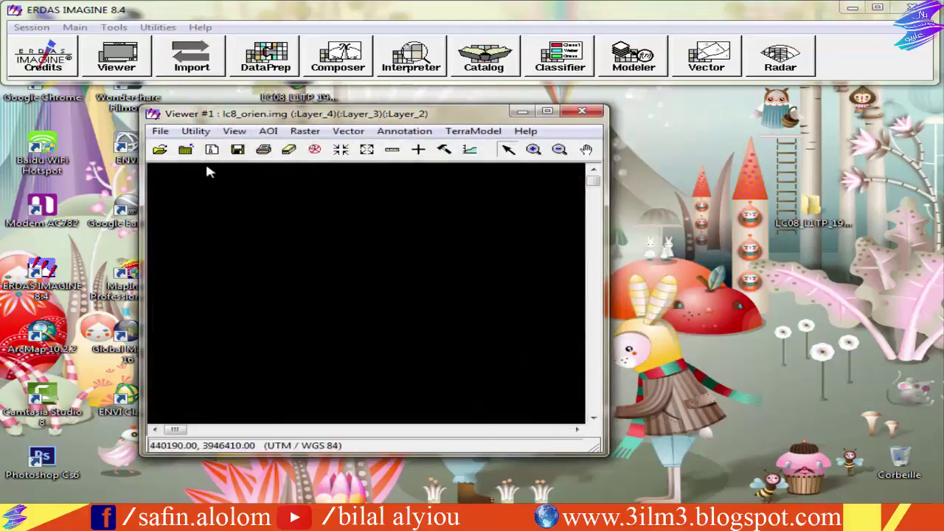
# - Select lc8_orien.img for Viewer #1 again and set its raster options to display as Gray Scale
pyautogui.click(160, 150)
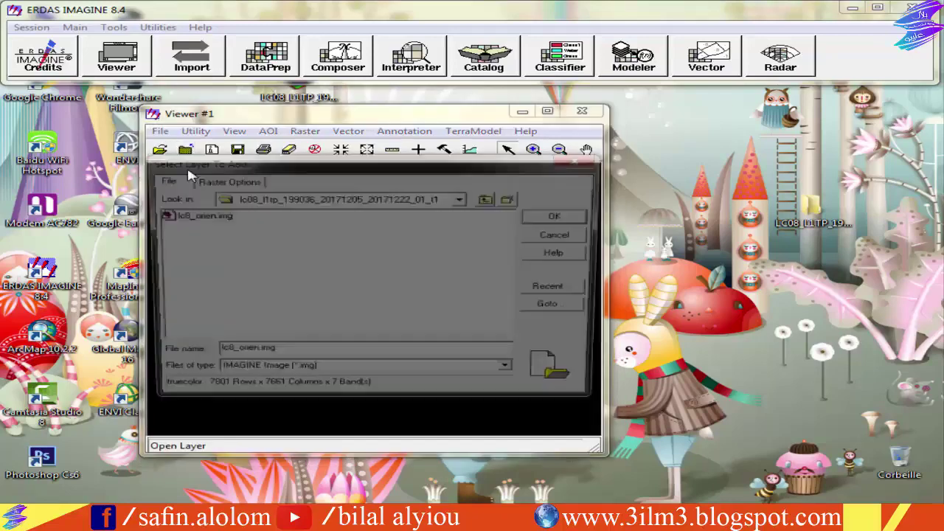
pyautogui.click(178, 218)
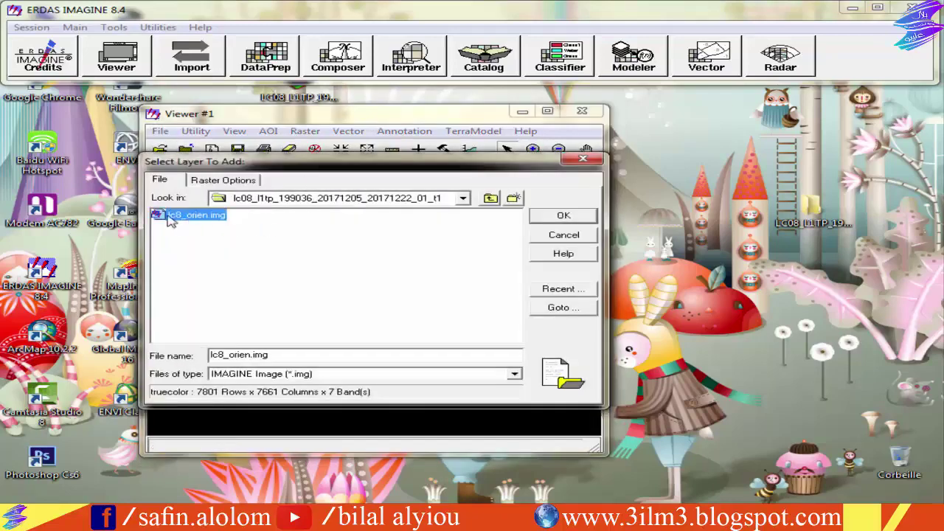
pyautogui.click(233, 181)
pyautogui.moveTo(387, 164); pyautogui.dragTo(390, 145)
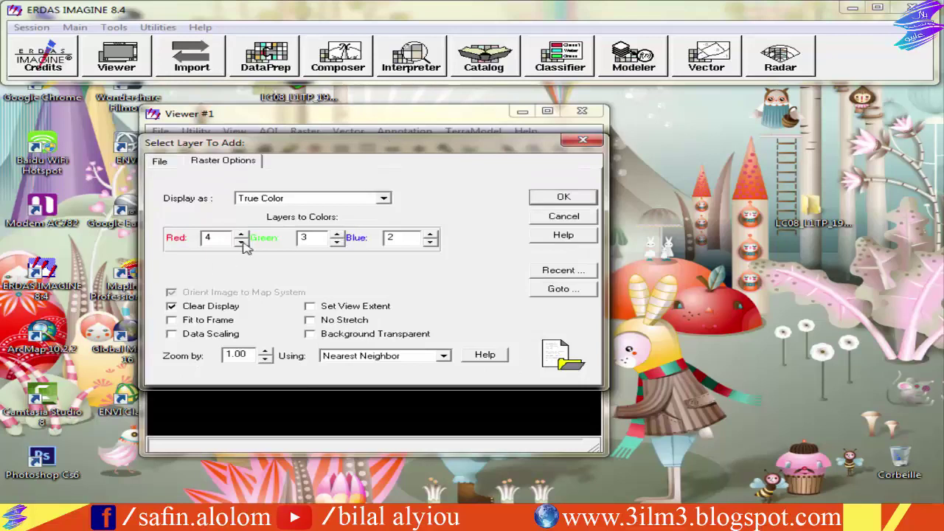
pyautogui.click(383, 200)
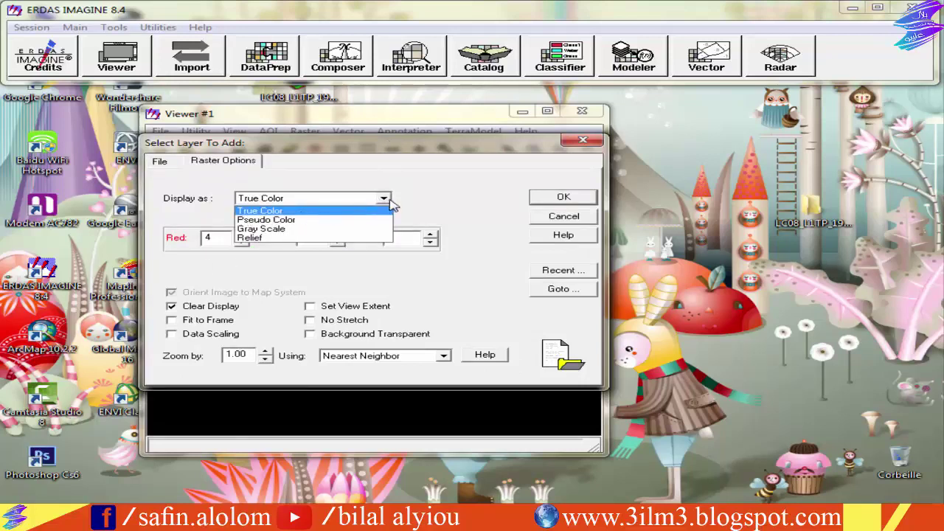
pyautogui.click(298, 229)
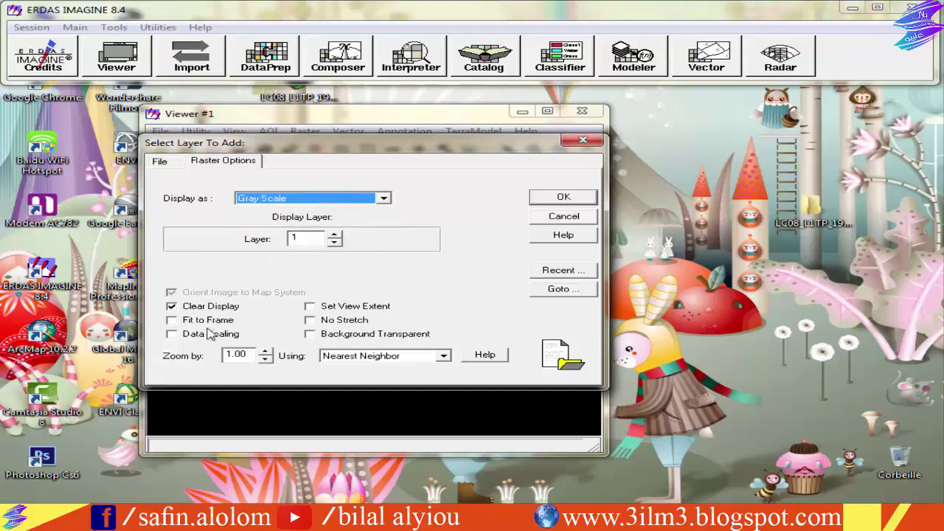
# - Enable Fit to Frame, load layer 1 of the image, and reposition the Viewer window
pyautogui.click(183, 321)
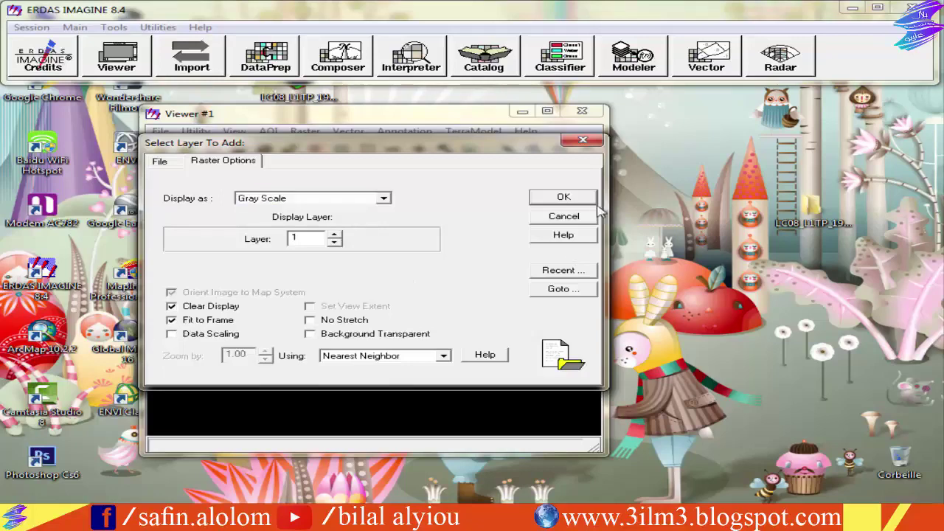
pyautogui.moveTo(426, 144); pyautogui.dragTo(396, 270)
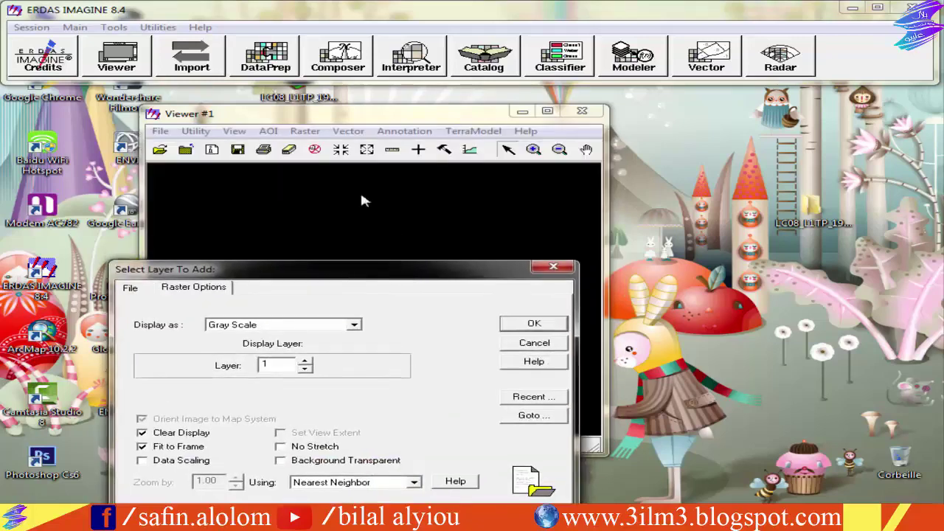
pyautogui.click(534, 323)
pyautogui.moveTo(316, 114); pyautogui.dragTo(266, 108)
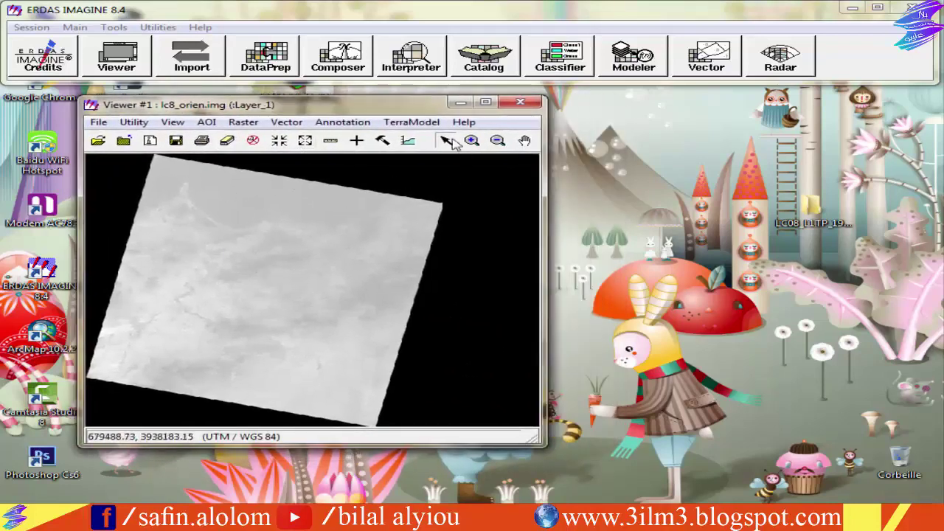
# - Open the band combinations for lc8_orien.img and display layers 2 and 3 in turn
pyautogui.click(175, 123)
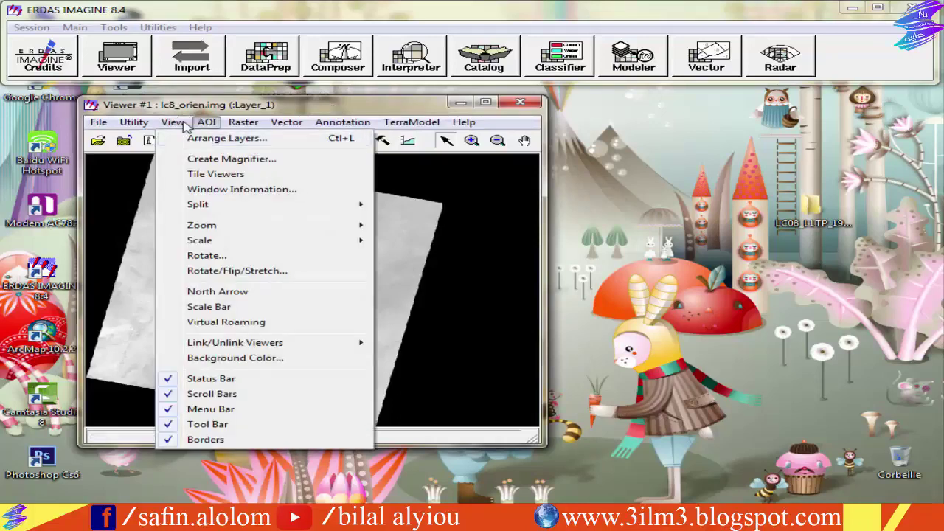
pyautogui.moveTo(227, 129)
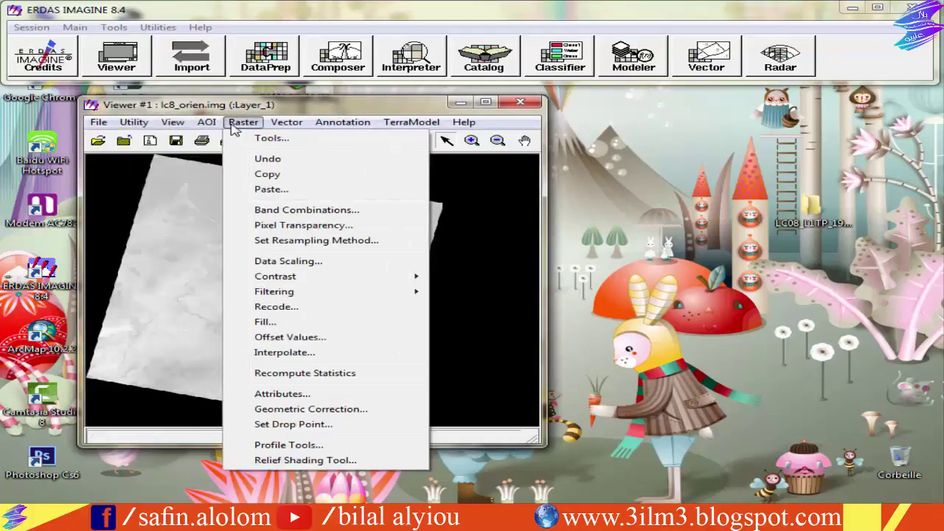
pyautogui.click(307, 210)
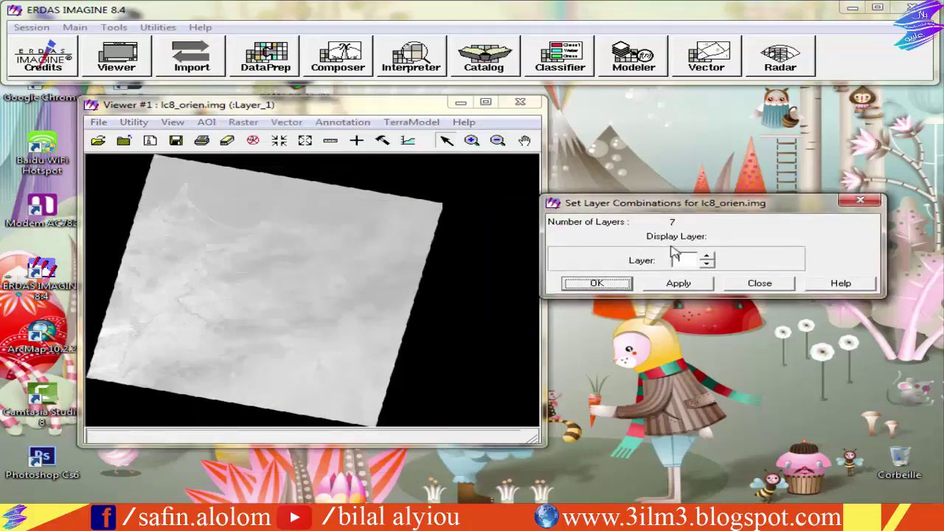
pyautogui.click(686, 284)
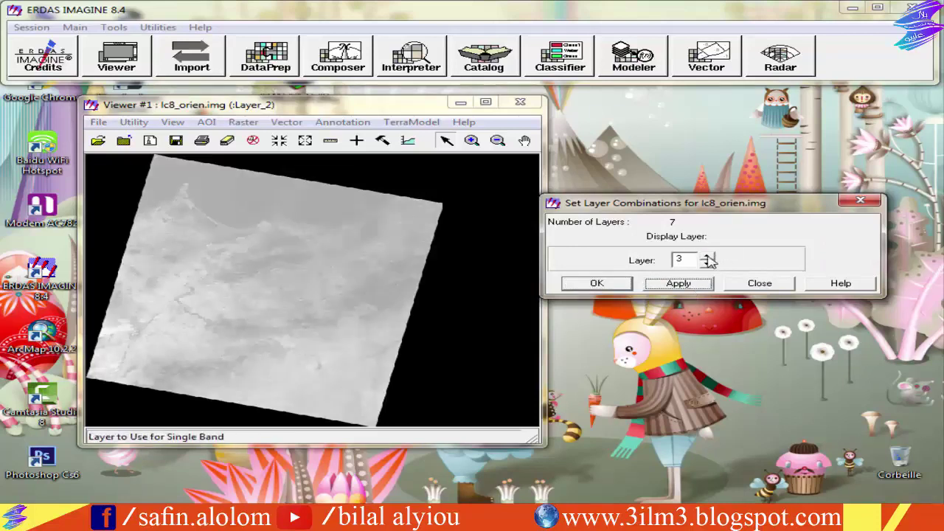
pyautogui.click(678, 283)
# - Display layers 4, 5, 6 and 7 one after another, and close the layer combinations window
pyautogui.click(706, 256)
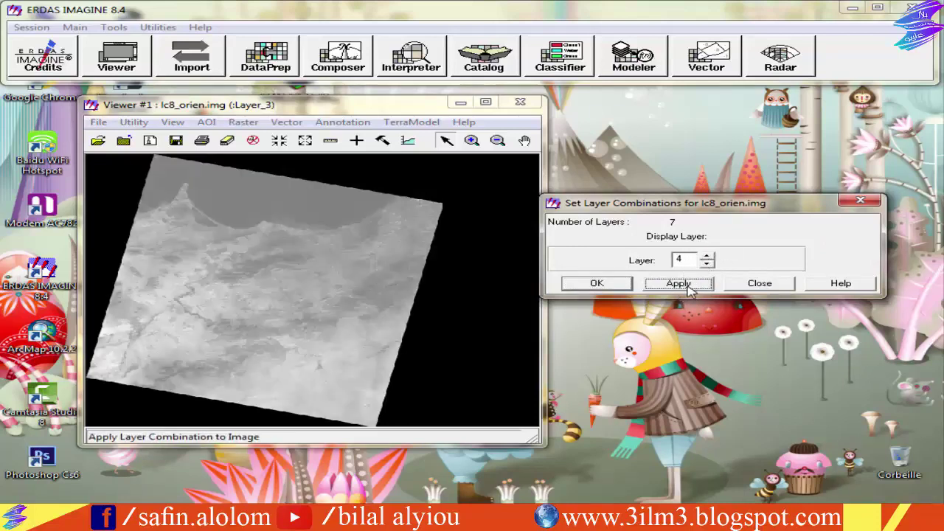
pyautogui.click(679, 283)
pyautogui.click(707, 256)
pyautogui.click(679, 284)
pyautogui.click(709, 256)
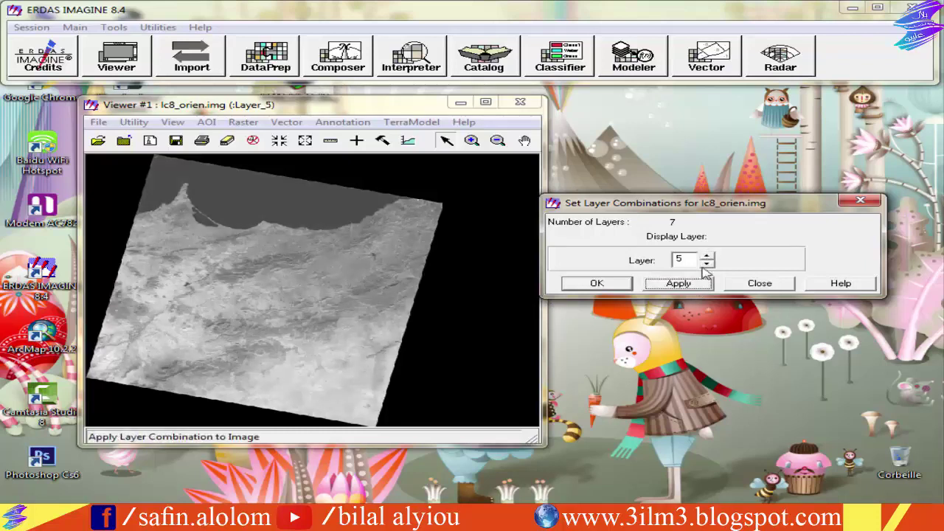
pyautogui.click(705, 282)
pyautogui.click(707, 255)
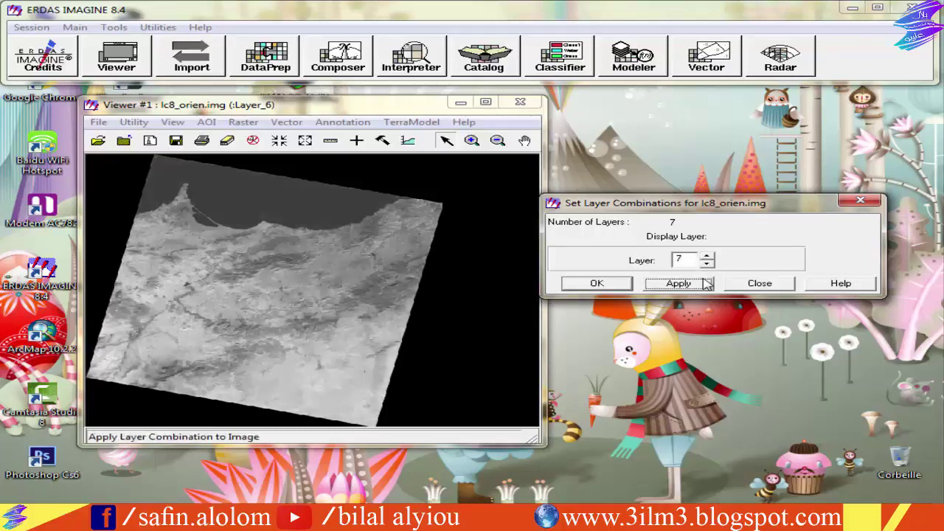
pyautogui.click(679, 283)
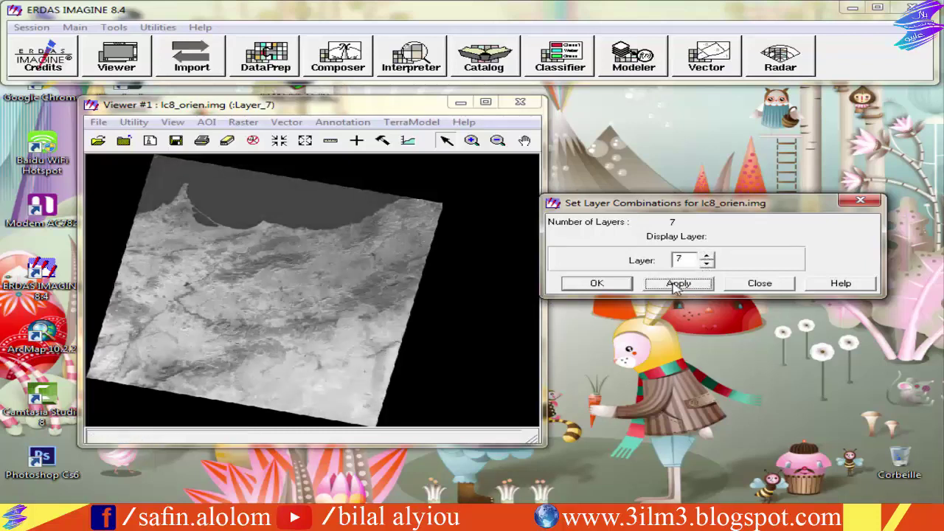
pyautogui.click(760, 284)
# - Open a second Viewer and tile both Viewers side by side
pyautogui.moveTo(298, 109); pyautogui.dragTo(215, 107)
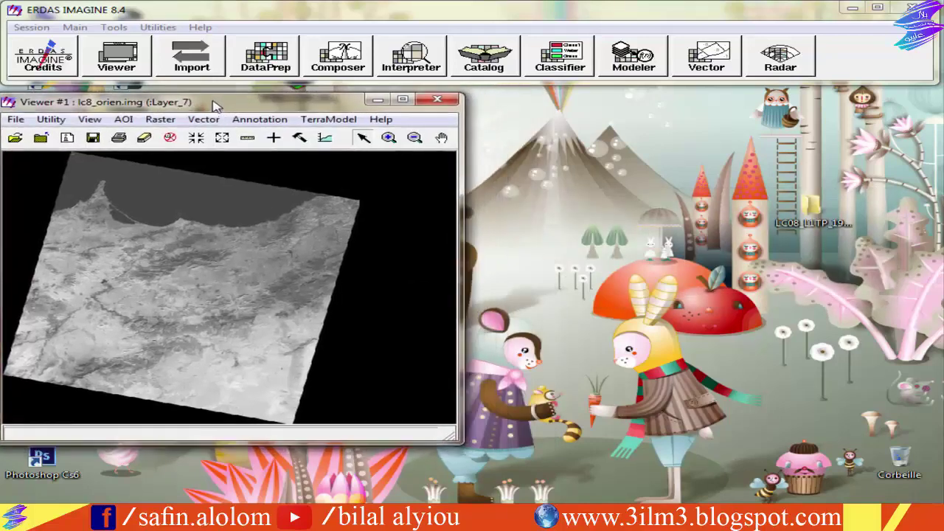
pyautogui.click(107, 65)
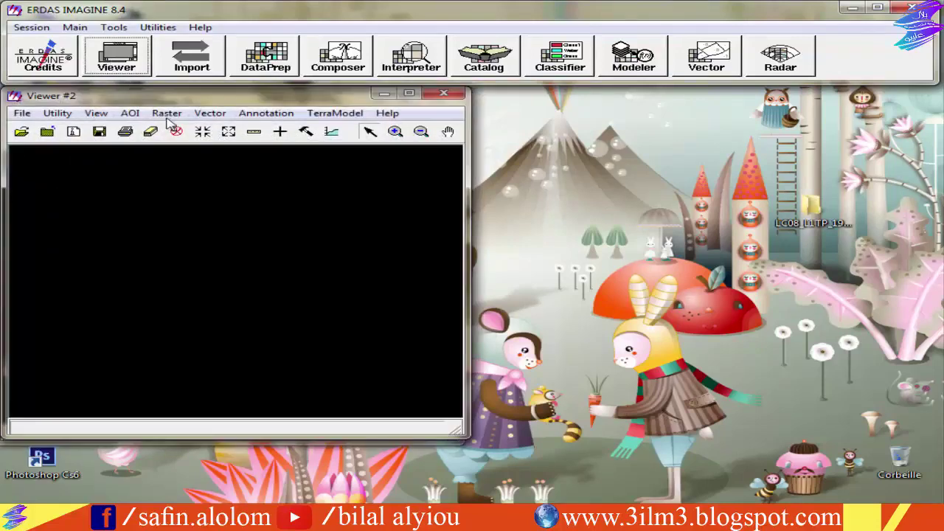
pyautogui.click(97, 114)
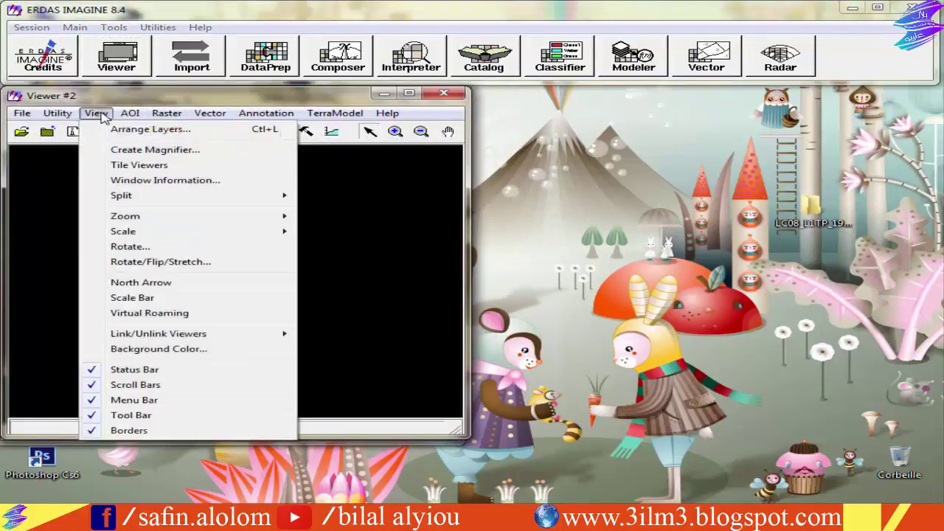
pyautogui.click(137, 165)
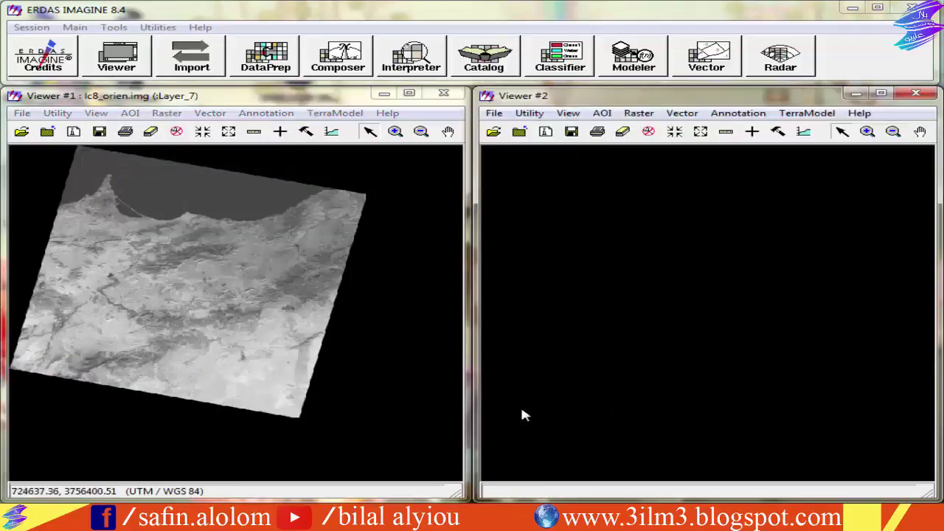
# - Load lc8_orien.img into Viewer #2 in True Color with layers 3, 2, 1 as red, green, blue and Fit to Frame enabled
pyautogui.click(493, 131)
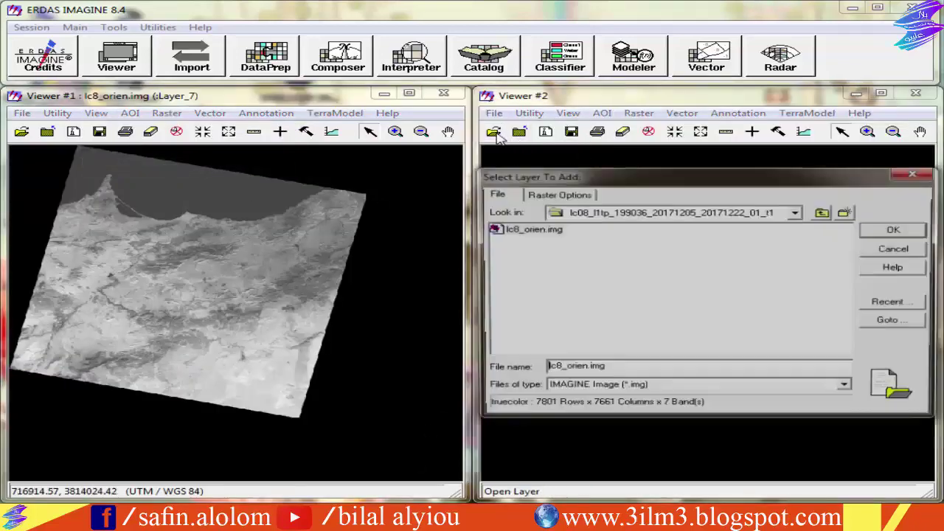
pyautogui.click(509, 231)
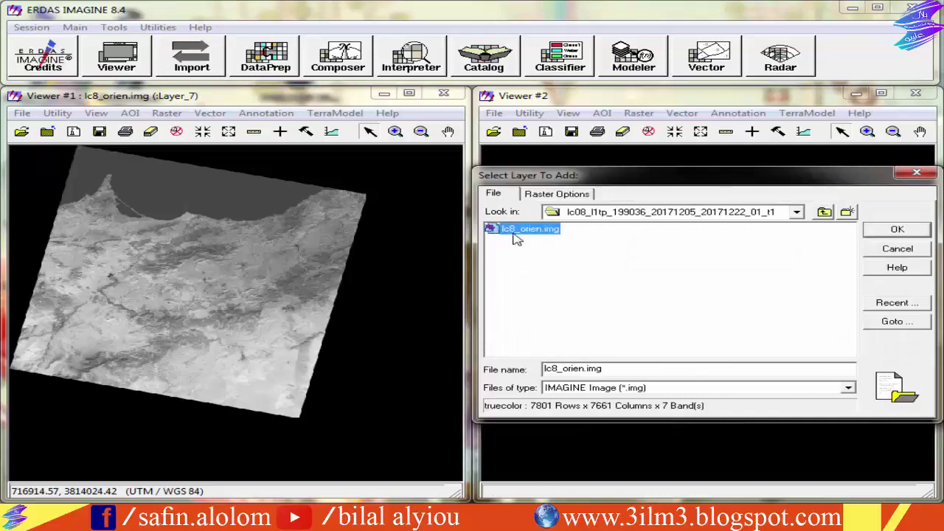
pyautogui.click(558, 194)
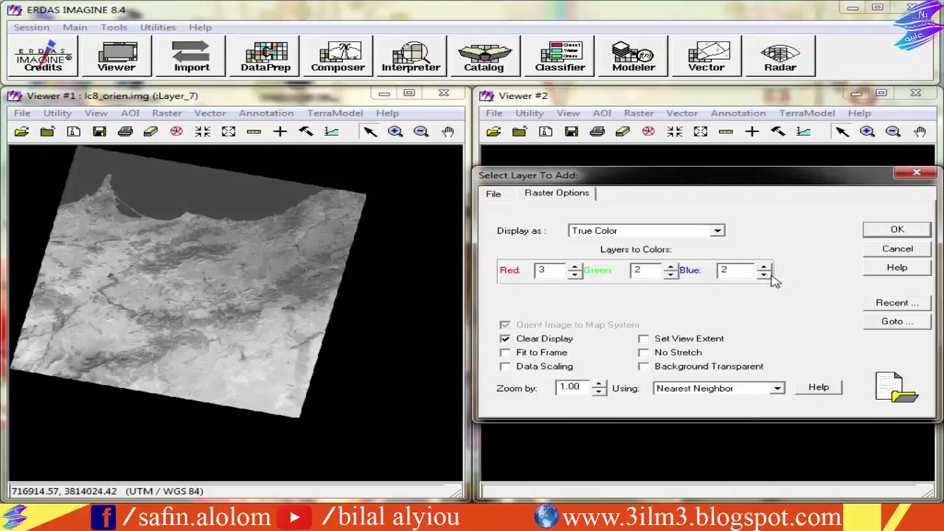
pyautogui.click(506, 353)
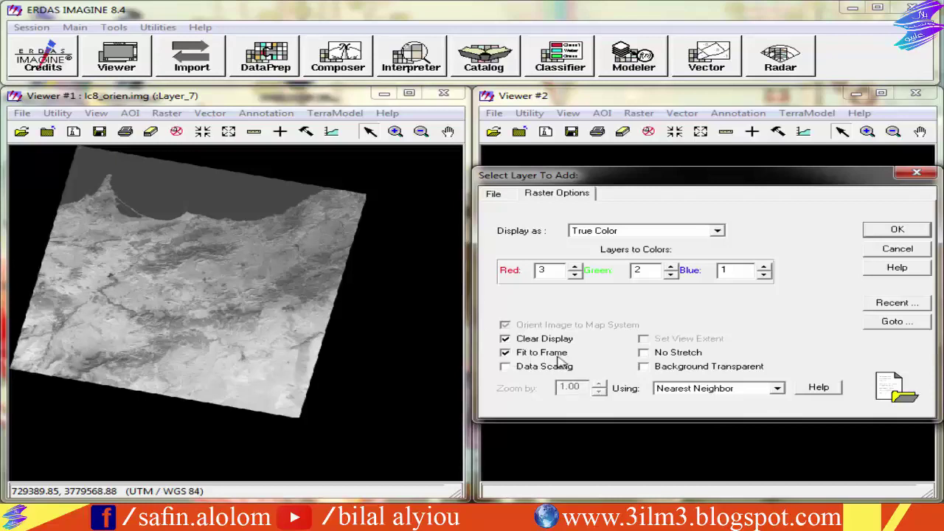
pyautogui.click(898, 230)
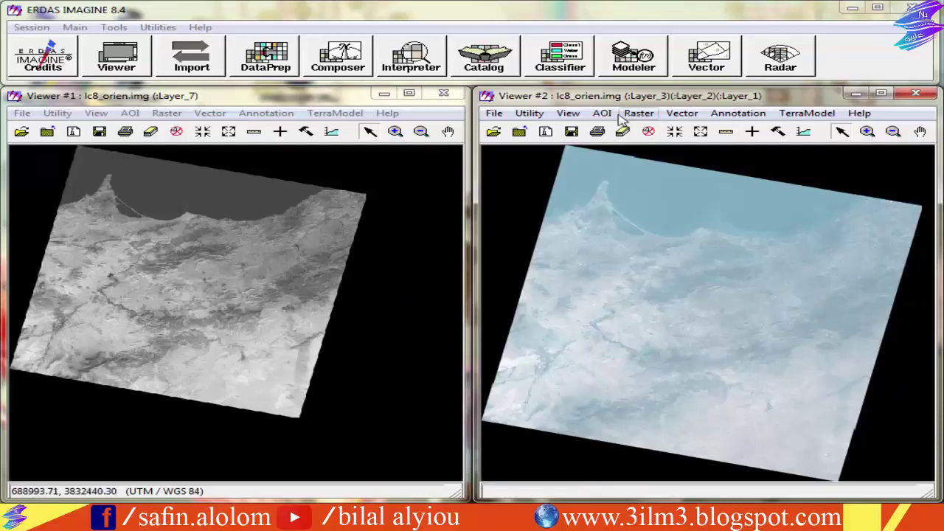
# - Open the band combinations for the image in Viewer #2 and assign layer 5 to red
pyautogui.click(568, 113)
pyautogui.moveTo(602, 115)
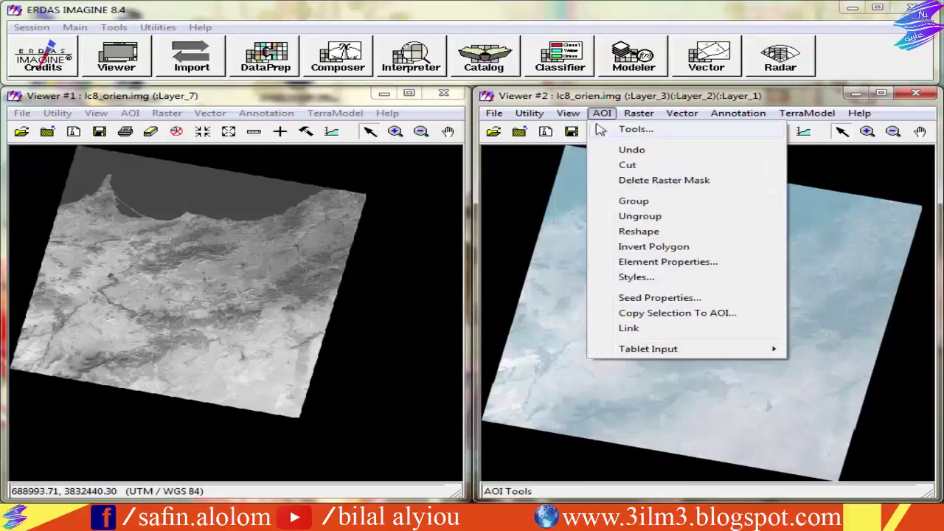
pyautogui.moveTo(636, 115)
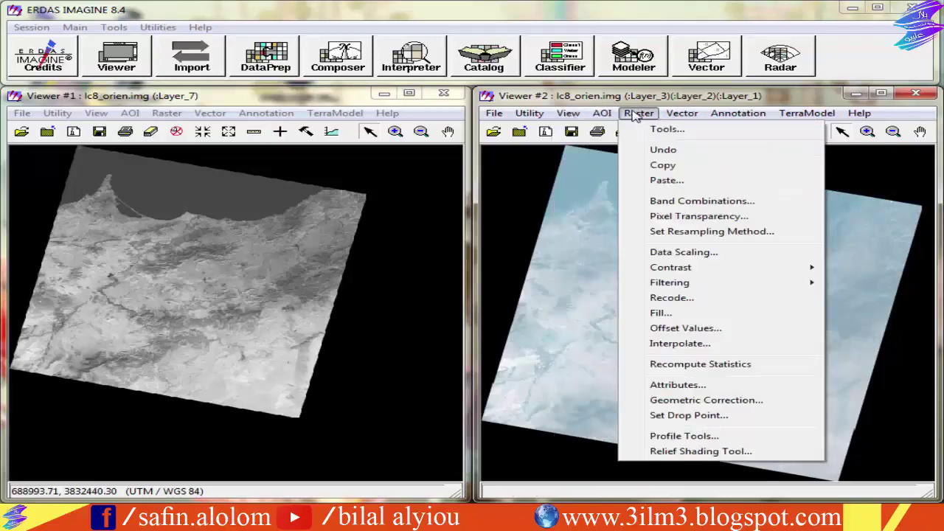
pyautogui.click(727, 208)
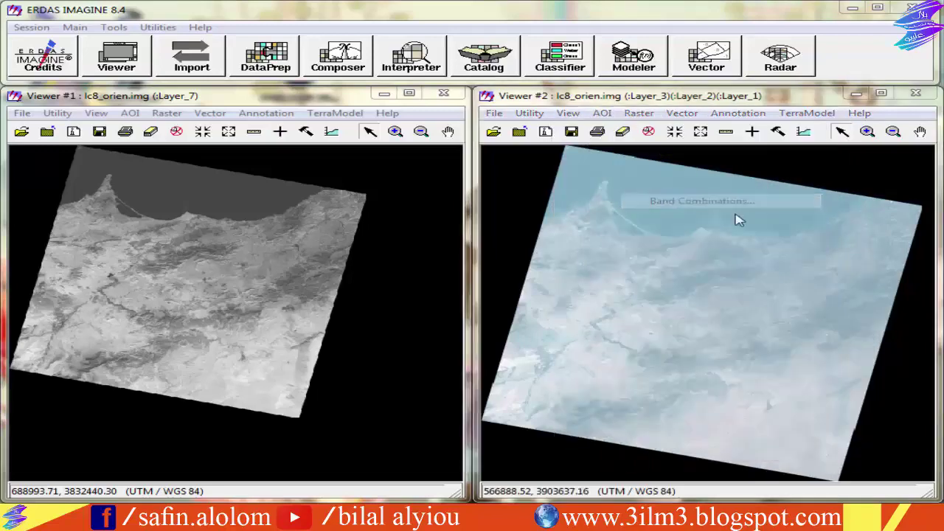
pyautogui.moveTo(573, 197); pyautogui.dragTo(435, 197)
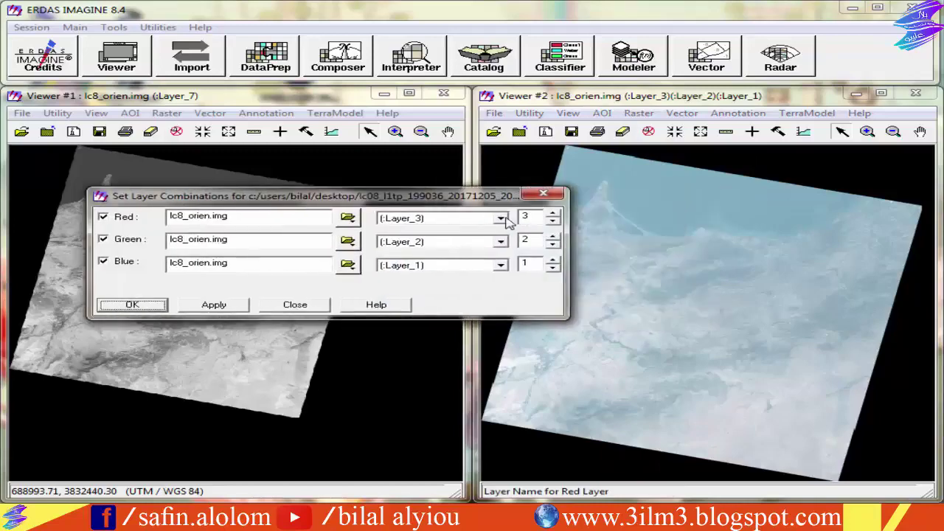
pyautogui.click(501, 219)
pyautogui.click(453, 268)
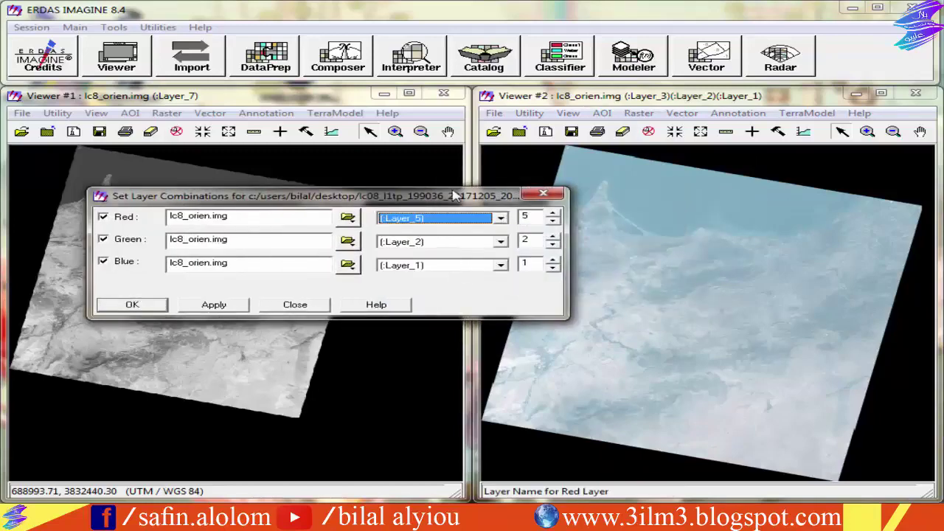
# - Assign layer 3 to green and layer 4 to blue, and apply the combination to the image
pyautogui.moveTo(453, 196); pyautogui.dragTo(422, 192)
pyautogui.click(469, 238)
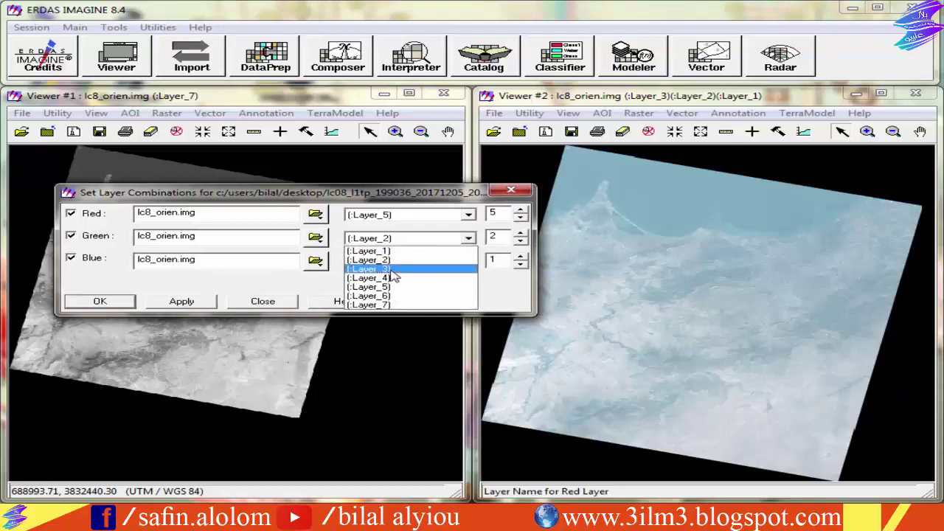
pyautogui.click(393, 270)
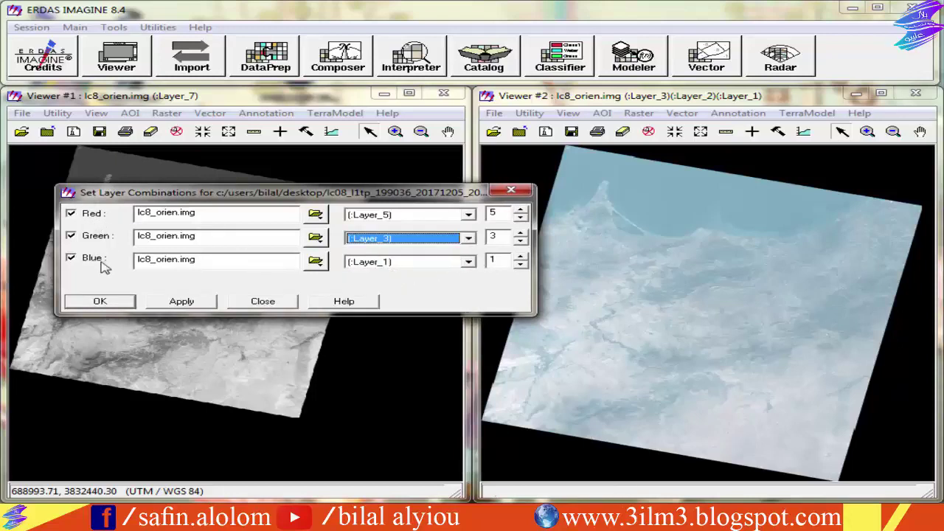
pyautogui.click(461, 262)
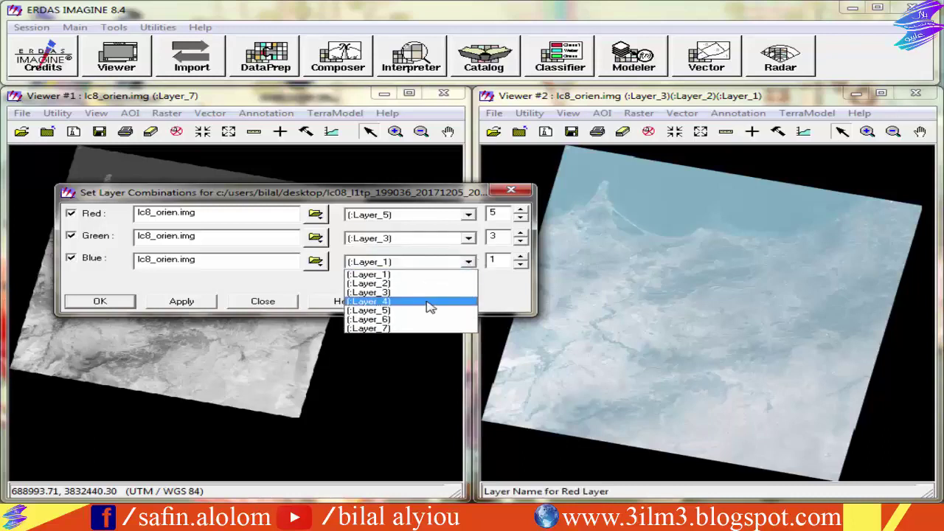
pyautogui.click(428, 306)
pyautogui.click(183, 301)
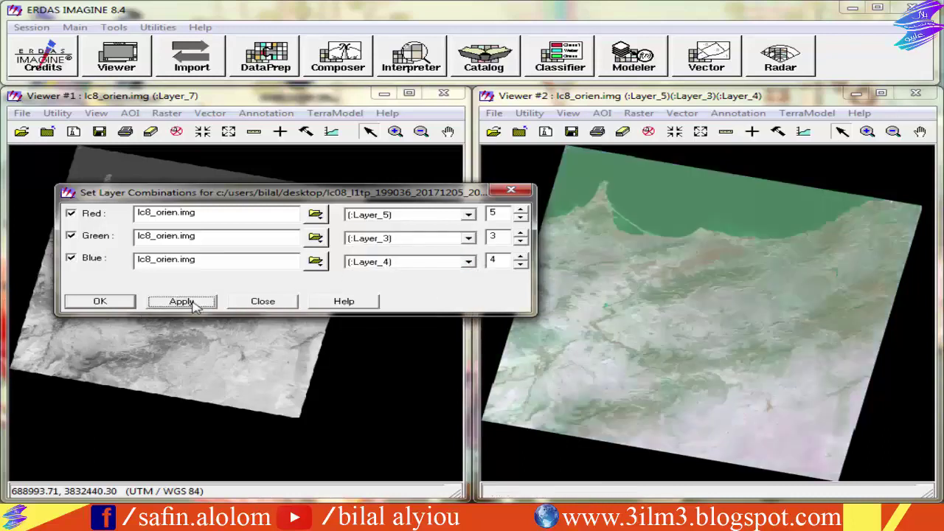
# - Change green to layer 6 and apply it, and change red to layer 7 and apply that too
pyautogui.moveTo(443, 193); pyautogui.dragTo(412, 194)
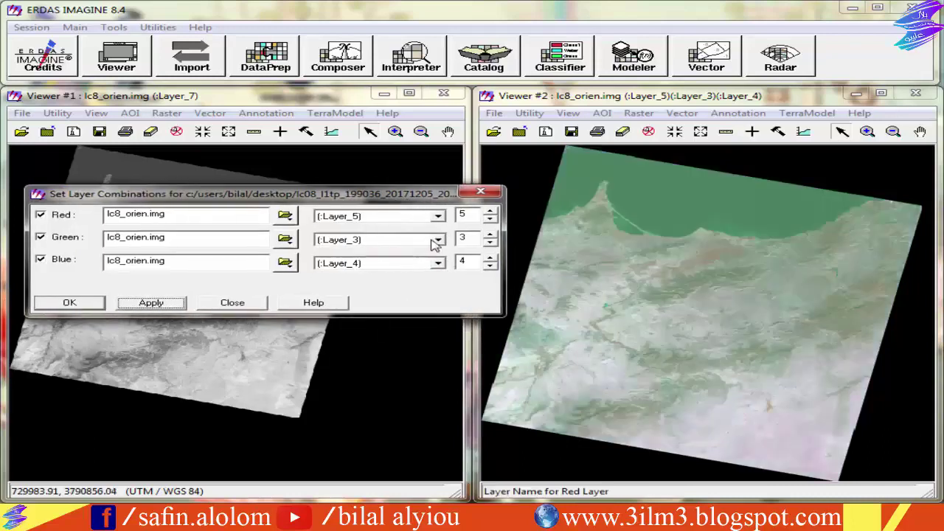
pyautogui.click(439, 240)
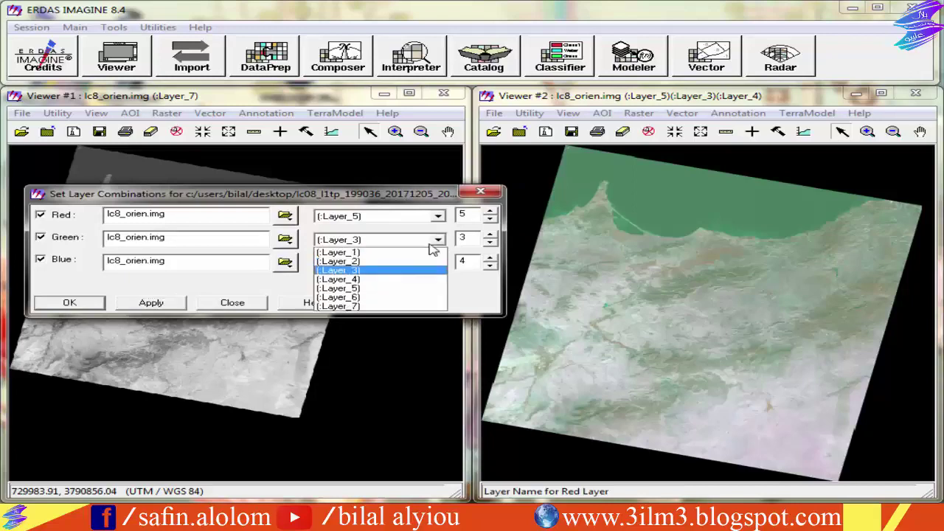
pyautogui.click(373, 297)
pyautogui.click(150, 301)
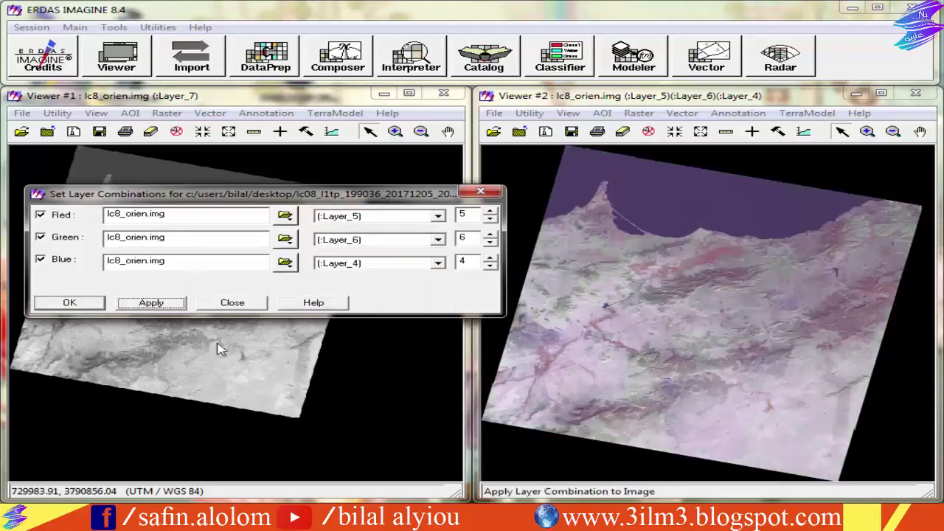
pyautogui.click(438, 216)
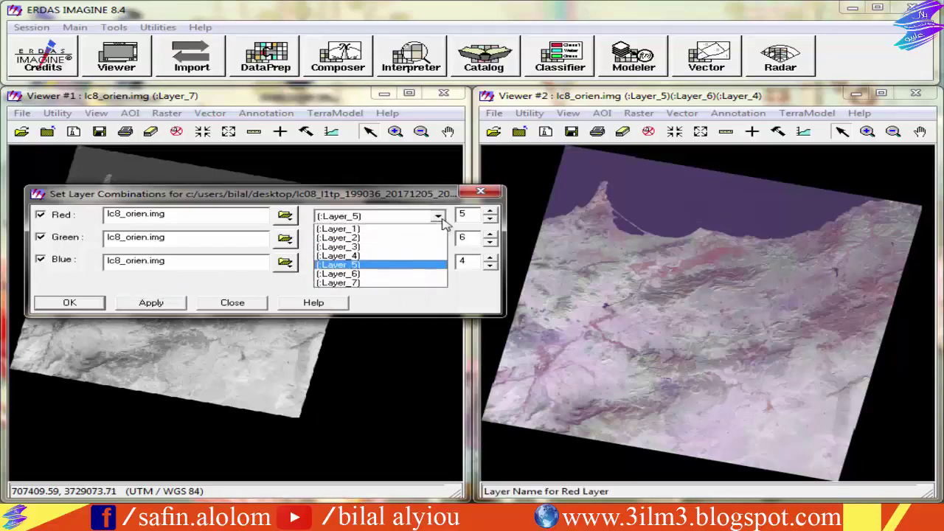
pyautogui.click(419, 282)
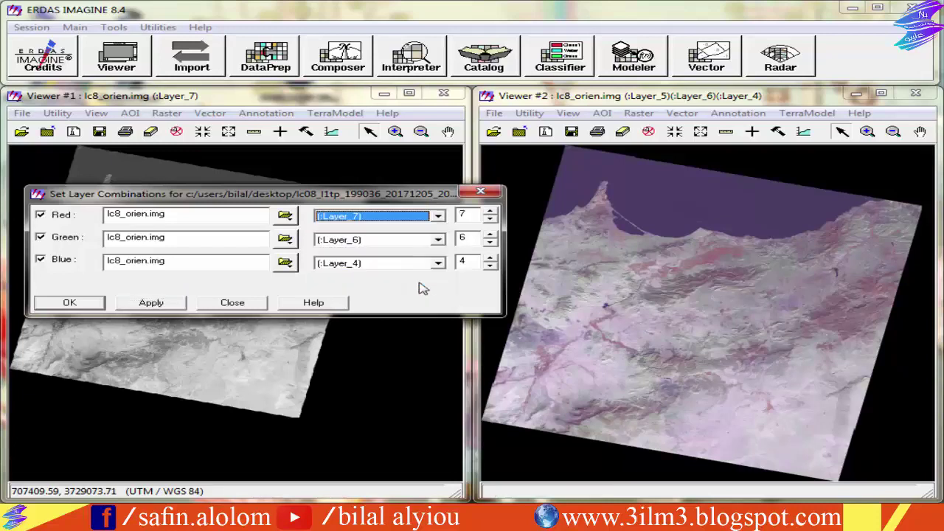
pyautogui.click(151, 303)
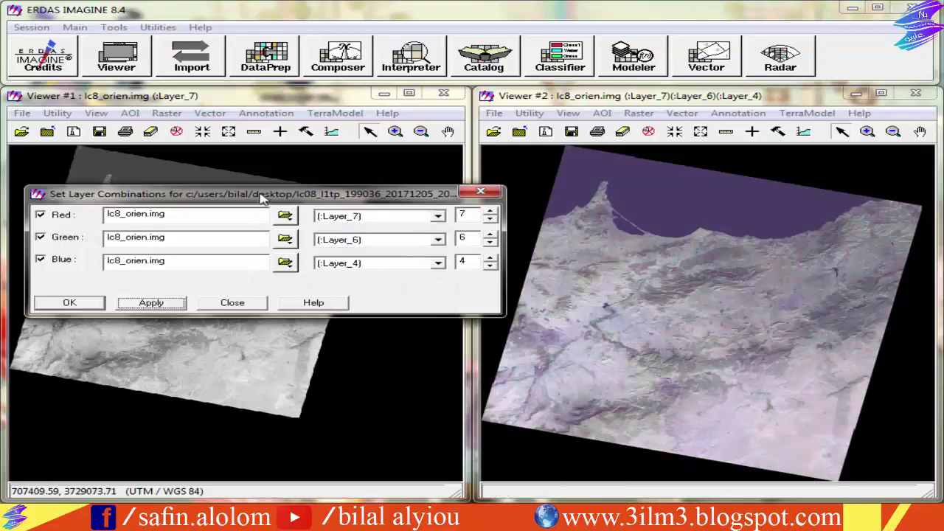
# - Move the layer combinations window aside to view the image and close it
pyautogui.moveTo(280, 195); pyautogui.dragTo(410, 210)
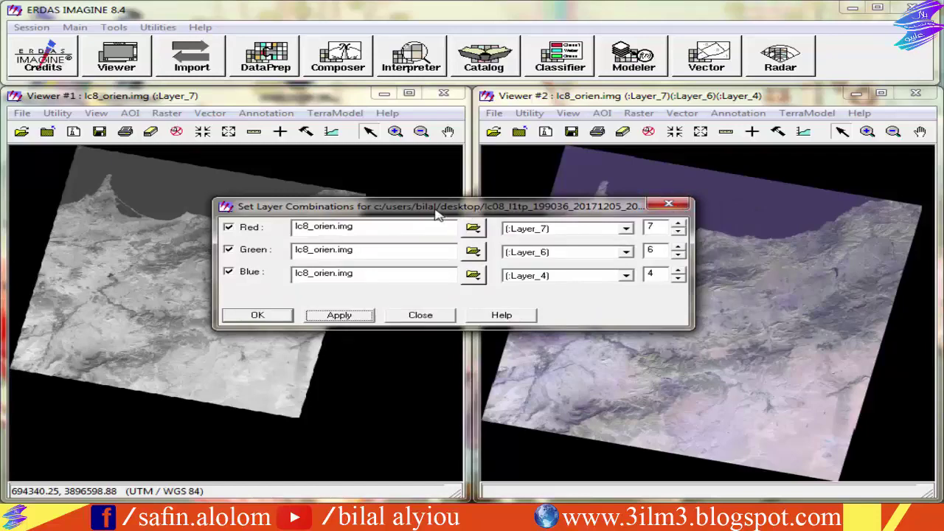
pyautogui.moveTo(437, 213); pyautogui.dragTo(467, 216)
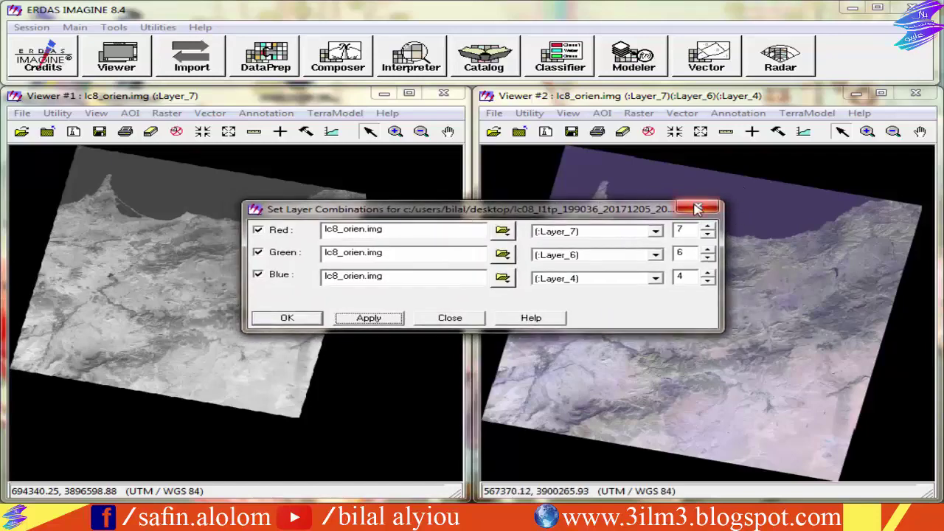
pyautogui.moveTo(417, 209); pyautogui.dragTo(523, 247)
pyautogui.moveTo(603, 214); pyautogui.dragTo(431, 234)
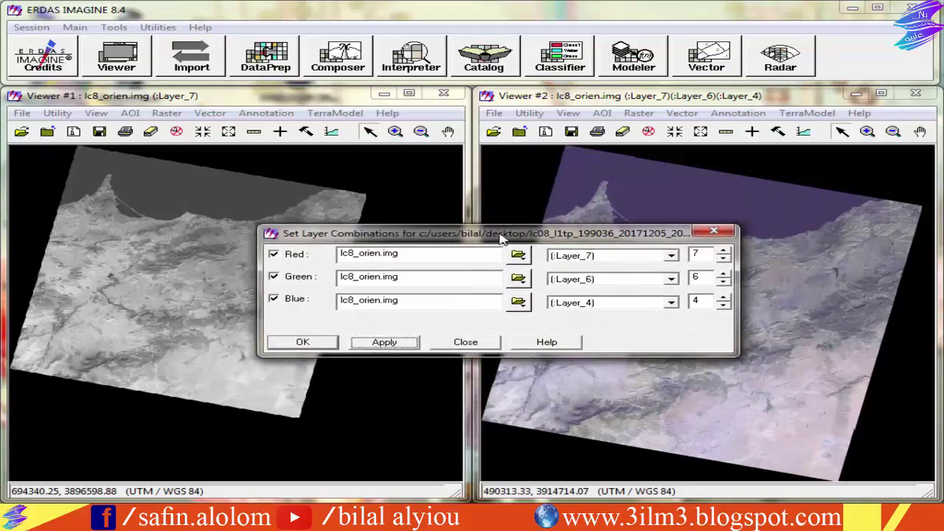
pyautogui.click(718, 233)
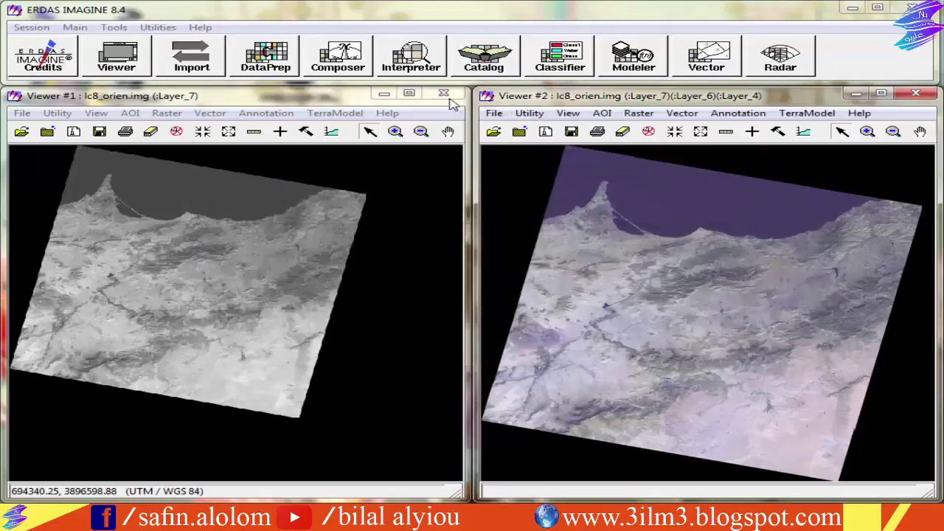
# - Close both Viewers and quit ERDAS IMAGINE
pyautogui.click(443, 92)
pyautogui.click(915, 94)
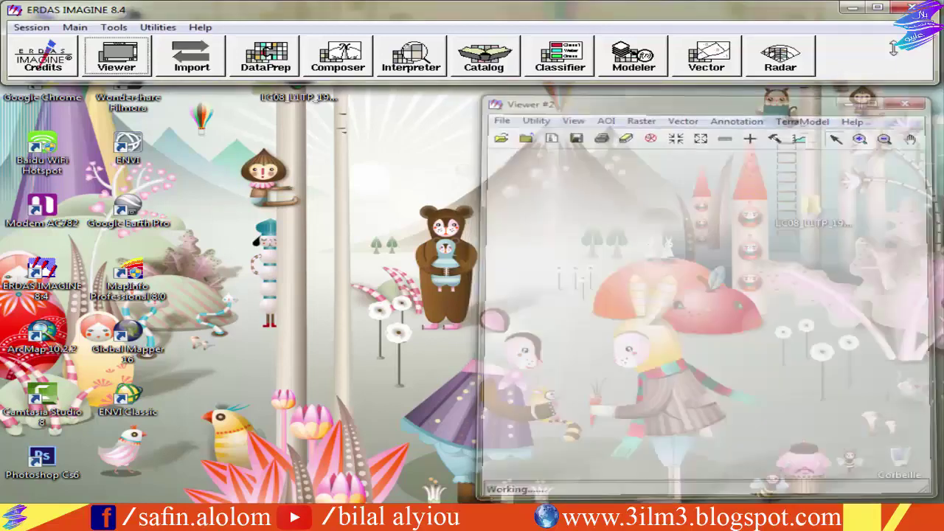
pyautogui.click(913, 8)
pyautogui.click(485, 285)
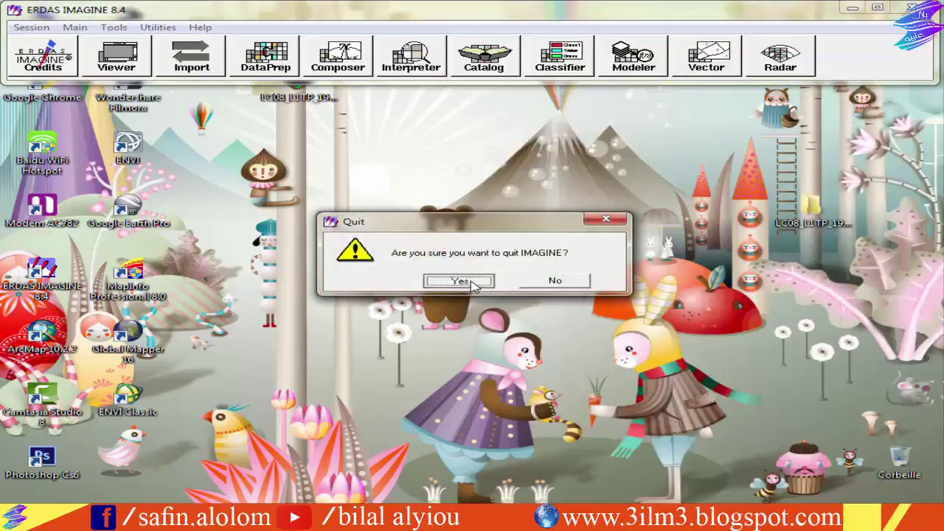
pyautogui.click(566, 306)
# - Refresh the desktop and switch to ENVI Classic by launching it
pyautogui.rightClick(377, 78)
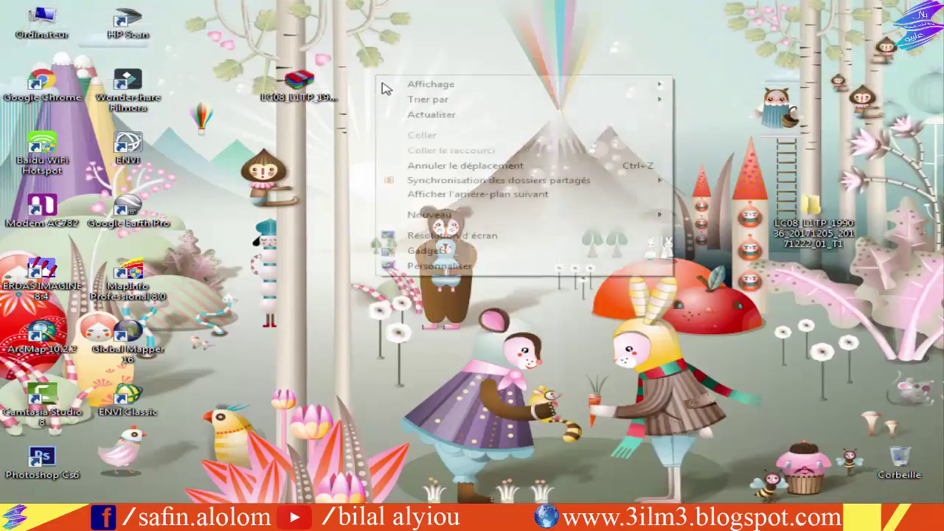
pyautogui.click(452, 118)
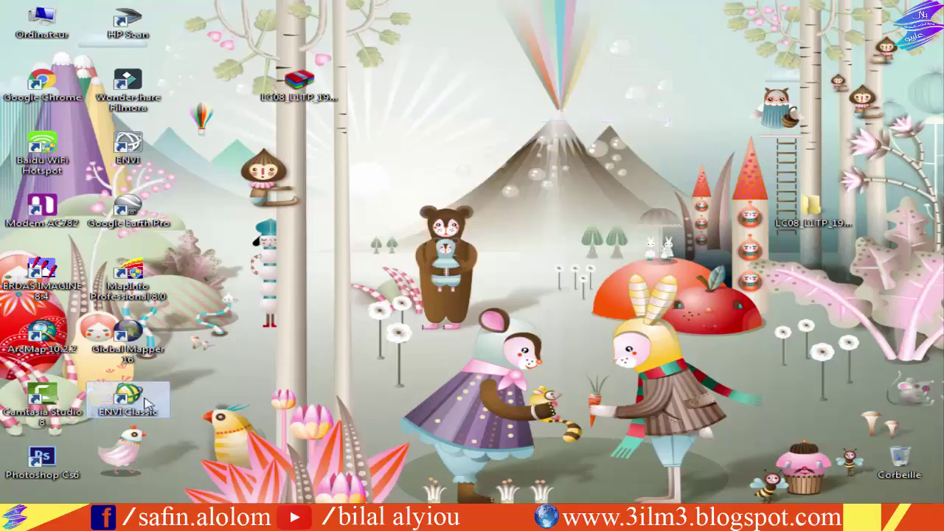
pyautogui.rightClick(137, 398)
pyautogui.click(196, 126)
pyautogui.click(582, 275)
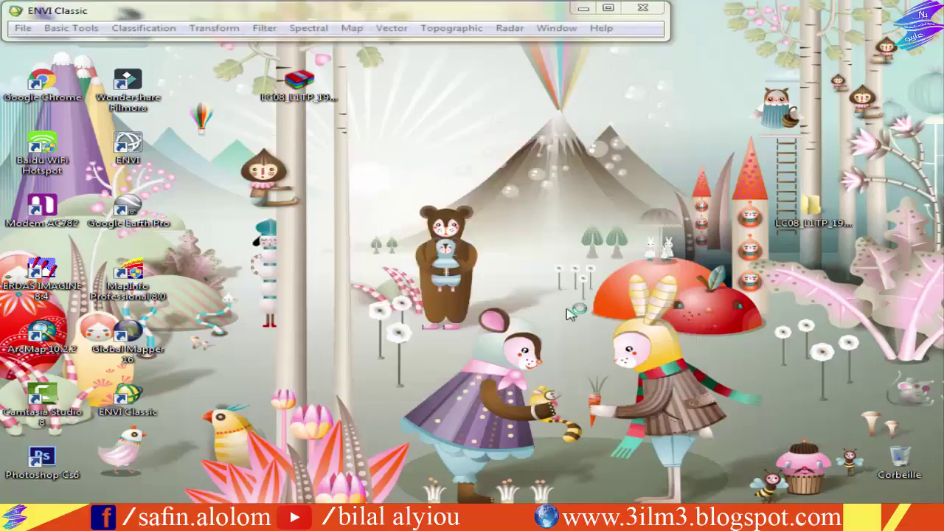
pyautogui.click(371, 21)
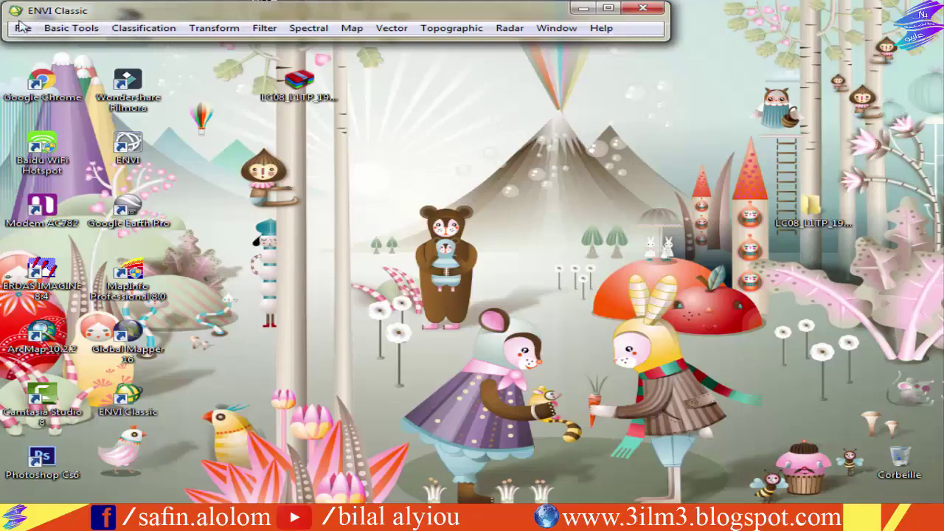
pyautogui.moveTo(81, 15); pyautogui.dragTo(85, 18)
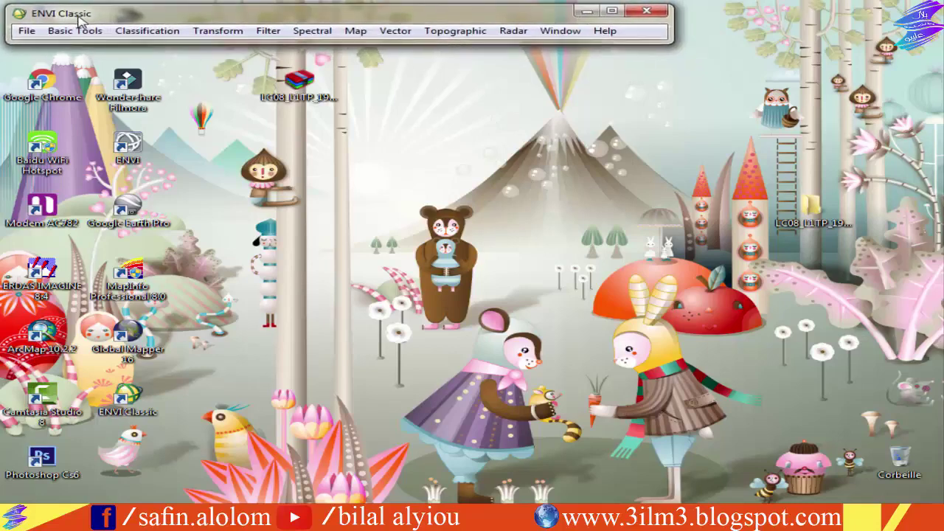
# - Start opening an image file and browse to the desktop folder LC08_L1TP_199036_20171205_20171222_01_T1, enlarging the file dialog
pyautogui.click(24, 33)
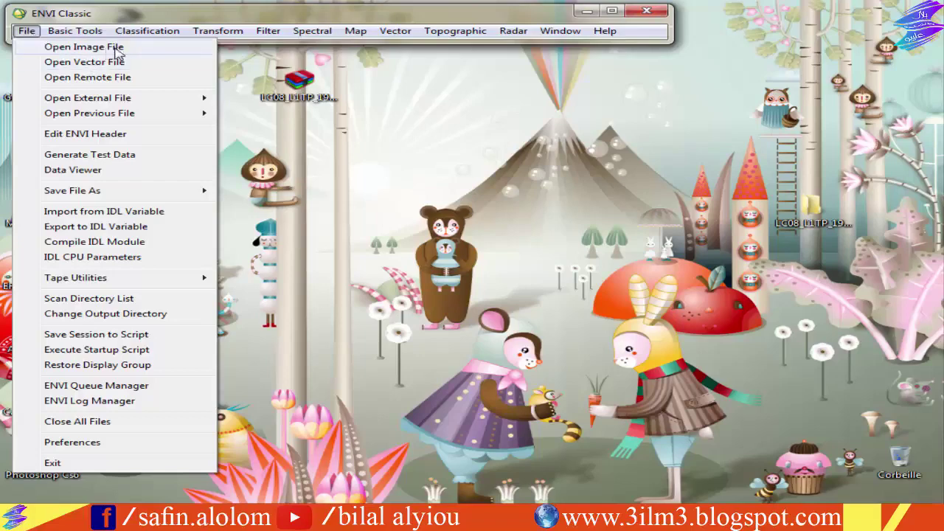
pyautogui.click(92, 50)
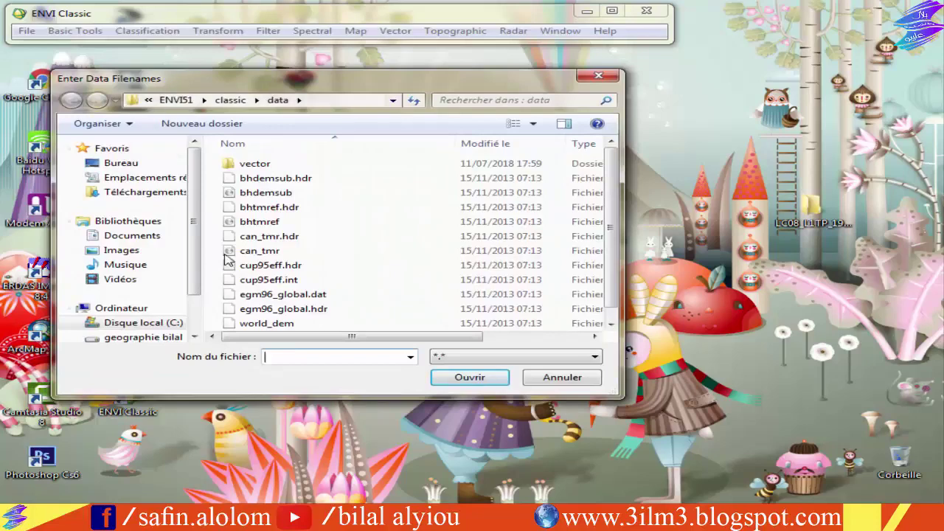
pyautogui.click(120, 163)
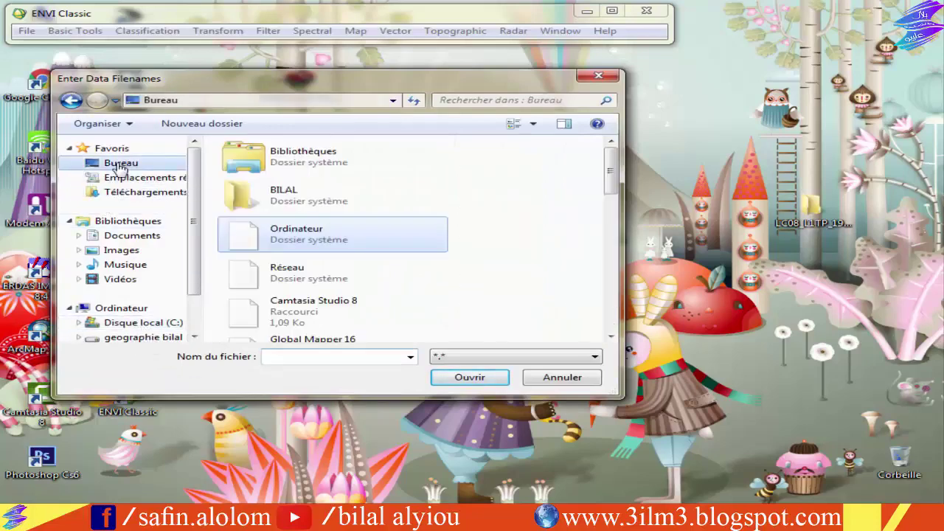
pyautogui.moveTo(611, 174); pyautogui.dragTo(611, 255)
pyautogui.doubleClick(385, 186)
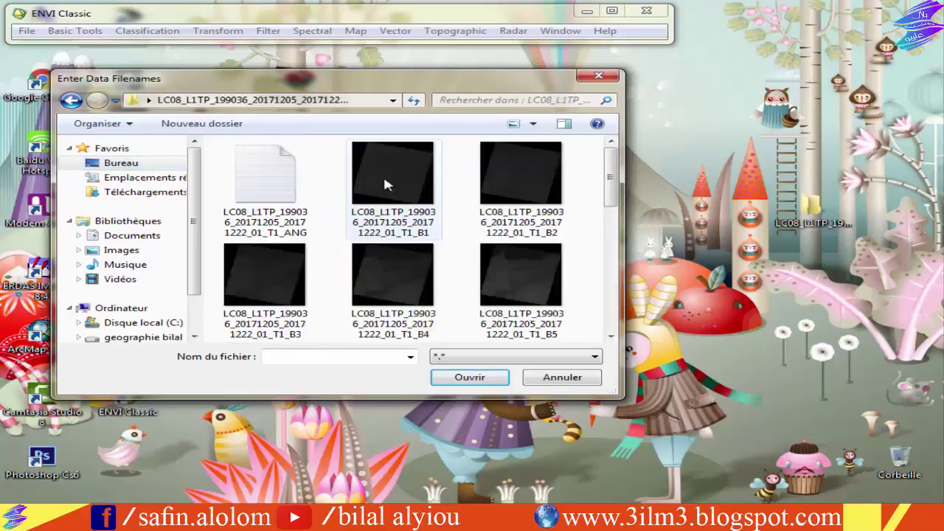
pyautogui.moveTo(623, 191); pyautogui.dragTo(898, 250)
pyautogui.scroll(-1, 889, 207)
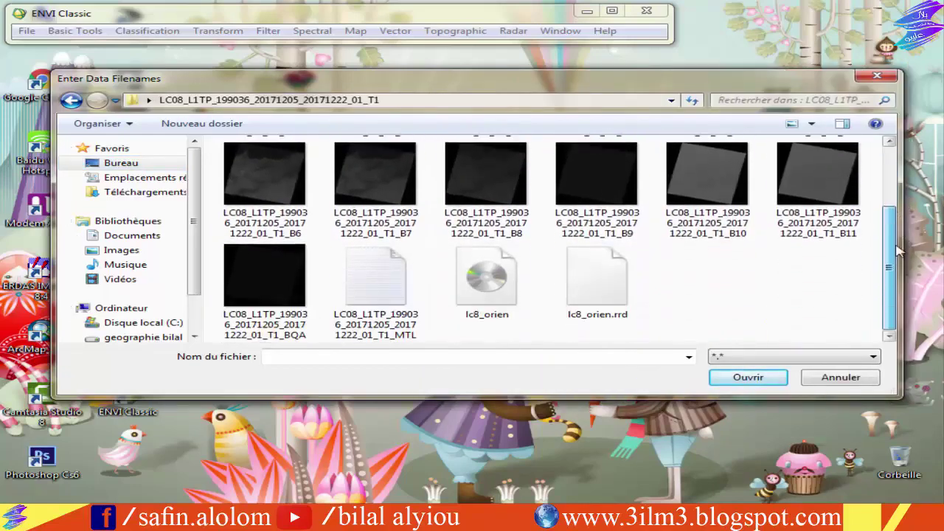
pyautogui.click(293, 336)
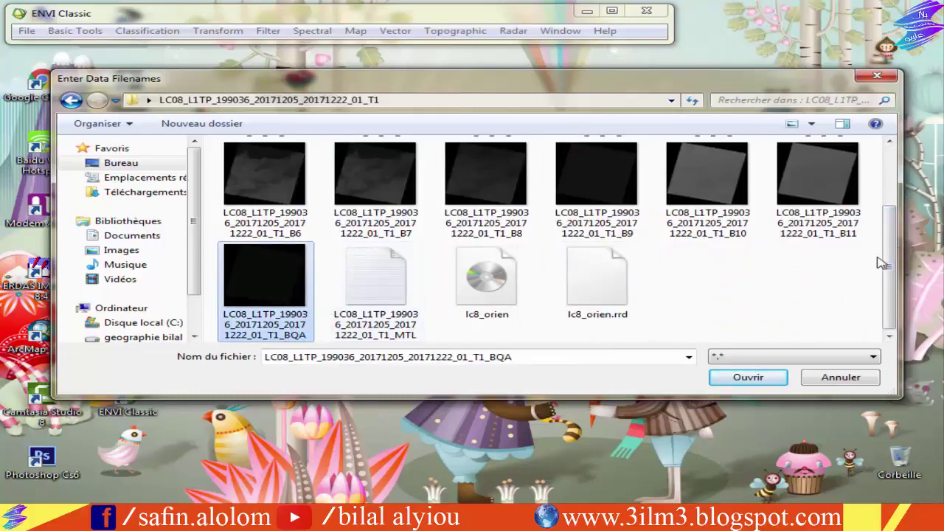
pyautogui.click(710, 213)
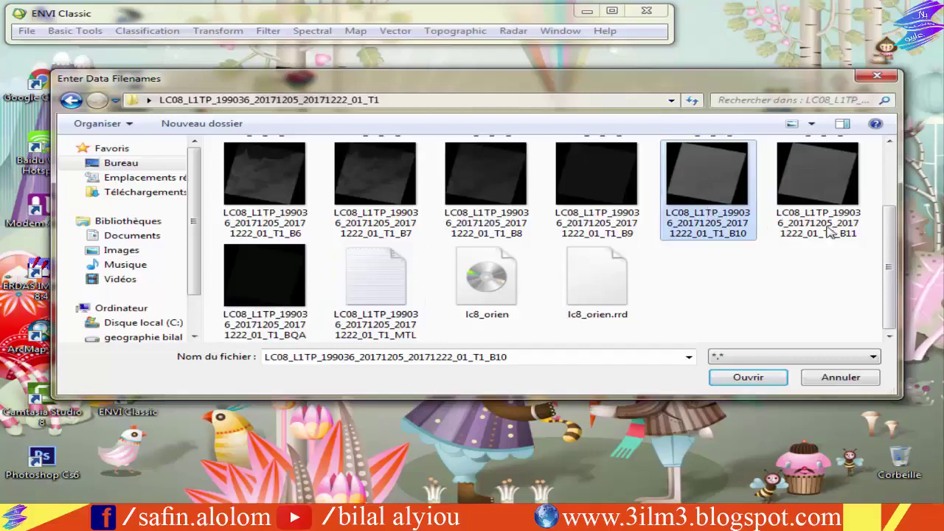
pyautogui.click(850, 236)
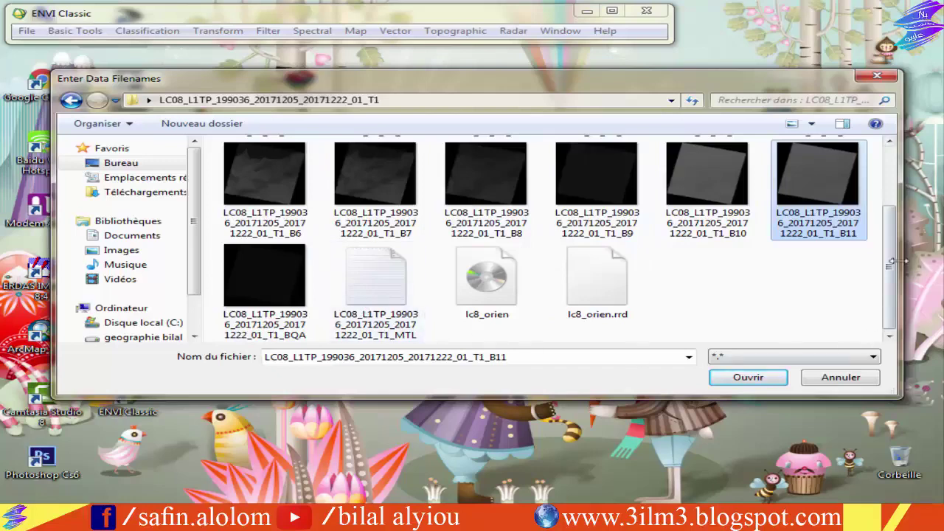
# - Select the six band images from B1 through B6 in the Landsat folder and open them together
pyautogui.moveTo(889, 310); pyautogui.dragTo(909, 205)
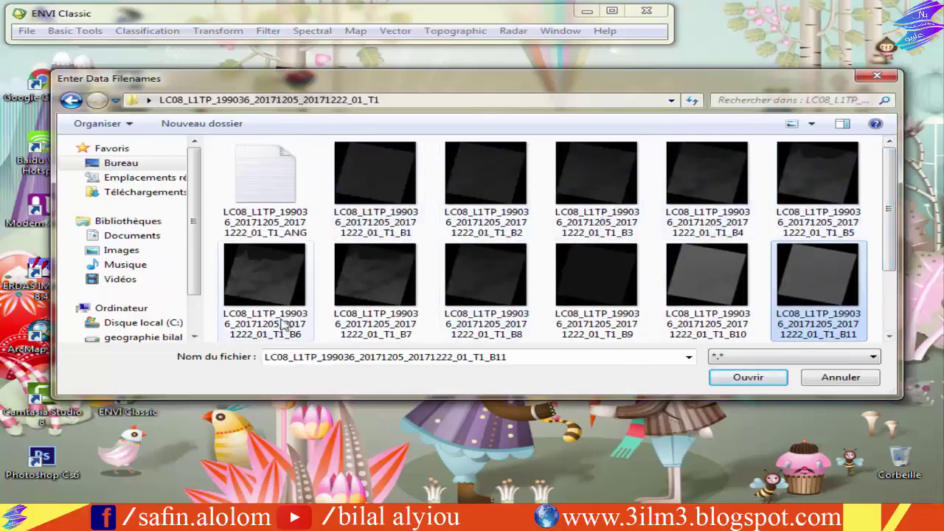
pyautogui.click(399, 194)
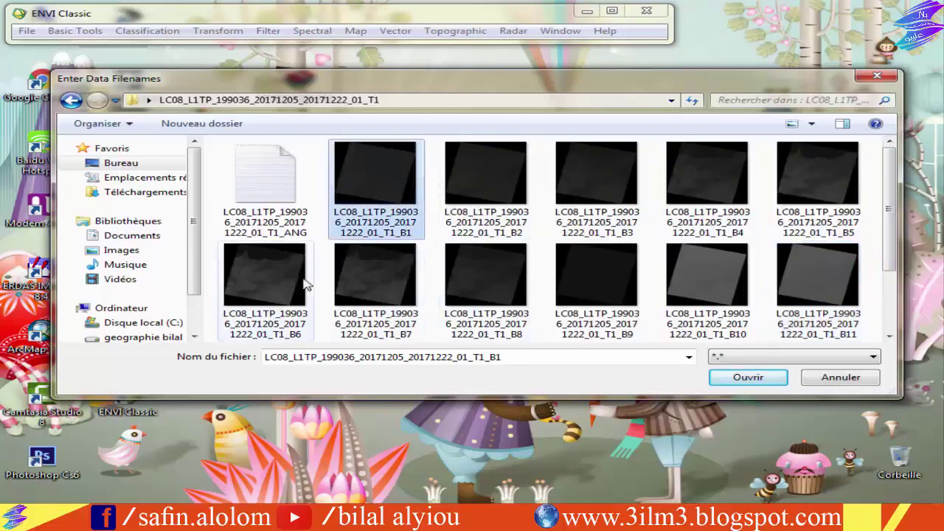
pyautogui.keyDown('ctrl'); pyautogui.click(260, 279); pyautogui.keyUp('ctrl')
pyautogui.click(377, 212)
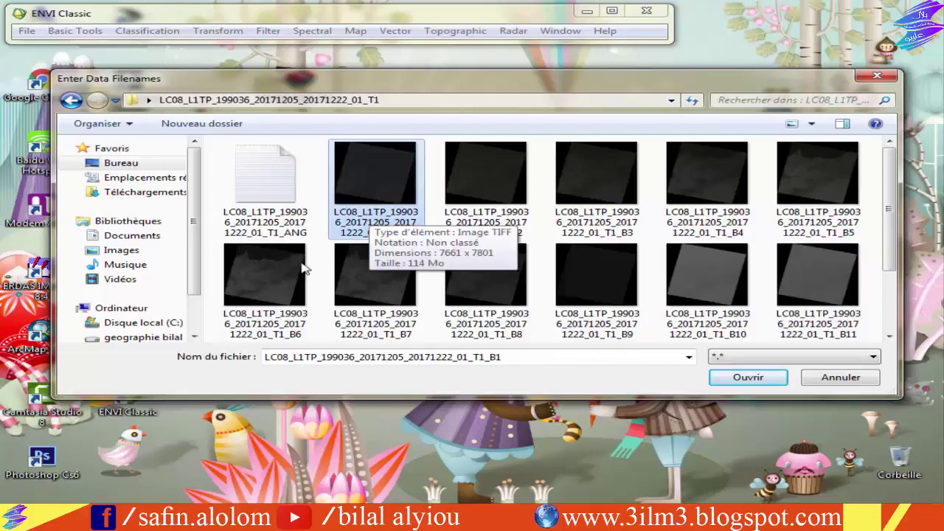
pyautogui.keyDown('shift'); pyautogui.click(260, 284); pyautogui.keyUp('shift')
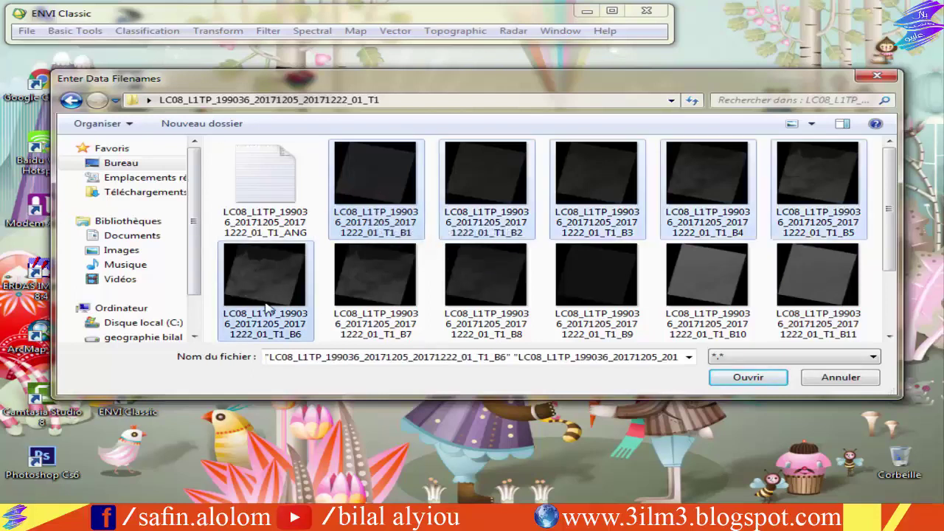
pyautogui.moveTo(540, 86); pyautogui.dragTo(521, 106)
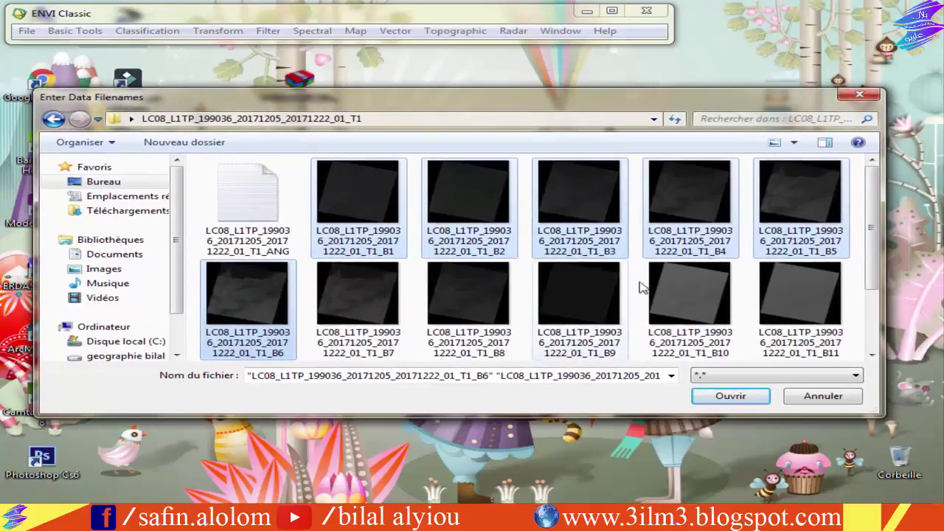
pyautogui.click(741, 399)
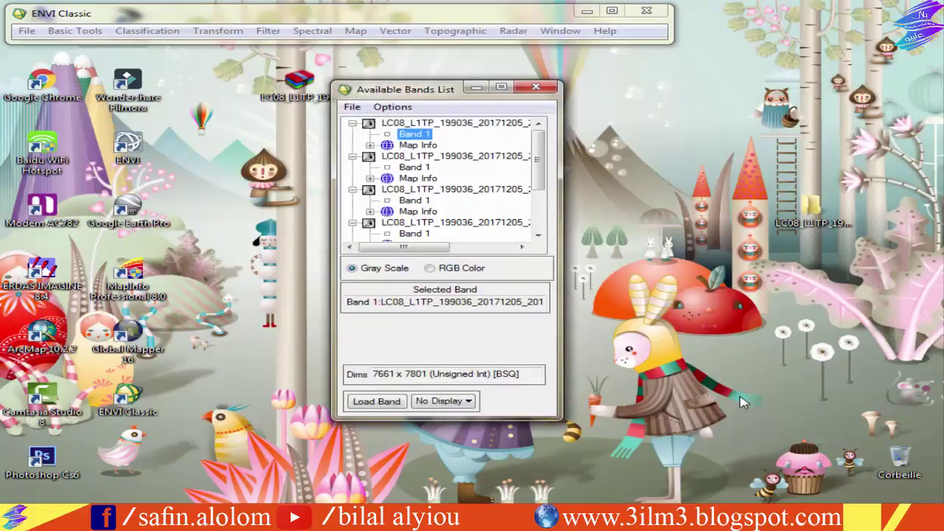
# - Move the Available Bands List off the centre of the desktop and collapse its first three image entries
pyautogui.moveTo(539, 130)
pyautogui.mouseDown()
pyautogui.moveTo(543, 168)
pyautogui.moveTo(543, 127)
pyautogui.mouseUp()
pyautogui.moveTo(435, 89); pyautogui.dragTo(793, 41)
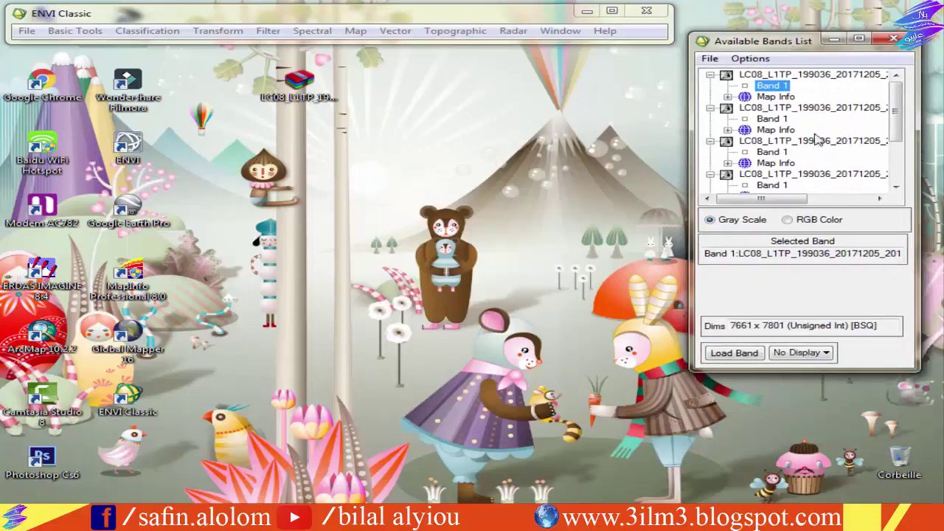
pyautogui.click(710, 75)
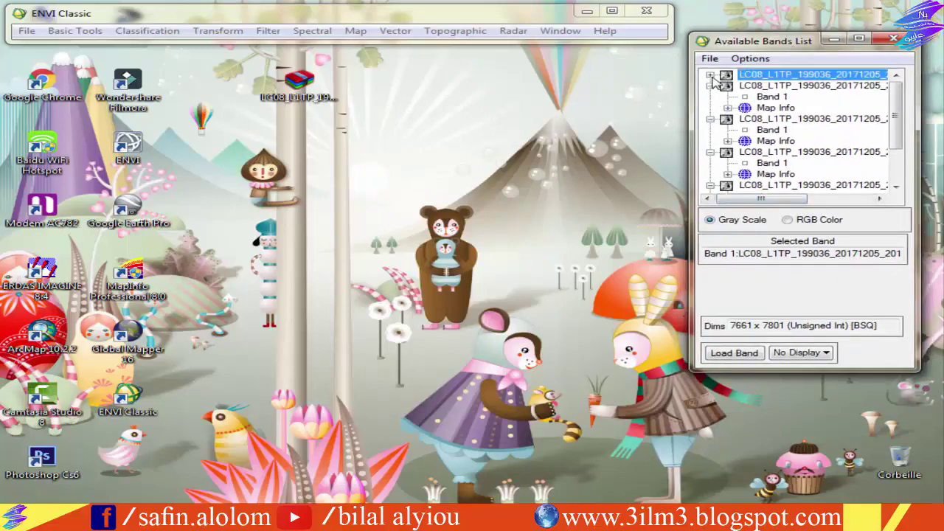
pyautogui.click(710, 86)
pyautogui.click(710, 97)
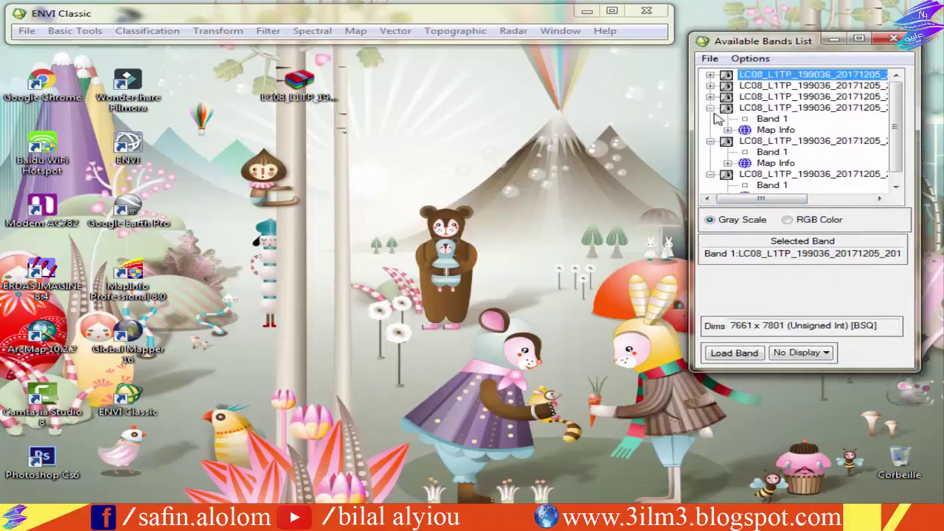
# - Examine the fourth image's map information, including its projection, pixel size, datum and upper-left map coordinates
pyautogui.doubleClick(771, 131)
pyautogui.scroll(-2, 897, 134)
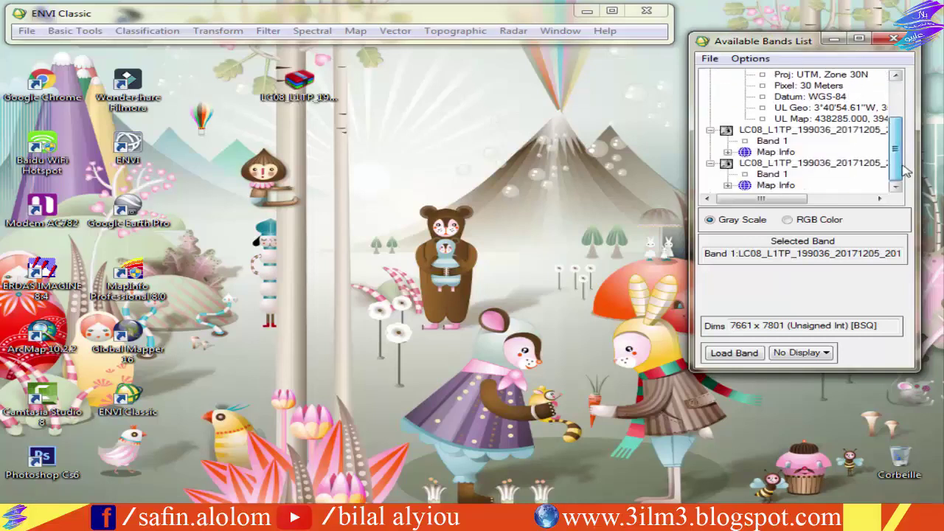
pyautogui.scroll(1, 899, 133)
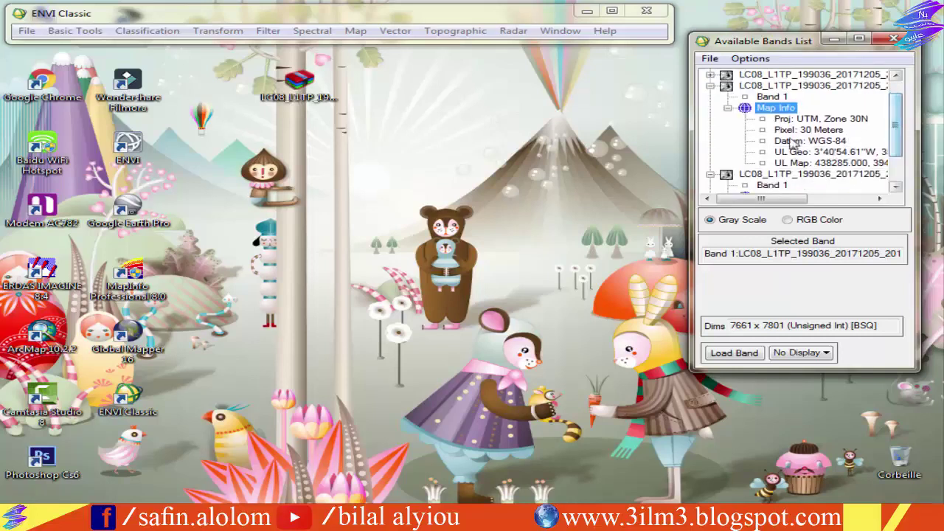
pyautogui.click(836, 121)
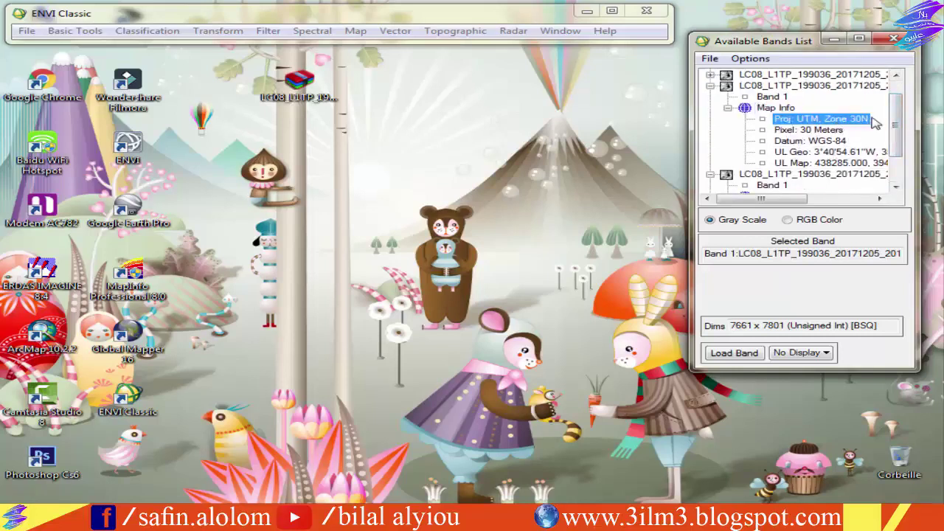
pyautogui.click(800, 132)
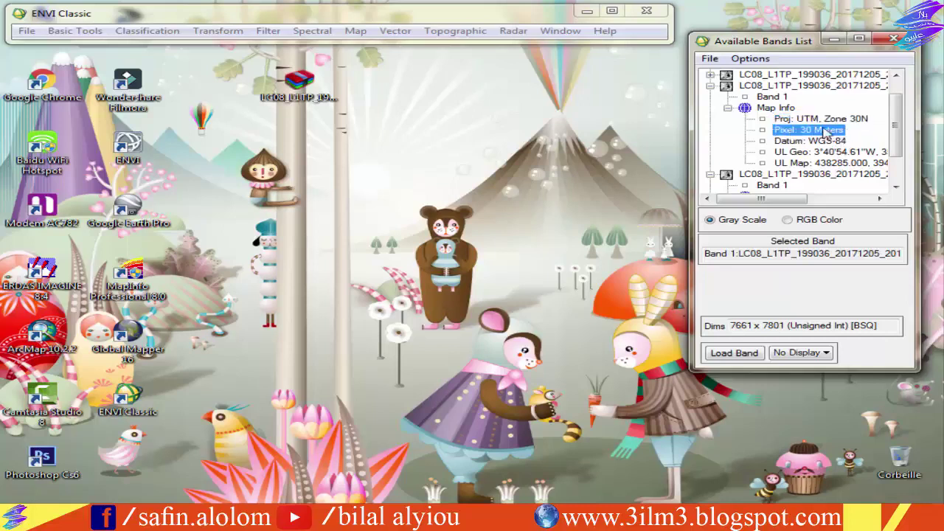
pyautogui.click(803, 141)
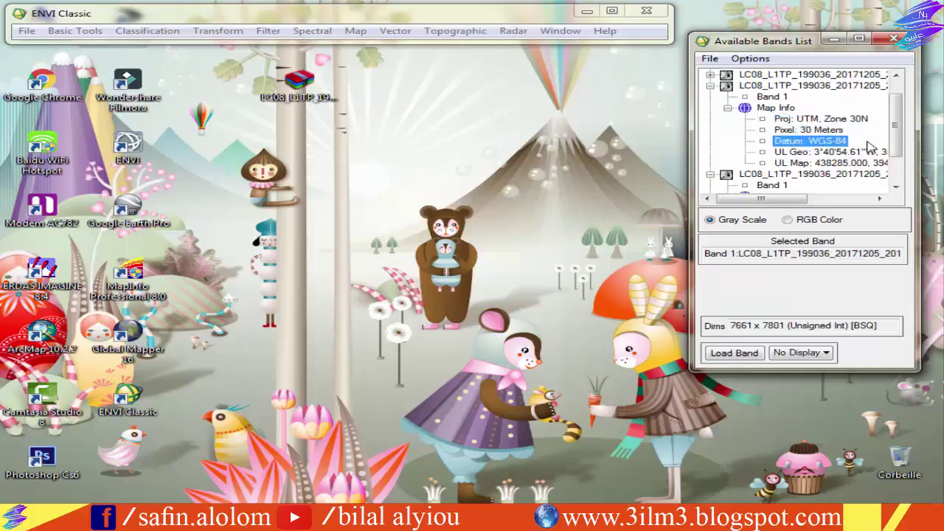
pyautogui.click(835, 163)
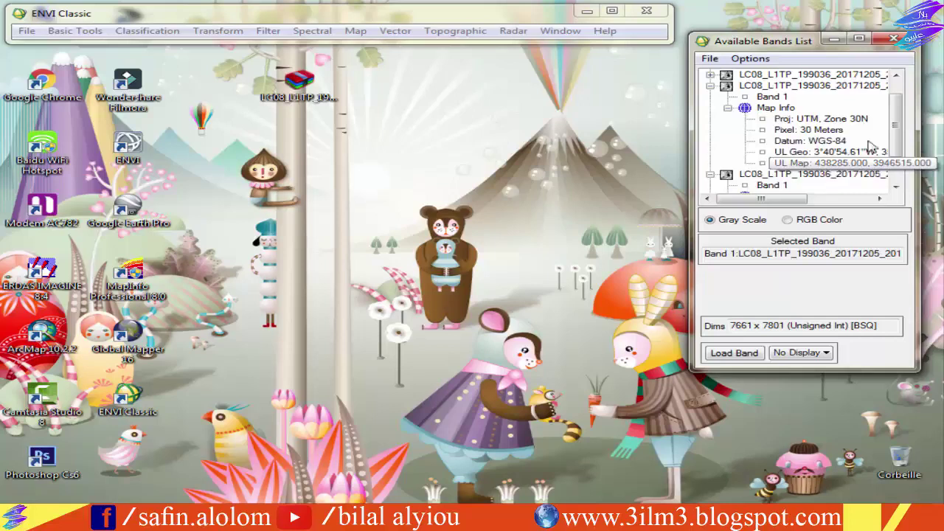
# - Collapse the remaining image entries in the bands list, checking the last image's map information before collapsing it
pyautogui.click(711, 86)
pyautogui.click(711, 119)
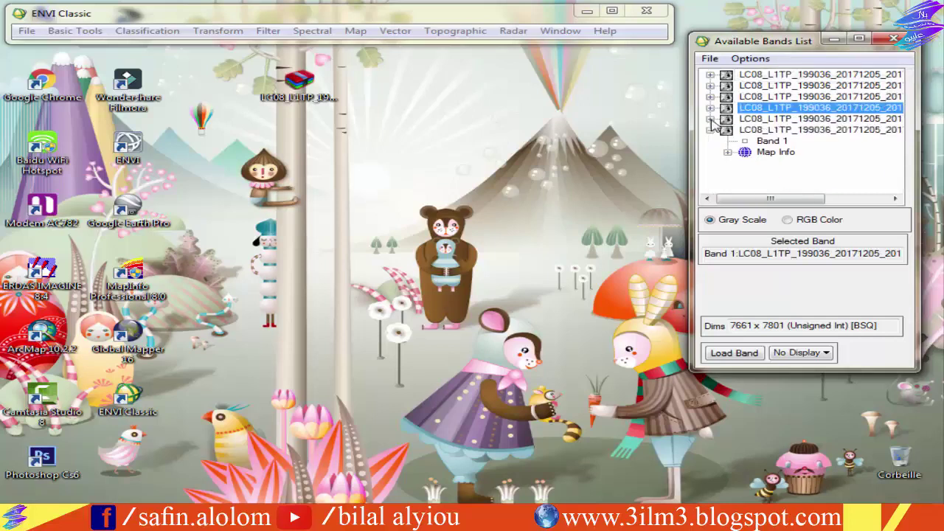
pyautogui.click(710, 130)
pyautogui.click(710, 130)
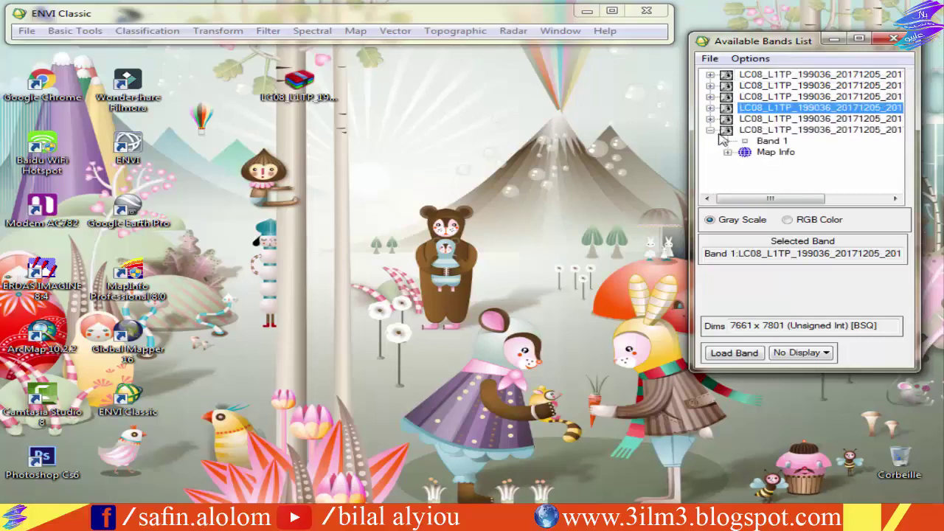
pyautogui.click(772, 154)
pyautogui.doubleClick(772, 153)
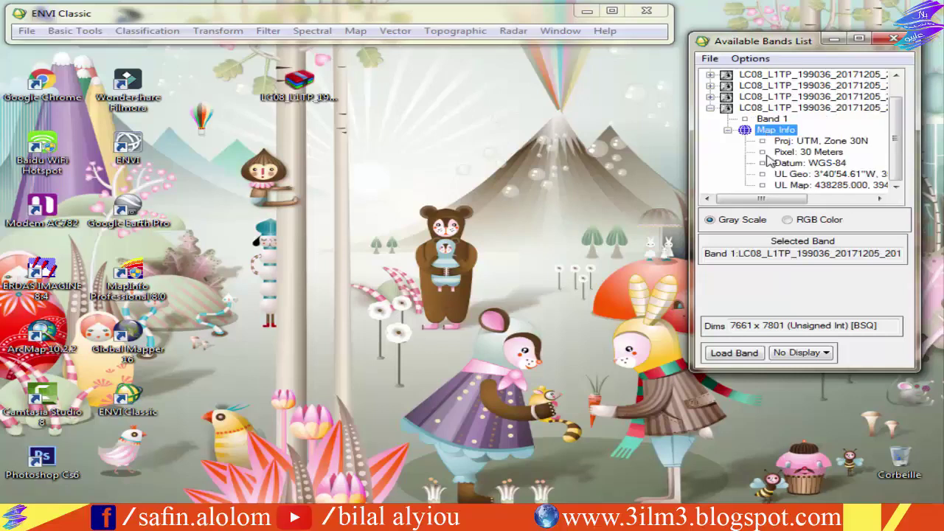
pyautogui.click(728, 130)
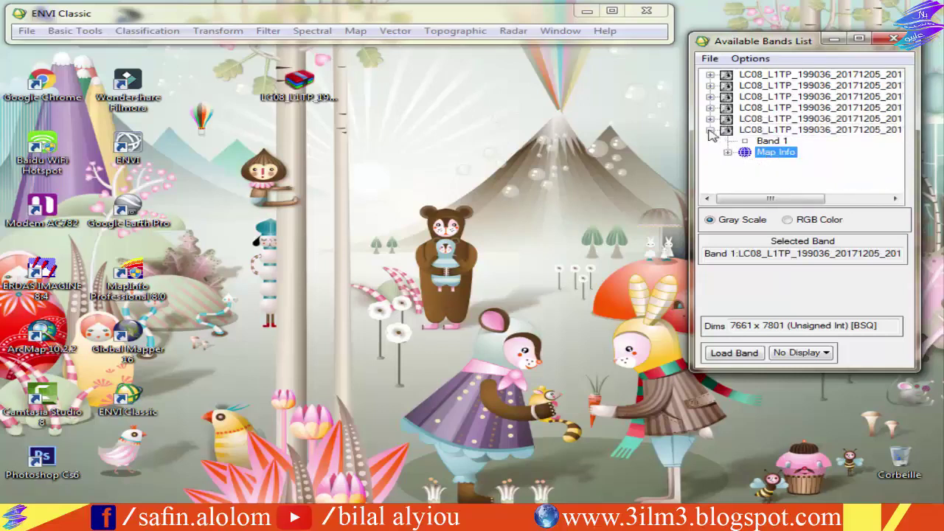
pyautogui.click(711, 131)
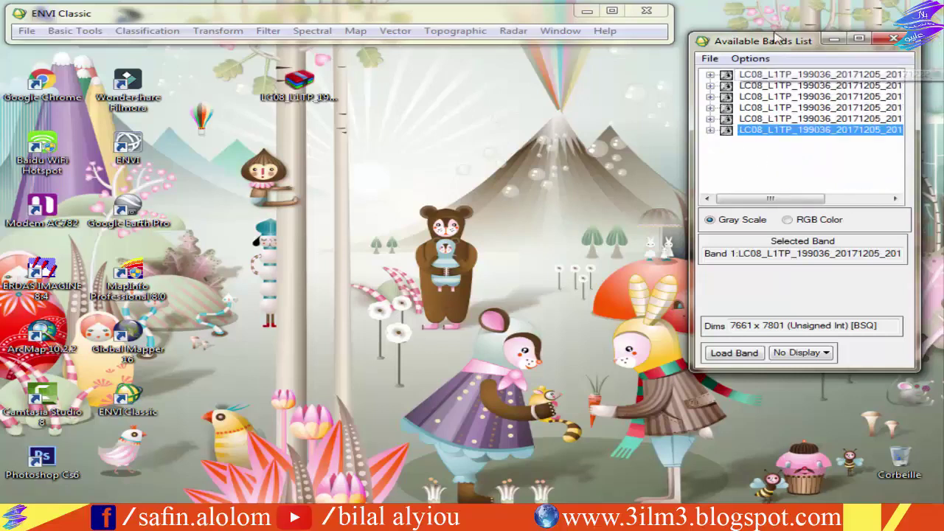
# - Lower the Available Bands List slightly and load Band 1 of the B6 image as gray scale into a new display
pyautogui.moveTo(779, 33); pyautogui.dragTo(779, 43)
pyautogui.click(586, 172)
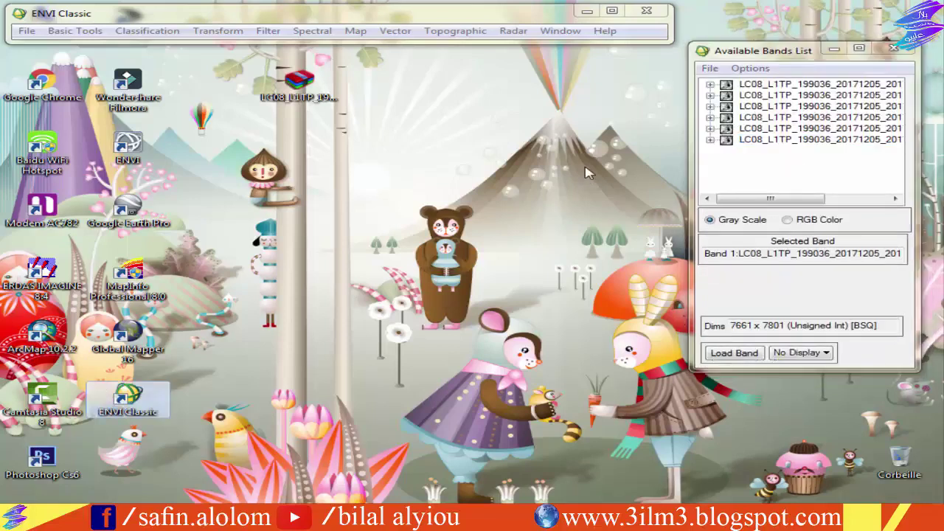
pyautogui.moveTo(782, 45); pyautogui.dragTo(774, 56)
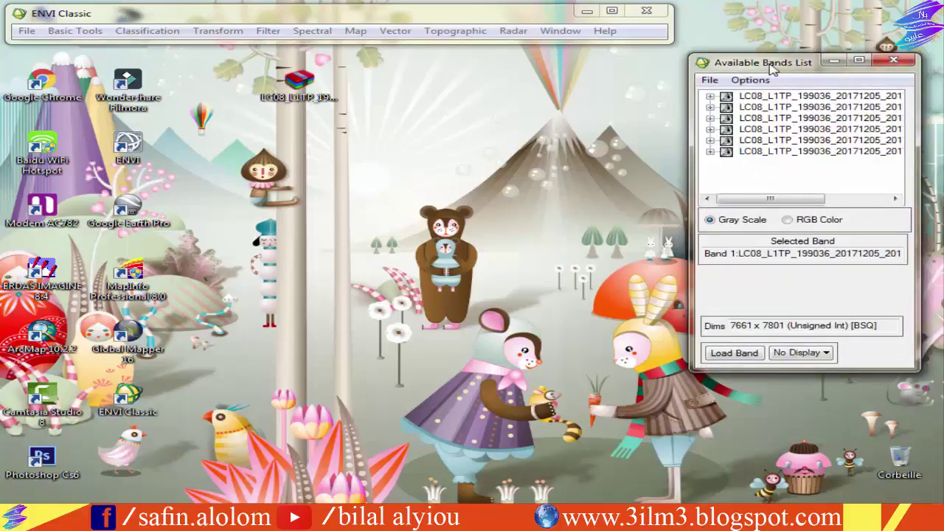
pyautogui.click(734, 354)
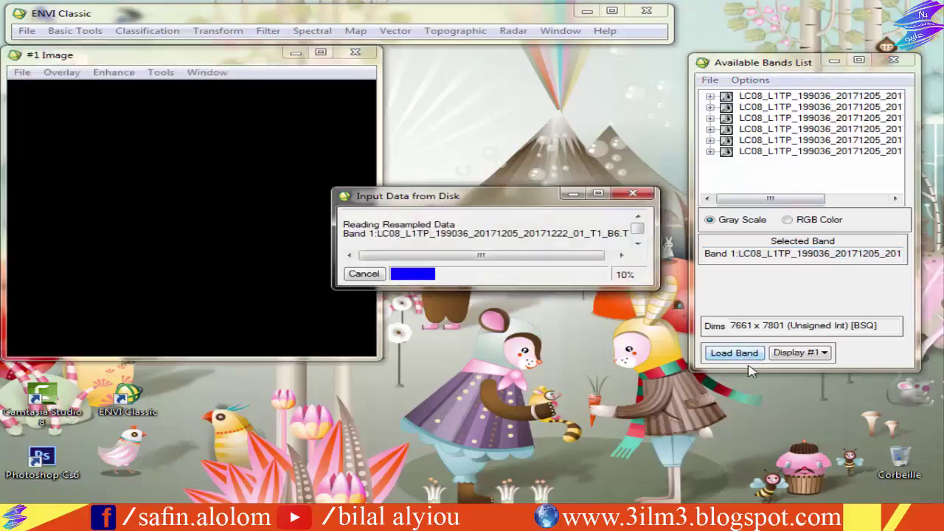
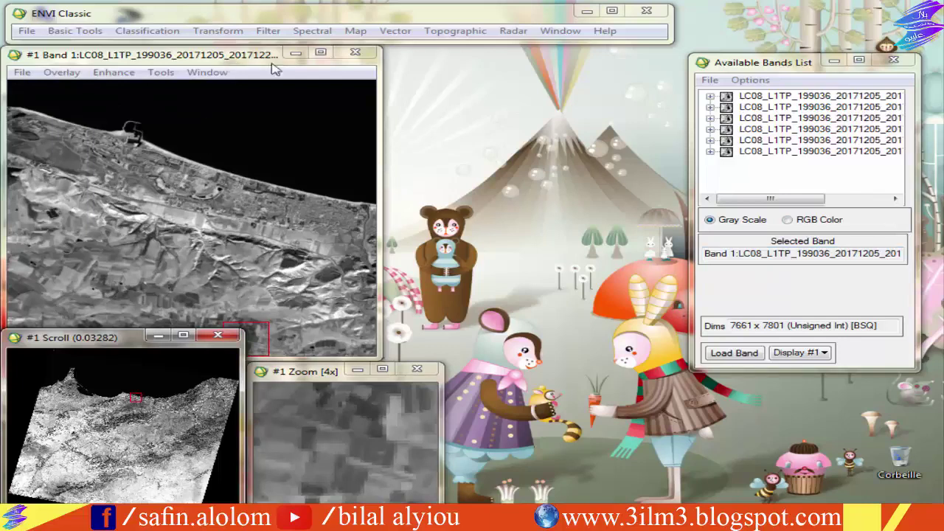
# - Switch the bands list to RGB colour and assign Band 1 of the third listed image (B4) to red
pyautogui.click(803, 222)
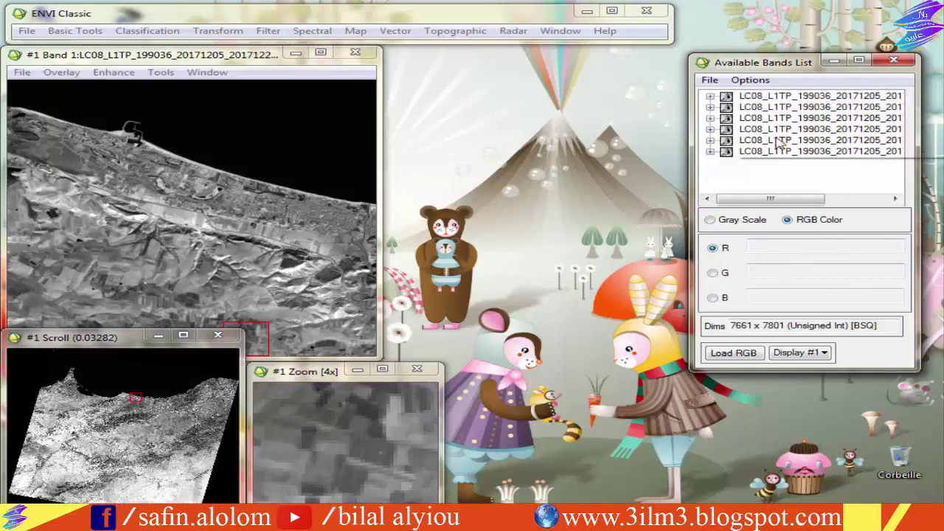
pyautogui.doubleClick(765, 96)
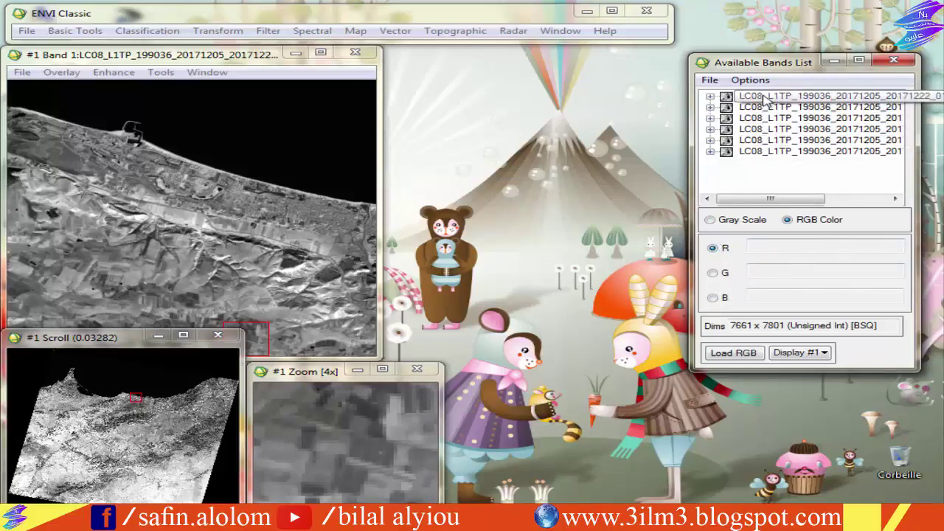
pyautogui.click(711, 96)
pyautogui.doubleClick(747, 119)
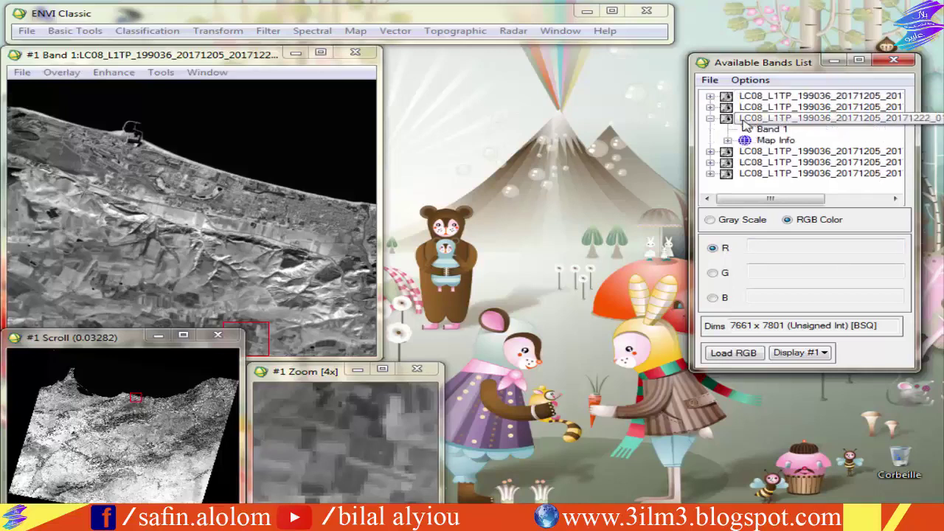
pyautogui.click(767, 130)
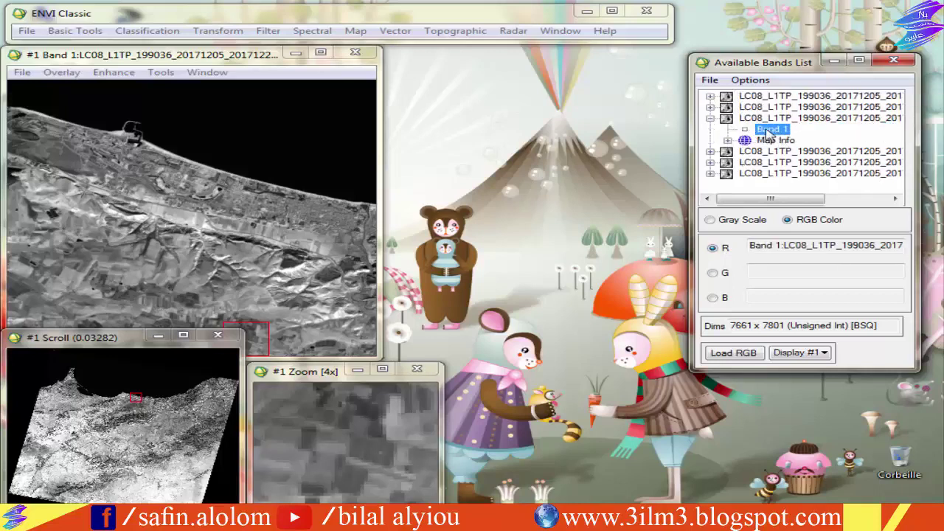
# - Assign Band 1 of the second listed image to green and of the first to blue, and load the RGB composite into Display #1
pyautogui.click(710, 107)
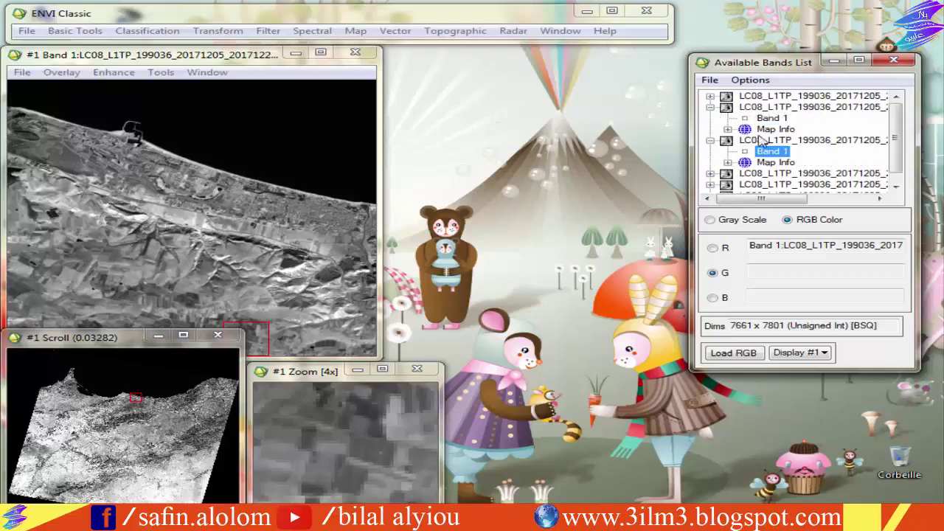
pyautogui.click(771, 119)
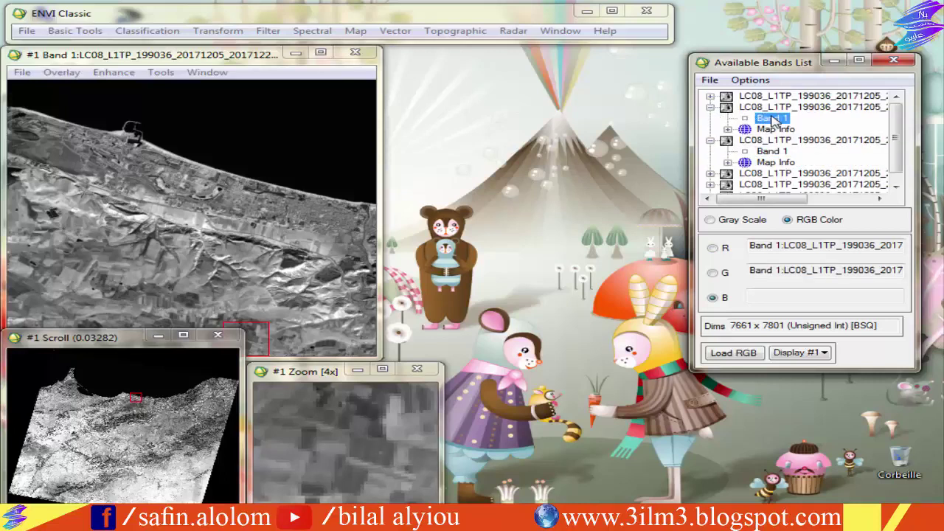
pyautogui.click(711, 108)
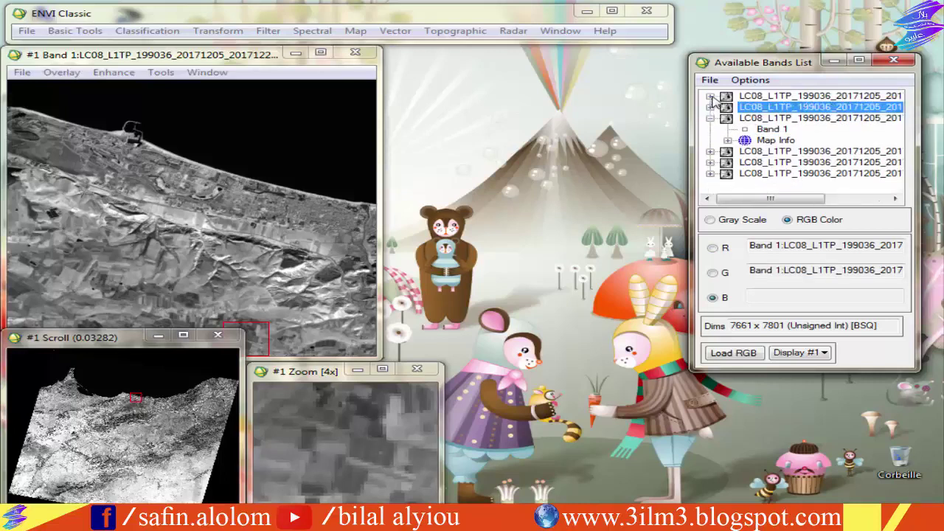
pyautogui.click(711, 97)
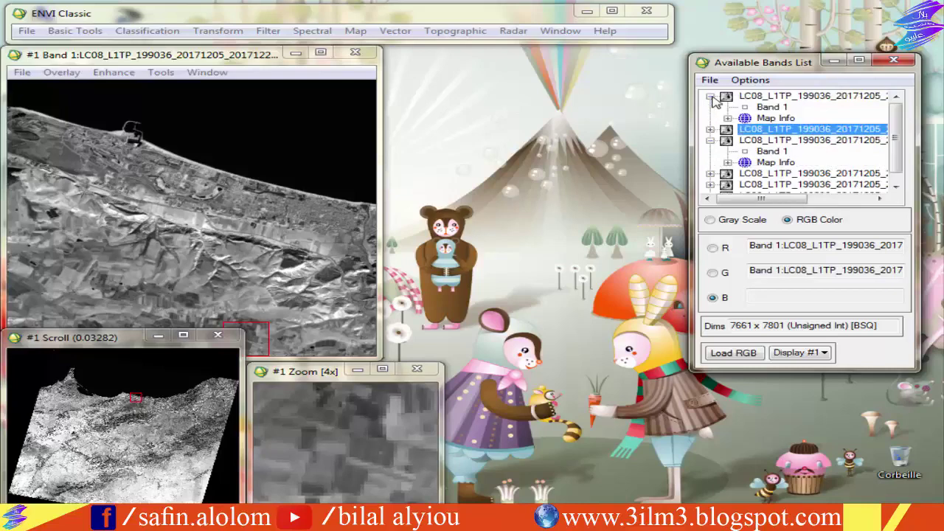
pyautogui.click(770, 108)
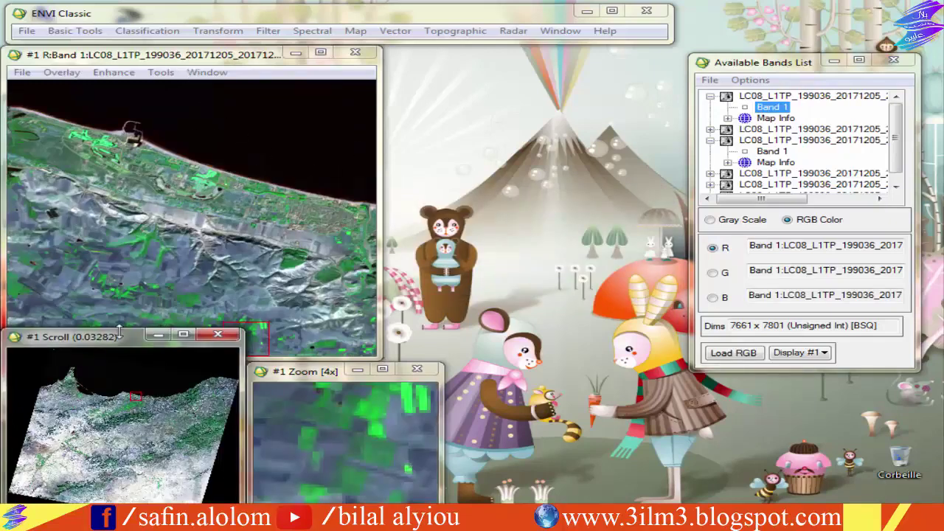
# - Widen the main image window to almost reach the Available Bands List and view different inland areas of the RGB composite
pyautogui.click(218, 336)
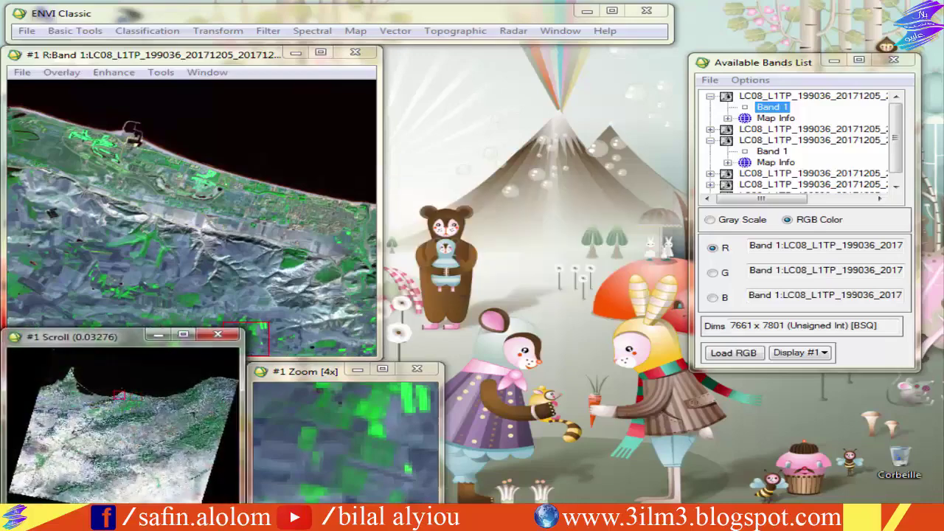
pyautogui.moveTo(118, 394); pyautogui.dragTo(151, 412)
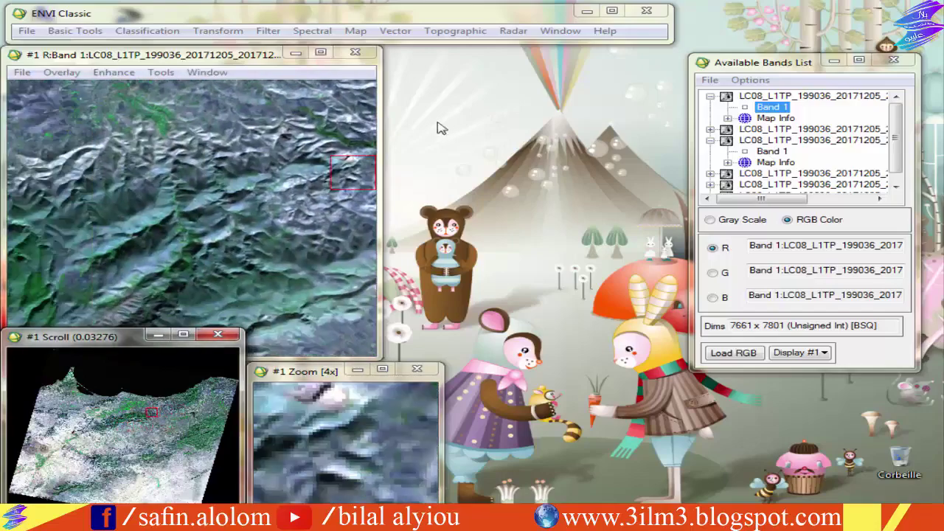
pyautogui.moveTo(385, 130); pyautogui.dragTo(680, 130)
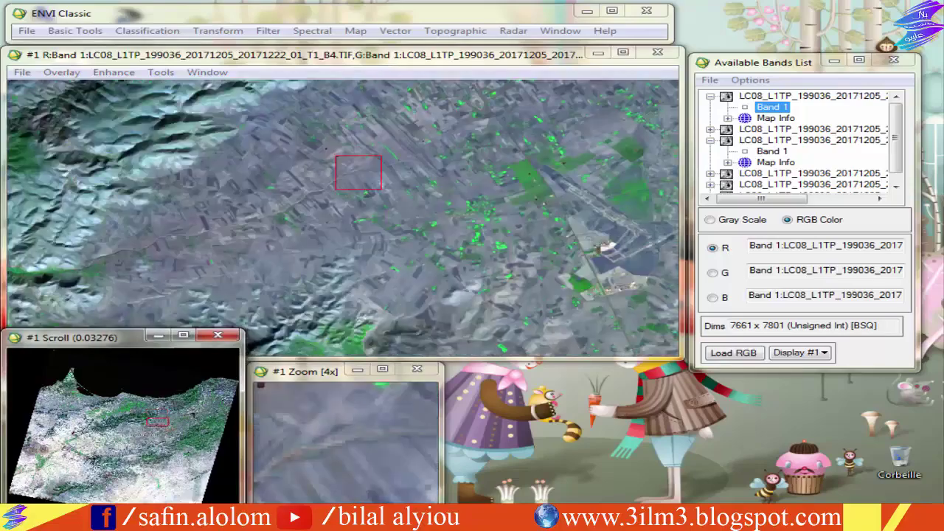
pyautogui.moveTo(157, 422); pyautogui.dragTo(157, 403)
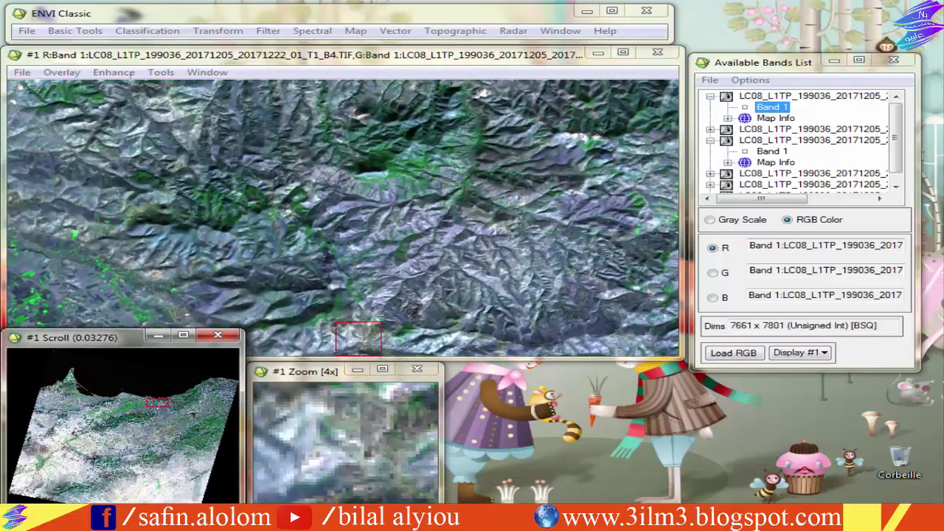
# - Start Layer Stacking and select all six Landsat band files as its input files
pyautogui.click(160, 30)
pyautogui.moveTo(82, 32)
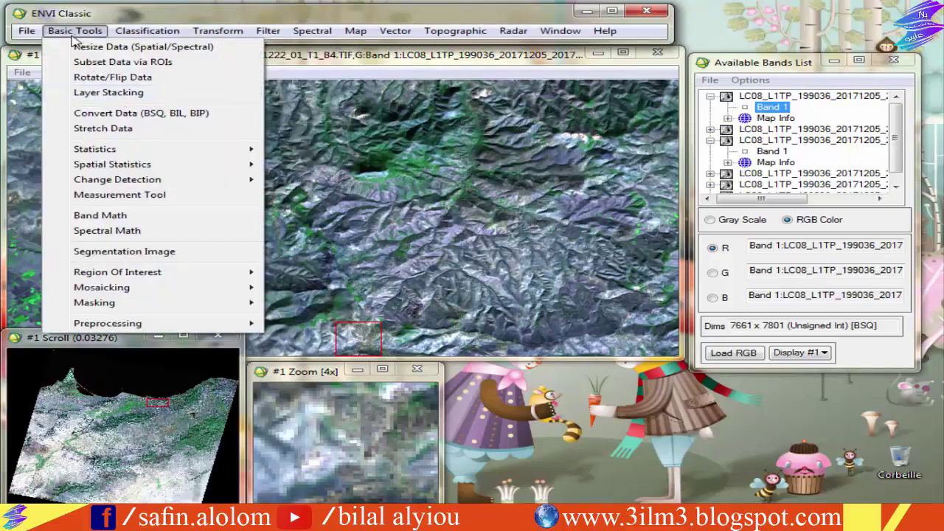
pyautogui.click(114, 95)
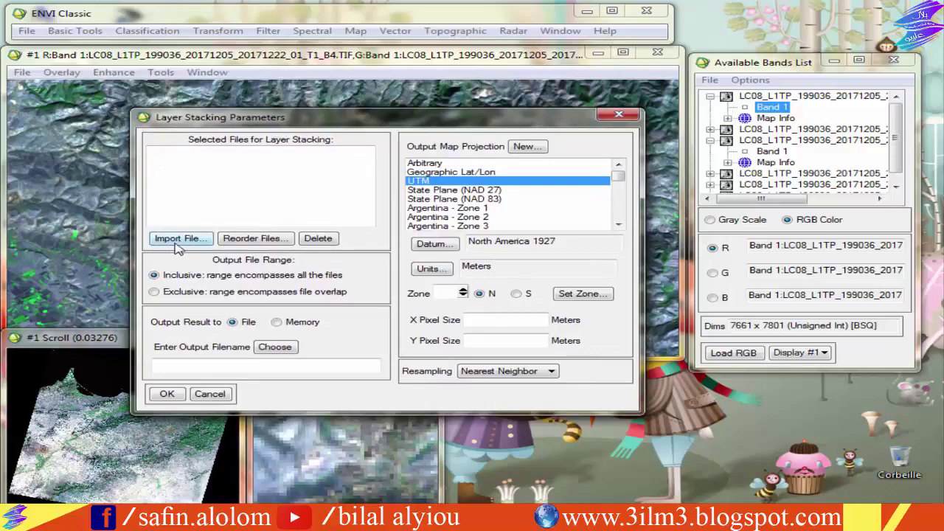
pyautogui.click(177, 247)
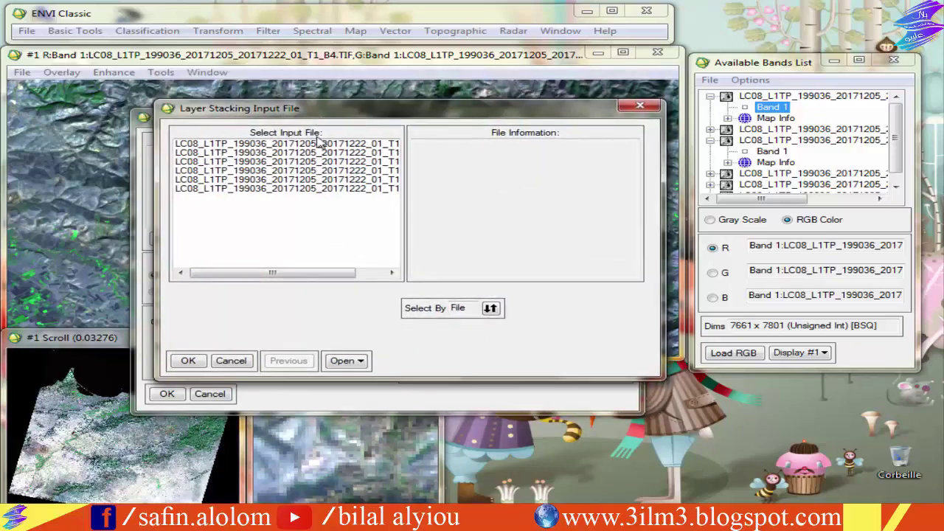
pyautogui.click(318, 143)
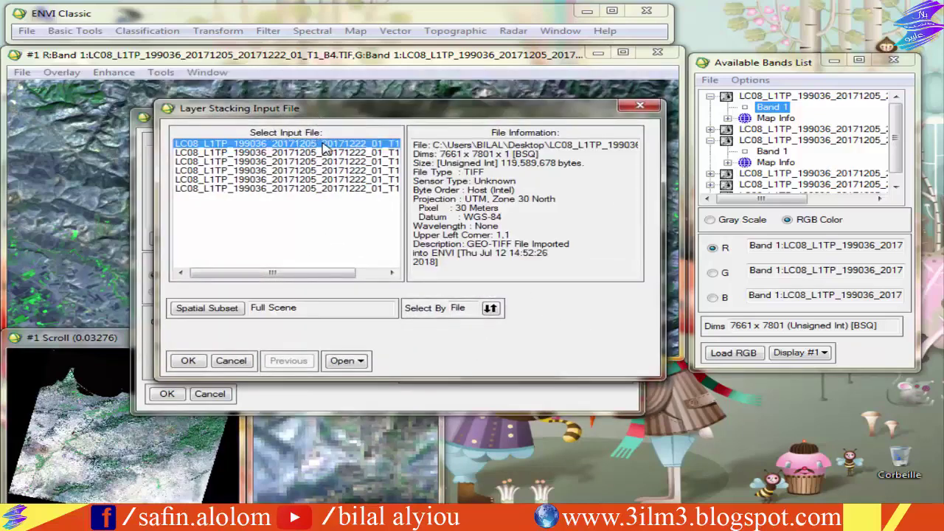
pyautogui.keyDown('shift'); pyautogui.click(321, 189); pyautogui.keyUp('shift')
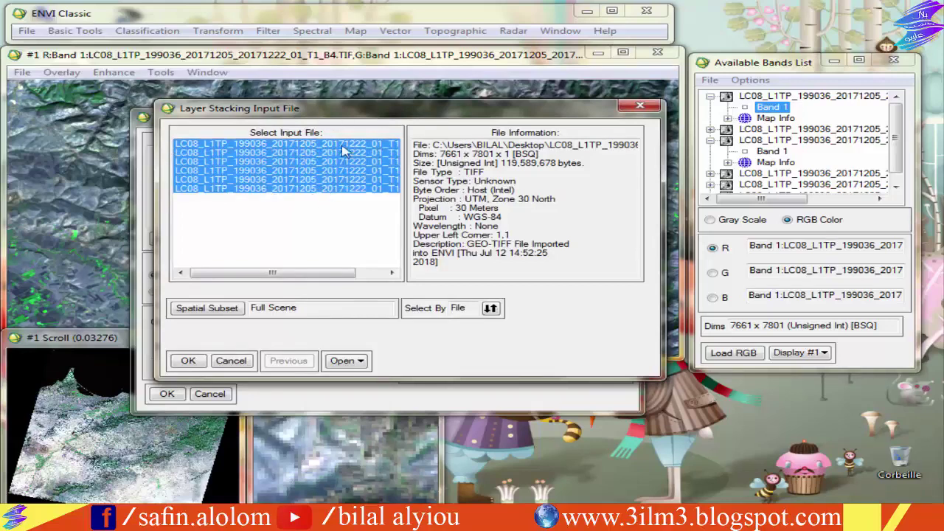
# - Import the six selected Landsat band files into the layer stack using the full scene, and check the file list
pyautogui.click(211, 308)
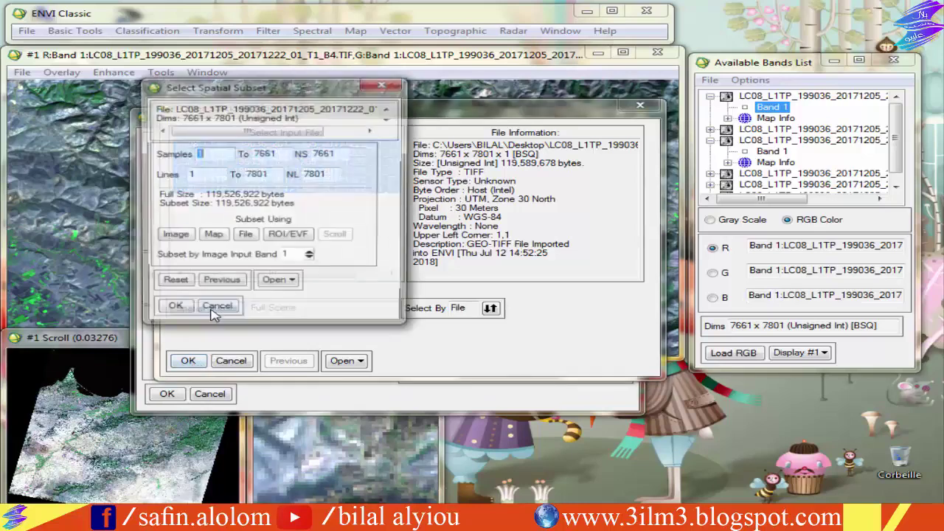
pyautogui.moveTo(267, 106); pyautogui.dragTo(446, 142)
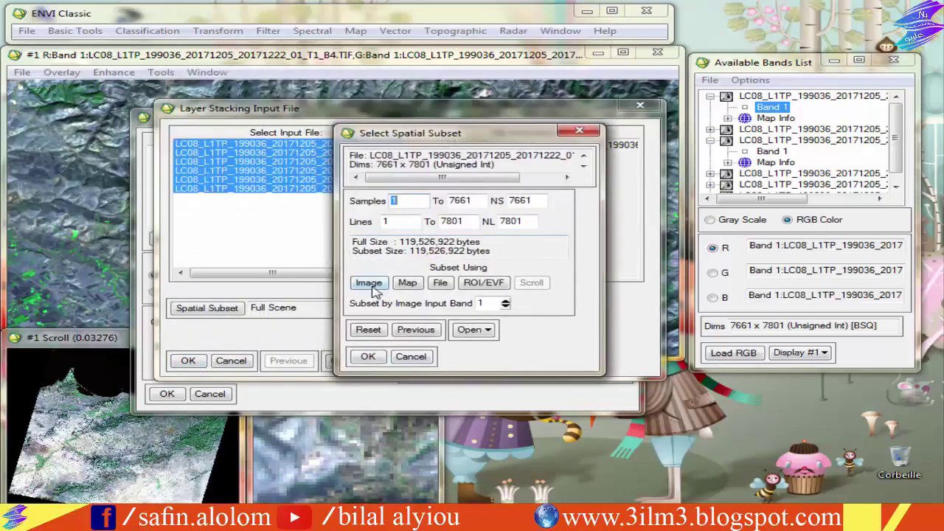
pyautogui.click(367, 357)
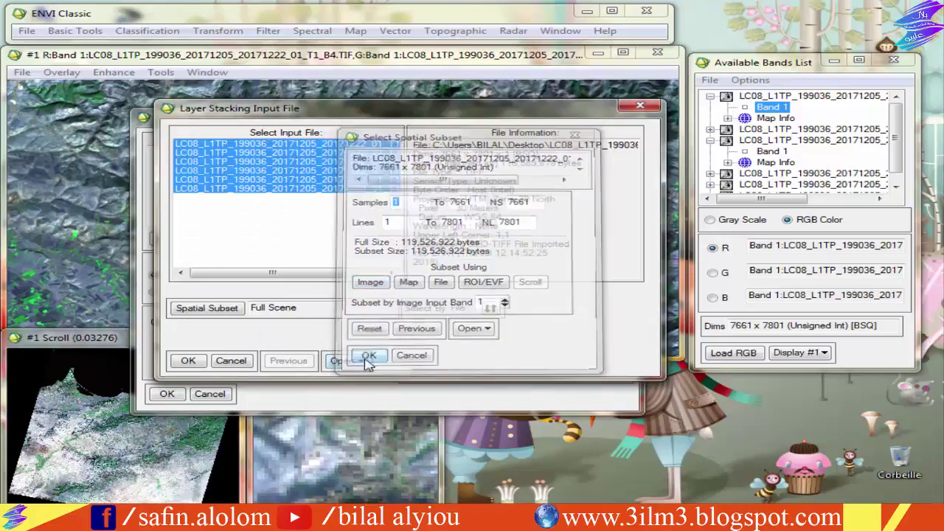
pyautogui.click(187, 362)
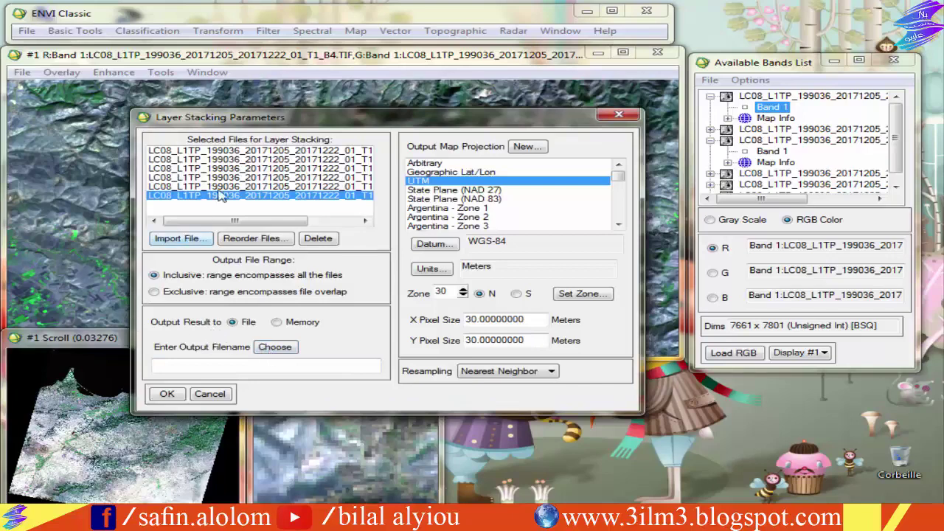
pyautogui.moveTo(262, 220); pyautogui.dragTo(314, 222)
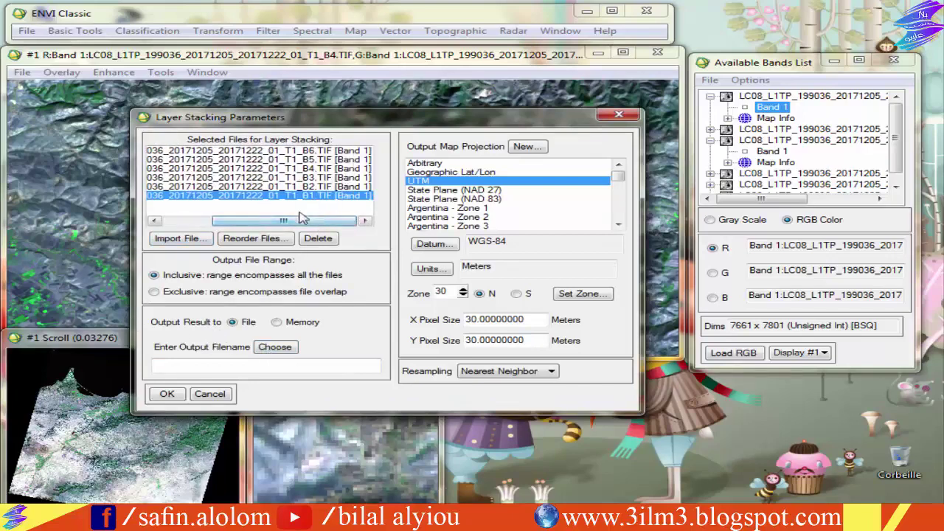
pyautogui.moveTo(272, 223); pyautogui.dragTo(151, 226)
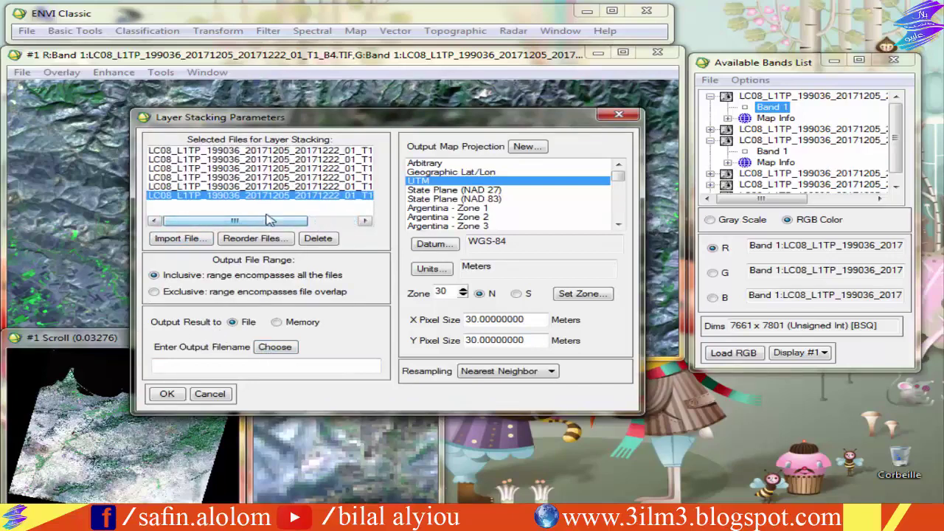
# - Set the stack's output file to LC8_ORIEN_ENVI in the desktop folder LC08_L1TP_199036_20171205_20171222_01_T1
pyautogui.click(276, 347)
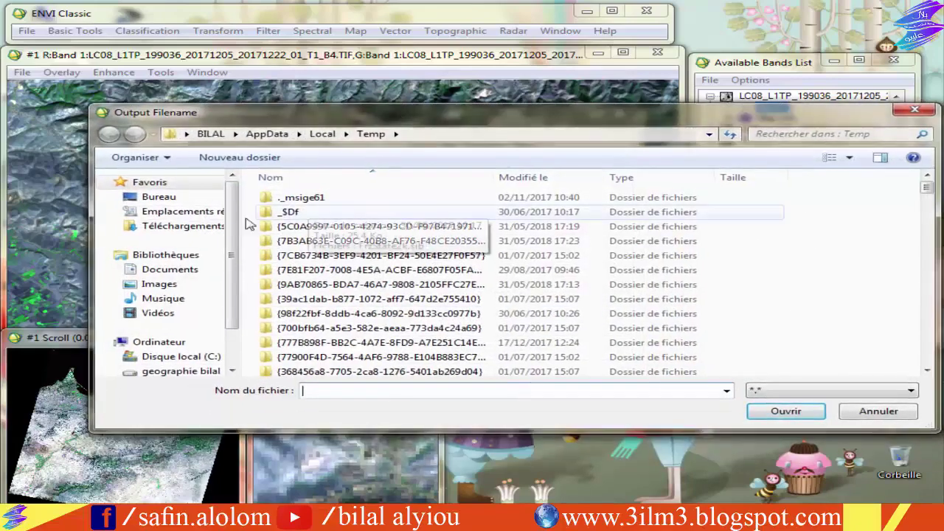
pyautogui.click(156, 197)
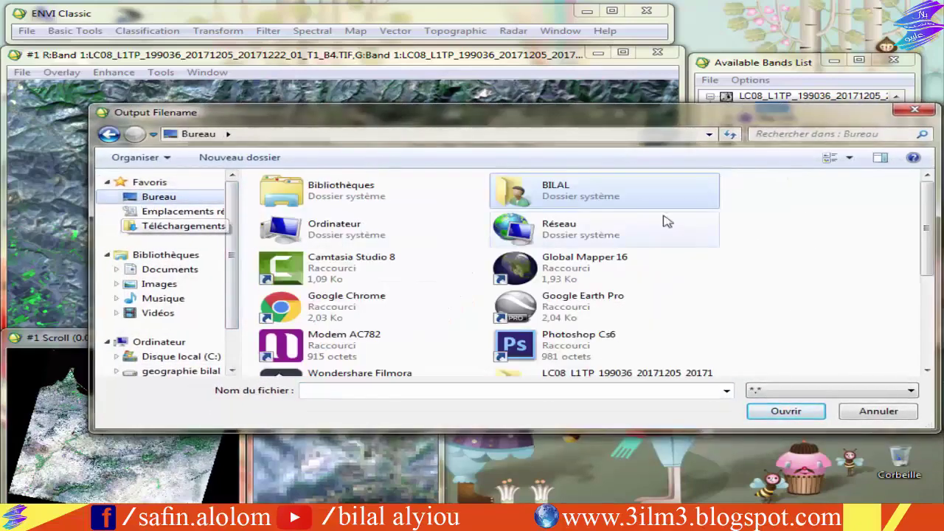
pyautogui.scroll(-2, 909, 248)
pyautogui.doubleClick(601, 269)
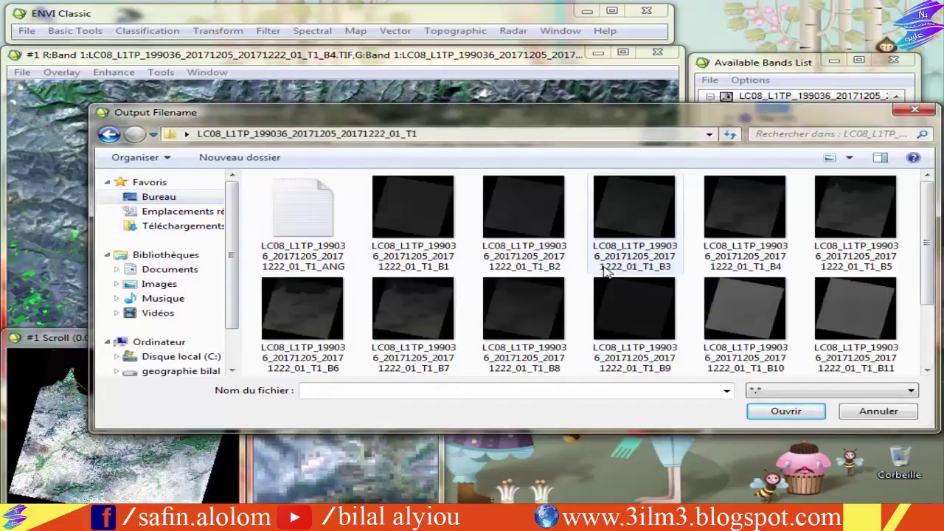
pyautogui.click(109, 134)
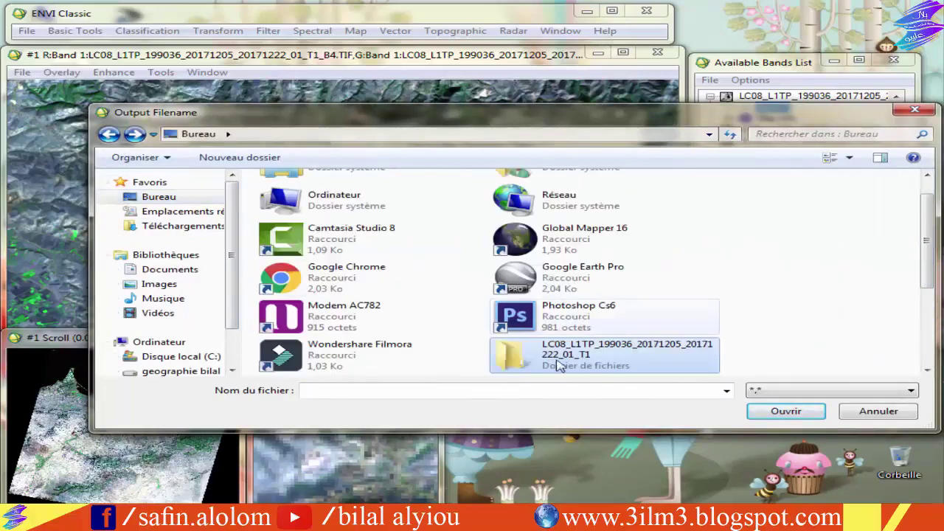
pyautogui.doubleClick(546, 374)
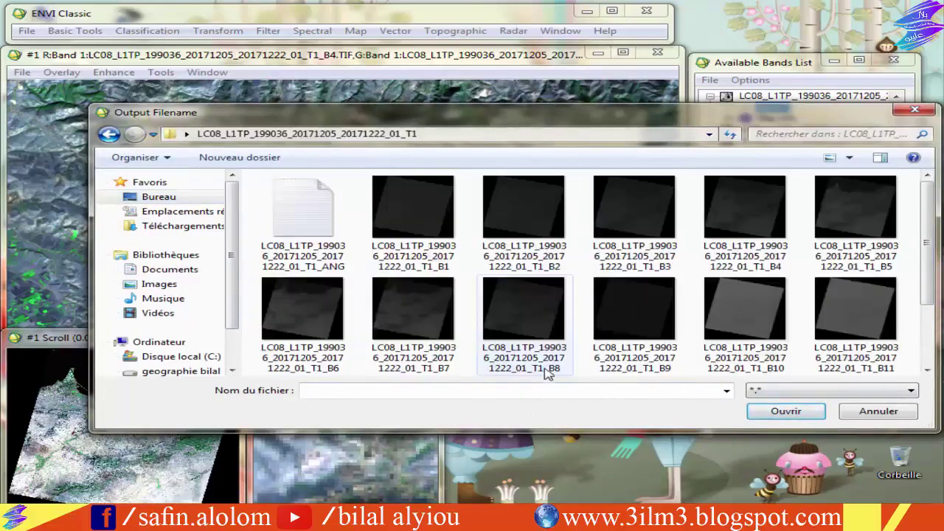
pyautogui.click(507, 389)
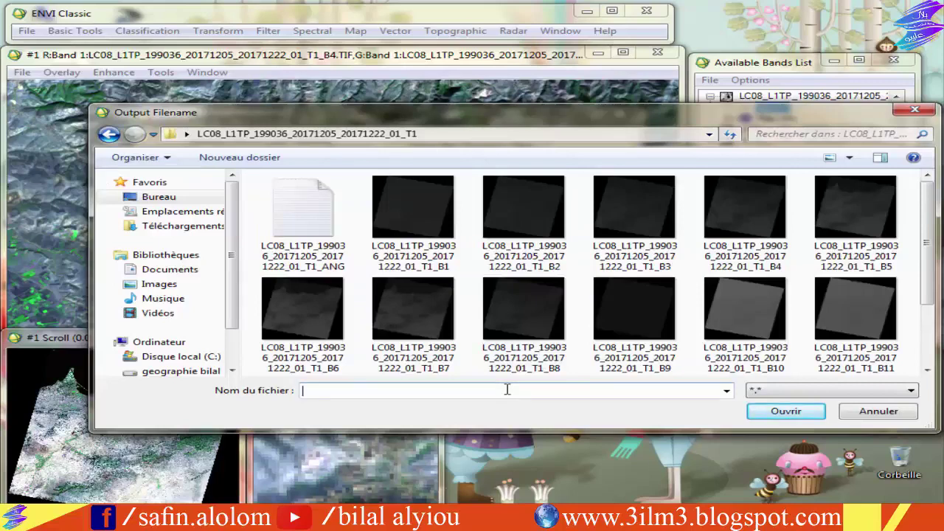
pyautogui.write('LC8_ORIEN')
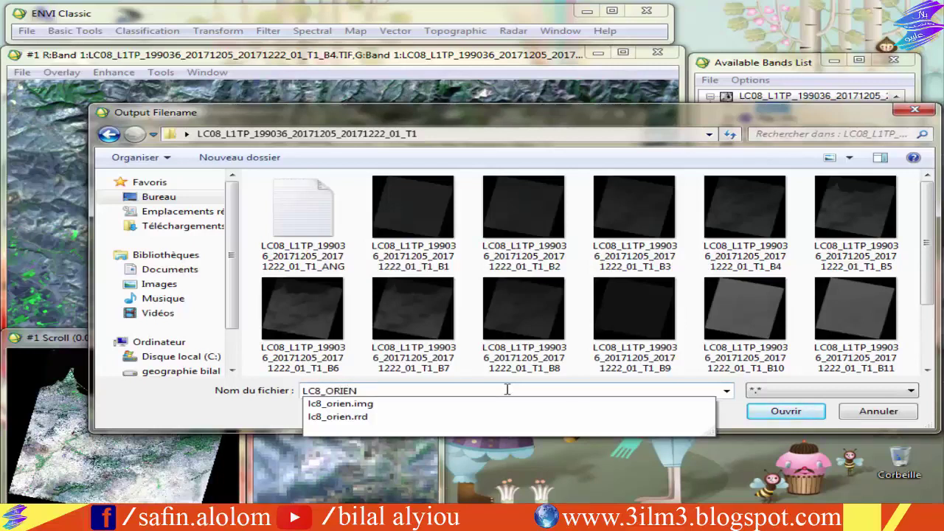
pyautogui.write('_ENVI')
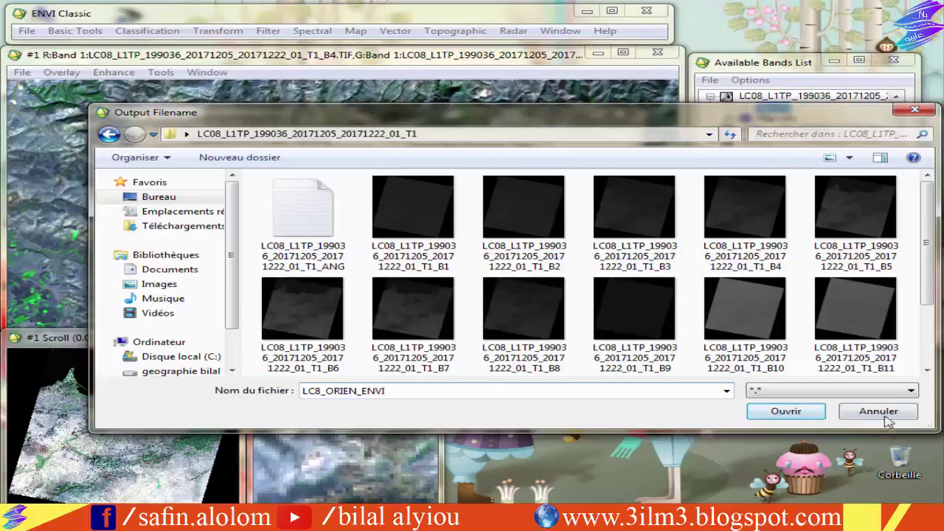
pyautogui.click(859, 392)
pyautogui.click(802, 412)
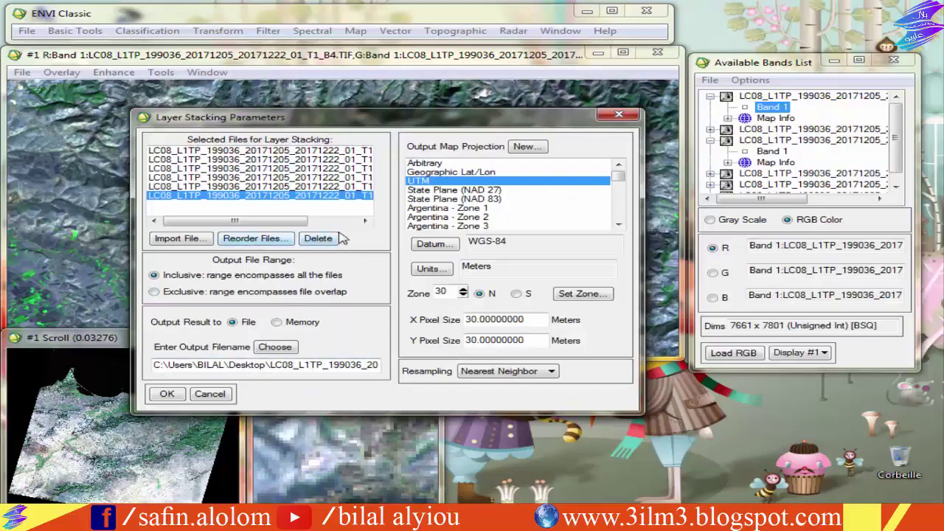
# - Review the band names in the stacking list, the resampling options and the end of the output file path
pyautogui.moveTo(295, 222); pyautogui.dragTo(357, 222)
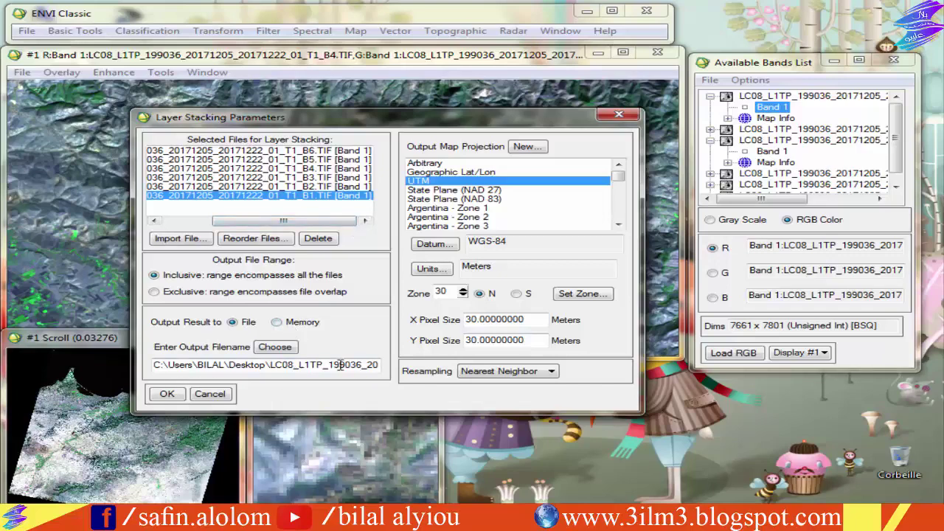
pyautogui.click(549, 372)
pyautogui.click(509, 381)
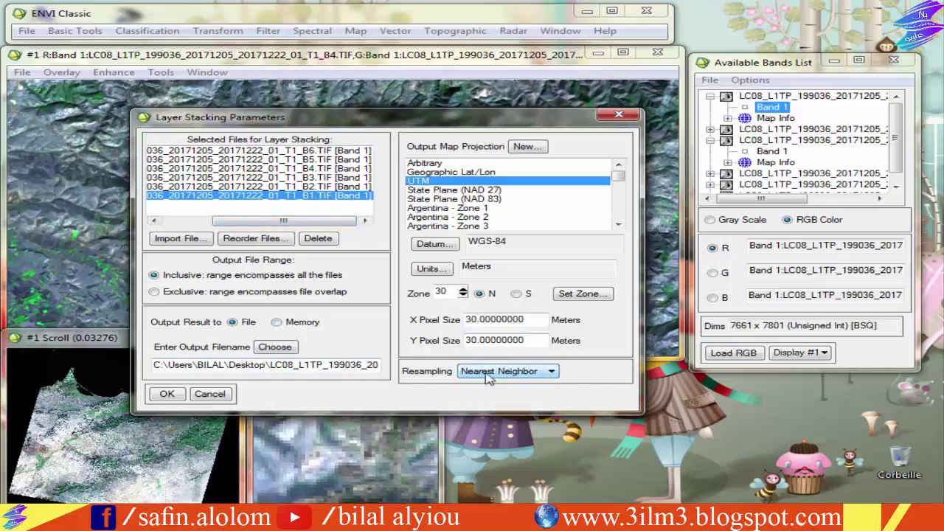
pyautogui.click(367, 363)
pyautogui.press('Right')
pyautogui.press('Right')
pyautogui.press('Right')
pyautogui.press('Right')
pyautogui.press('Right')
pyautogui.press('Right')
pyautogui.press('Right')
pyautogui.press('Right')
pyautogui.press('Right')
pyautogui.press('Right')
pyautogui.press('Right')
pyautogui.press('Right')
pyautogui.press('Right')
pyautogui.press('Right')
pyautogui.press('Right')
pyautogui.press('Right')
pyautogui.press('Right')
pyautogui.press('Right')
pyautogui.press('Right')
pyautogui.press('Right')
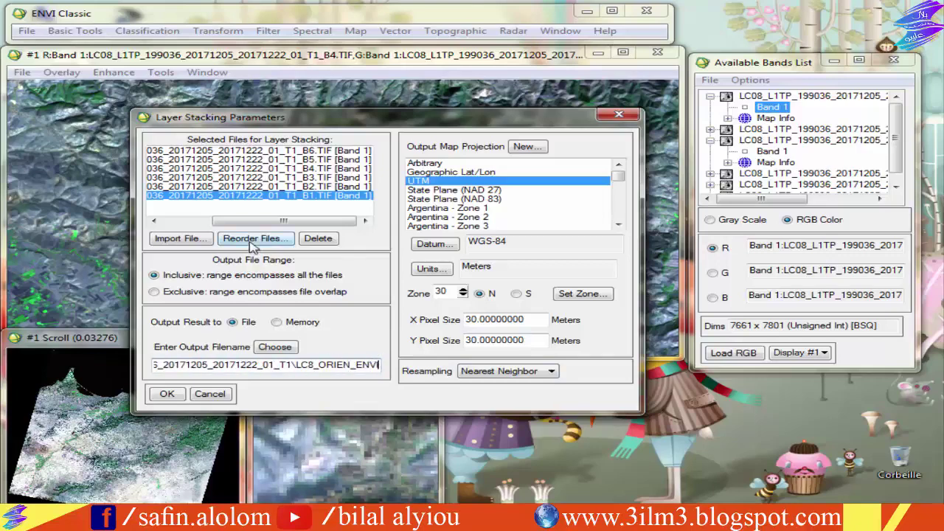
pyautogui.click(192, 239)
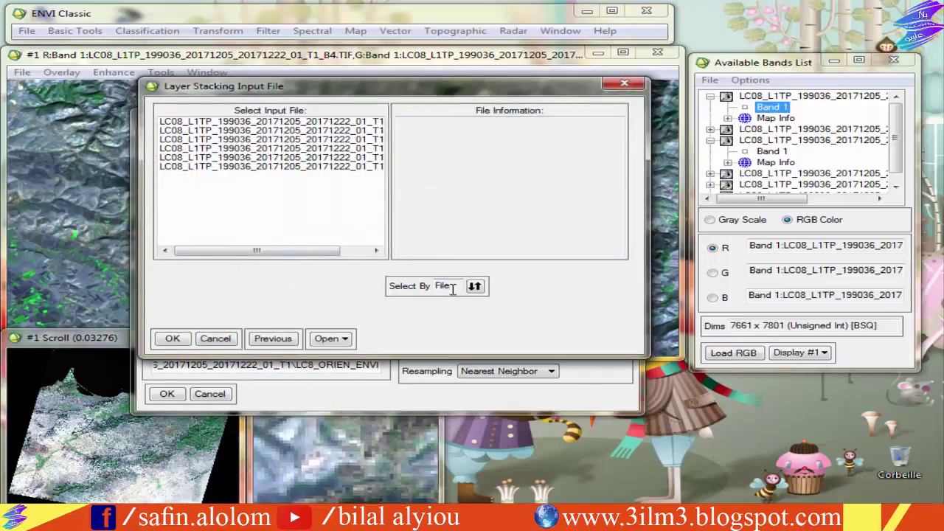
pyautogui.click(625, 85)
pyautogui.moveTo(447, 124); pyautogui.dragTo(477, 124)
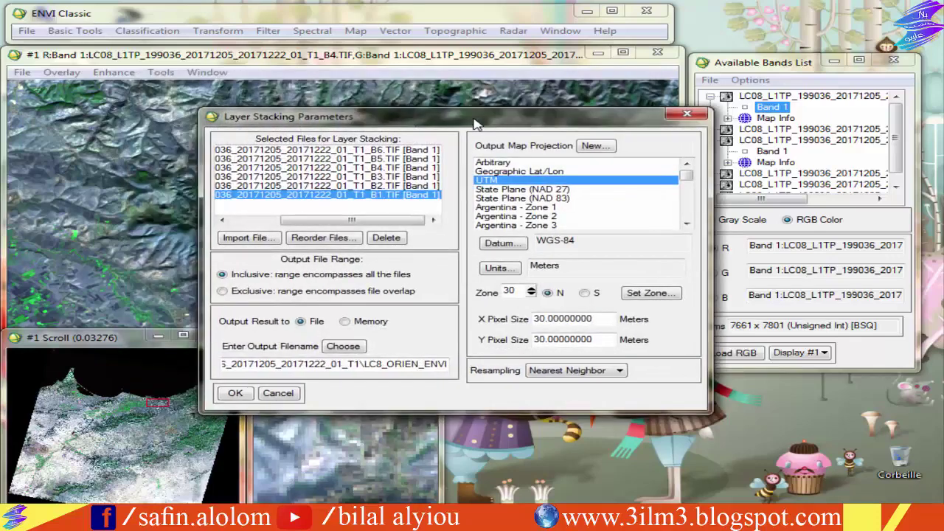
# - Examine the output projection settings of the layer stack: datum, units, zone and pixel size
pyautogui.moveTo(391, 222); pyautogui.dragTo(325, 225)
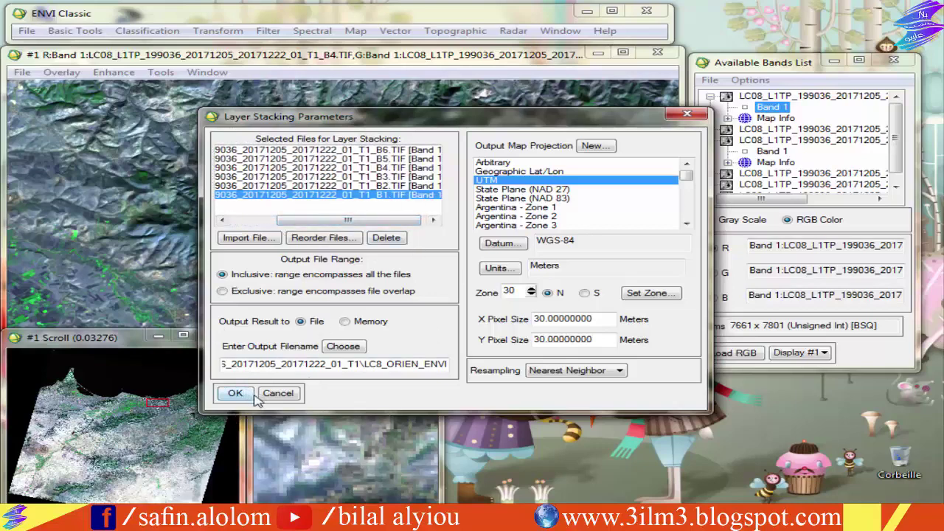
pyautogui.click(597, 242)
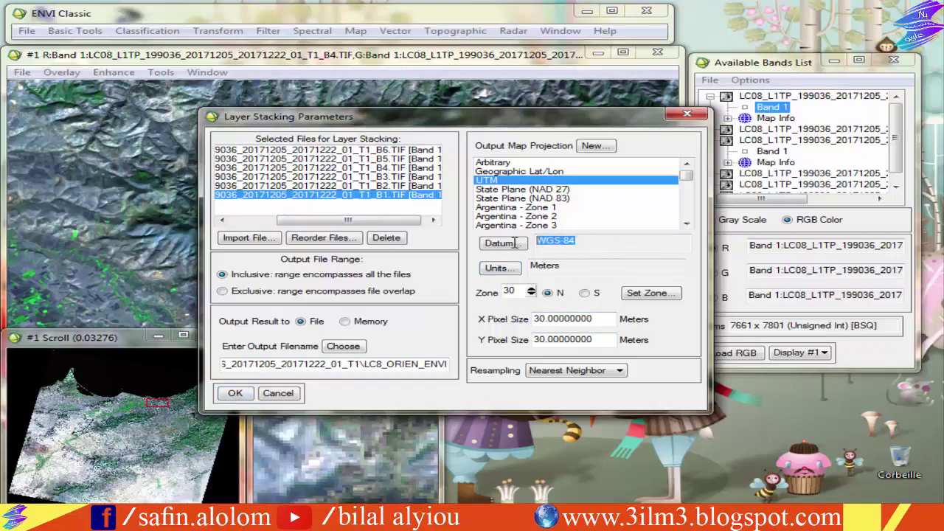
pyautogui.doubleClick(553, 267)
pyautogui.click(581, 263)
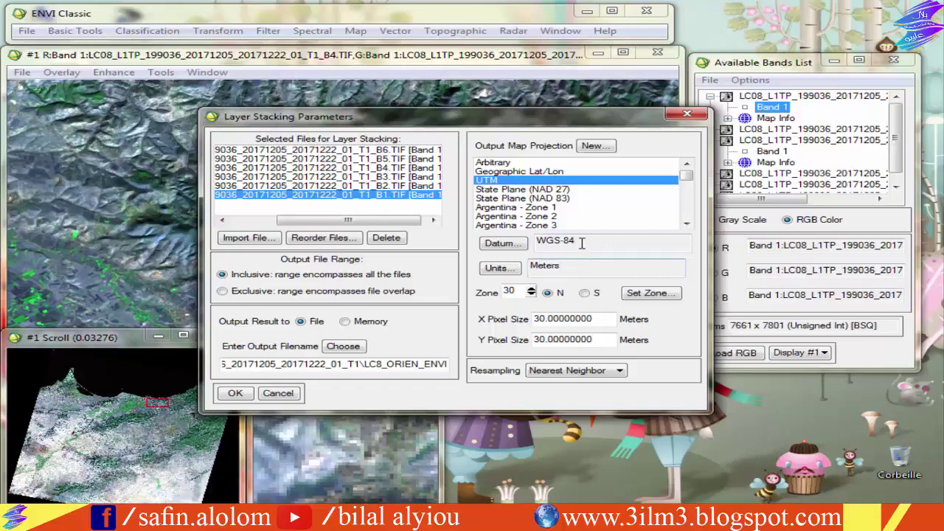
pyautogui.moveTo(579, 241); pyautogui.dragTo(540, 248)
pyautogui.moveTo(592, 270); pyautogui.dragTo(529, 267)
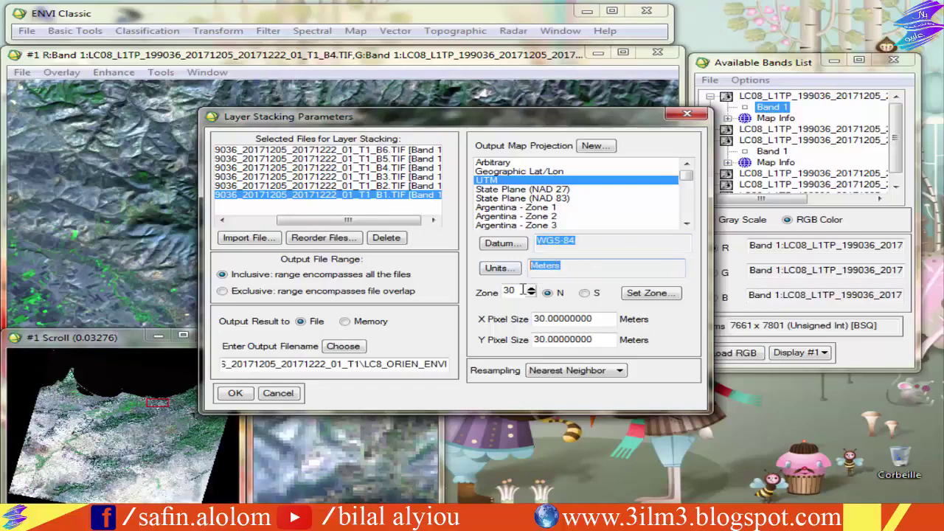
pyautogui.click(511, 290)
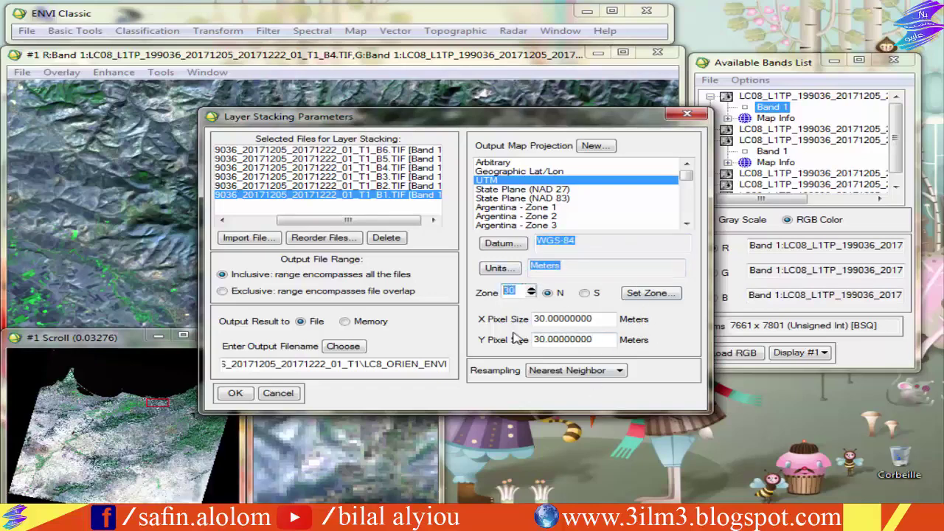
pyautogui.moveTo(555, 319); pyautogui.dragTo(535, 318)
# - Keep the result output set to File and run the layer stacking
pyautogui.click(345, 322)
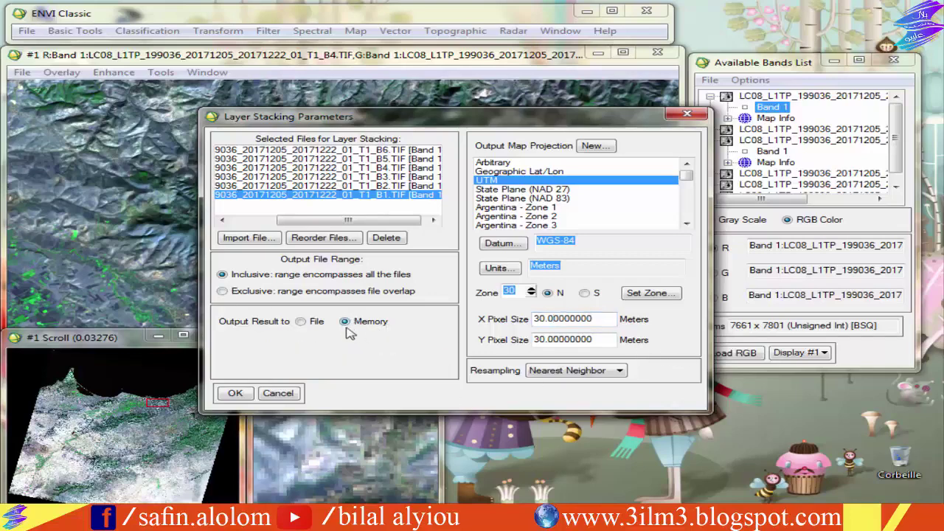
pyautogui.click(312, 325)
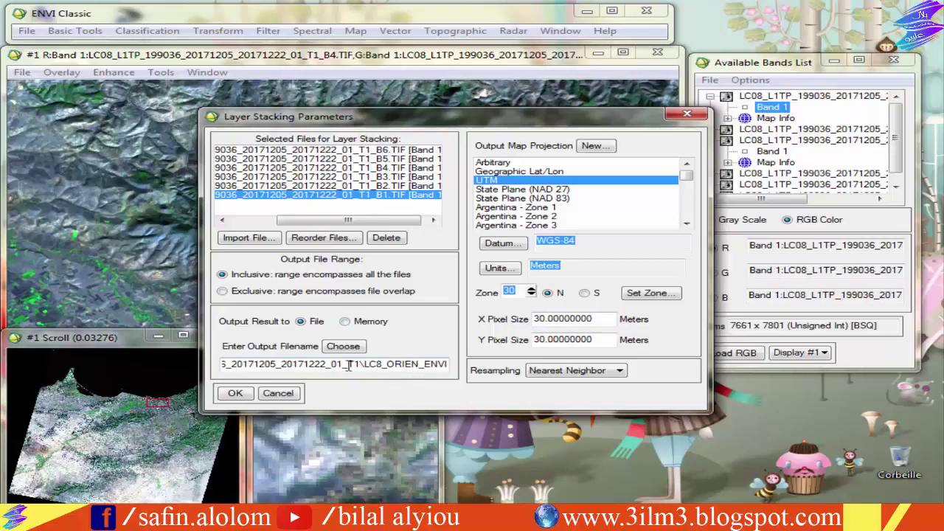
pyautogui.click(235, 394)
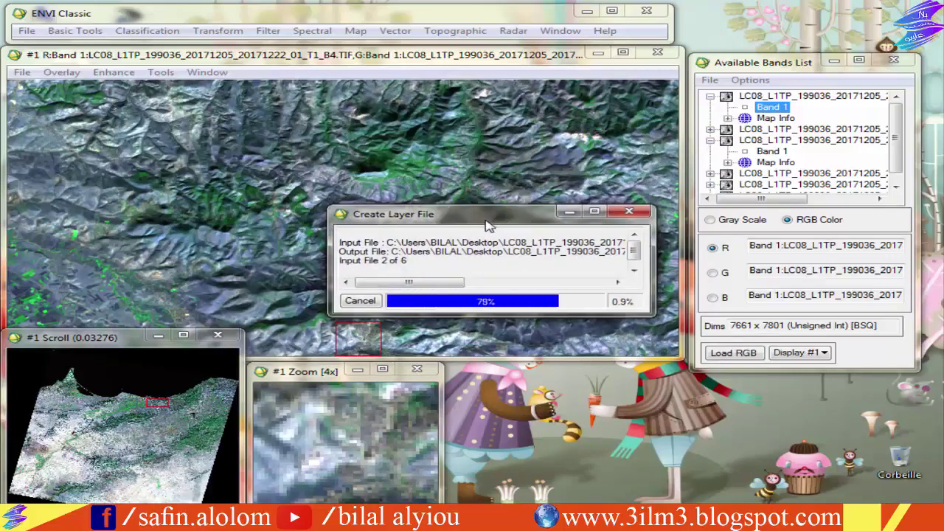
# - Inspect the layers of the new LC8_ORIEN_ENVI file in the Available Bands List, collapsing and expanding its entry
pyautogui.moveTo(741, 65); pyautogui.dragTo(713, 64)
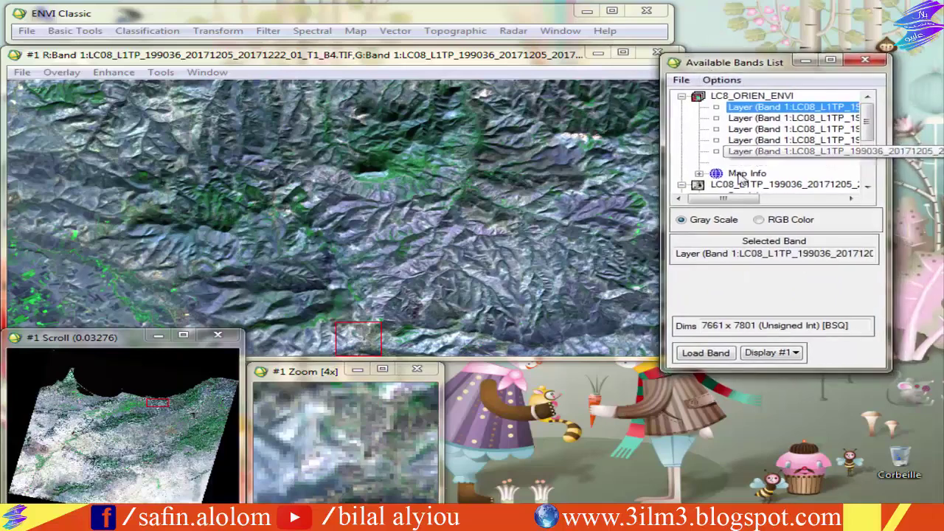
pyautogui.moveTo(738, 199)
pyautogui.mouseDown()
pyautogui.moveTo(823, 206)
pyautogui.moveTo(723, 210)
pyautogui.mouseUp()
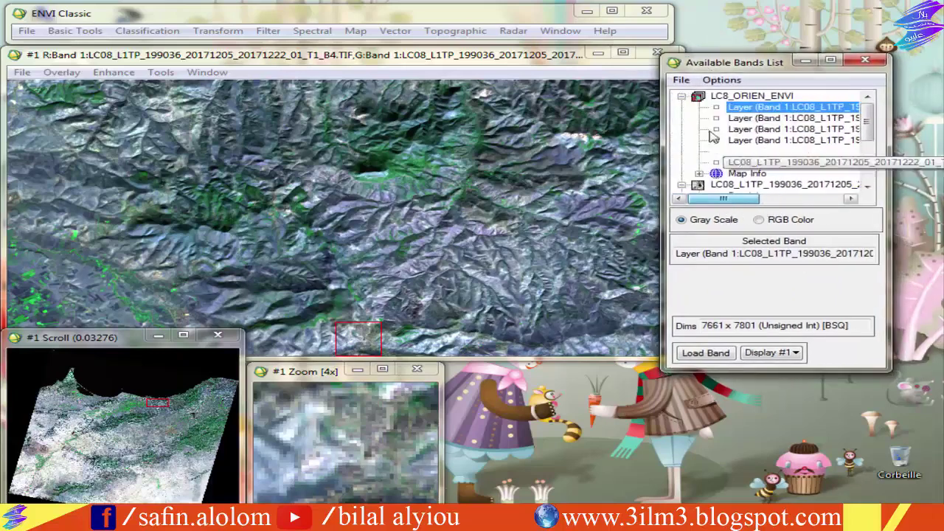
pyautogui.moveTo(726, 70); pyautogui.dragTo(596, 85)
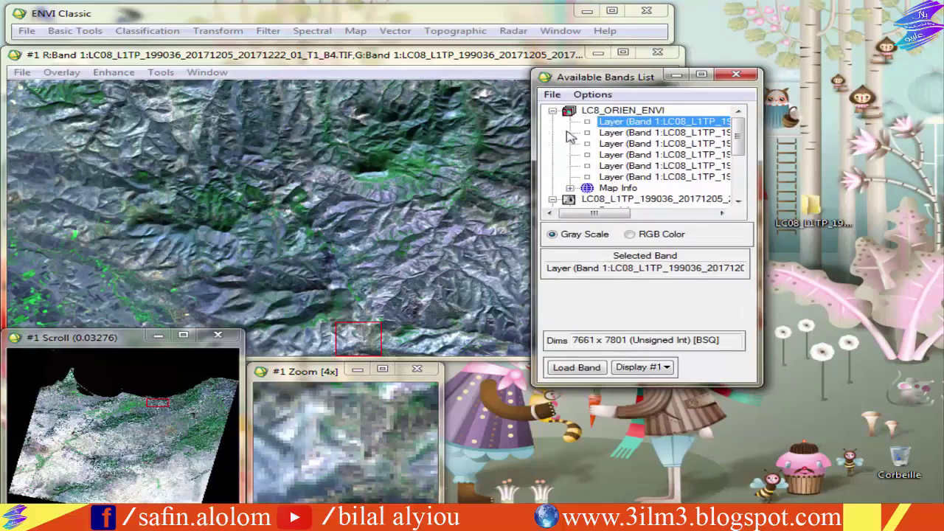
pyautogui.click(553, 111)
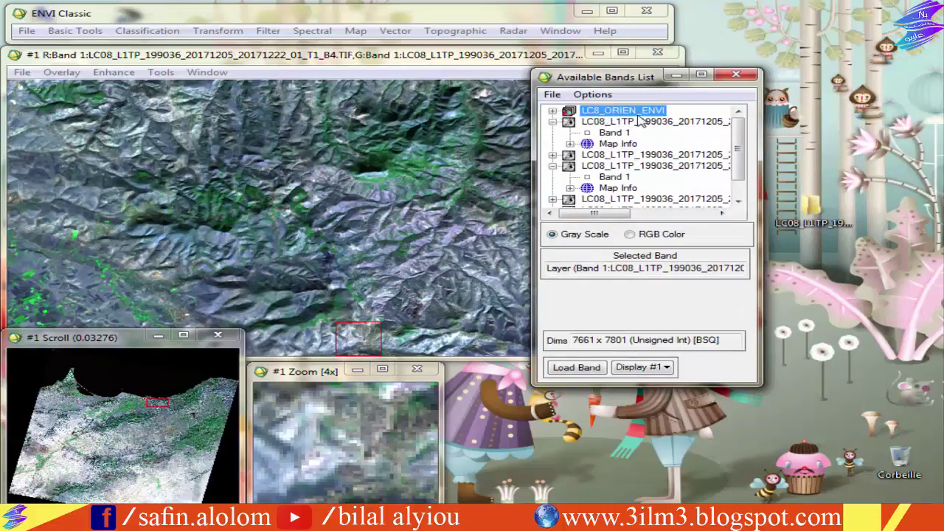
pyautogui.click(553, 111)
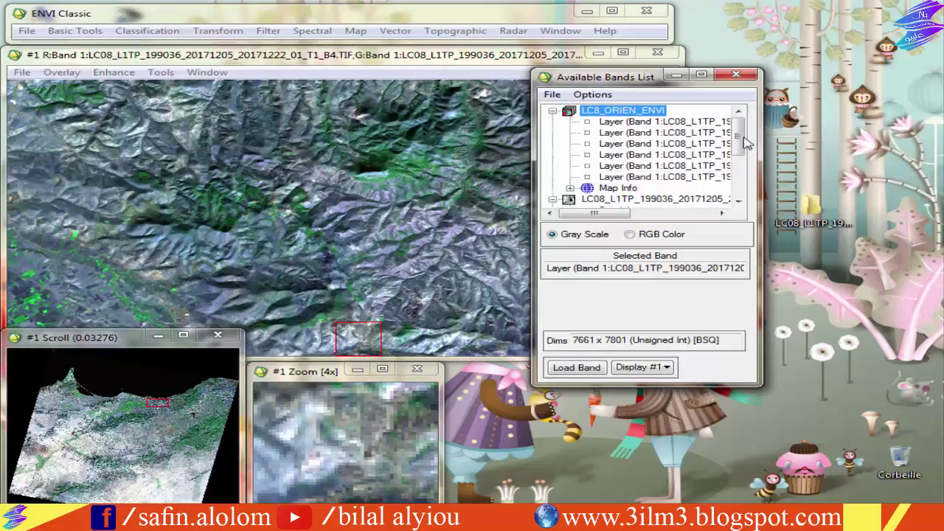
pyautogui.scroll(-1, 747, 144)
pyautogui.click(631, 145)
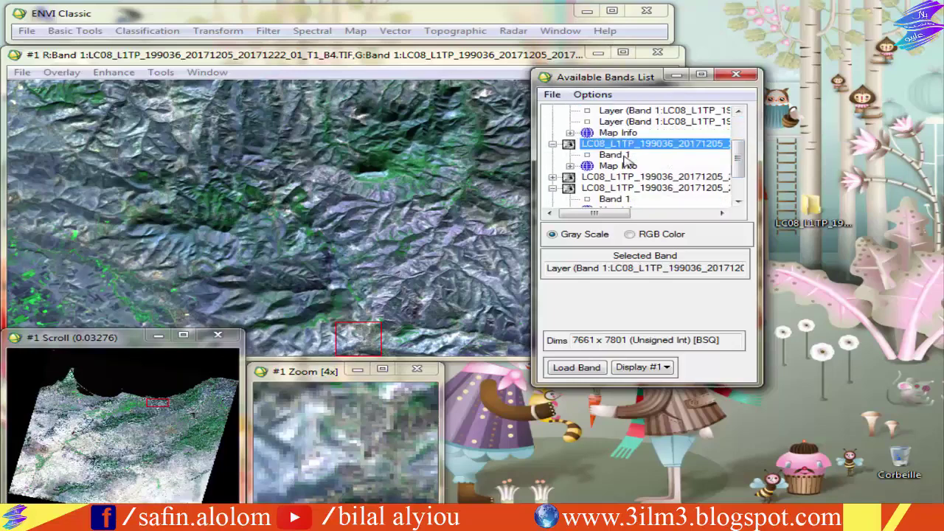
pyautogui.rightClick(599, 144)
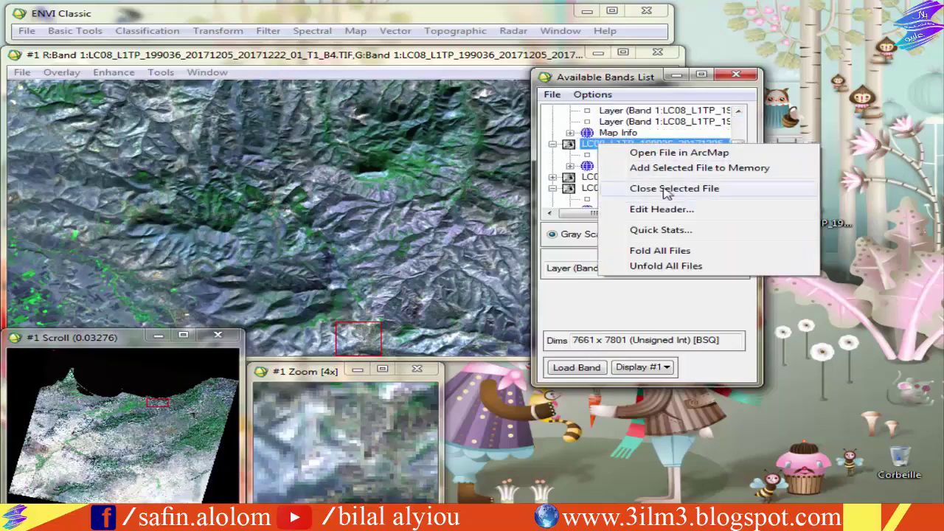
pyautogui.click(747, 145)
pyautogui.scroll(2, 649, 170)
pyautogui.click(552, 94)
pyautogui.click(593, 94)
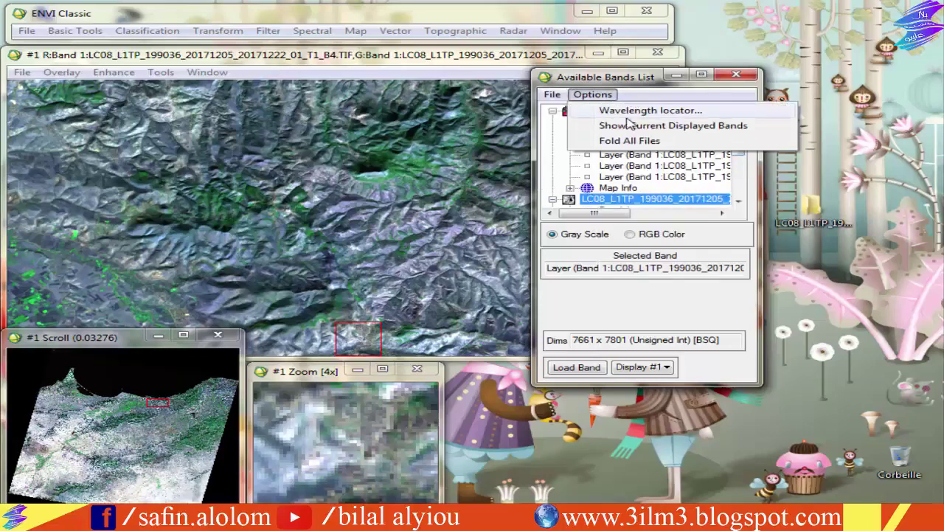
pyautogui.moveTo(552, 96)
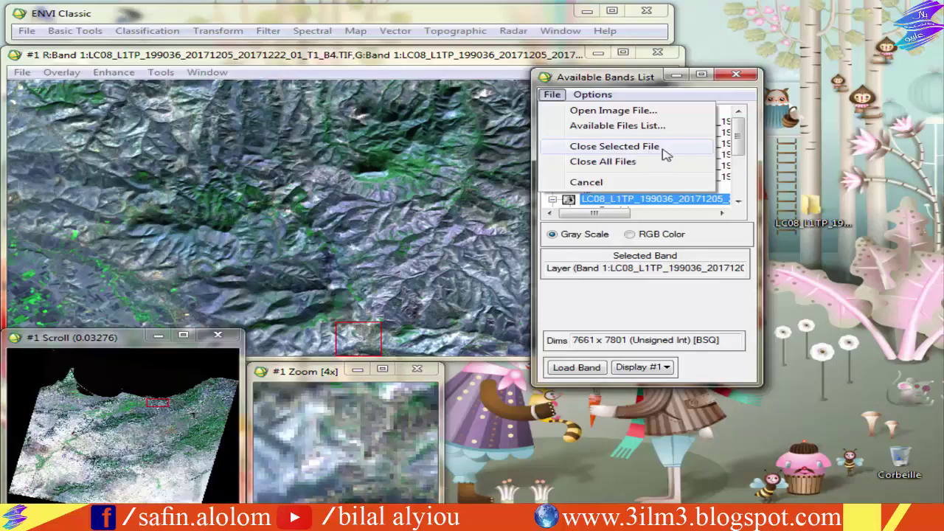
pyautogui.click(606, 168)
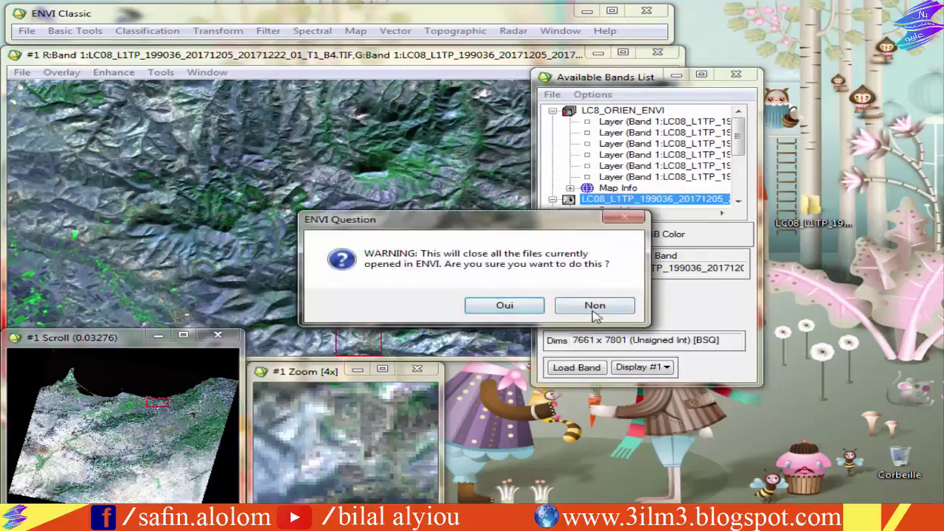
pyautogui.click(597, 307)
# - Close all files currently open in the Available Bands List and confirm the closure
pyautogui.click(591, 112)
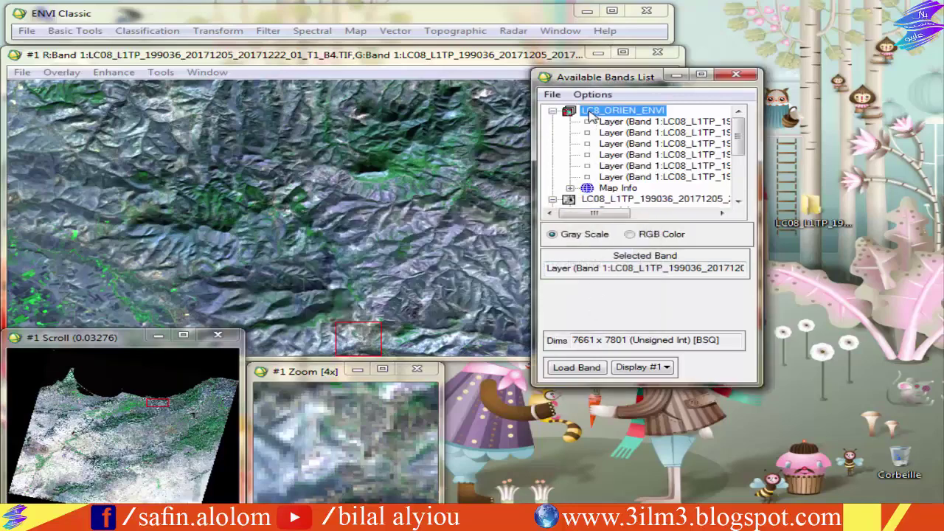
pyautogui.rightClick(590, 113)
pyautogui.click(551, 94)
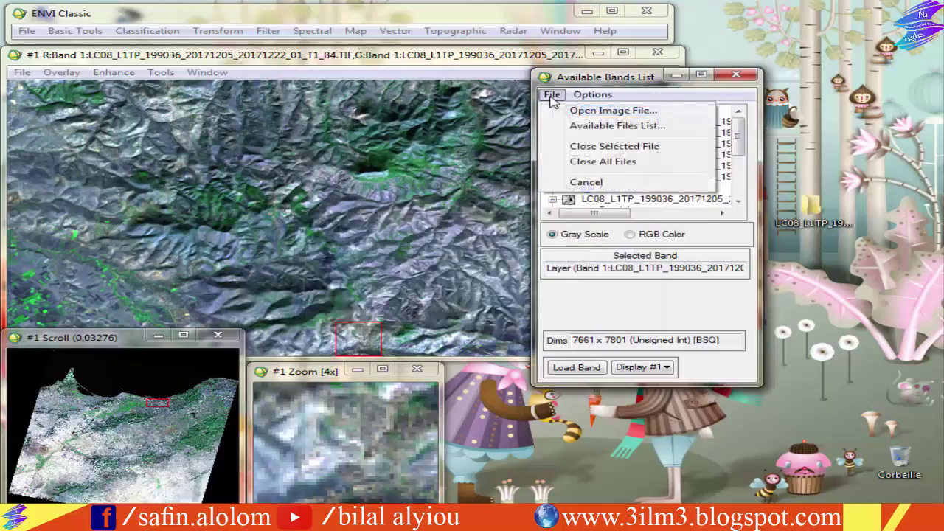
pyautogui.click(610, 169)
pyautogui.click(500, 307)
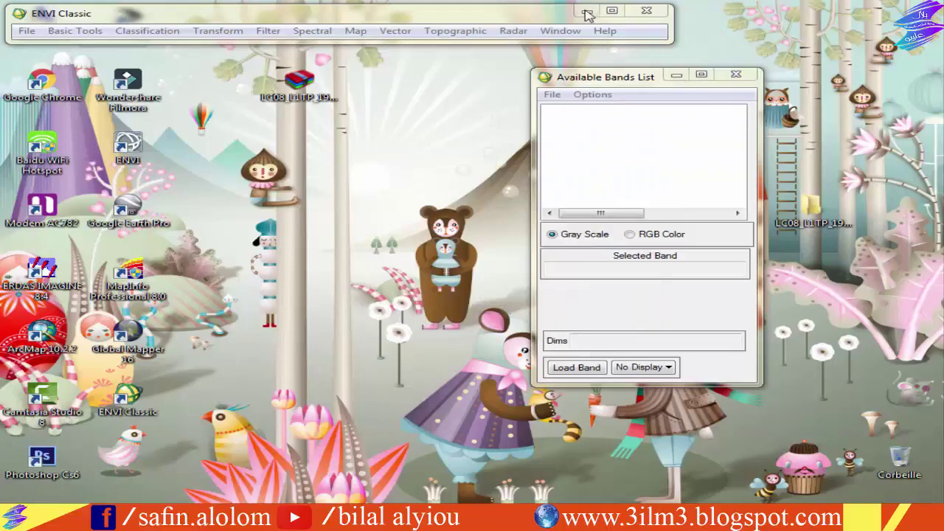
# - Open the stacked image file LC8_ORIEN_ENVI from the LC08_L1TP_199036_20171205_20171222_01_T1 folder
pyautogui.moveTo(627, 79); pyautogui.dragTo(111, 69)
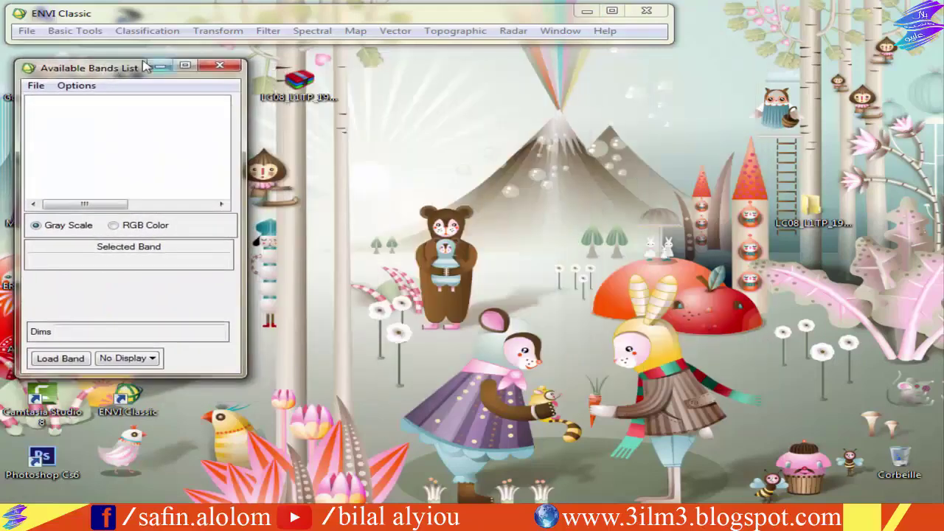
pyautogui.click(25, 31)
pyautogui.click(44, 47)
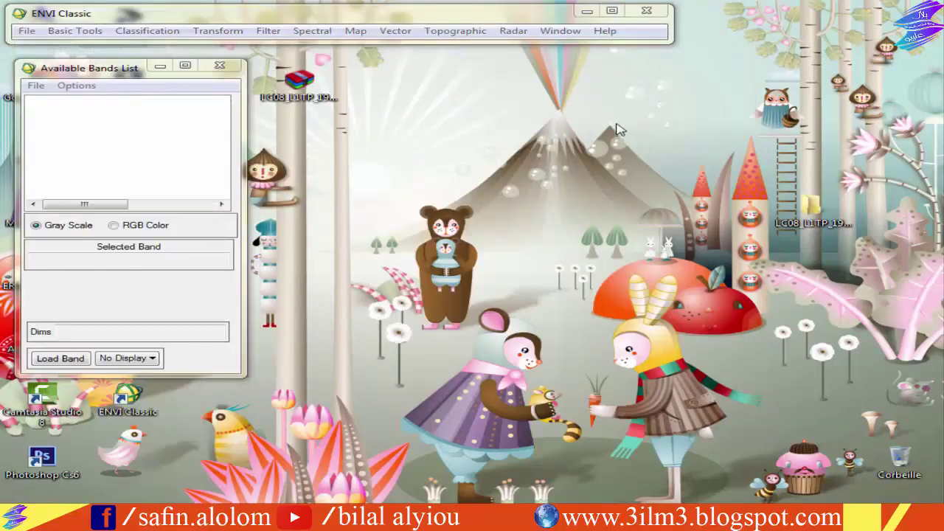
pyautogui.moveTo(483, 115); pyautogui.dragTo(446, 96)
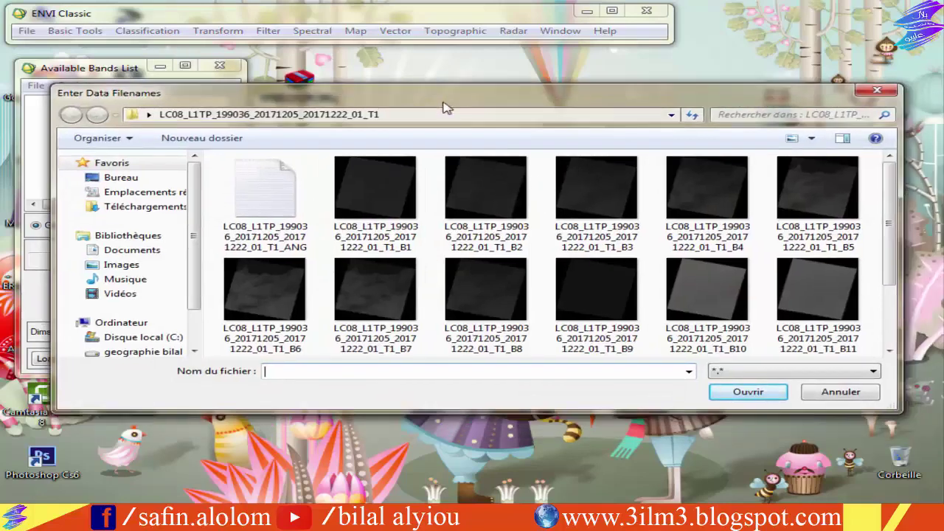
pyautogui.moveTo(897, 222); pyautogui.dragTo(895, 284)
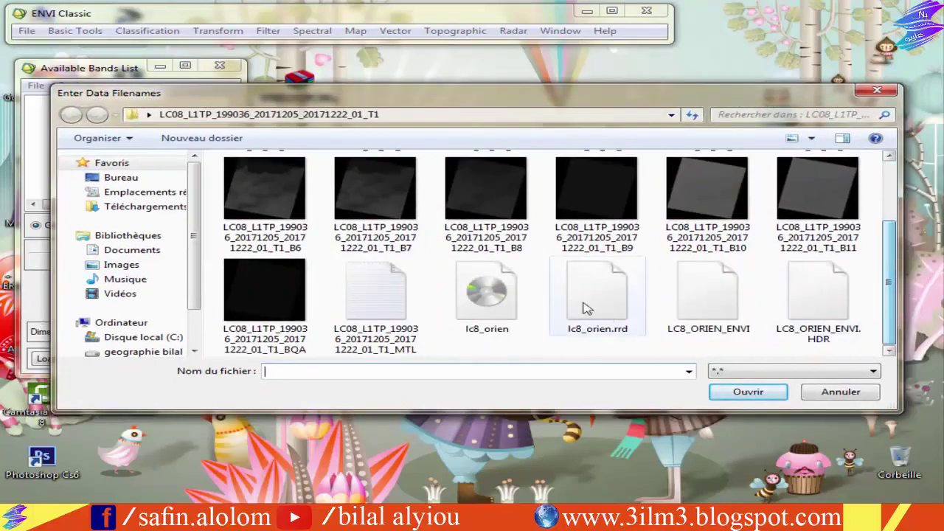
pyautogui.click(487, 286)
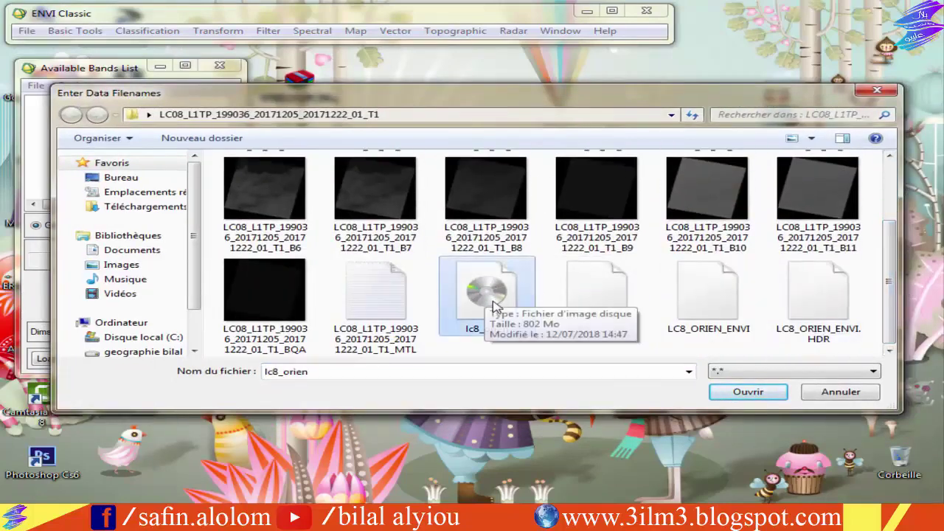
pyautogui.click(721, 322)
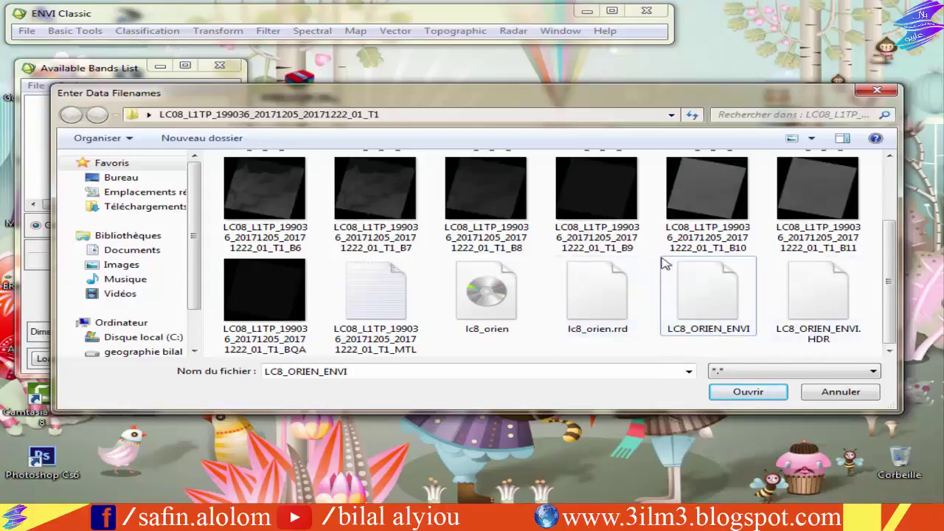
pyautogui.moveTo(654, 249); pyautogui.dragTo(862, 353)
pyautogui.click(693, 299)
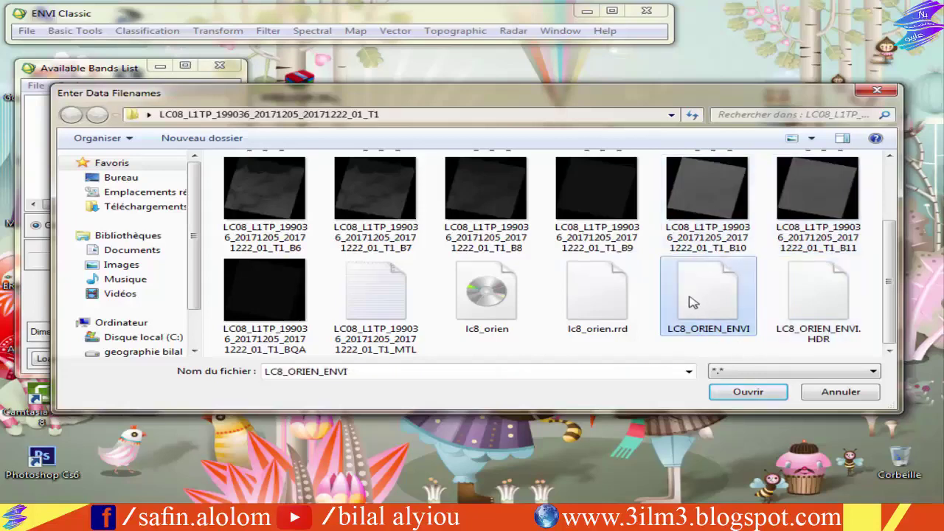
pyautogui.click(754, 393)
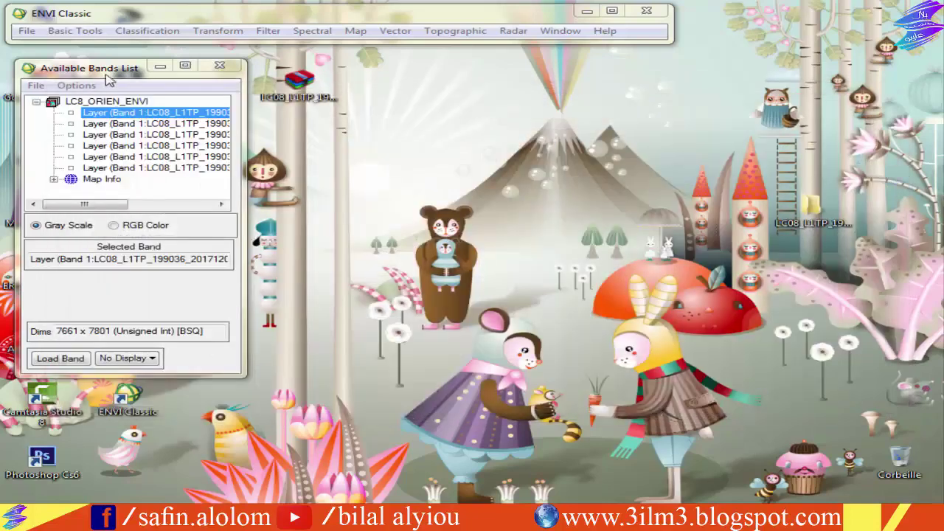
# - Load the first layer of LC8_ORIEN_ENVI as a gray scale image in a new display
pyautogui.moveTo(96, 68); pyautogui.dragTo(190, 68)
pyautogui.click(209, 119)
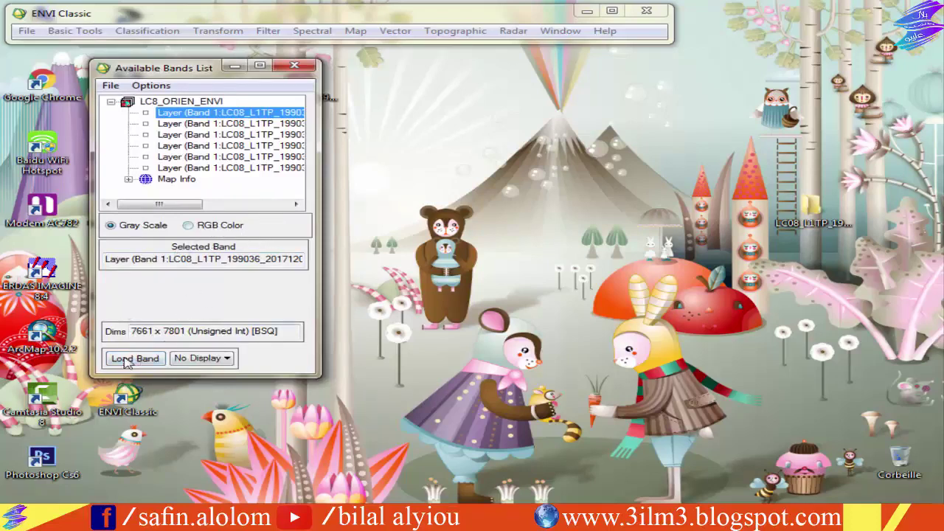
pyautogui.moveTo(162, 67); pyautogui.dragTo(114, 62)
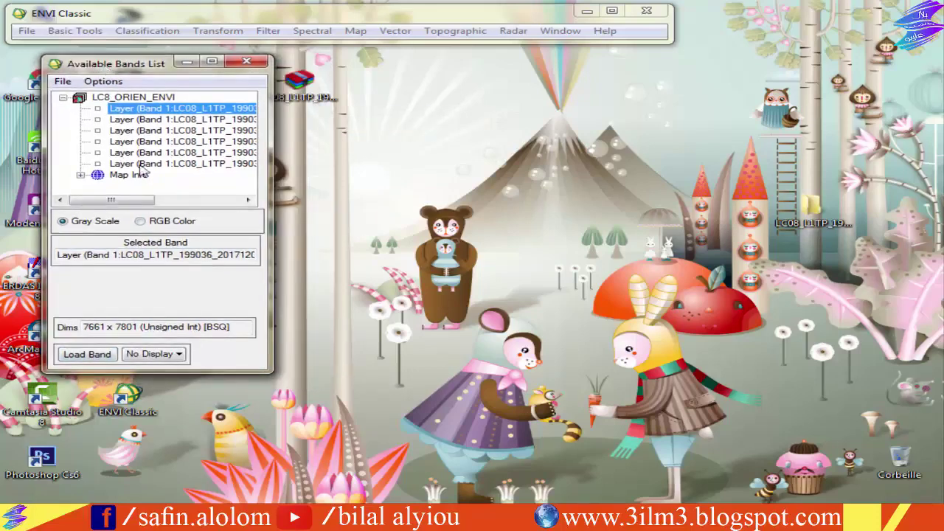
pyautogui.click(92, 357)
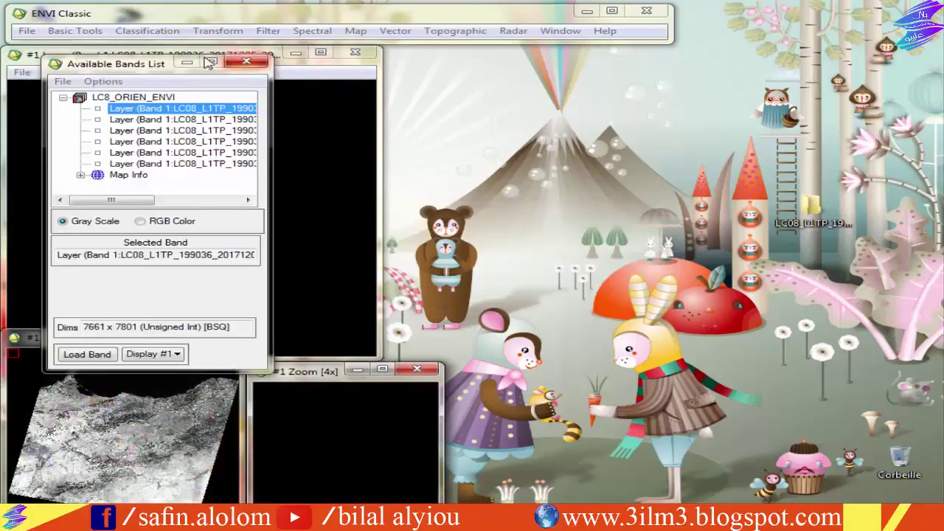
# - Spread the image, scroll and zoom windows apart and move the displayed area to the mountains in the scene's north
pyautogui.moveTo(131, 56); pyautogui.dragTo(663, 74)
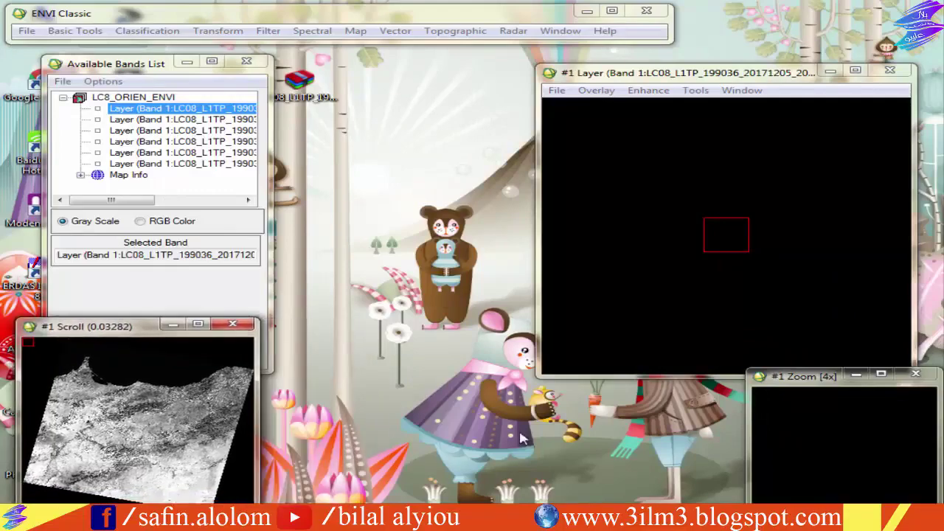
pyautogui.moveTo(775, 387); pyautogui.dragTo(365, 350)
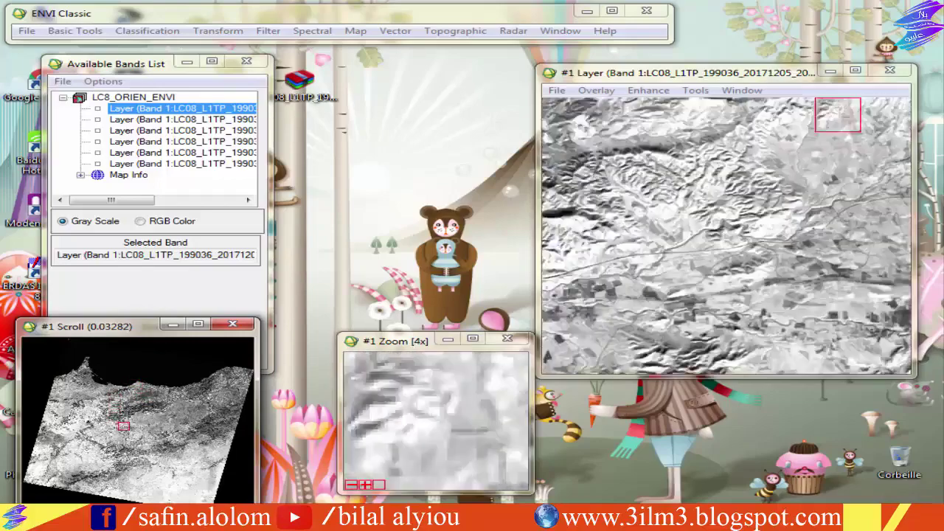
pyautogui.moveTo(137, 433); pyautogui.dragTo(177, 395)
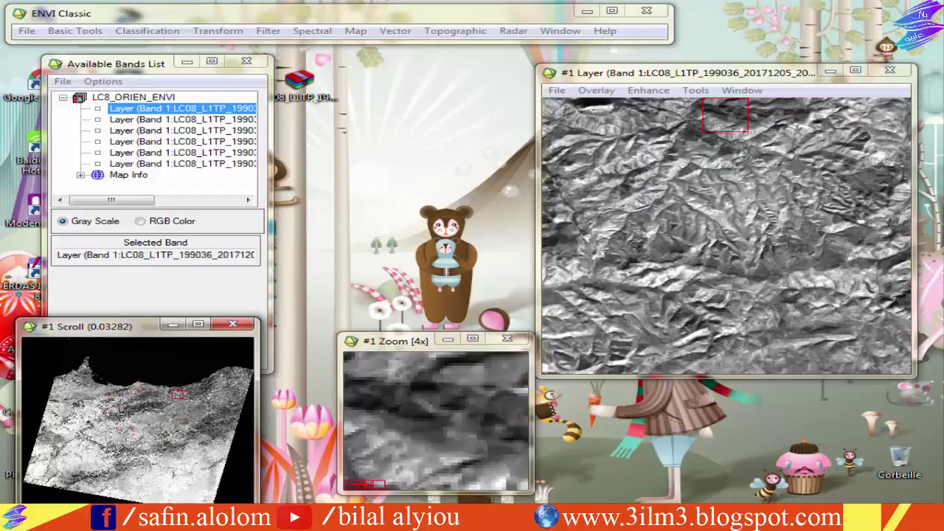
# - Compare the layers of LC8_ORIEN_ENVI by loading them one after another in Display #1
pyautogui.click(126, 120)
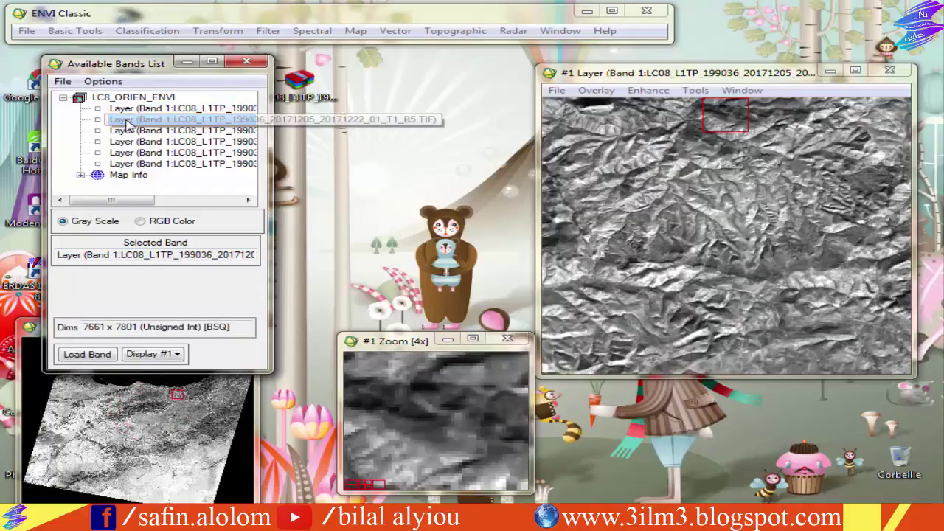
pyautogui.doubleClick(128, 120)
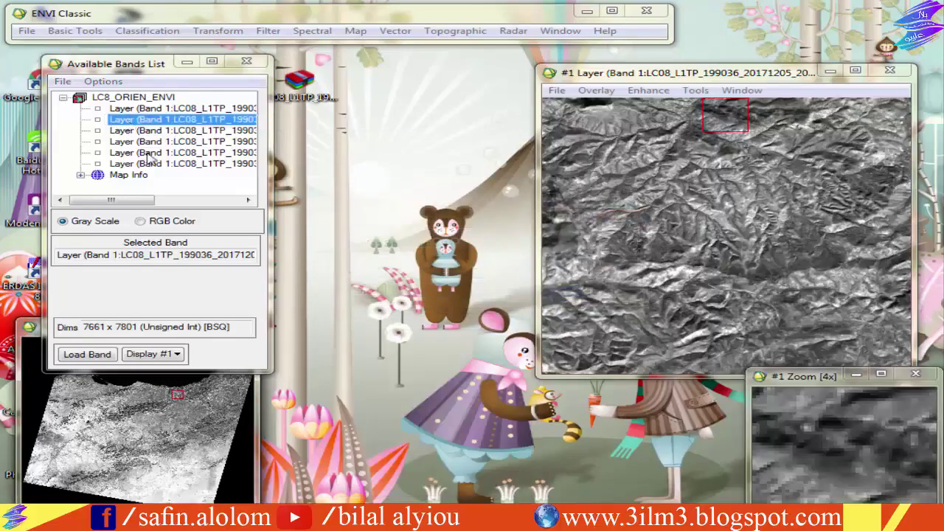
pyautogui.doubleClick(136, 131)
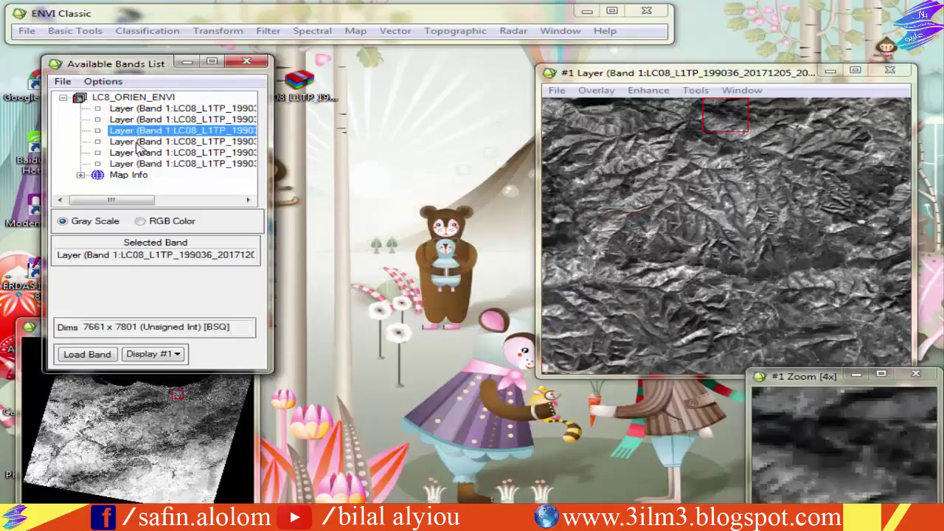
pyautogui.doubleClick(136, 142)
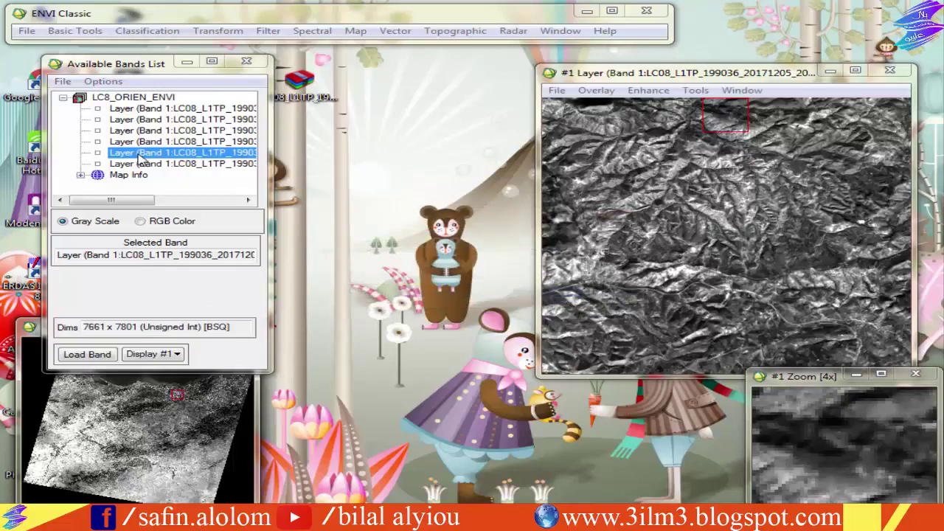
pyautogui.click(145, 163)
pyautogui.doubleClick(146, 111)
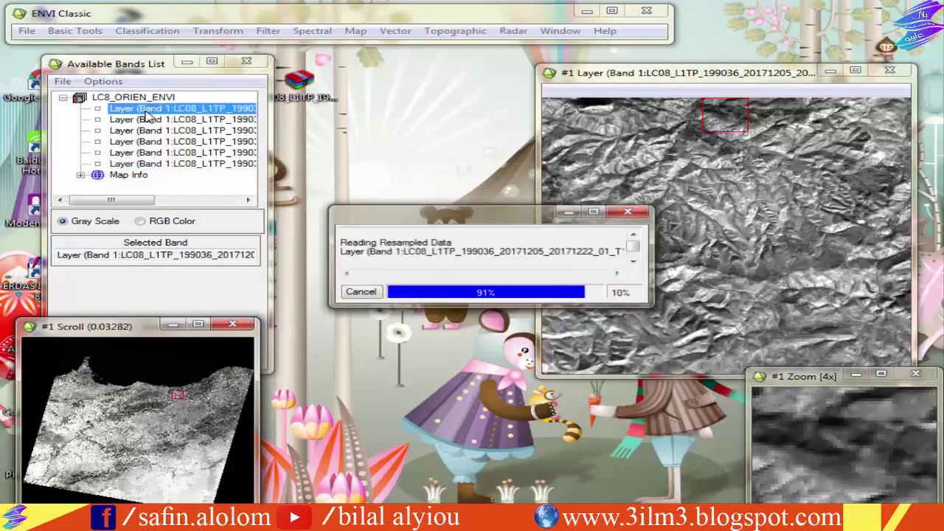
pyautogui.doubleClick(151, 119)
pyautogui.doubleClick(157, 131)
pyautogui.doubleClick(162, 142)
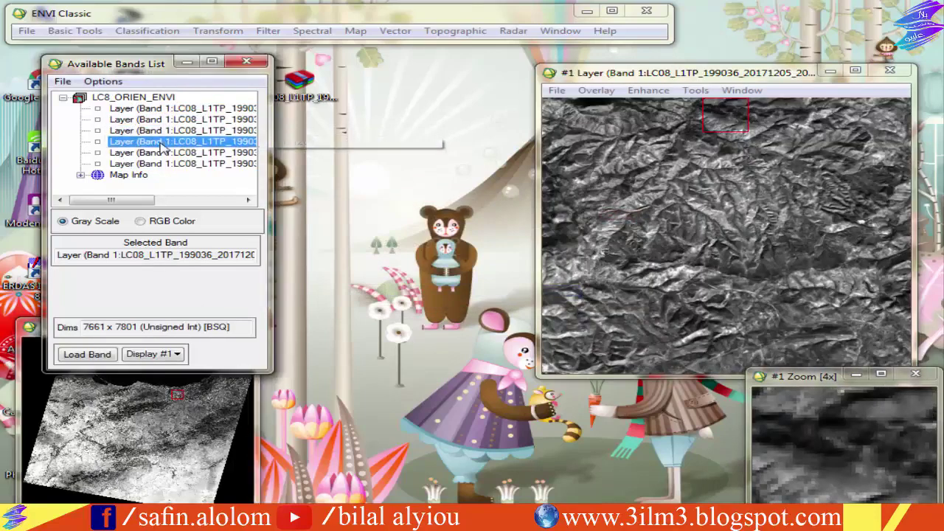
pyautogui.doubleClick(165, 153)
pyautogui.doubleClick(168, 164)
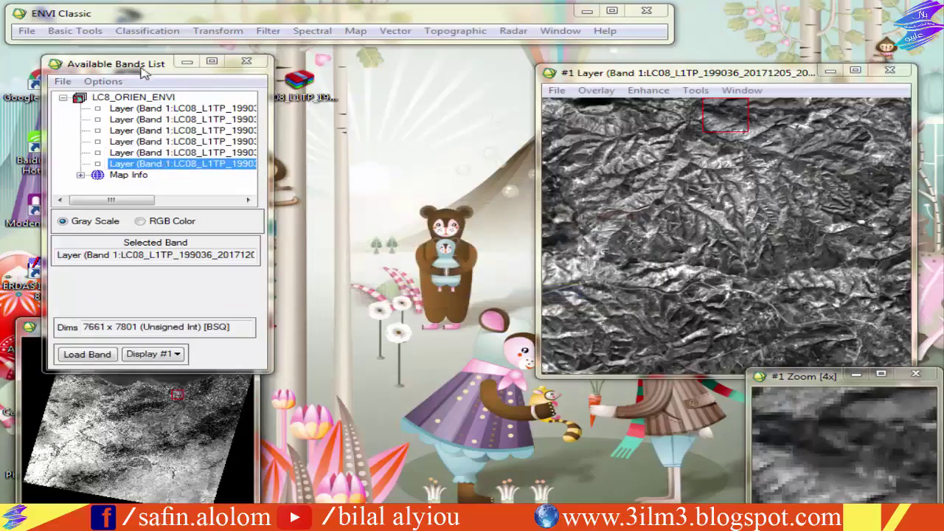
# - Open the header information of LC8_ORIEN_ENVI and bring up its band names for editing
pyautogui.click(115, 96)
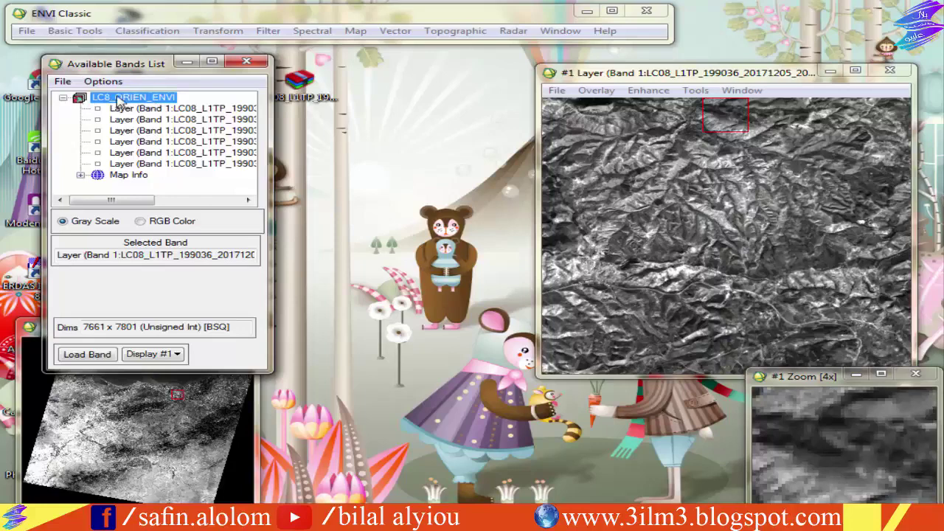
pyautogui.rightClick(120, 101)
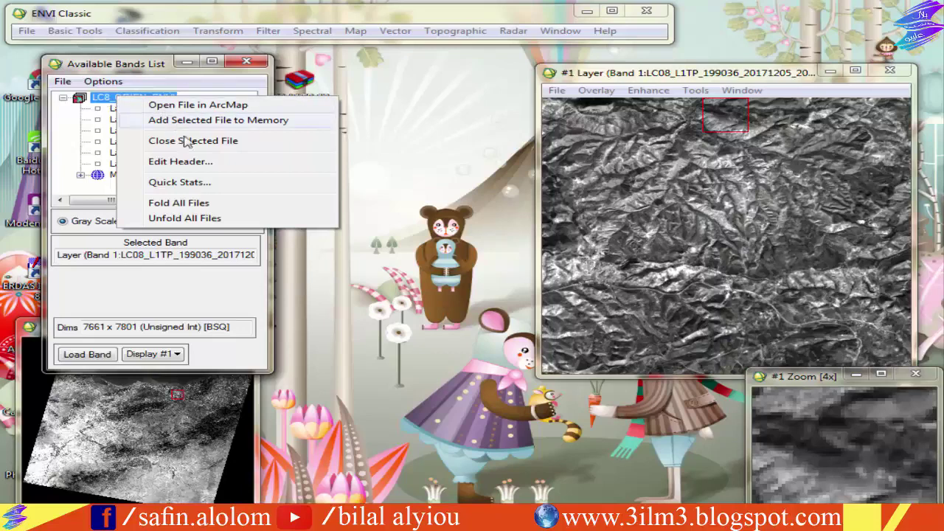
pyautogui.click(202, 170)
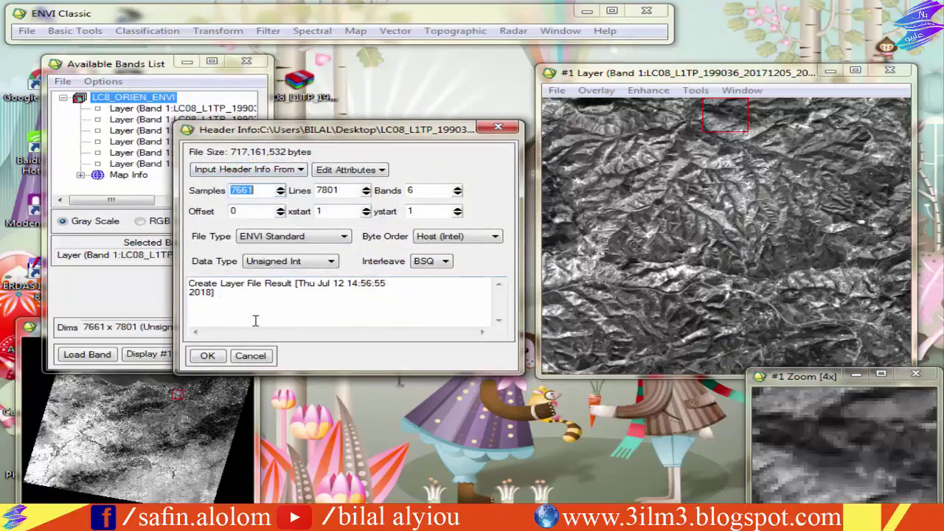
pyautogui.click(351, 170)
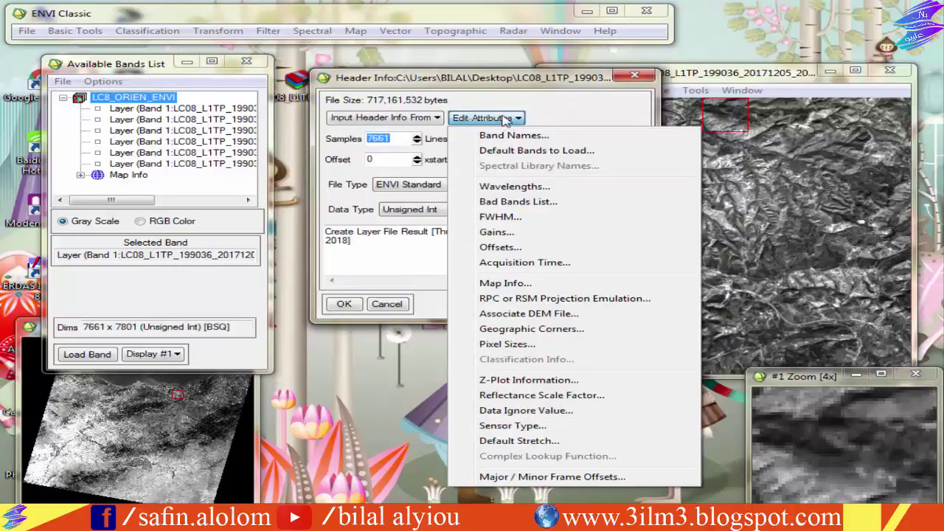
pyautogui.click(536, 142)
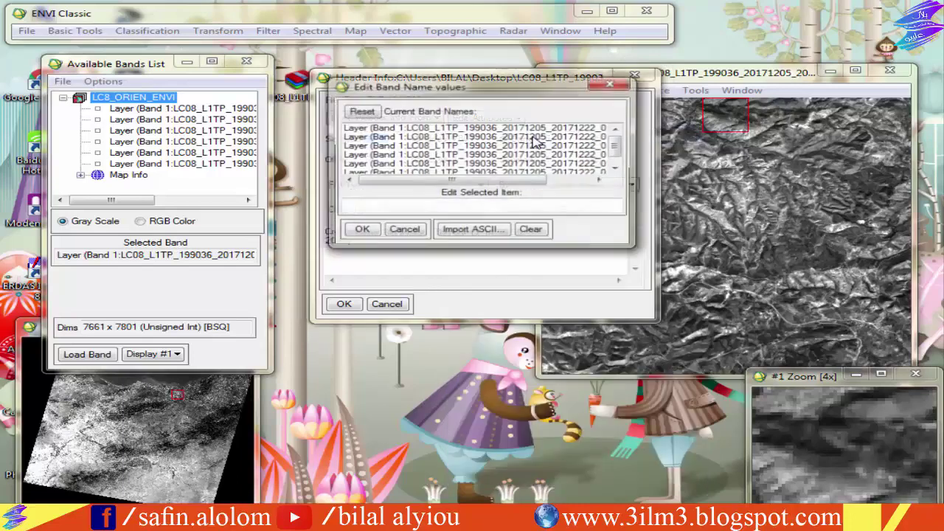
pyautogui.moveTo(490, 99); pyautogui.dragTo(306, 119)
pyautogui.moveTo(352, 205); pyautogui.dragTo(213, 205)
# - Rename the layer made from B6.TIF as b6 and the layer made from B5.TIF as b5
pyautogui.click(437, 192)
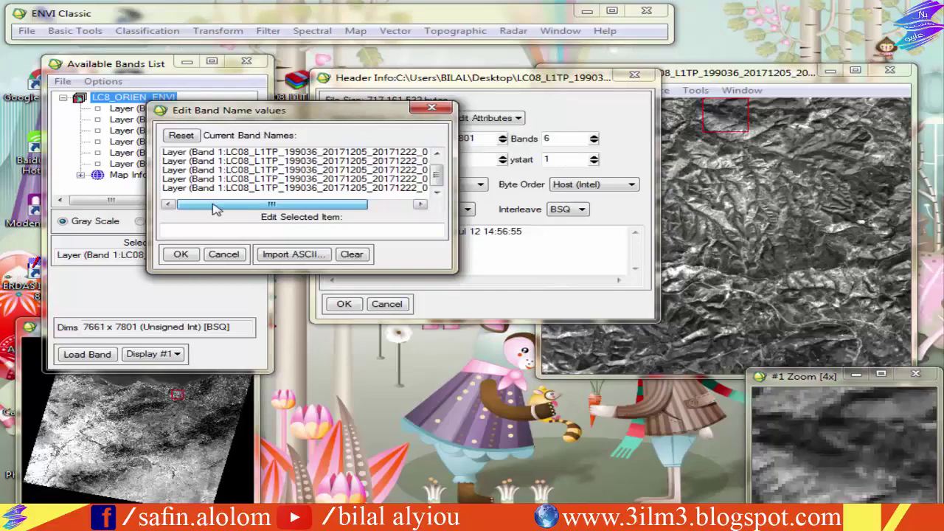
pyautogui.click(231, 157)
pyautogui.moveTo(437, 176); pyautogui.dragTo(437, 169)
pyautogui.click(365, 153)
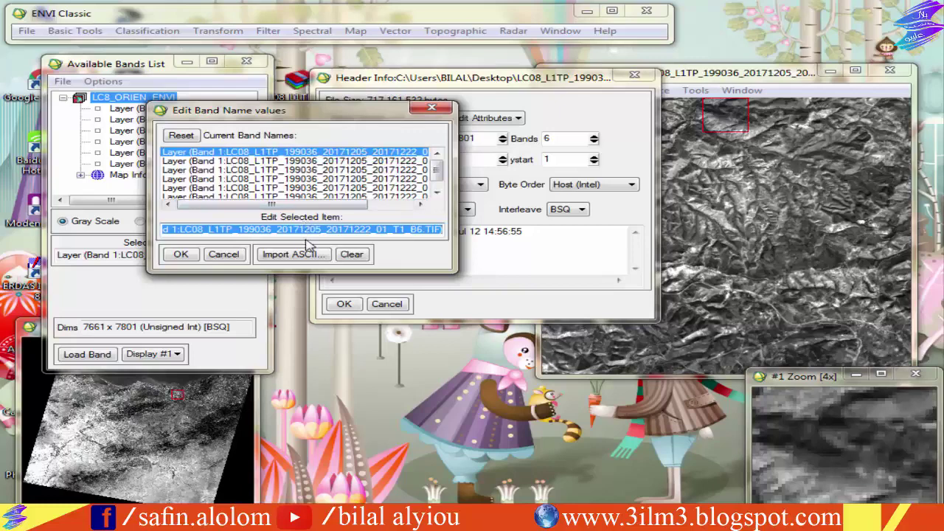
pyautogui.moveTo(360, 205); pyautogui.dragTo(406, 205)
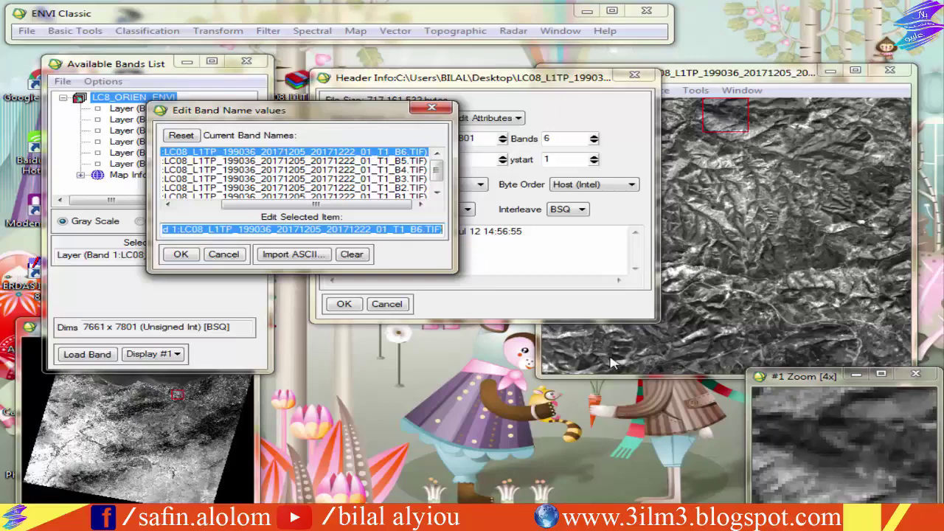
pyautogui.write('b6')
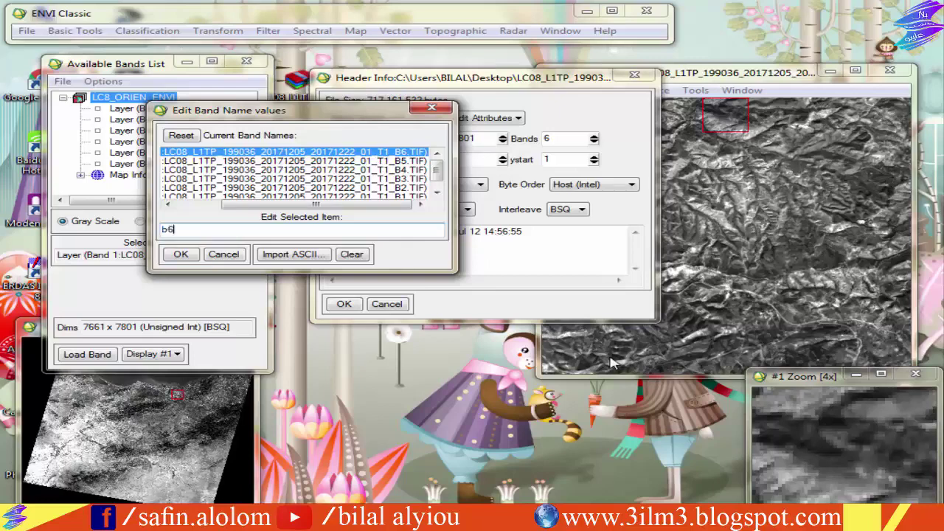
pyautogui.press('Return')
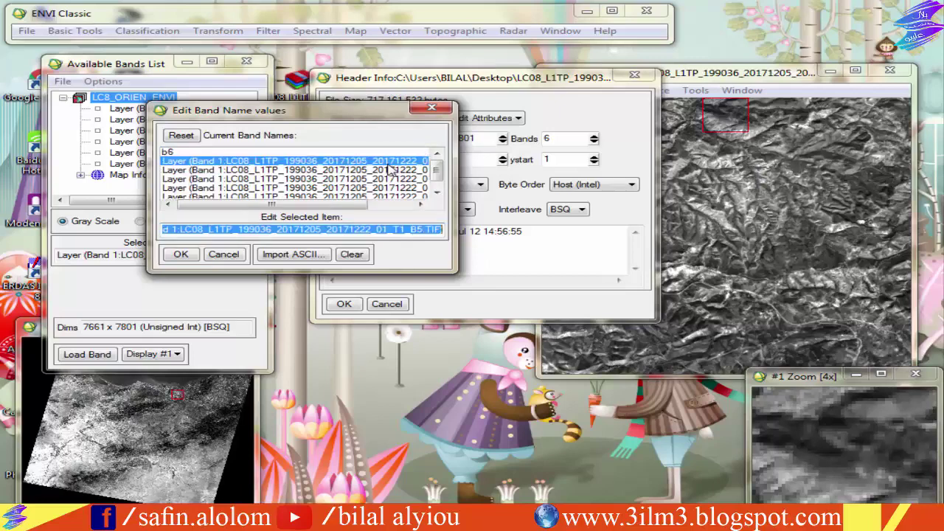
pyautogui.write('b')
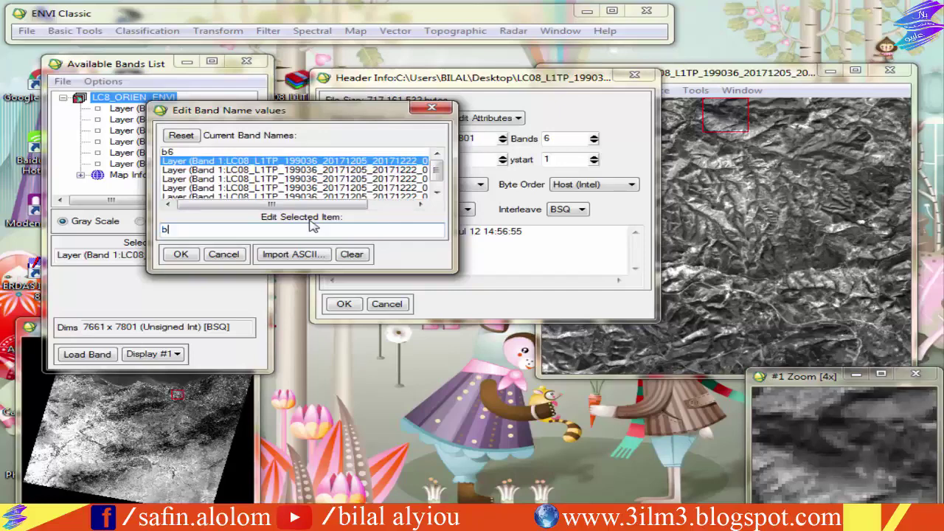
pyautogui.write('5')
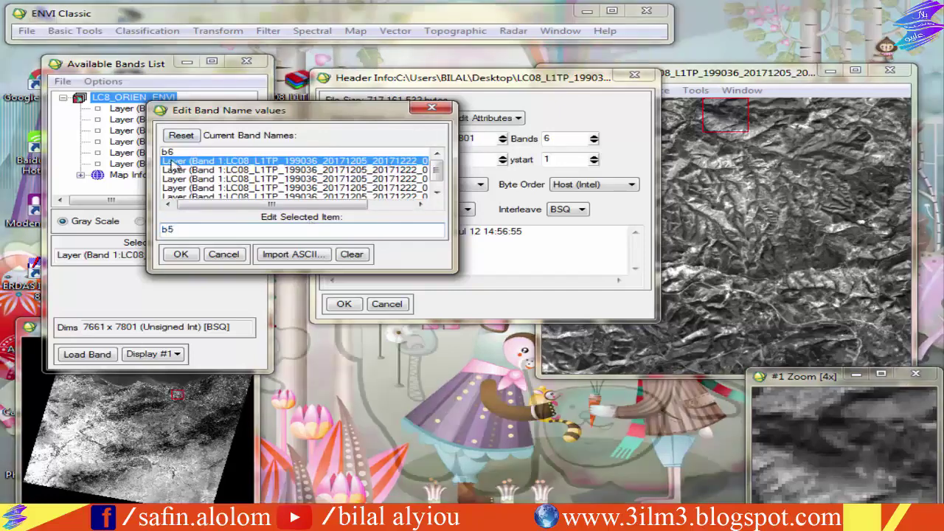
pyautogui.press('Return')
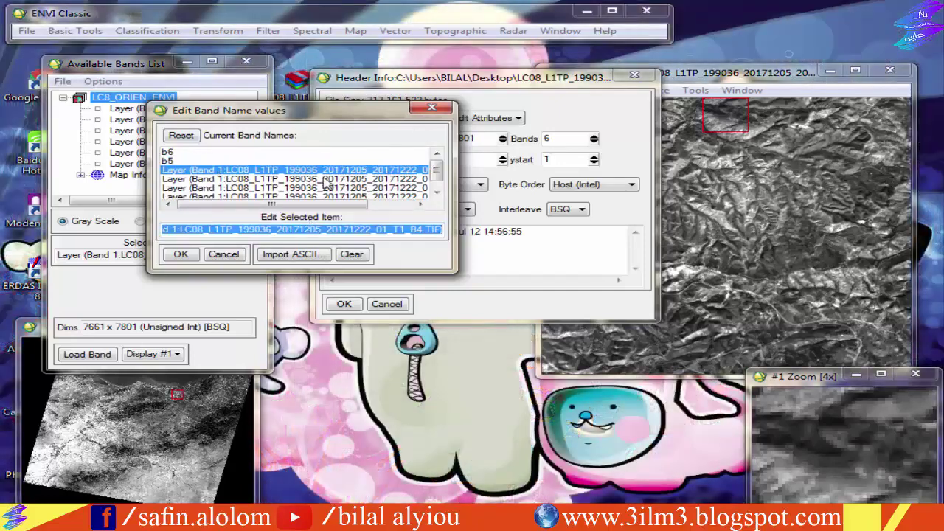
# - Rename the layer made from B4.TIF as b4 and the layer made from B3.TIF as b3
pyautogui.click(387, 204)
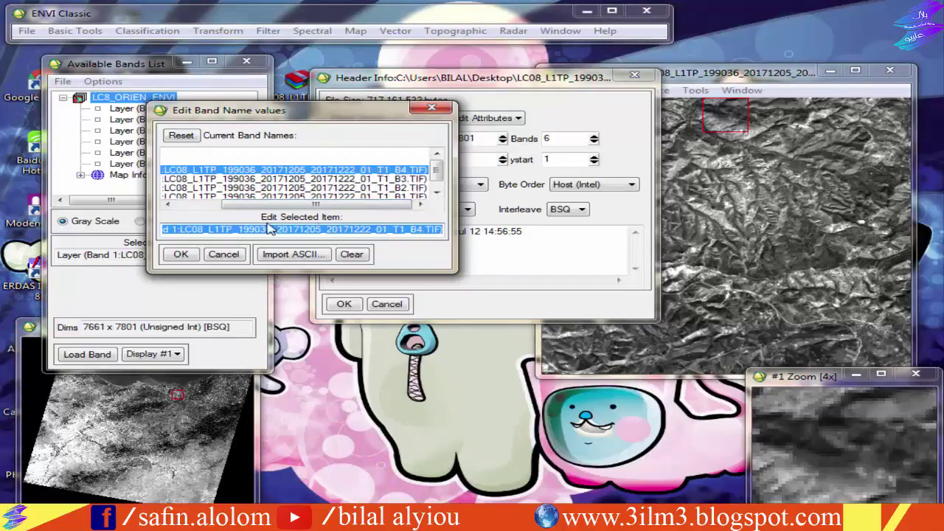
pyautogui.write('b4')
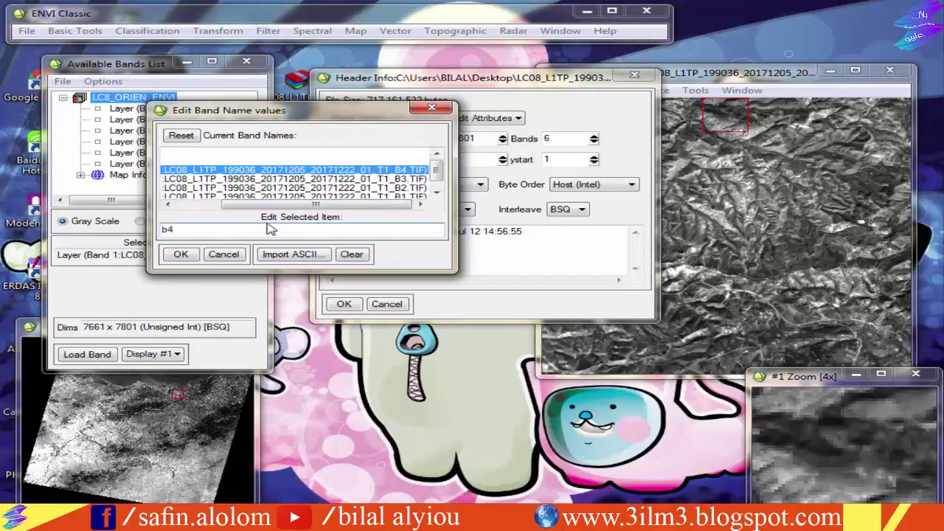
pyautogui.click(328, 180)
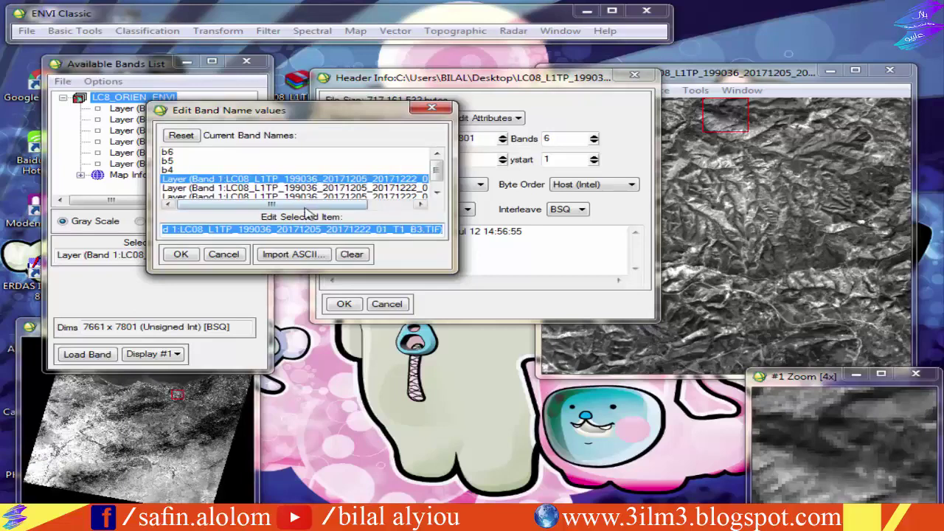
pyautogui.moveTo(305, 207); pyautogui.dragTo(339, 206)
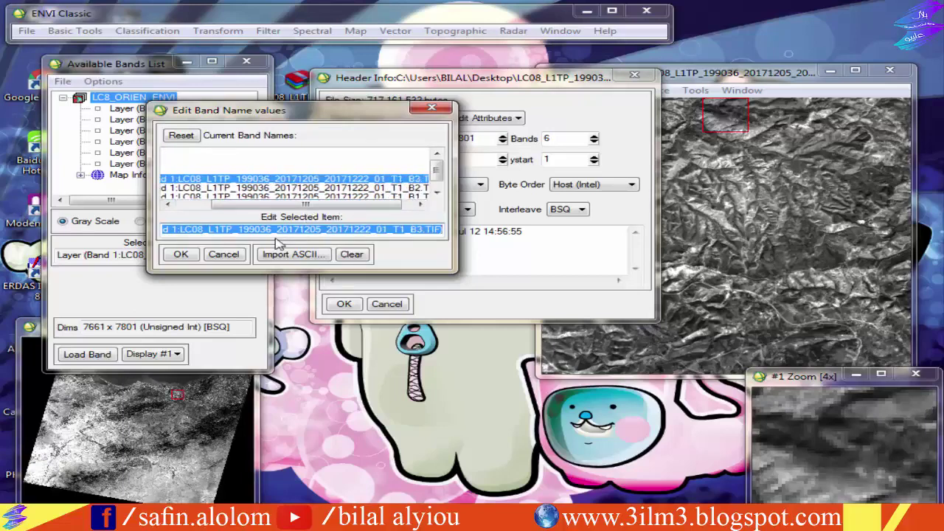
pyautogui.write('b3')
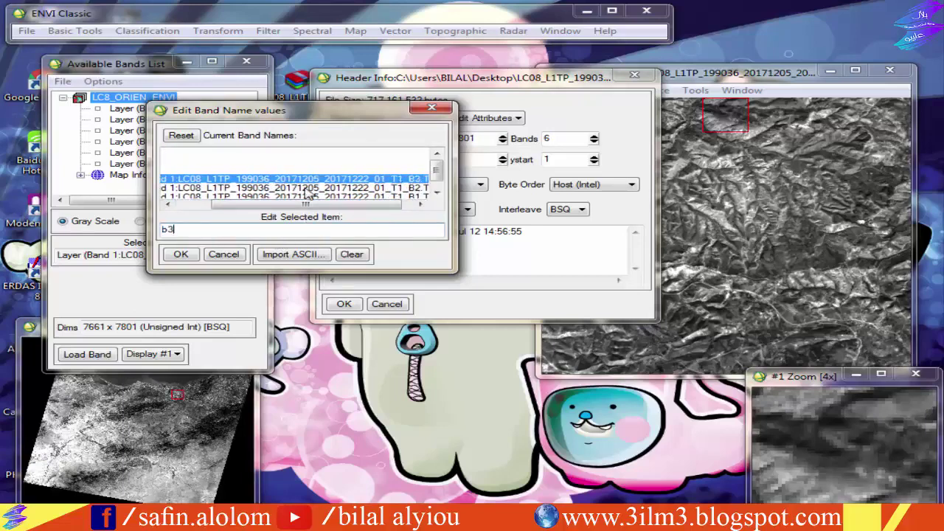
pyautogui.press('Return')
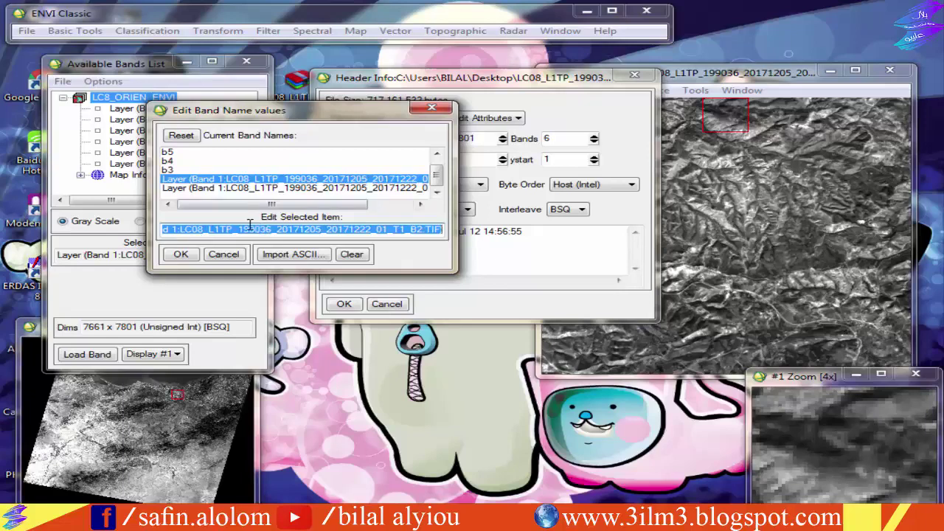
# - Rename the remaining B2 and B1 layers as b2 and b1 and save the new band names to the header
pyautogui.write('b1')
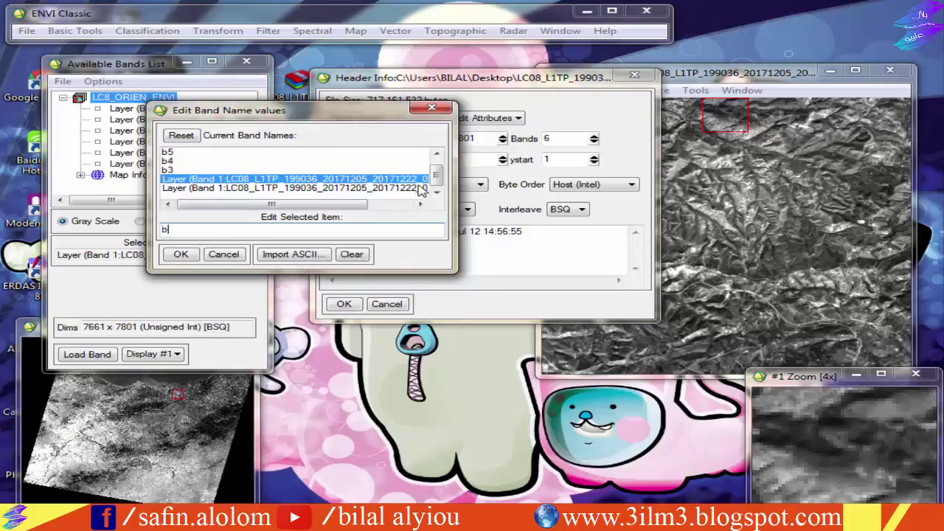
pyautogui.press('Return')
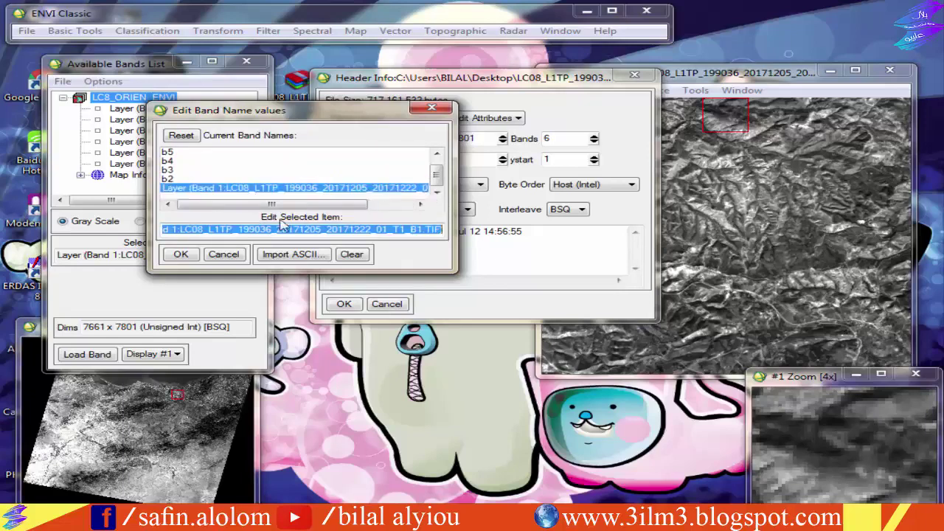
pyautogui.write('b1')
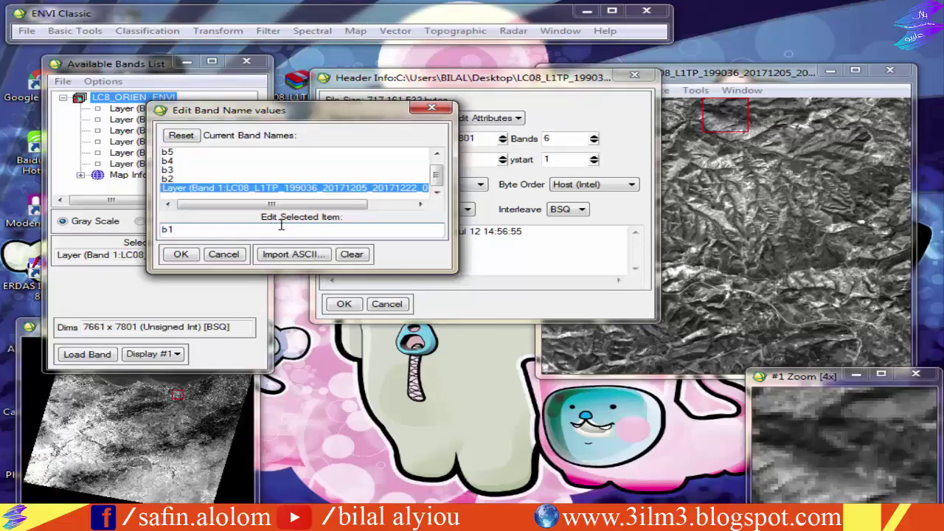
pyautogui.moveTo(213, 109); pyautogui.dragTo(351, 117)
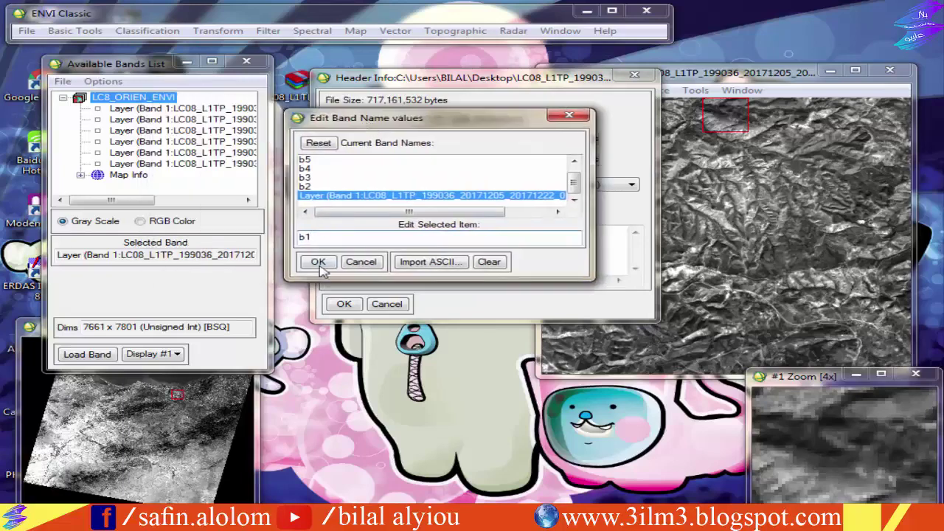
pyautogui.click(318, 264)
pyautogui.moveTo(369, 80); pyautogui.dragTo(450, 80)
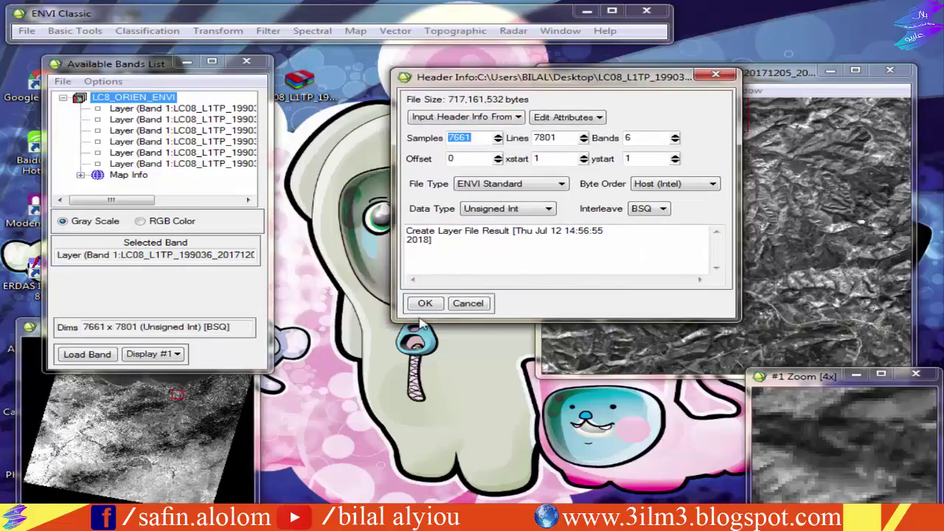
pyautogui.click(425, 304)
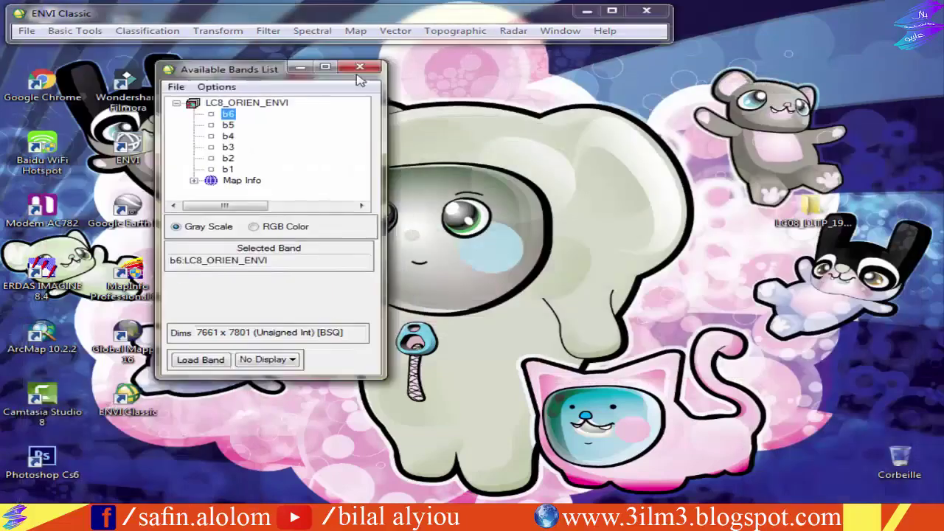
# - Move the Available Bands List out of the way and check the renamed bands of LC8_ORIEN_ENVI
pyautogui.moveTo(111, 64); pyautogui.dragTo(601, 93)
pyautogui.click(606, 172)
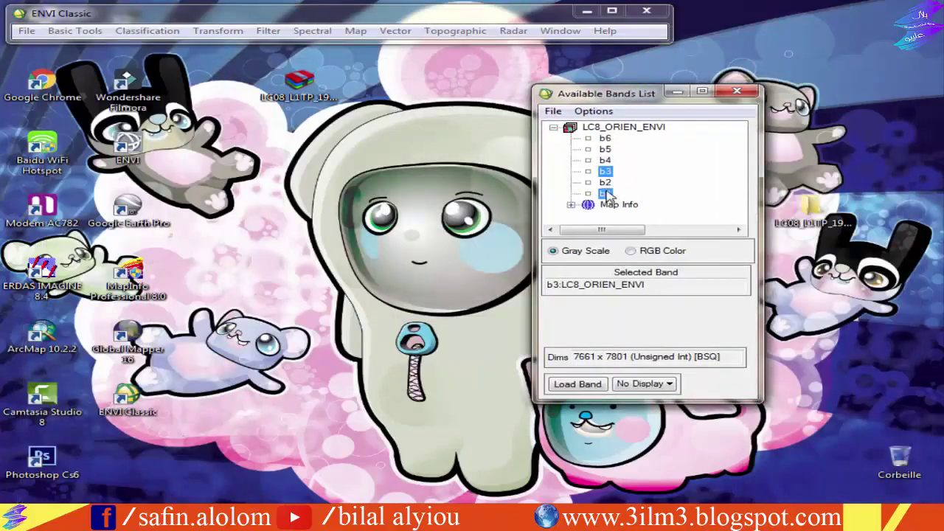
pyautogui.click(605, 193)
pyautogui.click(606, 138)
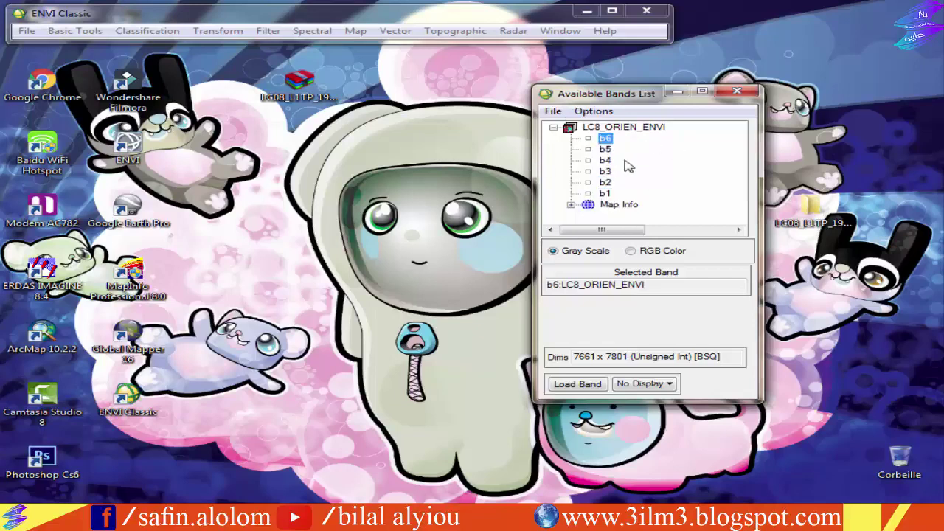
pyautogui.moveTo(633, 97); pyautogui.dragTo(784, 81)
pyautogui.click(751, 172)
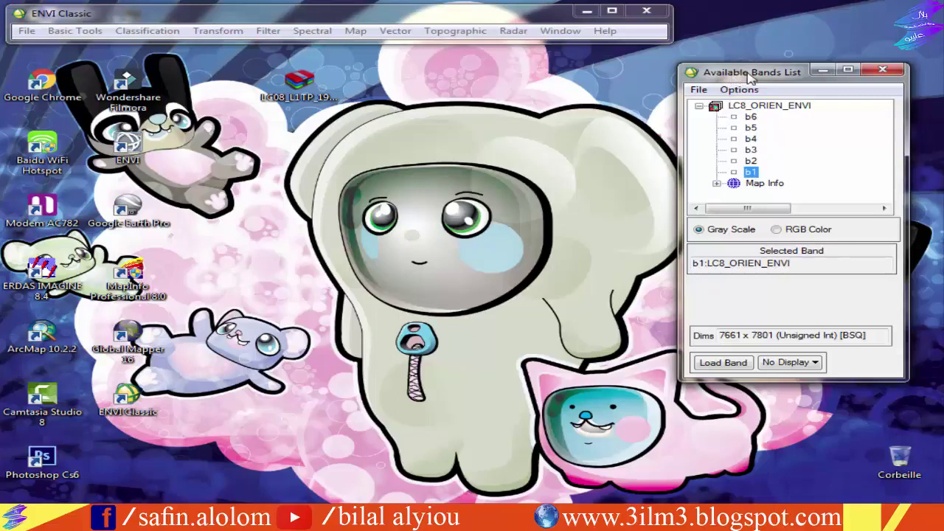
pyautogui.moveTo(751, 76)
pyautogui.mouseDown()
pyautogui.moveTo(732, 74)
pyautogui.moveTo(757, 69)
pyautogui.moveTo(760, 77)
pyautogui.moveTo(736, 69)
pyautogui.mouseUp()
# - Load LC8_ORIEN_ENVI as an RGB composite with b6 in red, b1 in green and b6 in blue in a new display
pyautogui.click(734, 103)
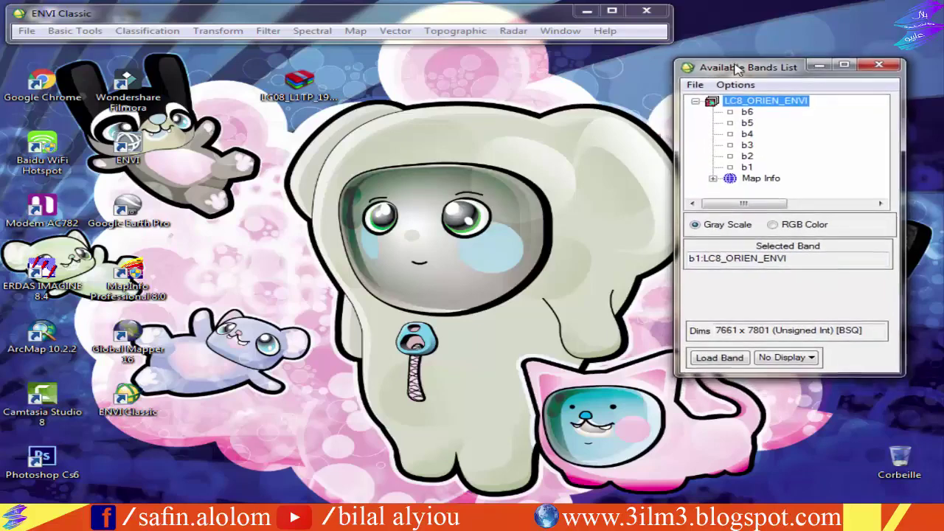
pyautogui.click(772, 223)
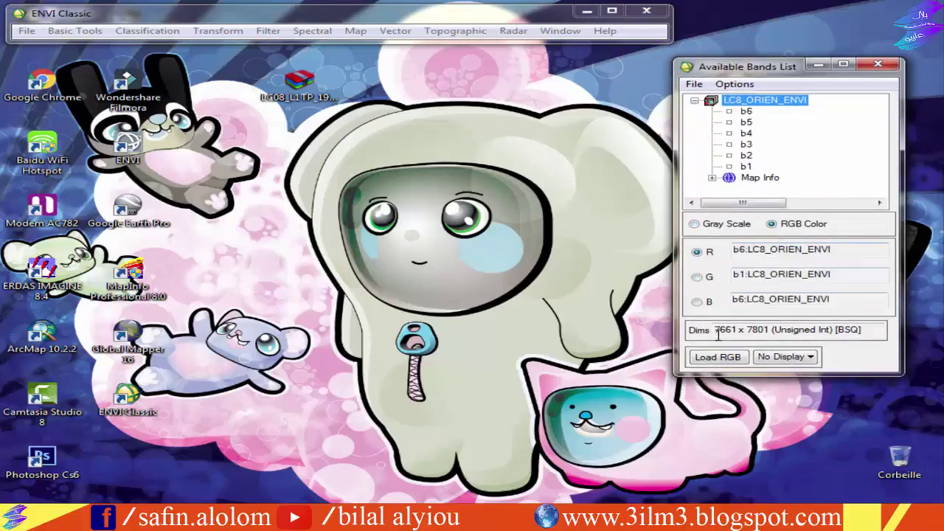
pyautogui.click(719, 358)
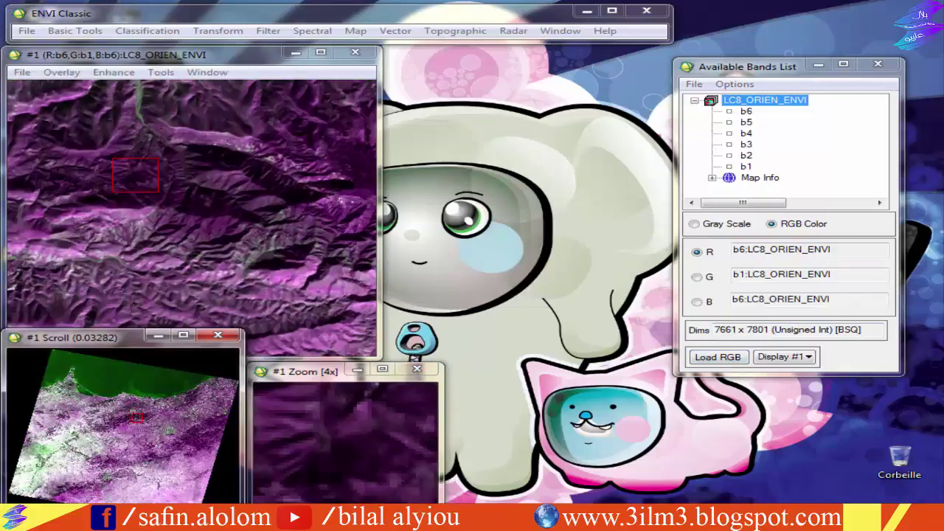
# - Examine the colour composite over the farmland plain and along the northern coast with the scroll and zoom boxes
pyautogui.click(130, 428)
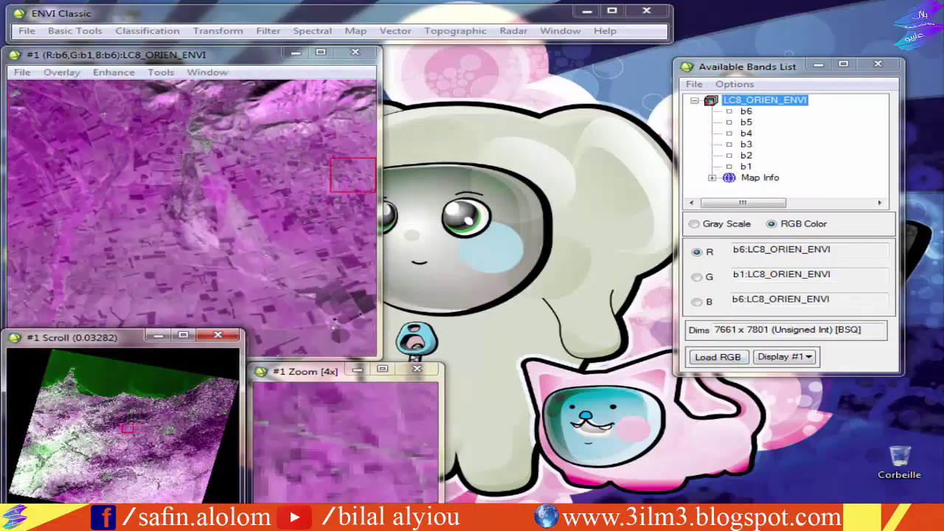
pyautogui.click(291, 181)
pyautogui.click(153, 155)
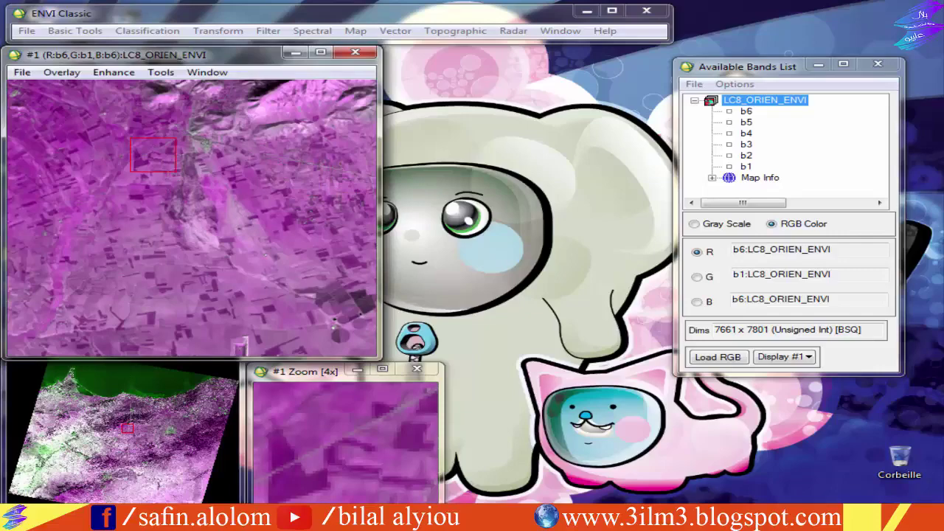
pyautogui.moveTo(131, 417); pyautogui.dragTo(107, 396)
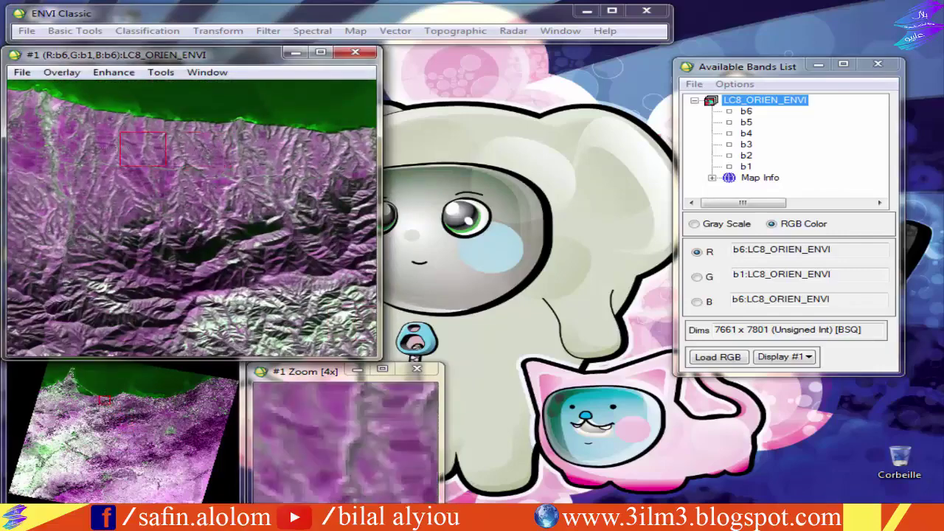
pyautogui.click(228, 183)
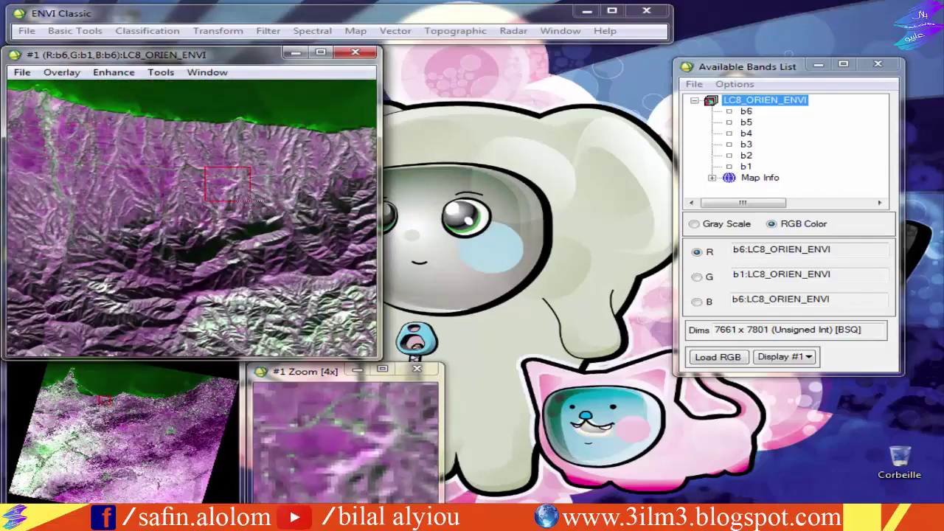
# - Read the map coordinates and band data values at points in the mountains and near the coast with Cursor Location / Value
pyautogui.click(272, 226)
pyautogui.doubleClick(272, 226)
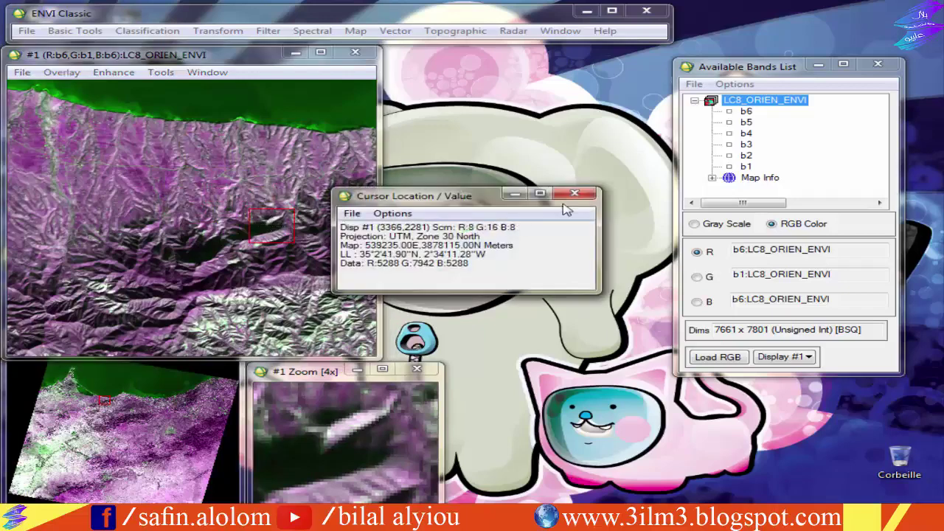
pyautogui.click(206, 142)
pyautogui.doubleClick(206, 142)
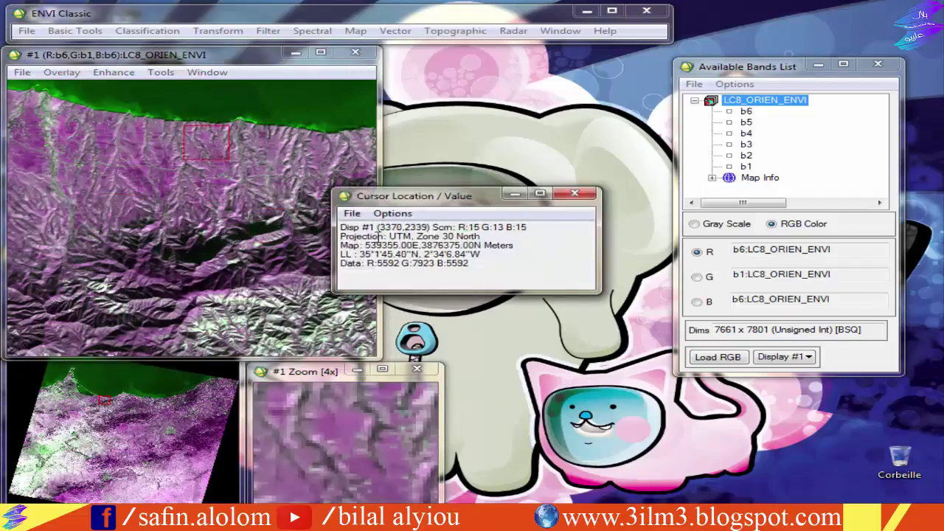
pyautogui.moveTo(385, 227); pyautogui.dragTo(481, 255)
pyautogui.click(496, 257)
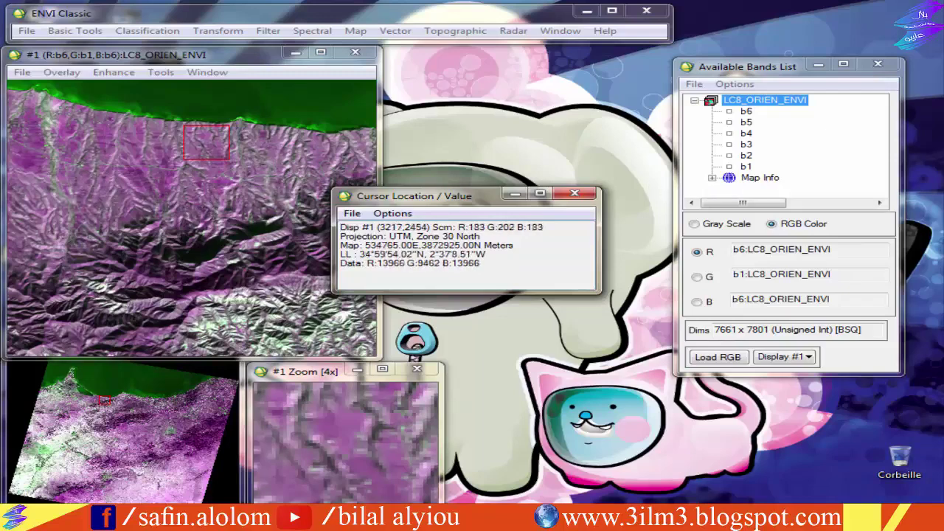
# - Load LC8_ORIEN_ENVI into Display #1 as an RGB composite with b5 in red, b4 in green and b3 in blue
pyautogui.click(746, 123)
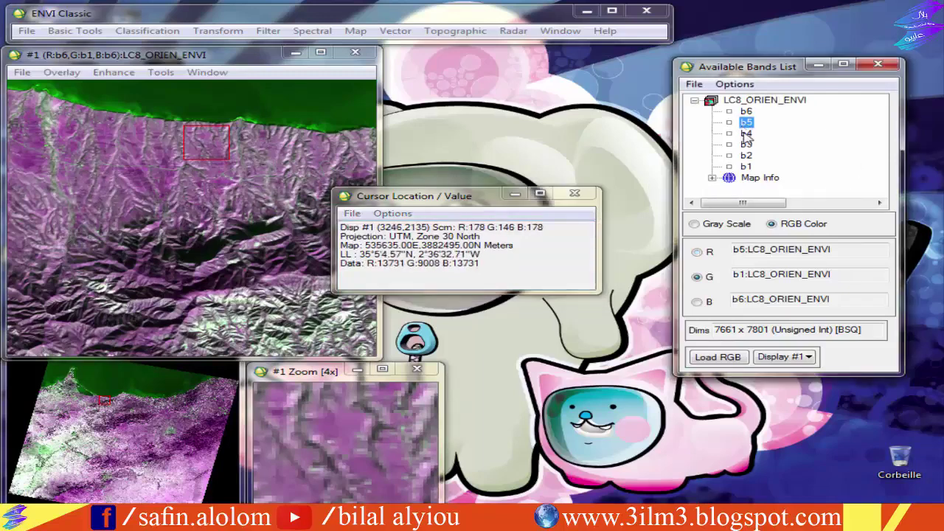
pyautogui.click(746, 134)
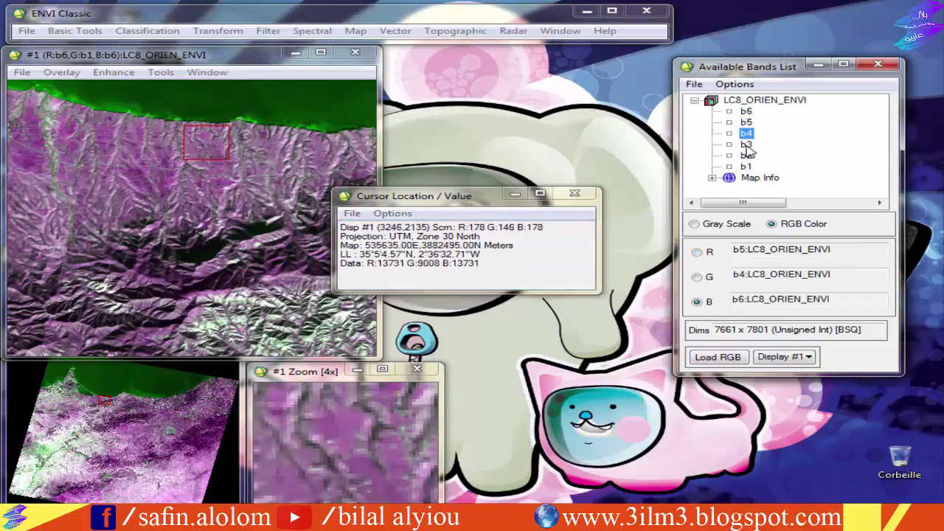
pyautogui.click(746, 145)
pyautogui.click(717, 357)
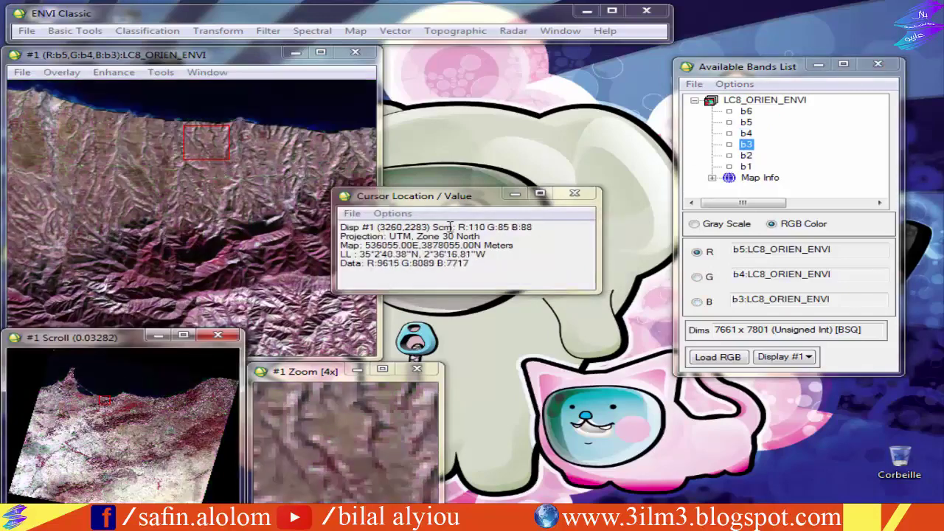
# - Enlarge the image display to full screen, clear the cursor value window and examine the false-colour composite of coast, mountains and farmland
pyautogui.moveTo(410, 196); pyautogui.dragTo(486, 127)
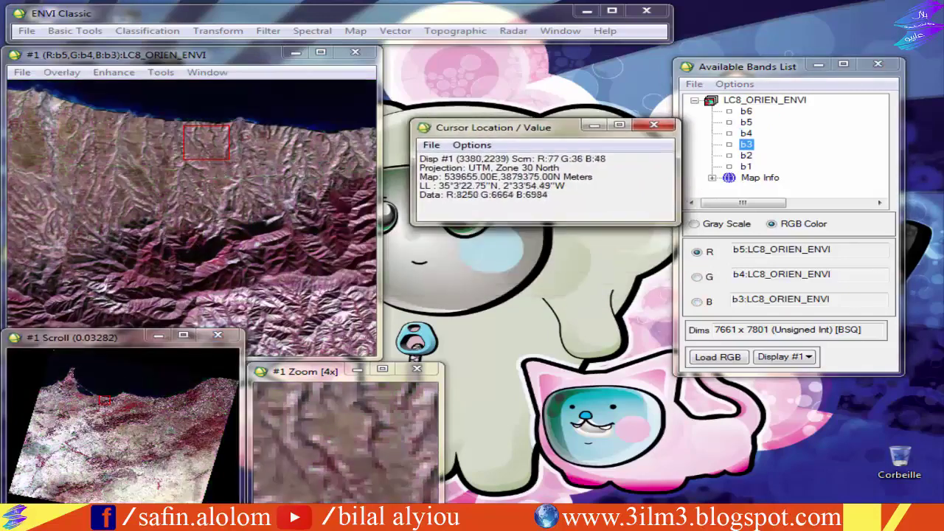
pyautogui.click(137, 231)
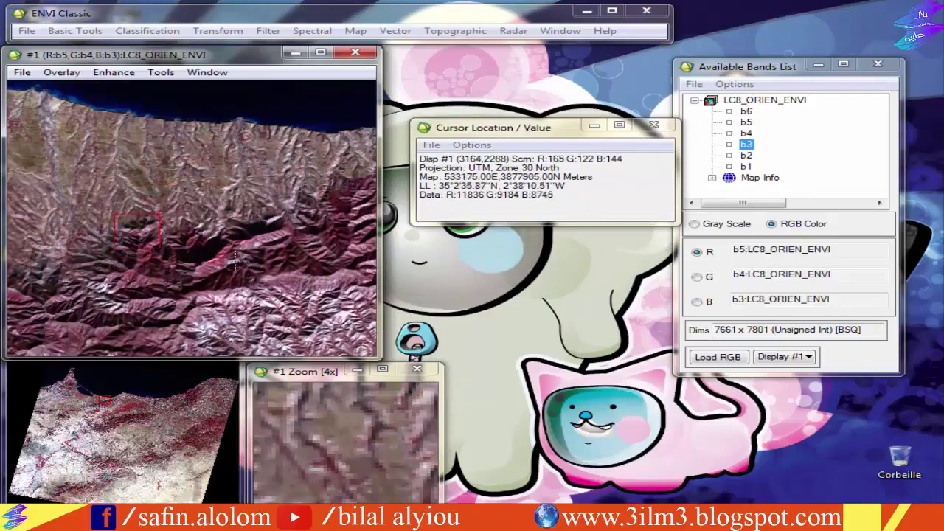
pyautogui.click(321, 53)
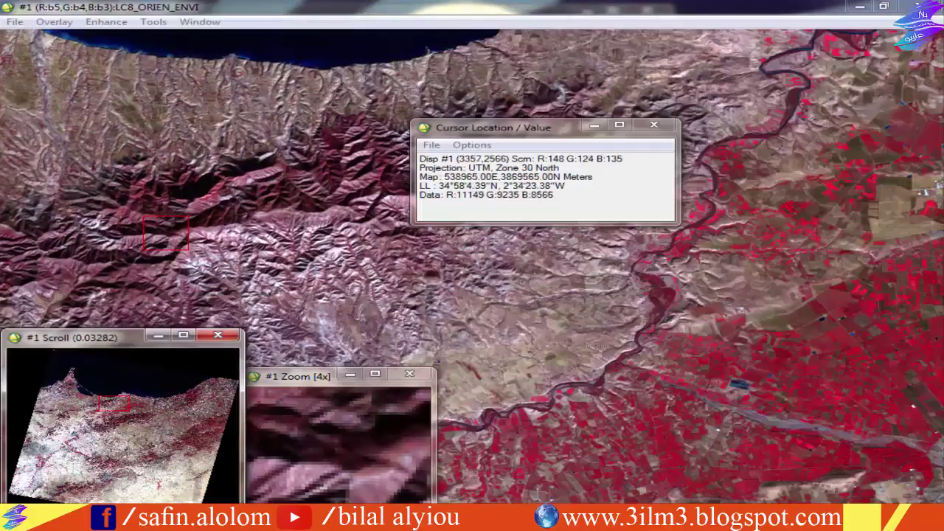
pyautogui.moveTo(553, 129); pyautogui.dragTo(328, 69)
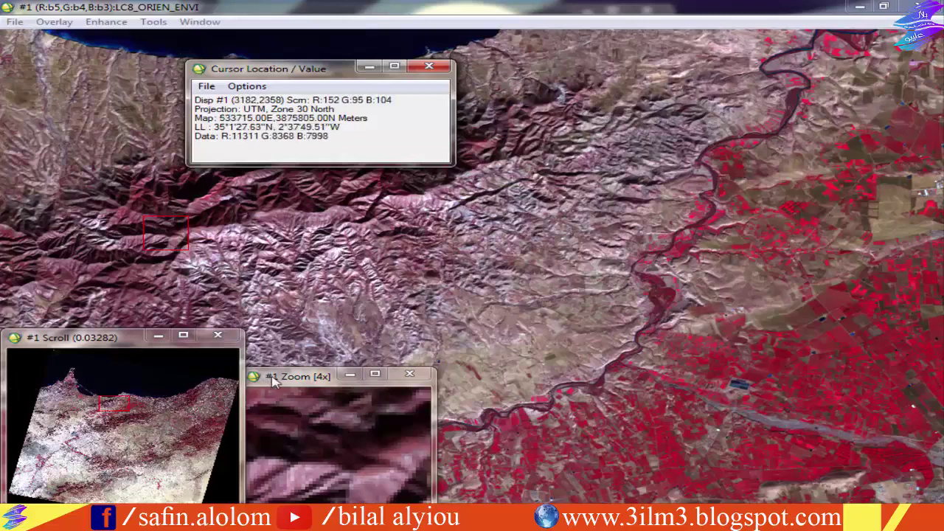
pyautogui.moveTo(273, 380); pyautogui.dragTo(430, 311)
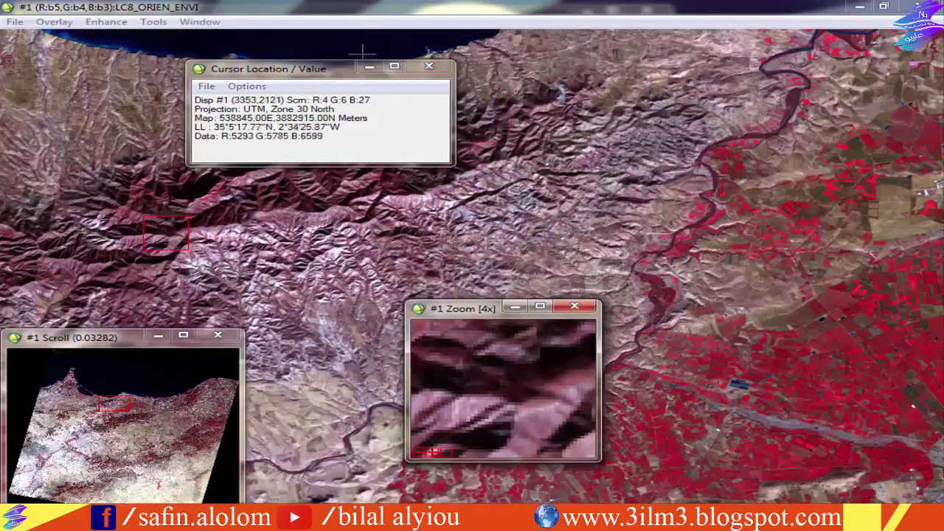
pyautogui.click(429, 66)
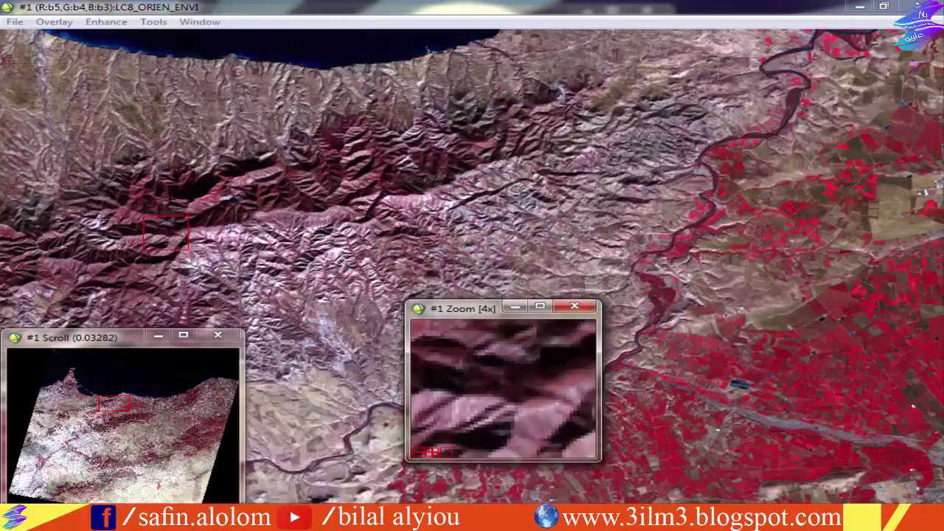
# - Restore and close the image display, and terminate the ENVI session
pyautogui.click(883, 8)
pyautogui.moveTo(305, 53); pyautogui.dragTo(472, 105)
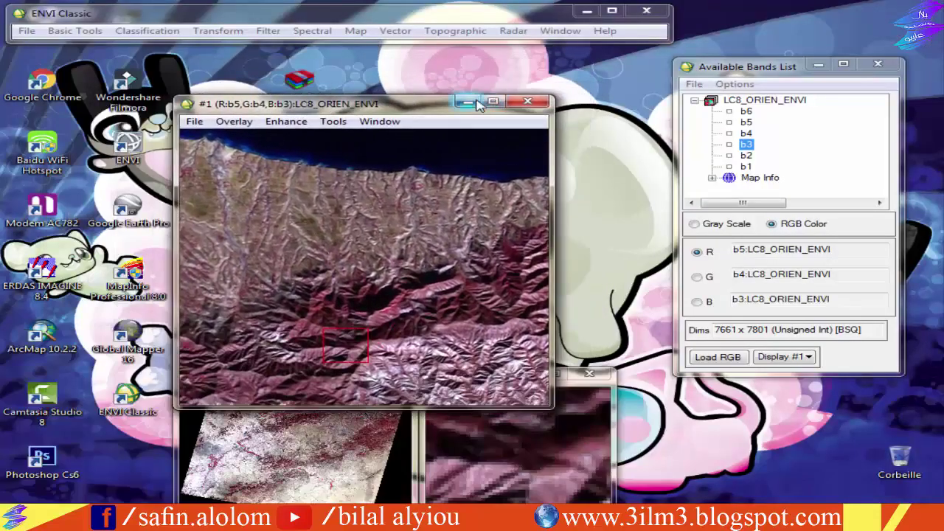
pyautogui.click(528, 104)
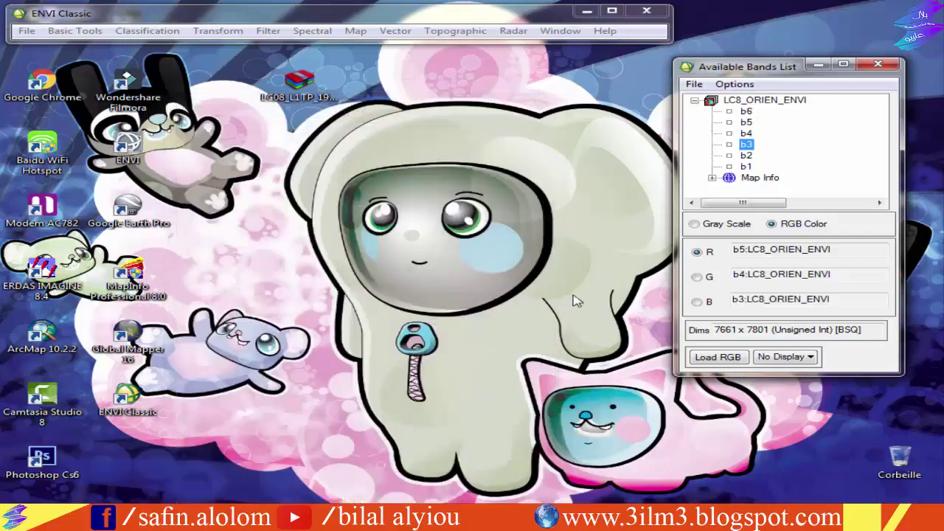
pyautogui.click(647, 10)
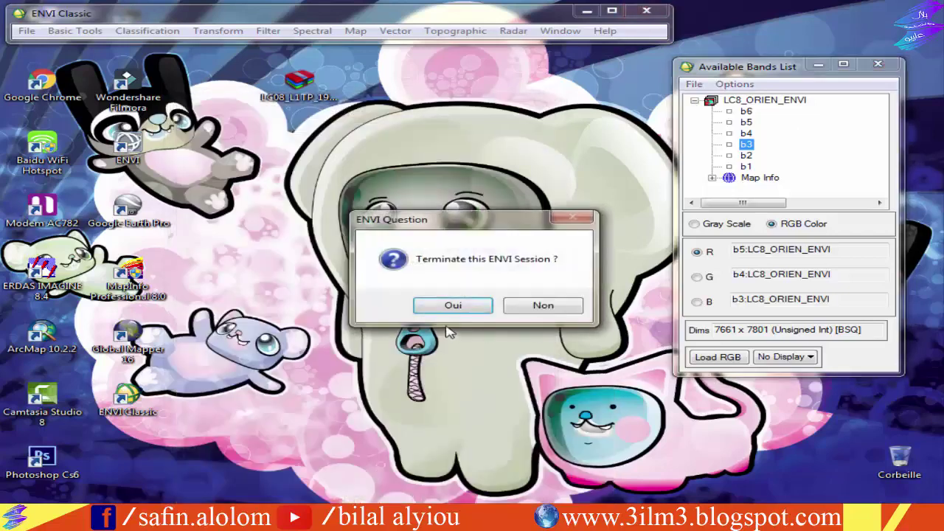
pyautogui.click(453, 305)
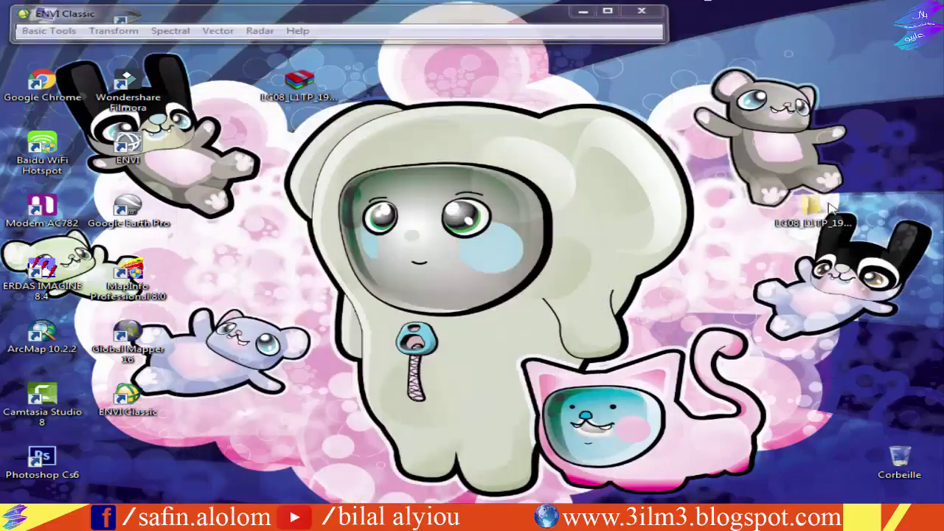
# - Place the Landsat archive and its extracted folder side by side on the desktop and launch ArcMap 10.2.2
pyautogui.moveTo(302, 87); pyautogui.dragTo(475, 87)
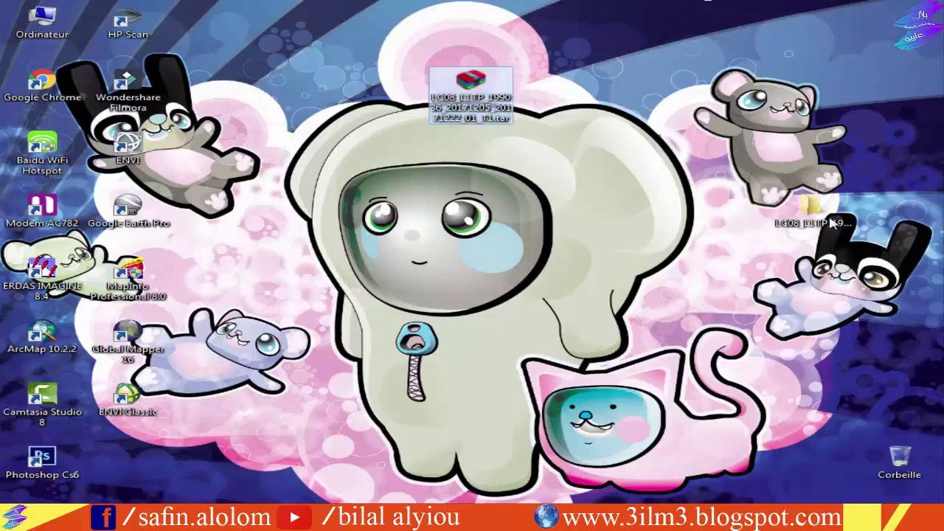
pyautogui.moveTo(832, 223); pyautogui.dragTo(318, 34)
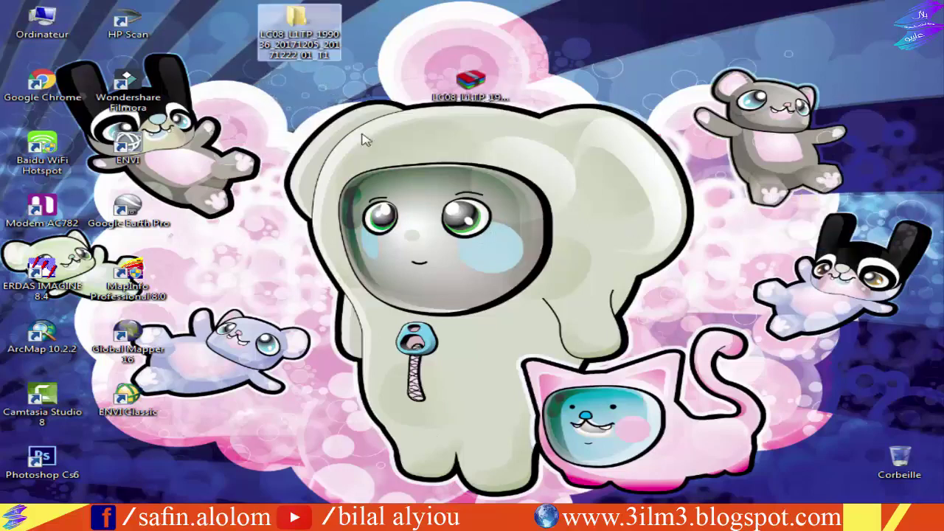
pyautogui.doubleClick(40, 341)
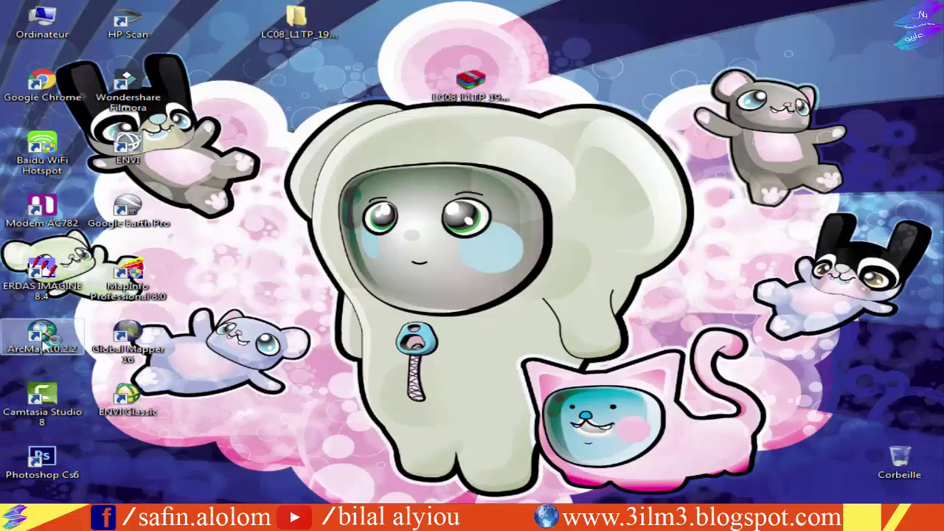
pyautogui.click(553, 306)
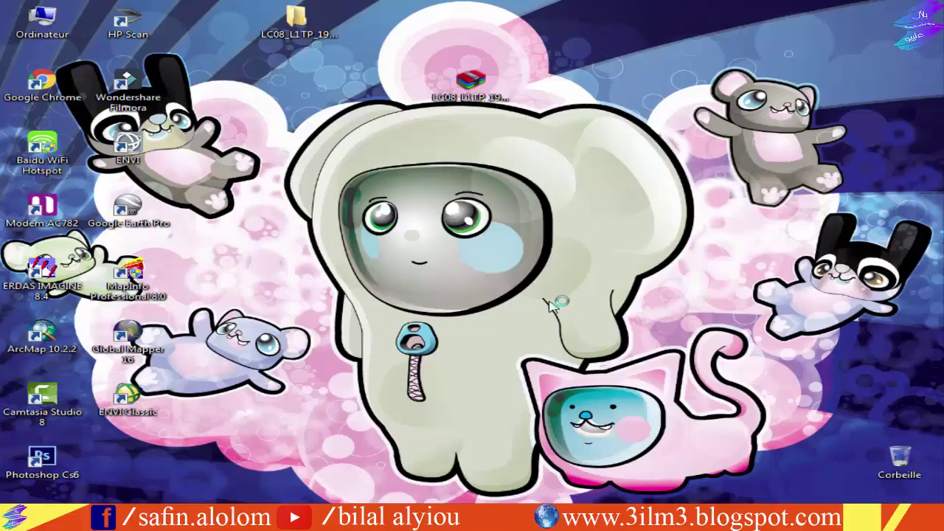
pyautogui.rightClick(442, 3)
pyautogui.click(495, 39)
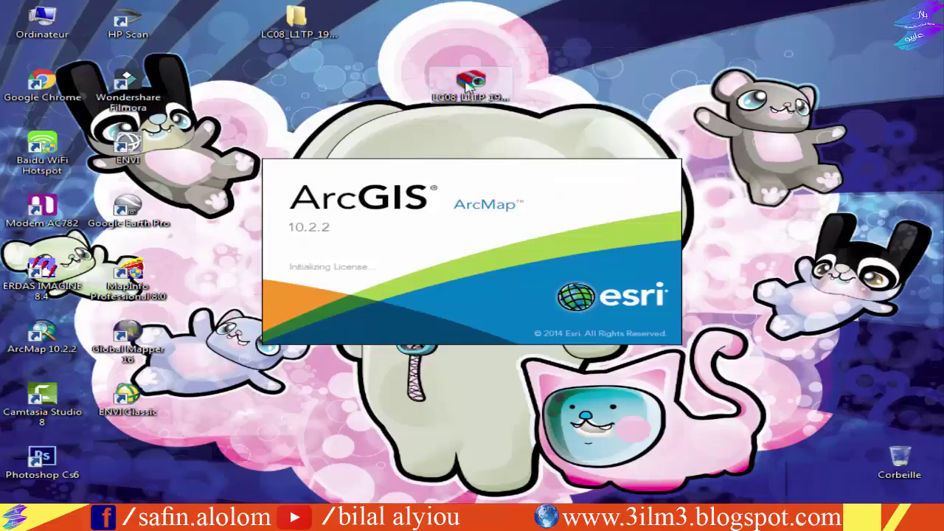
pyautogui.moveTo(467, 87); pyautogui.dragTo(213, 22)
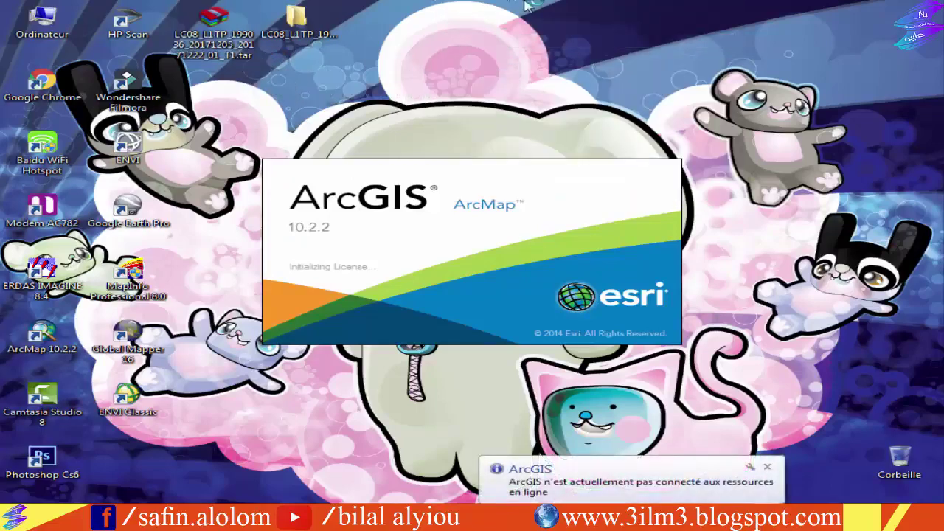
pyautogui.rightClick(525, 3)
pyautogui.click(581, 40)
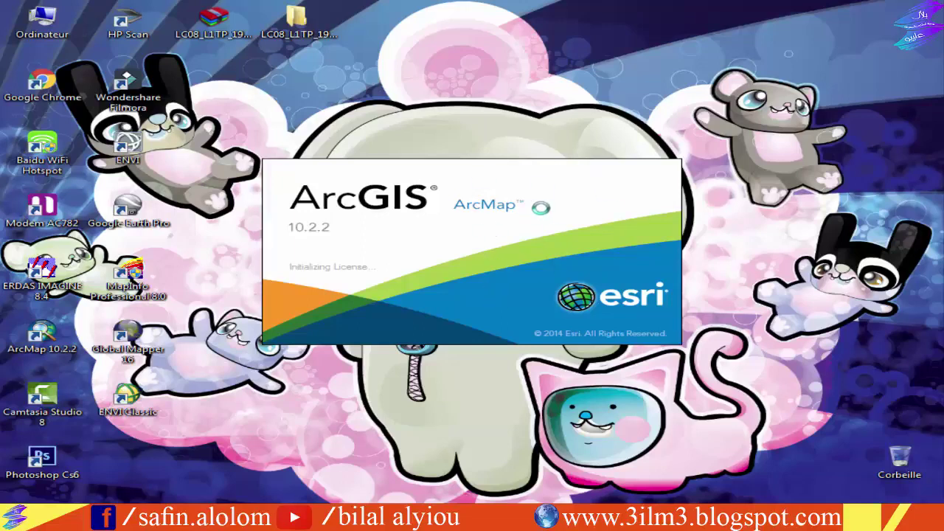
pyautogui.rightClick(603, 15)
pyautogui.click(661, 54)
pyautogui.moveTo(781, 109); pyautogui.dragTo(190, 392)
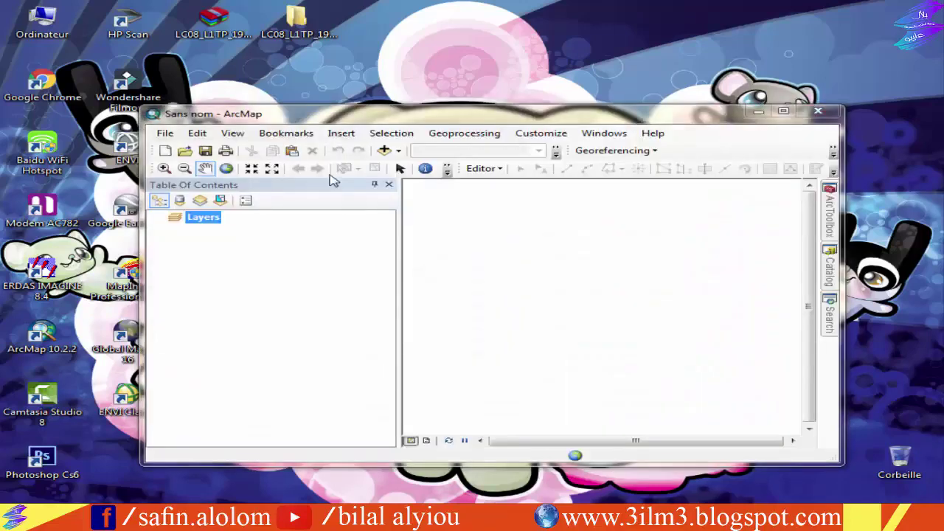
# - Maximize the ArcMap window and check in the extensions list whether Spatial Analyst is enabled
pyautogui.click(837, 111)
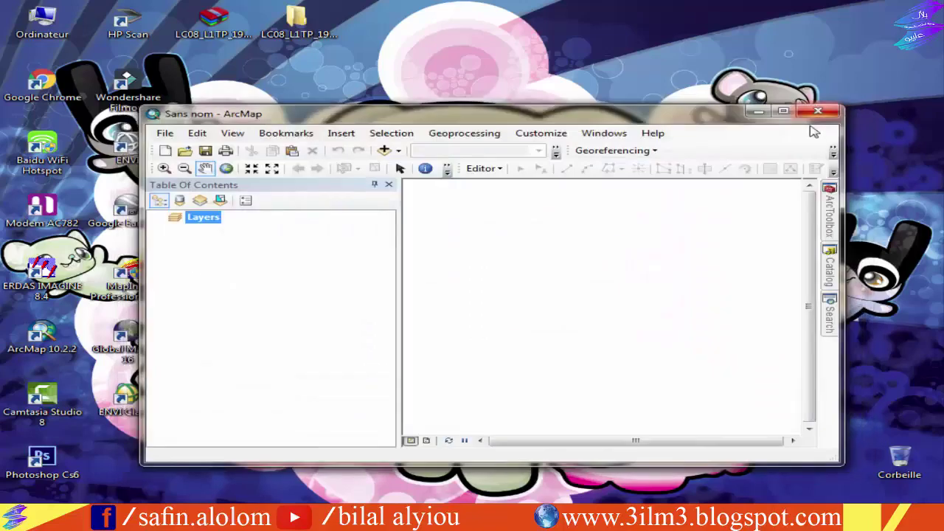
pyautogui.doubleClick(772, 111)
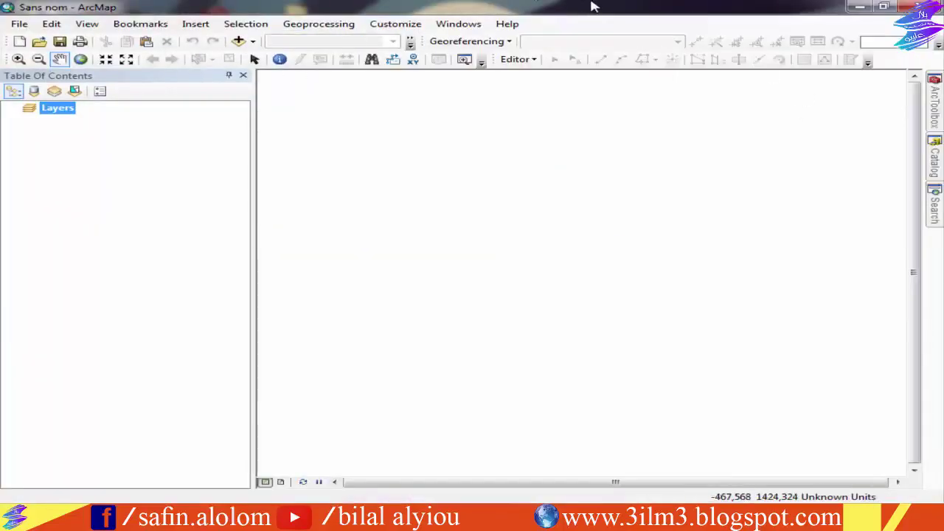
pyautogui.click(458, 24)
pyautogui.moveTo(402, 29)
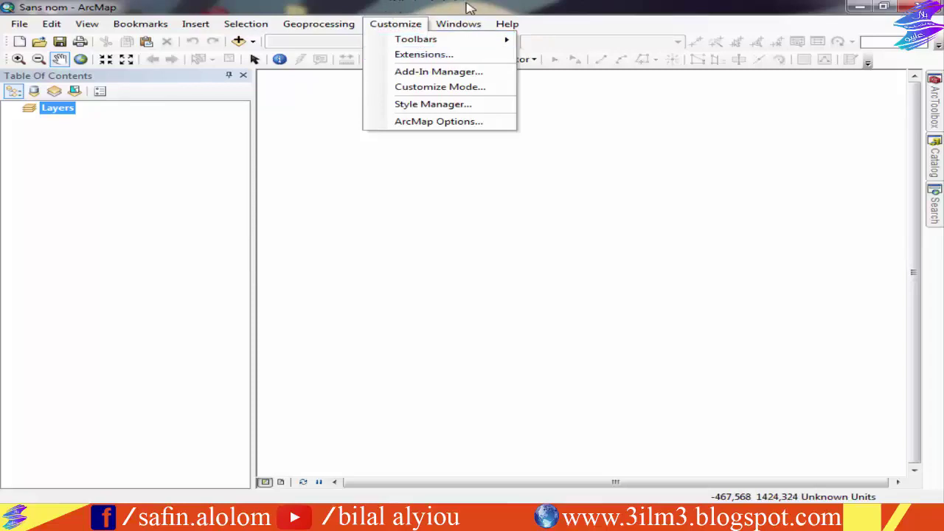
pyautogui.click(386, 22)
pyautogui.click(391, 24)
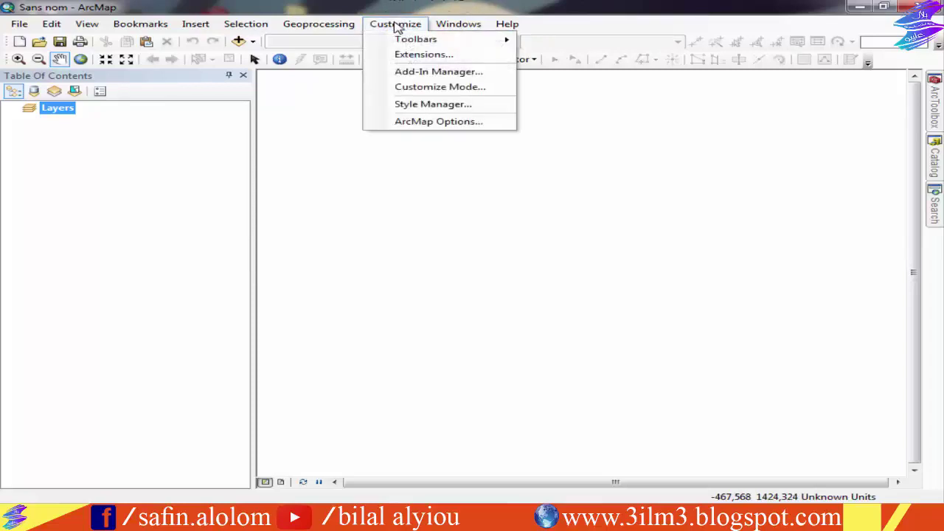
pyautogui.click(424, 56)
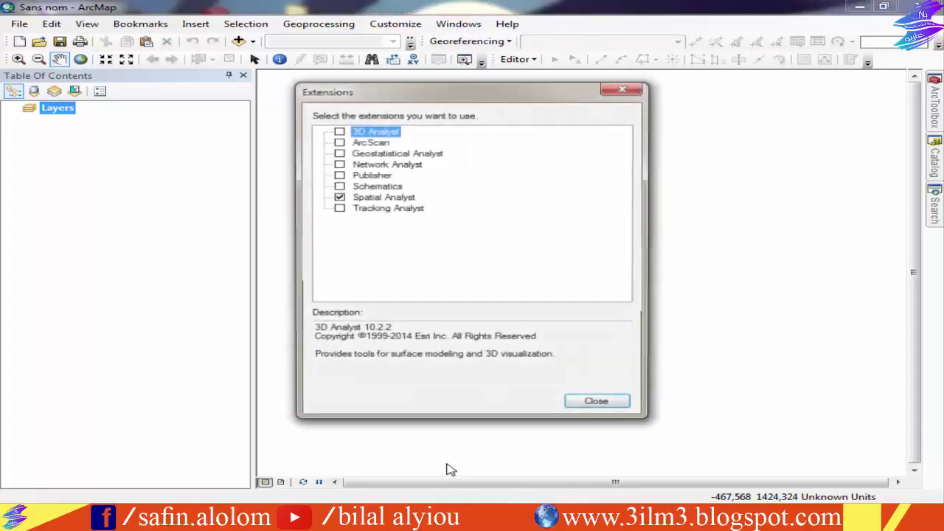
pyautogui.click(600, 404)
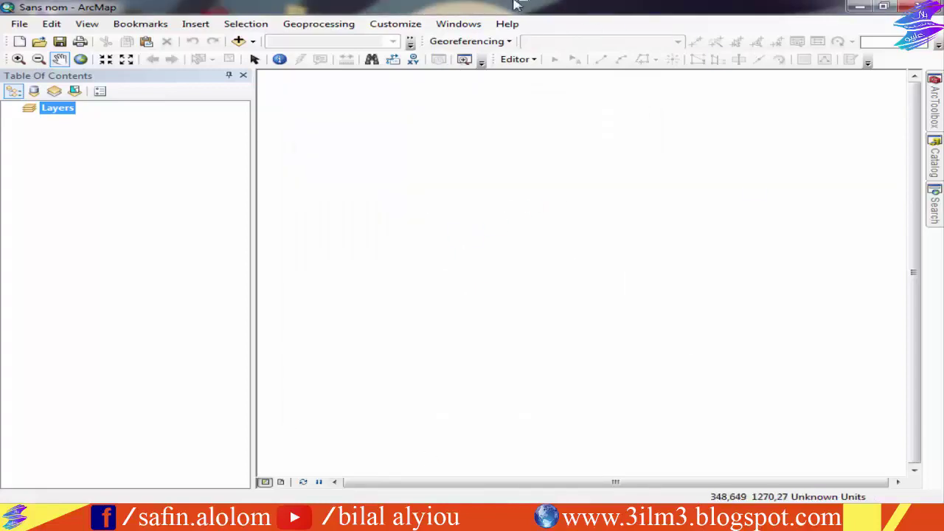
# - Open the Image Analysis window, enlarge it to reveal its processing tools and place it beside the table of contents' map area
pyautogui.click(453, 27)
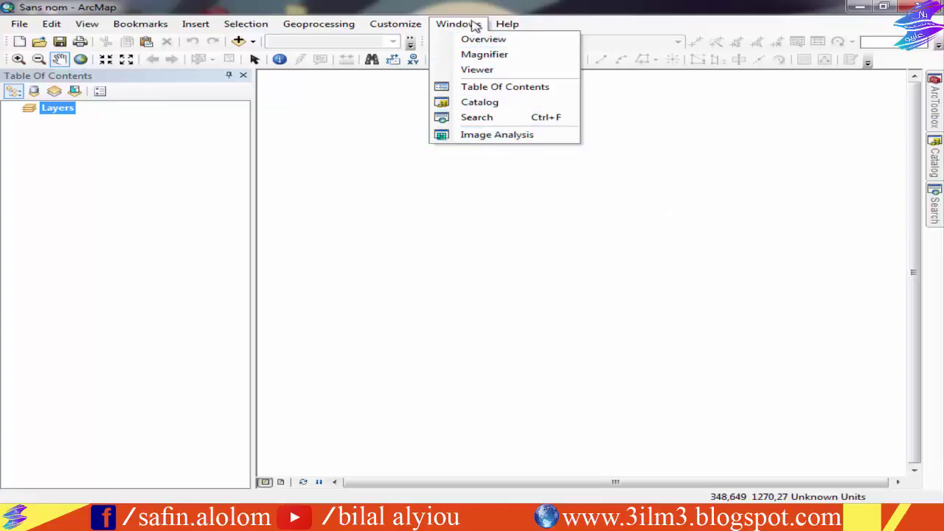
pyautogui.click(517, 137)
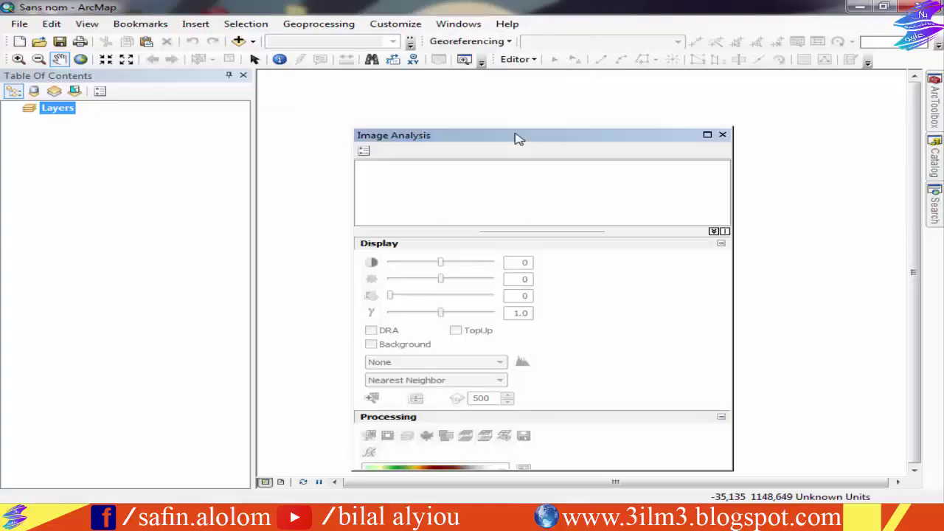
pyautogui.moveTo(517, 138); pyautogui.dragTo(653, 86)
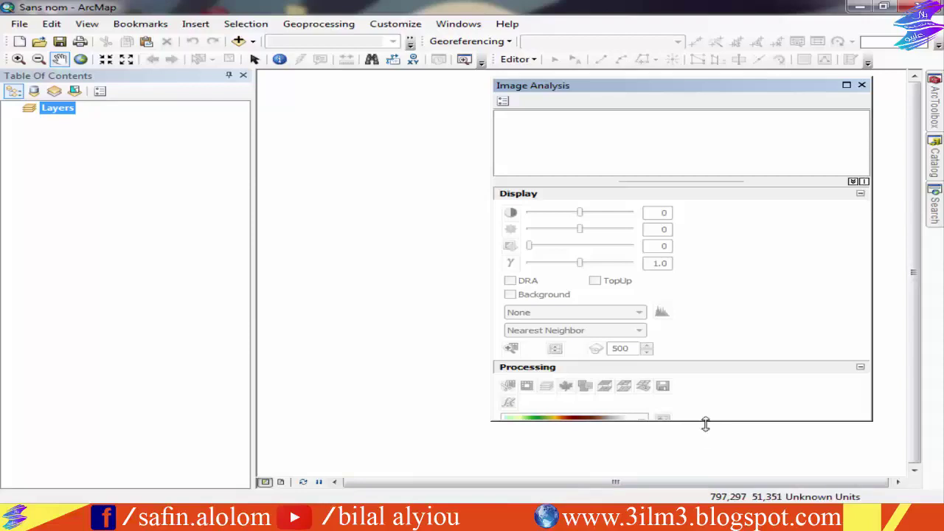
pyautogui.moveTo(706, 424); pyautogui.dragTo(712, 501)
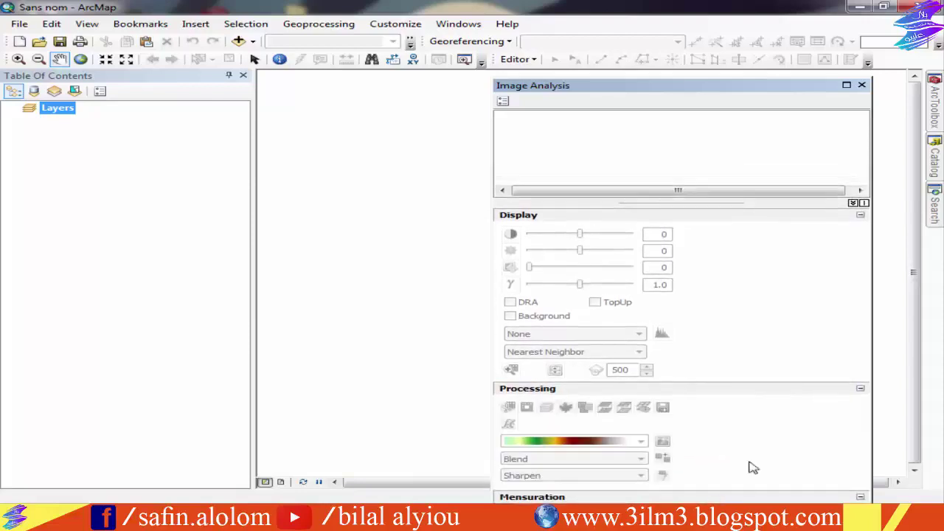
pyautogui.moveTo(685, 88); pyautogui.dragTo(719, 80)
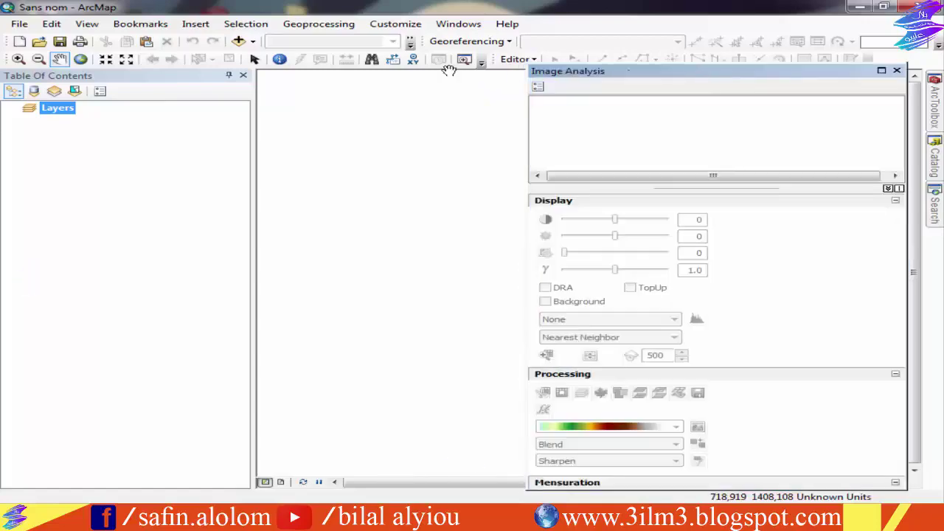
# - Start adding data and connect to the desktop folder LC08_L1TP_199036_20171205_20171222_01_T1
pyautogui.click(238, 41)
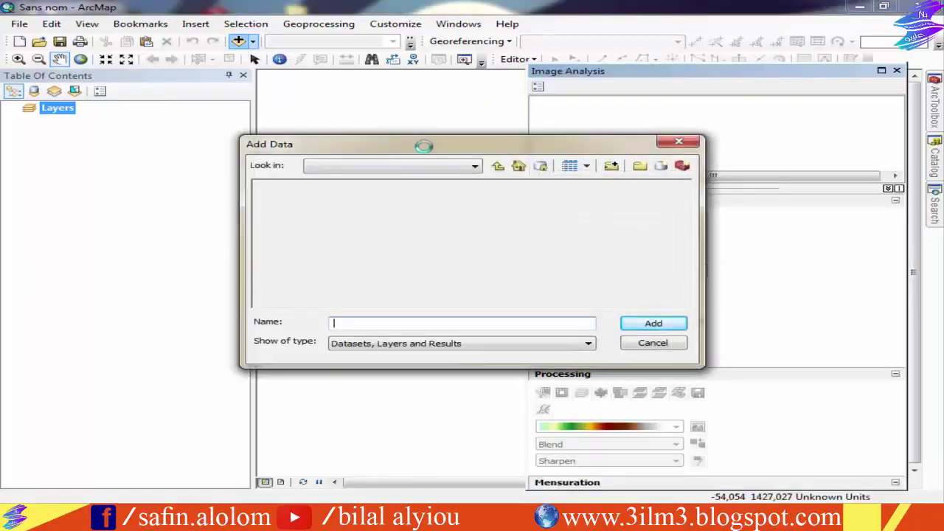
pyautogui.click(471, 161)
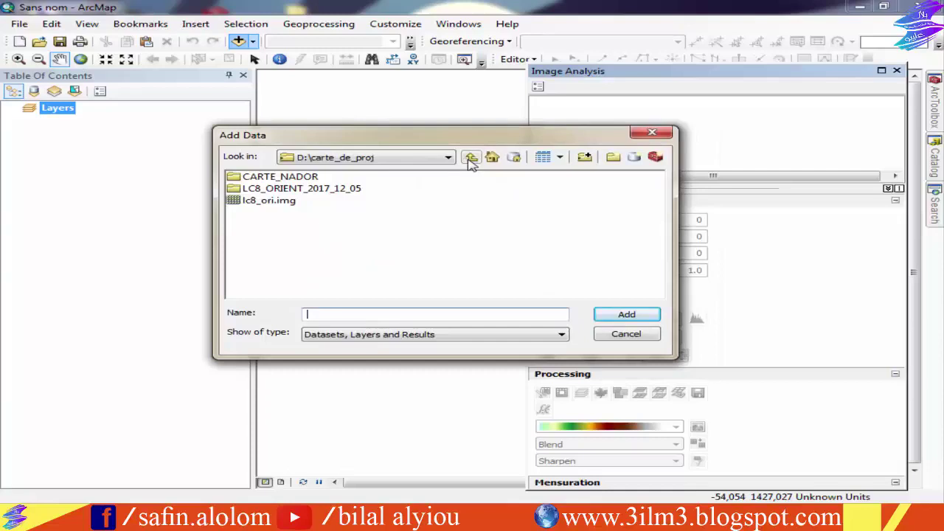
pyautogui.click(471, 160)
pyautogui.click(471, 161)
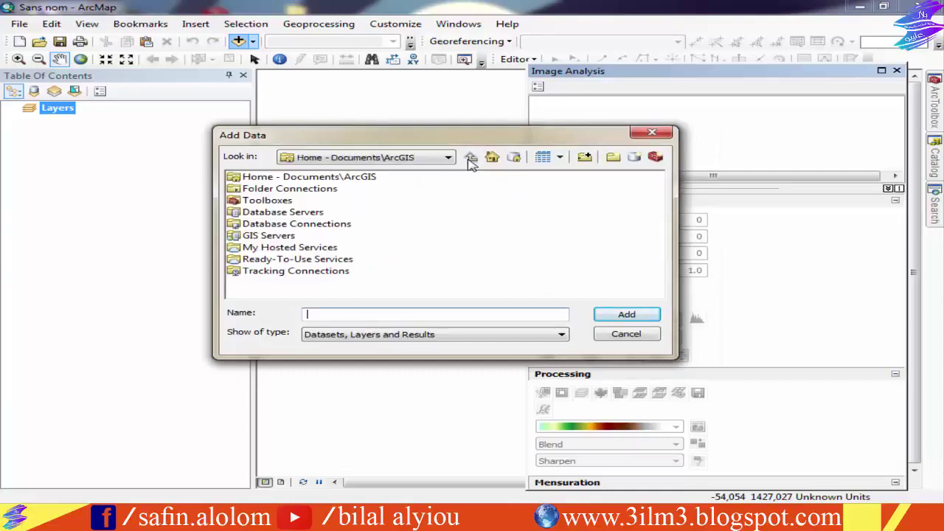
pyautogui.click(584, 158)
pyautogui.moveTo(503, 151); pyautogui.dragTo(484, 148)
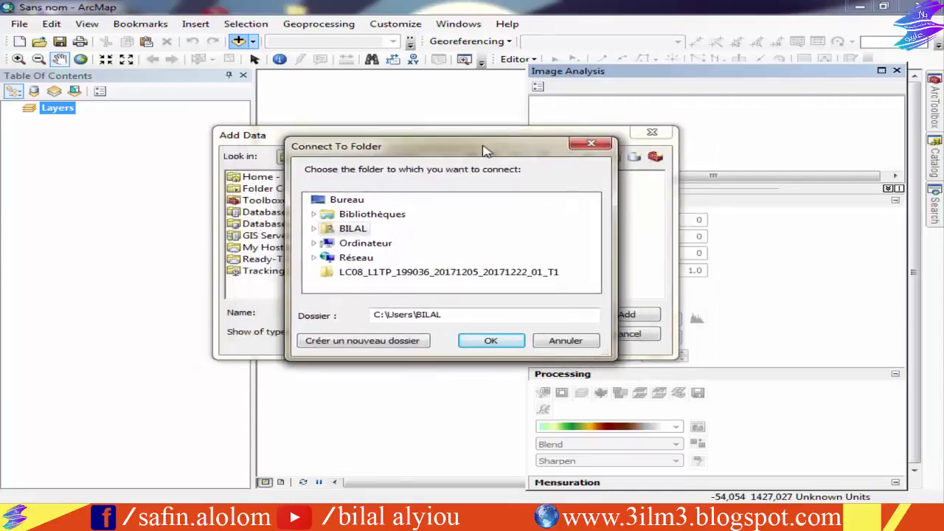
pyautogui.click(346, 201)
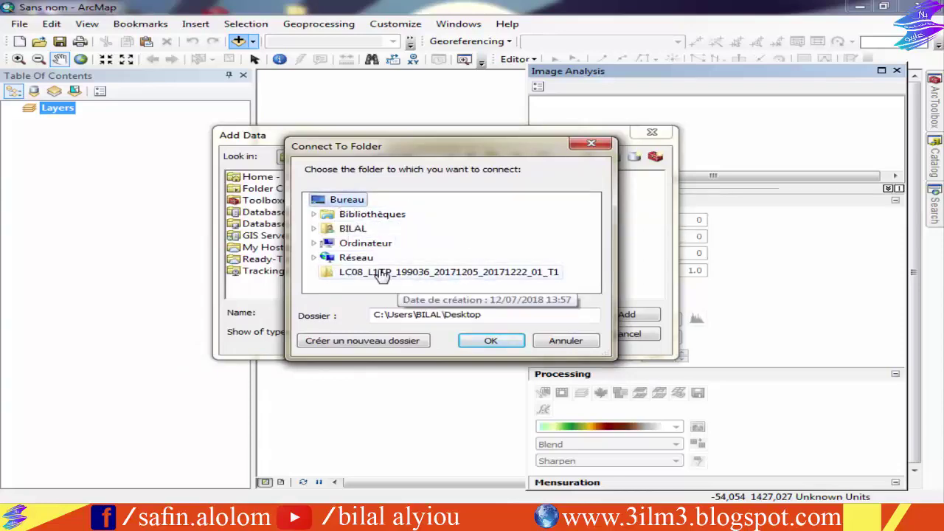
pyautogui.click(443, 272)
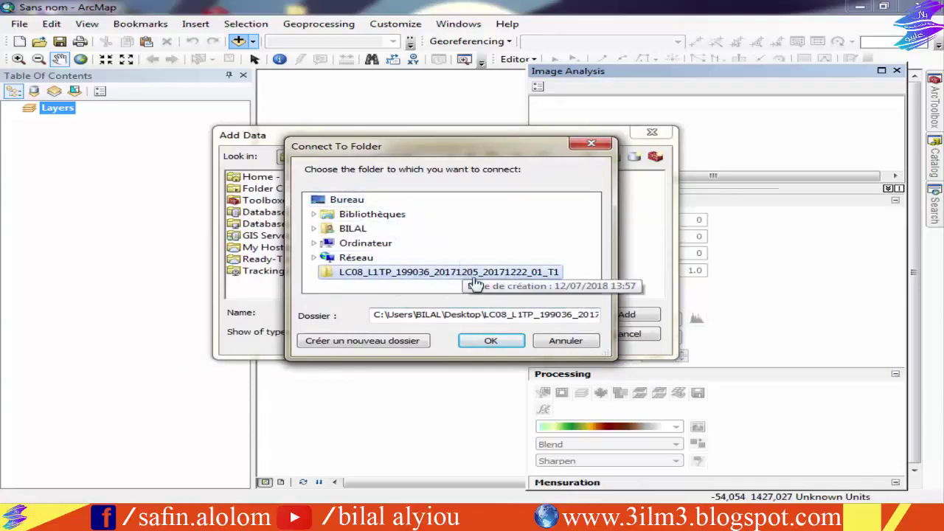
pyautogui.click(492, 342)
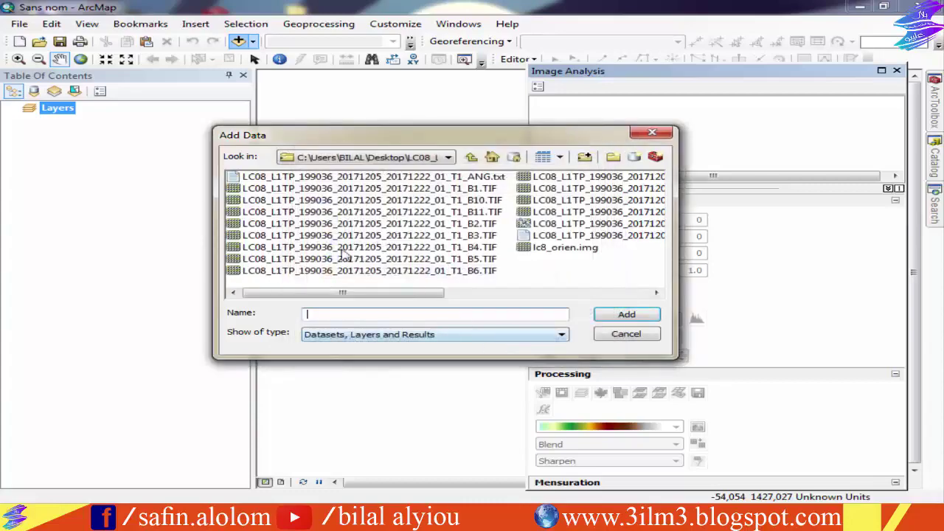
# - Add the Landsat band rasters B1 to B11 to the map, leaving out the BQA, MTL and lc8_orien.img files
pyautogui.click(260, 189)
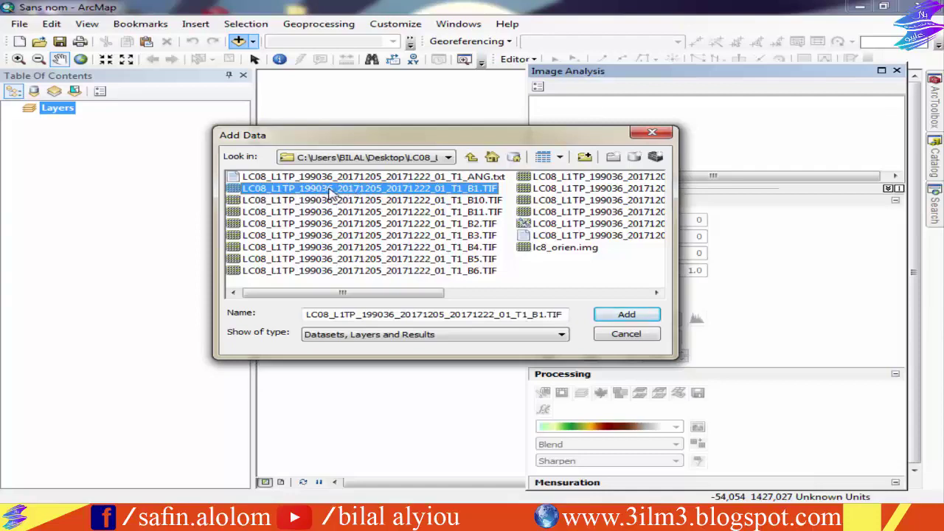
pyautogui.moveTo(415, 294); pyautogui.dragTo(639, 295)
pyautogui.moveTo(508, 272); pyautogui.dragTo(491, 243)
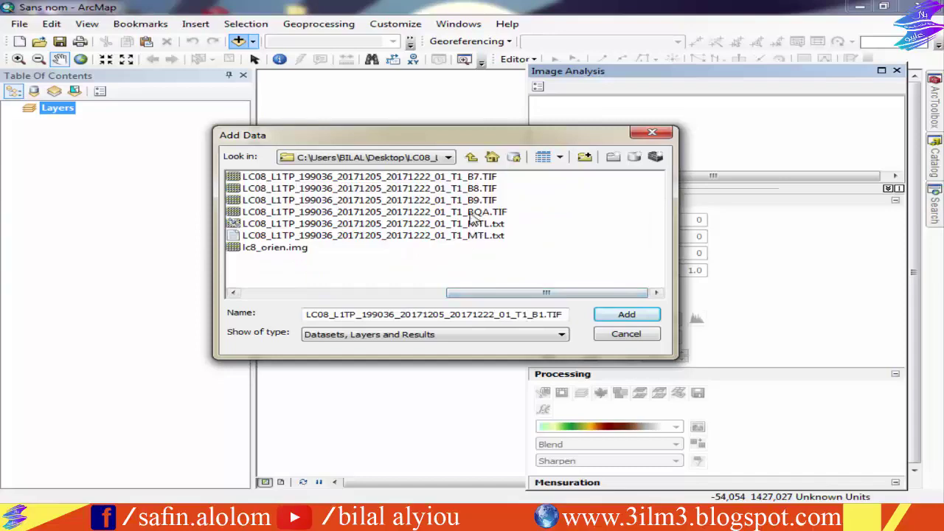
pyautogui.keyDown('shift'); pyautogui.click(274, 212); pyautogui.keyUp('shift')
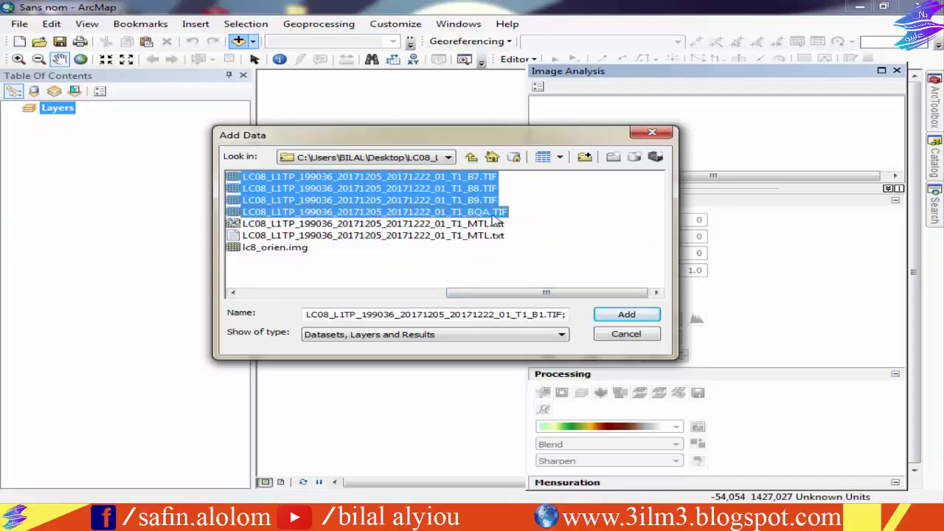
pyautogui.keyDown('shift'); pyautogui.click(463, 201); pyautogui.keyUp('shift')
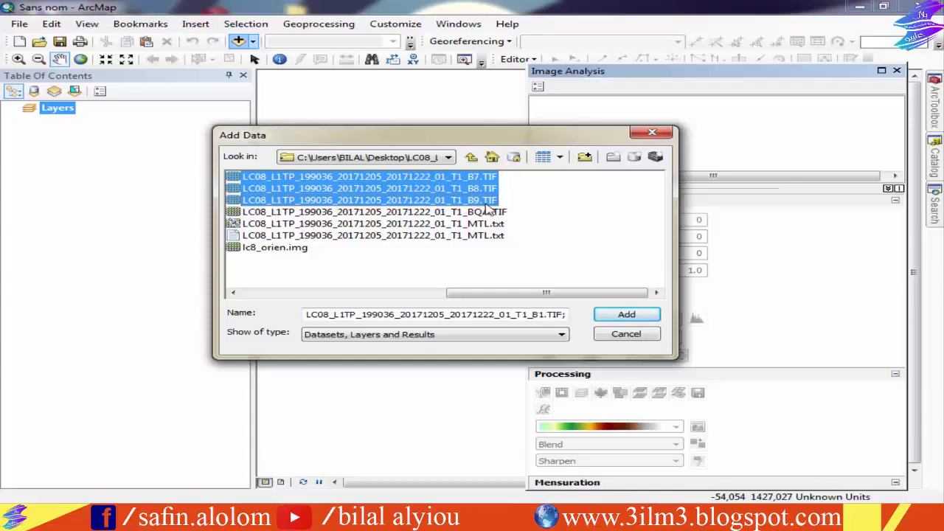
pyautogui.click(632, 315)
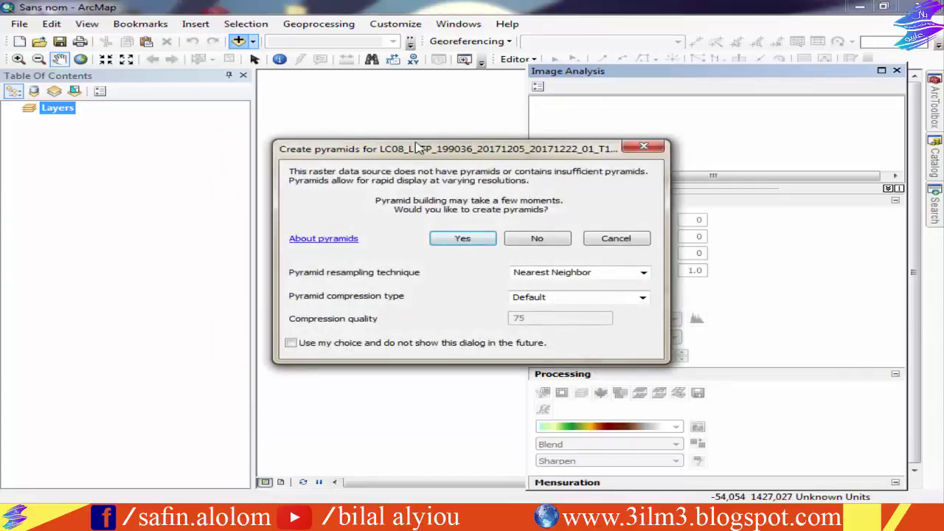
# - Agree to build pyramids with Nearest Neighbor resampling and Default compression, keep this choice for future rasters, and dismiss the warning
pyautogui.moveTo(417, 147)
pyautogui.mouseDown()
pyautogui.moveTo(358, 107)
pyautogui.moveTo(368, 102)
pyautogui.moveTo(413, 145)
pyautogui.mouseUp()
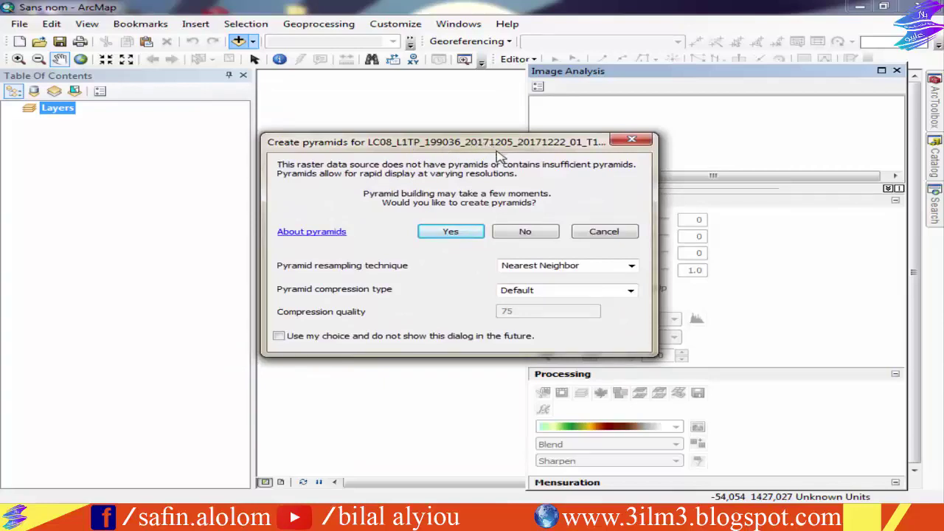
pyautogui.moveTo(476, 148); pyautogui.dragTo(482, 181)
pyautogui.click(324, 345)
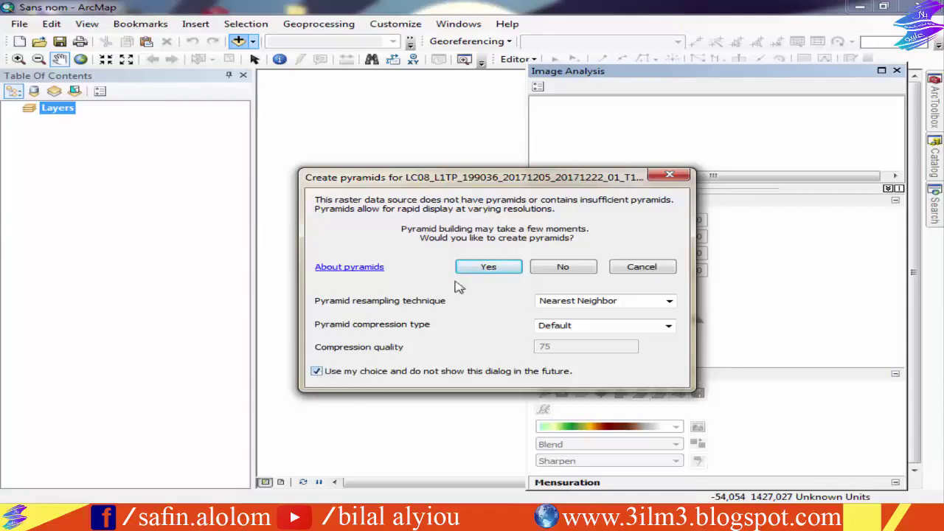
pyautogui.moveTo(516, 175); pyautogui.dragTo(535, 172)
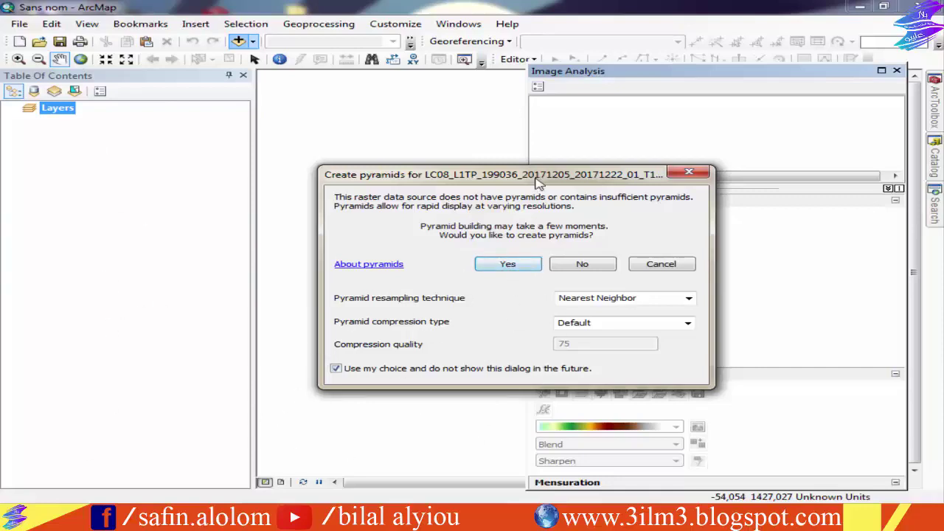
pyautogui.moveTo(539, 184); pyautogui.dragTo(557, 181)
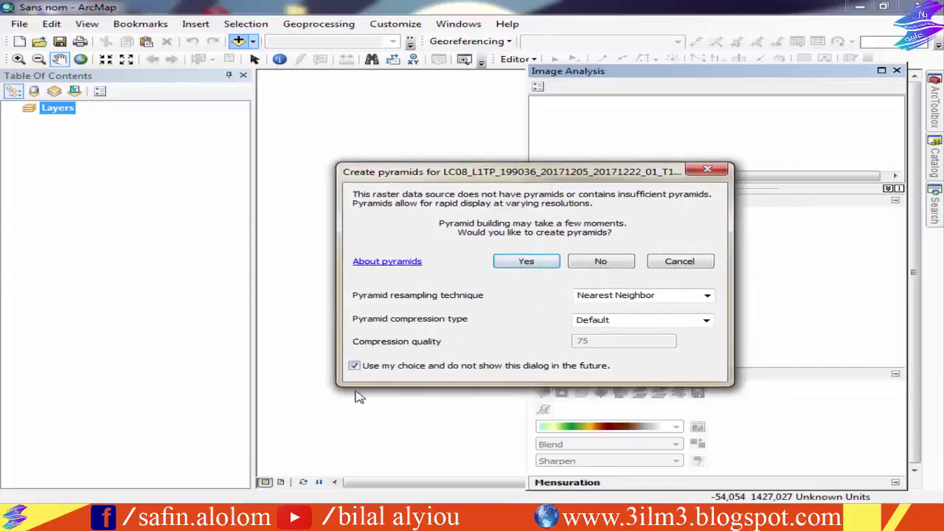
pyautogui.click(525, 261)
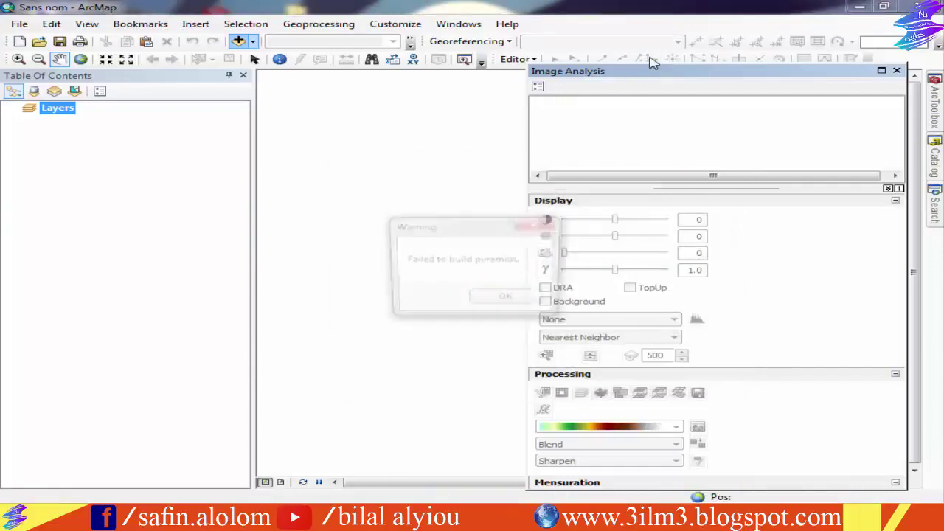
pyautogui.click(506, 300)
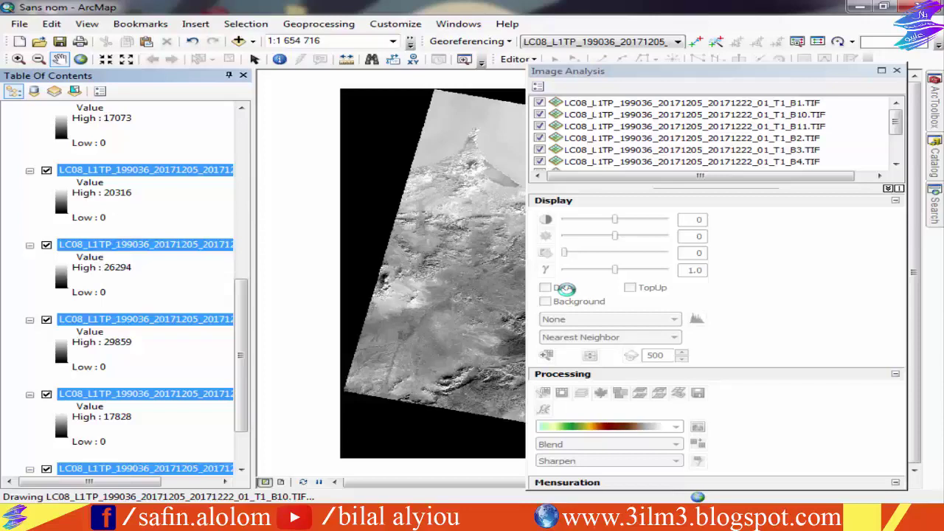
# - Collapse the legends of all band layers and widen the table of contents to show the full layer names
pyautogui.scroll(10, 236, 334)
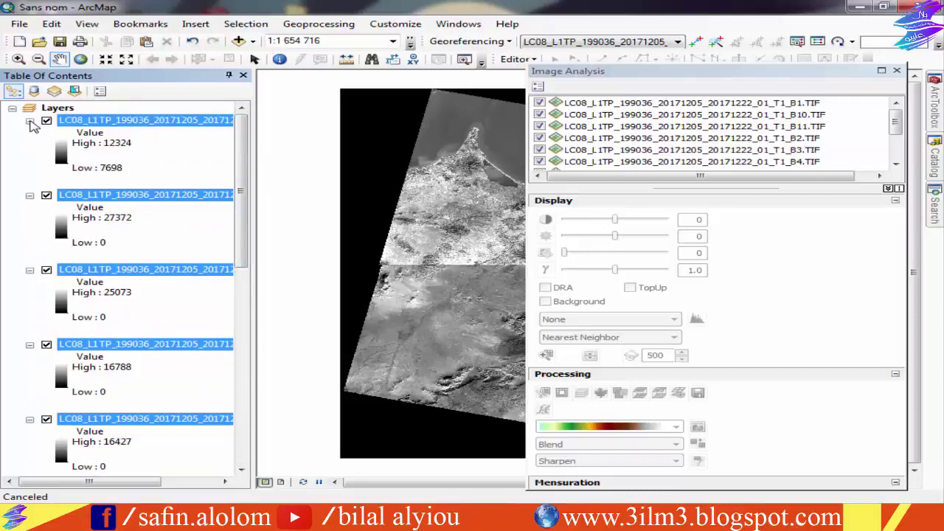
pyautogui.keyDown('ctrl'); pyautogui.click(29, 121); pyautogui.keyUp('ctrl')
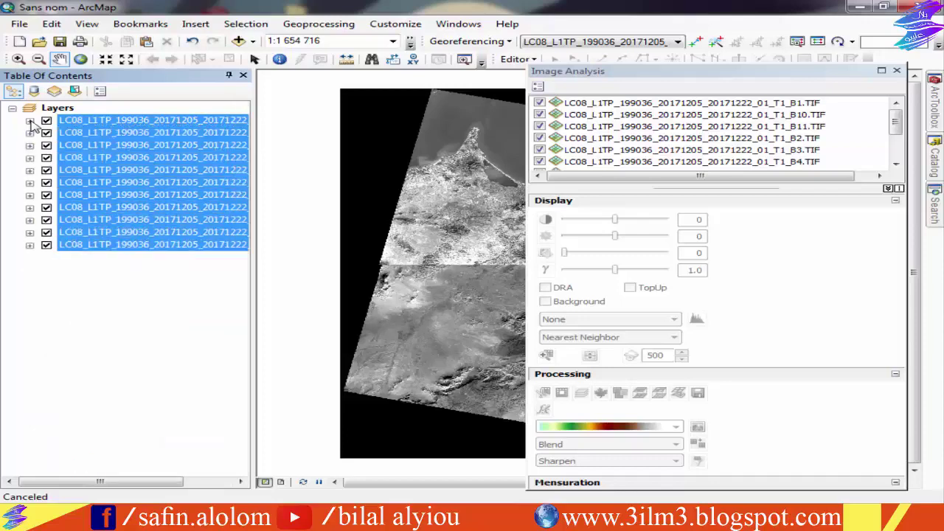
pyautogui.click(121, 280)
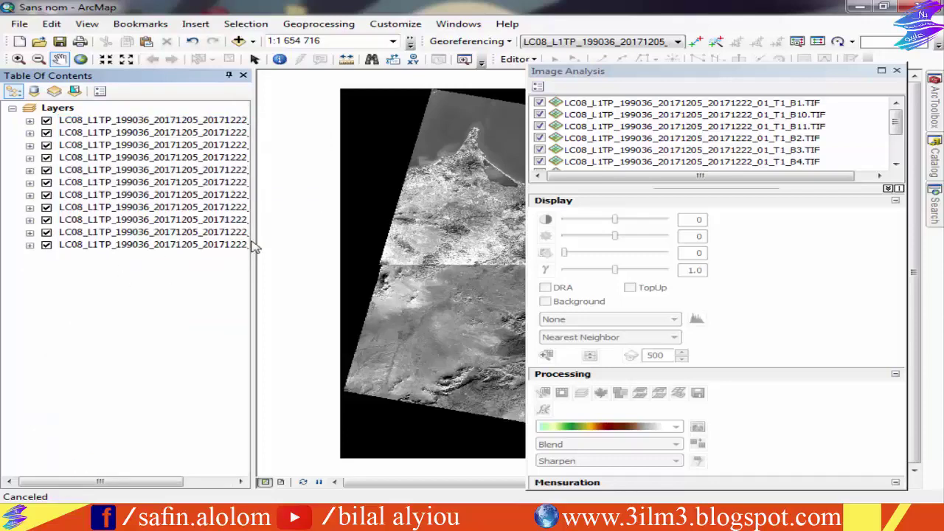
pyautogui.moveTo(255, 146); pyautogui.dragTo(315, 154)
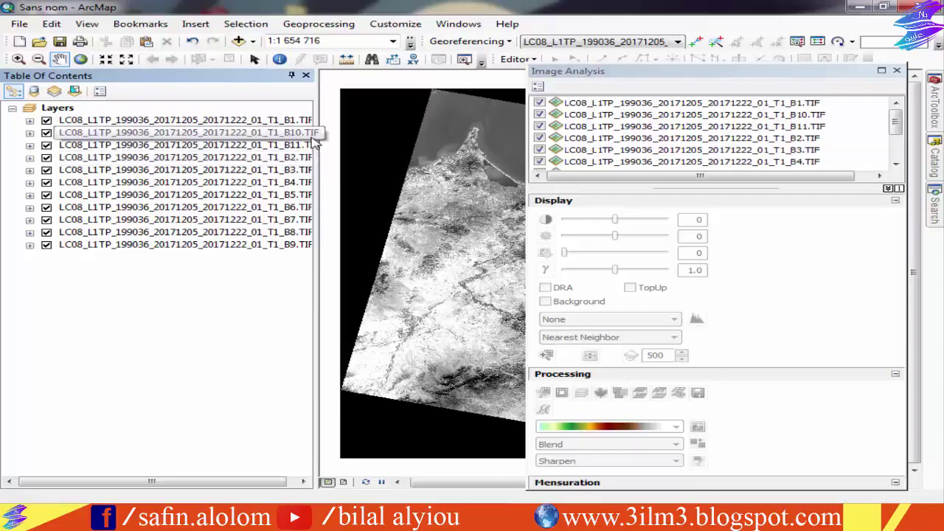
pyautogui.moveTo(317, 141); pyautogui.dragTo(379, 150)
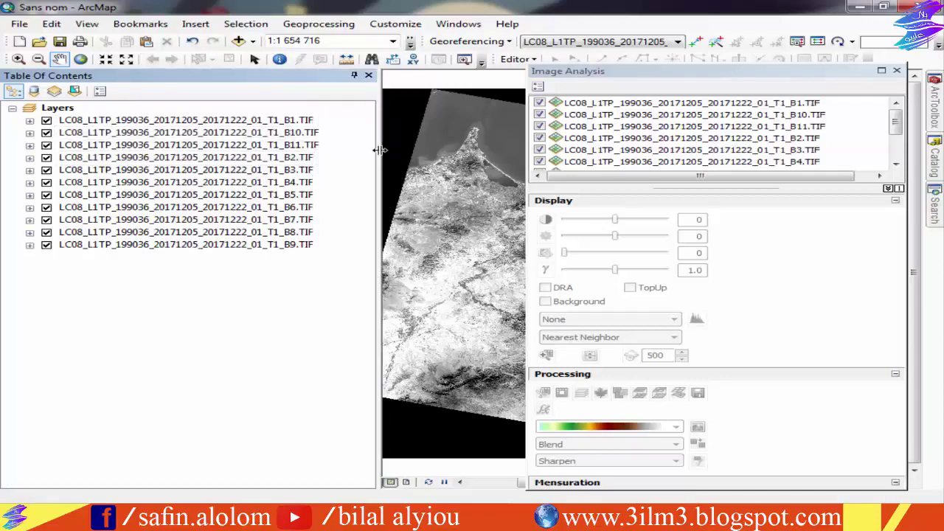
# - Move the B10 and B11 layers below B9 so the bands are in numerical order
pyautogui.click(248, 137)
pyautogui.keyDown('ctrl'); pyautogui.click(249, 143); pyautogui.keyUp('ctrl')
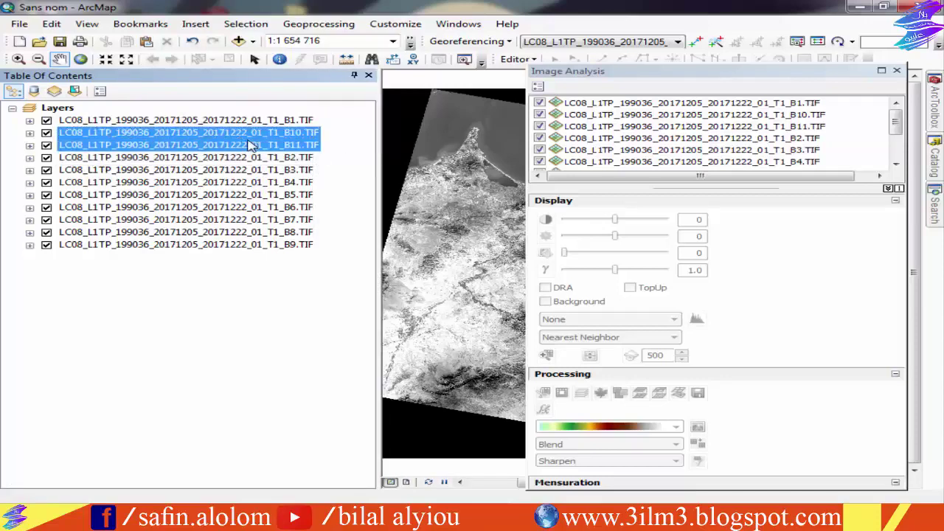
pyautogui.moveTo(289, 137); pyautogui.dragTo(274, 258)
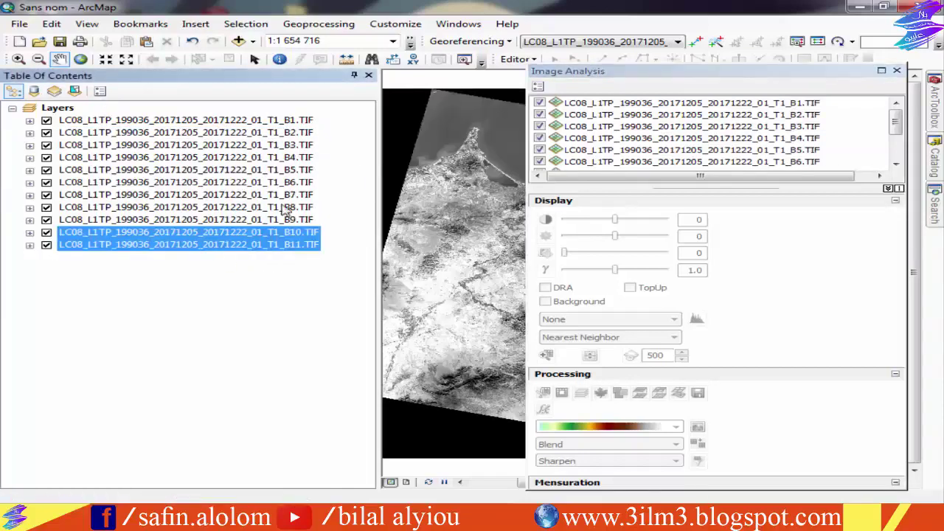
pyautogui.click(205, 299)
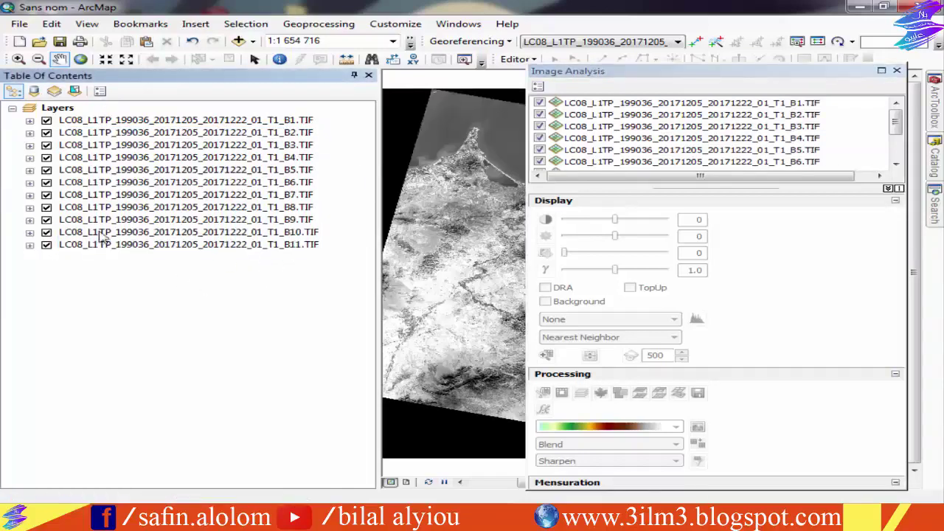
# - View the layers listed by source and by visibility, and return to the drawing order list
pyautogui.click(34, 91)
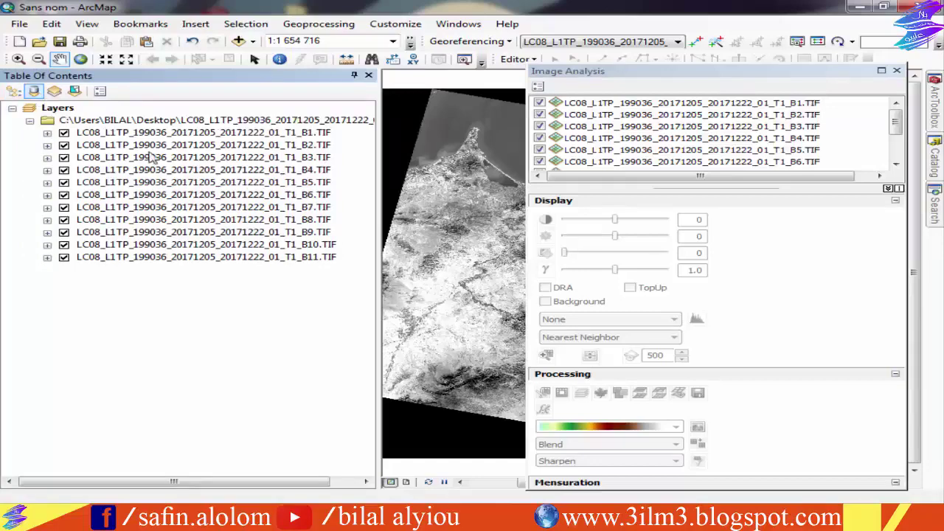
pyautogui.moveTo(219, 258); pyautogui.dragTo(28, 108)
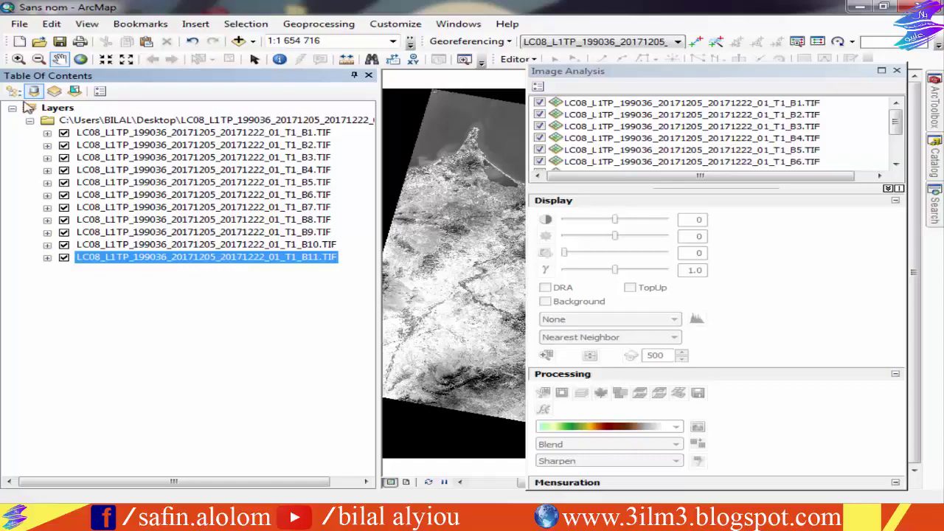
pyautogui.click(54, 90)
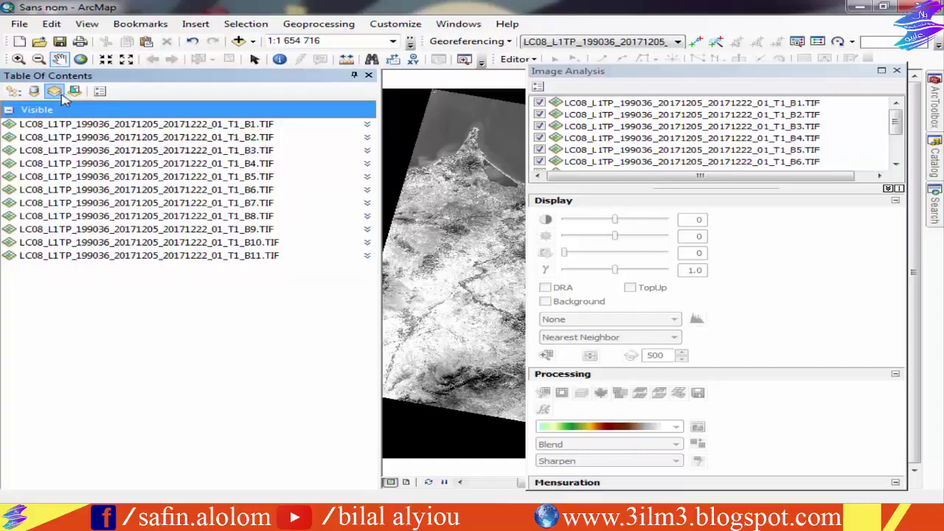
pyautogui.click(13, 90)
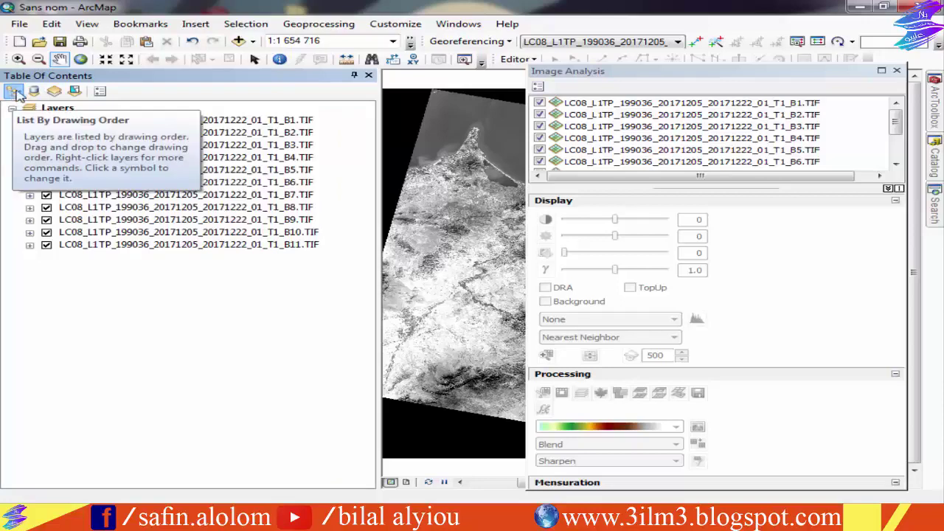
# - Remove the band layers B8, B9, B10 and B11 from the map
pyautogui.click(292, 123)
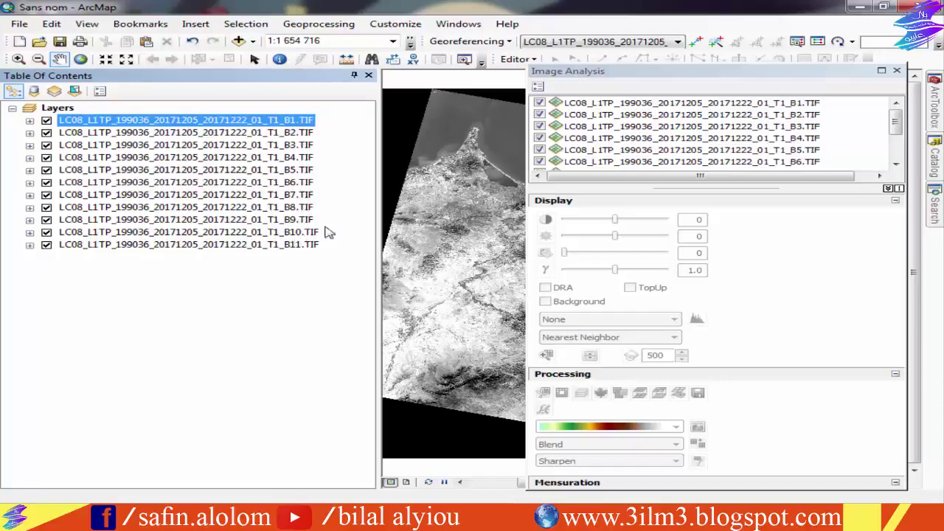
pyautogui.keyDown('shift'); pyautogui.click(281, 209); pyautogui.keyUp('shift')
pyautogui.click(280, 210)
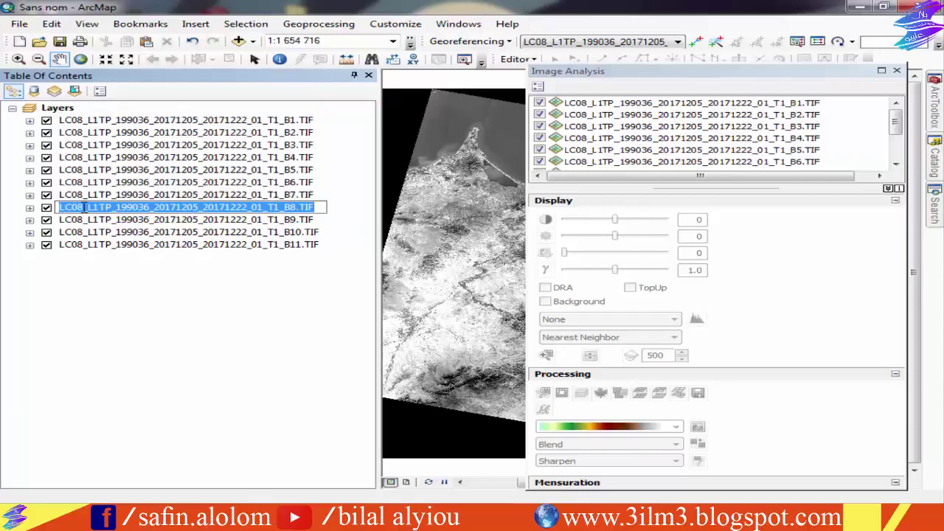
pyautogui.press('Escape')
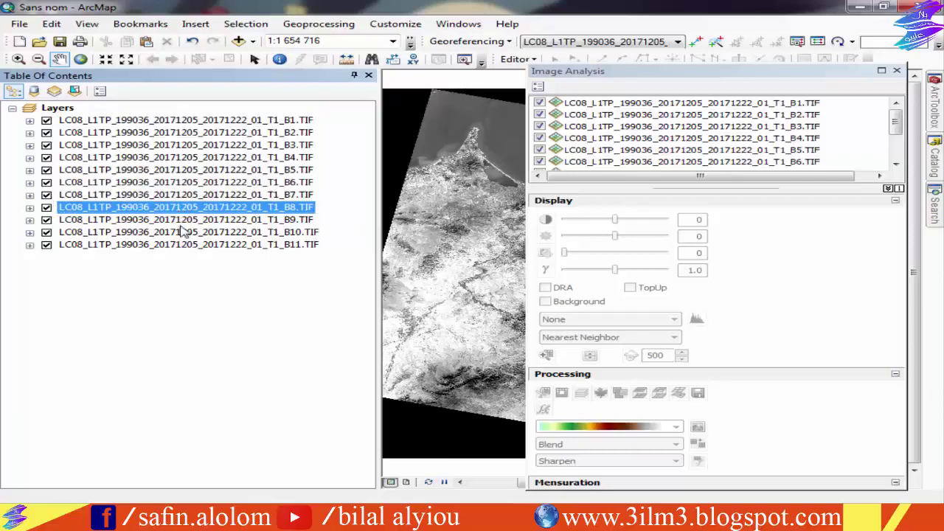
pyautogui.keyDown('shift'); pyautogui.click(189, 246); pyautogui.keyUp('shift')
pyautogui.rightClick(199, 227)
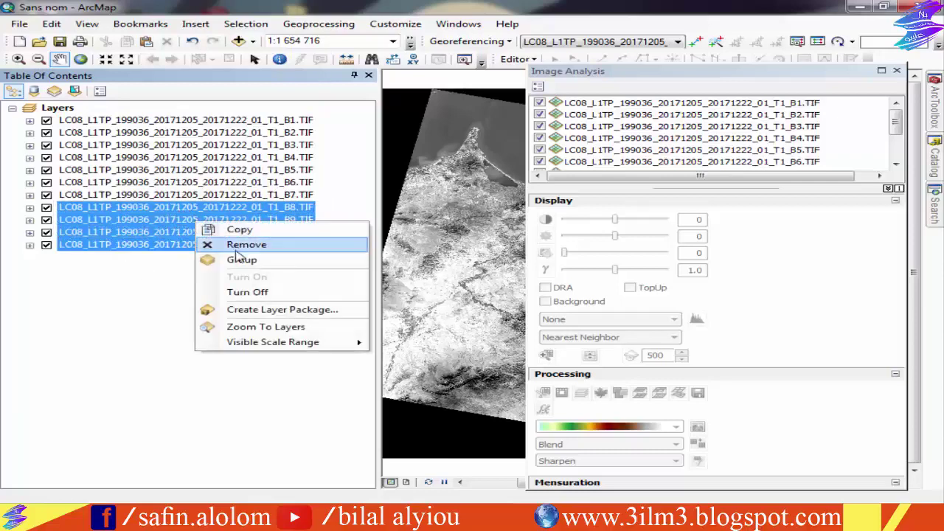
pyautogui.click(290, 246)
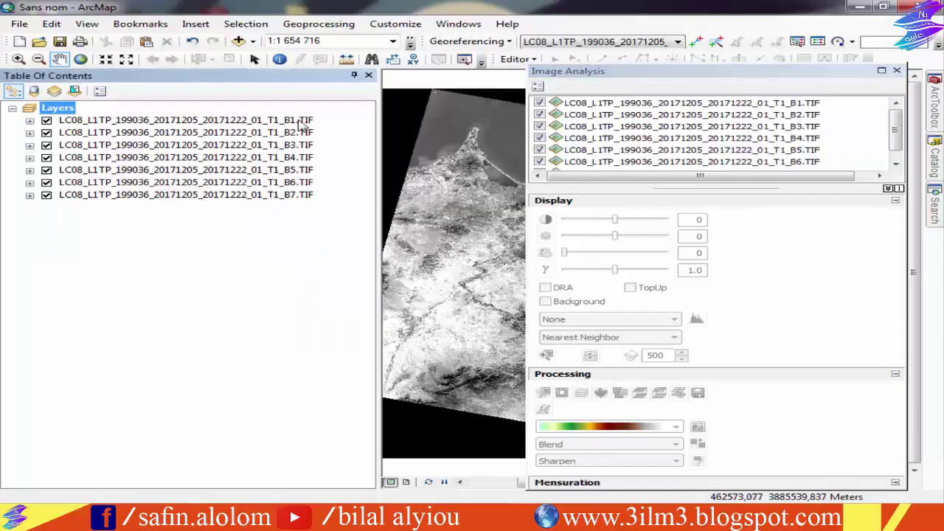
# - Reposition the Image Analysis window beside the table of contents and enlarge its layer list to show bands B1 to B7
pyautogui.moveTo(623, 72); pyautogui.dragTo(595, 70)
pyautogui.moveTo(639, 183); pyautogui.dragTo(664, 197)
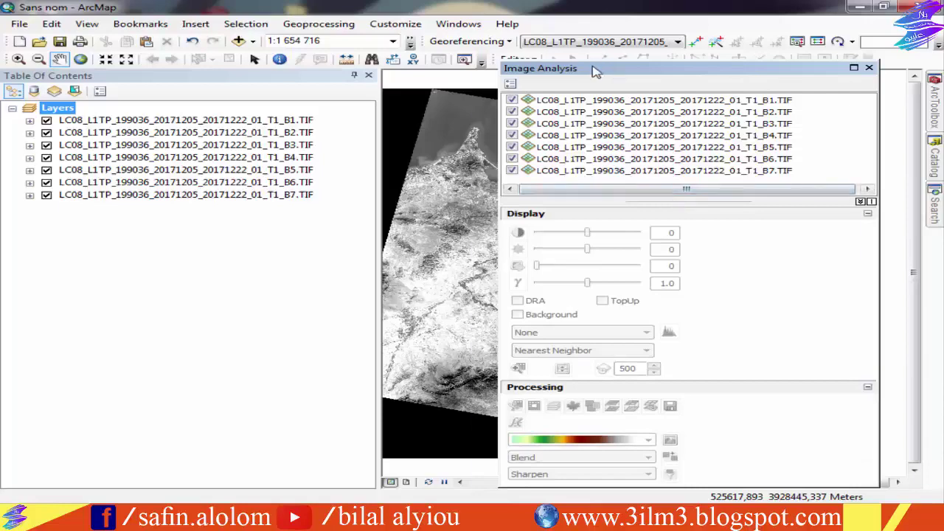
pyautogui.moveTo(599, 71); pyautogui.dragTo(481, 72)
pyautogui.moveTo(579, 72); pyautogui.dragTo(559, 72)
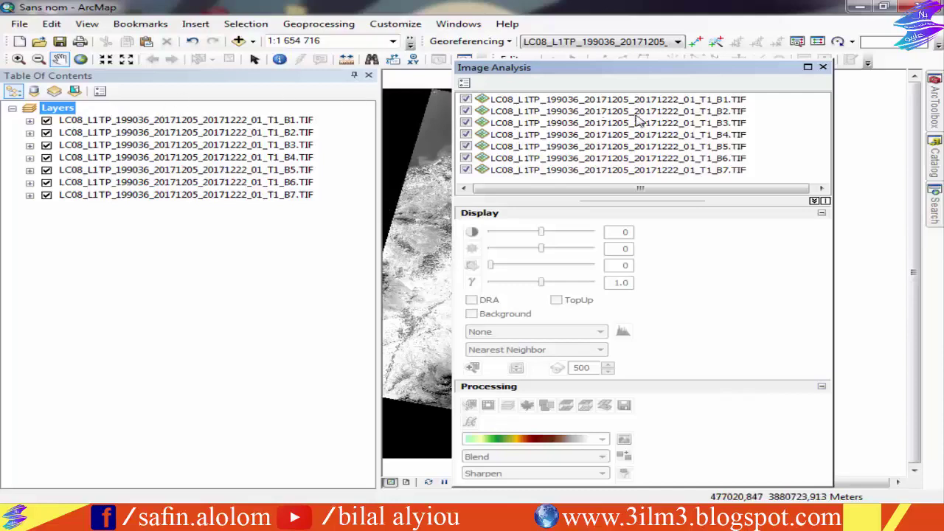
# - Combine the seven band layers B1 to B7 into one multiband layer with Composite Bands
pyautogui.click(725, 101)
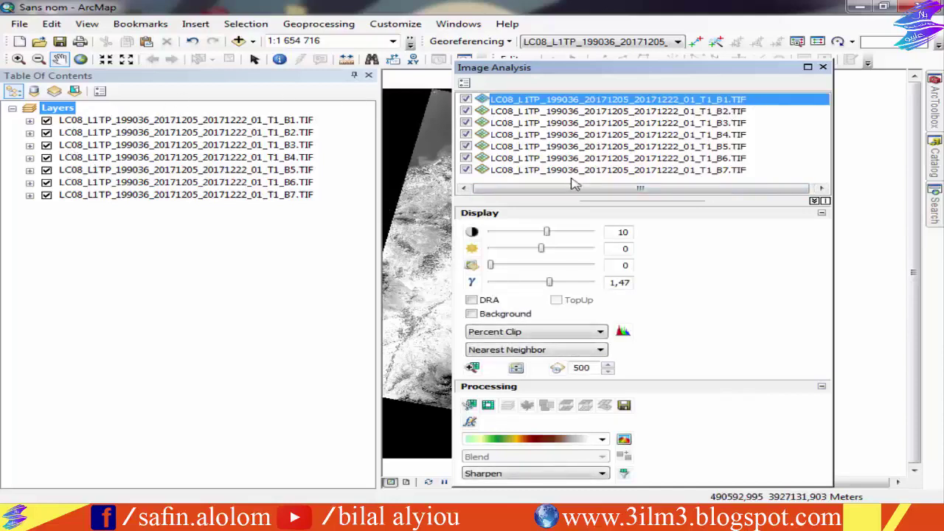
pyautogui.moveTo(726, 191); pyautogui.dragTo(746, 190)
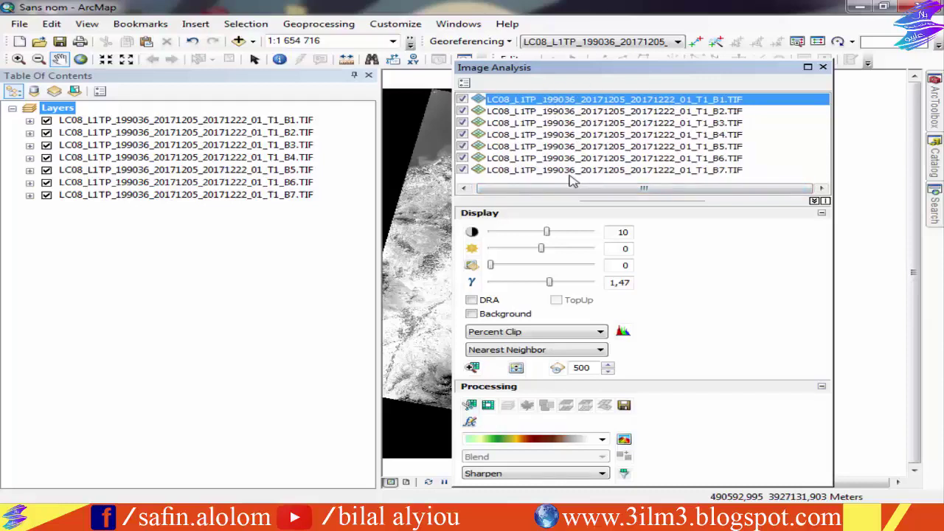
pyautogui.keyDown('shift'); pyautogui.click(618, 173); pyautogui.keyUp('shift')
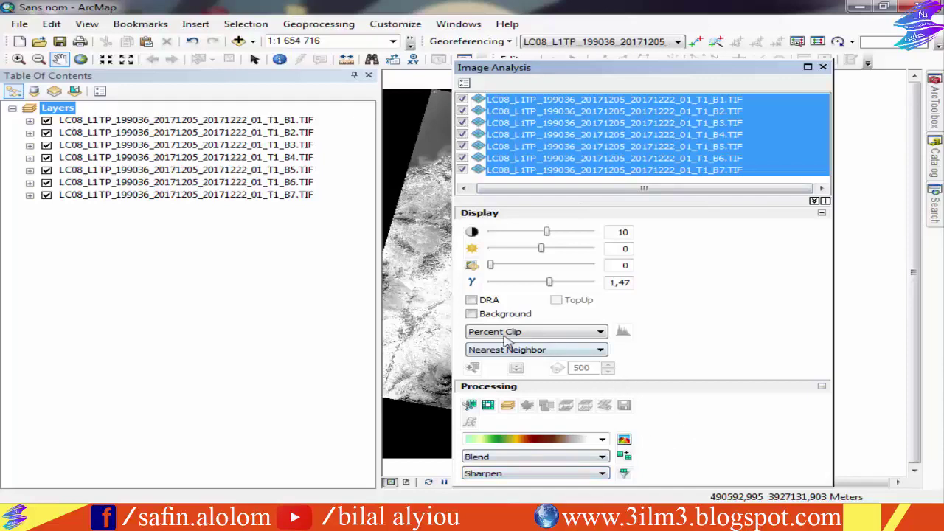
pyautogui.click(509, 406)
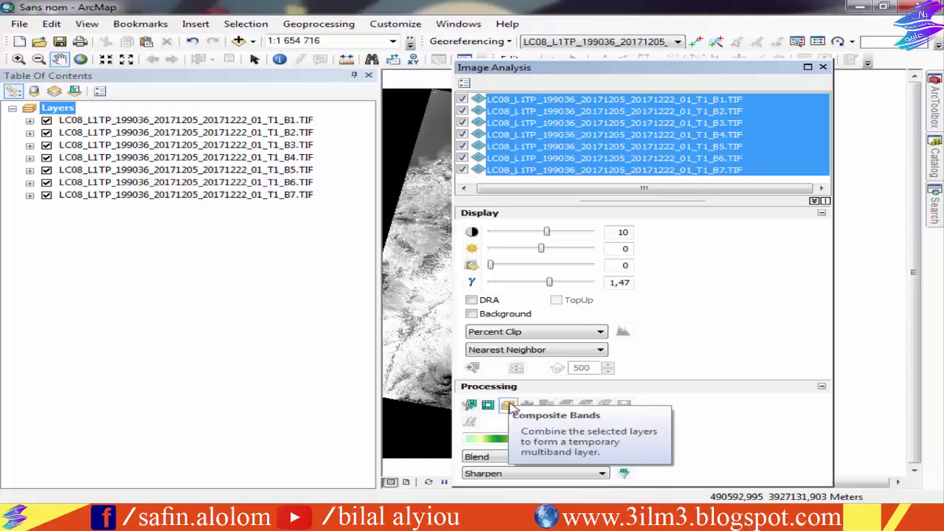
pyautogui.click(509, 406)
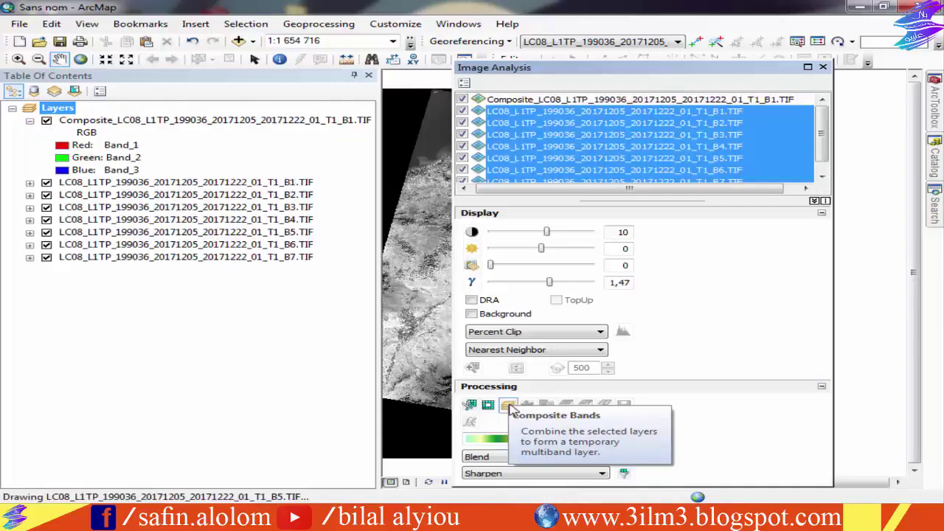
# - Widen the table of contents and move the Image Analysis window clear of it, with the composite layer selected
pyautogui.click(195, 121)
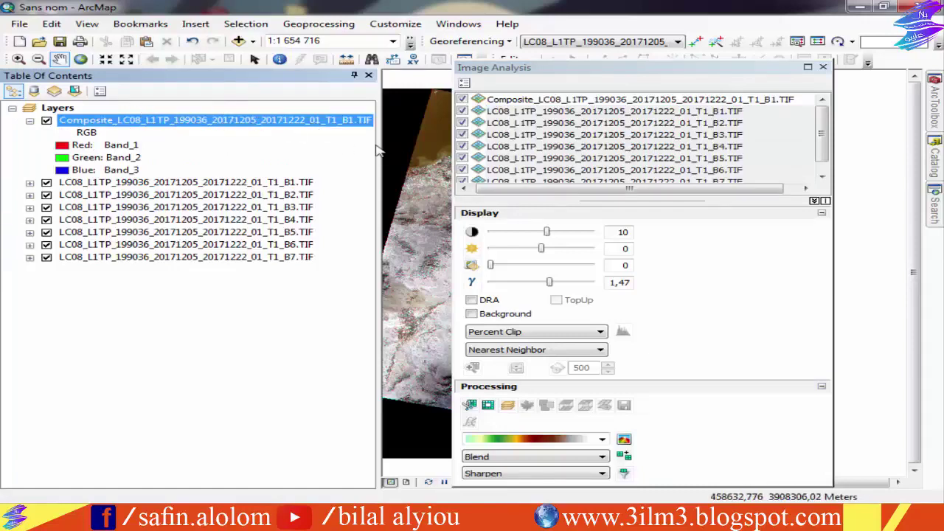
pyautogui.moveTo(378, 145); pyautogui.dragTo(400, 144)
pyautogui.moveTo(549, 67); pyautogui.dragTo(586, 81)
pyautogui.click(632, 200)
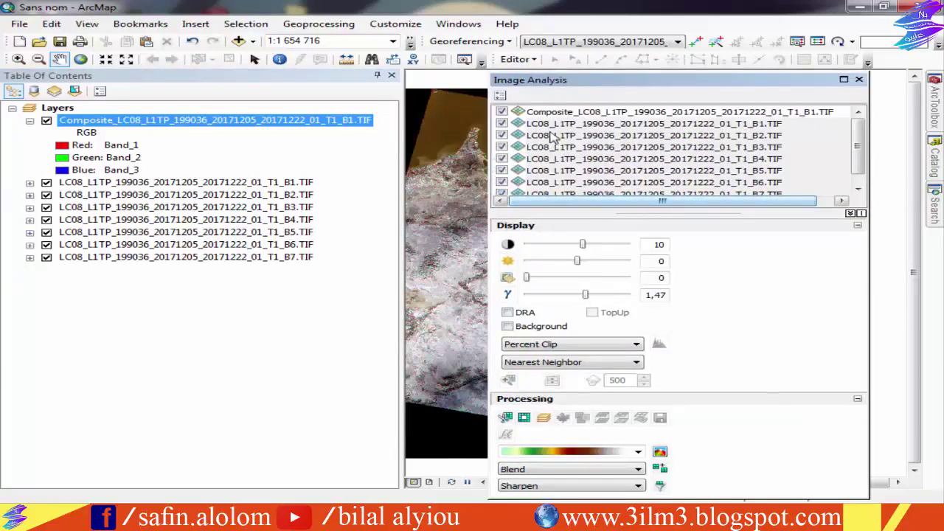
pyautogui.click(536, 110)
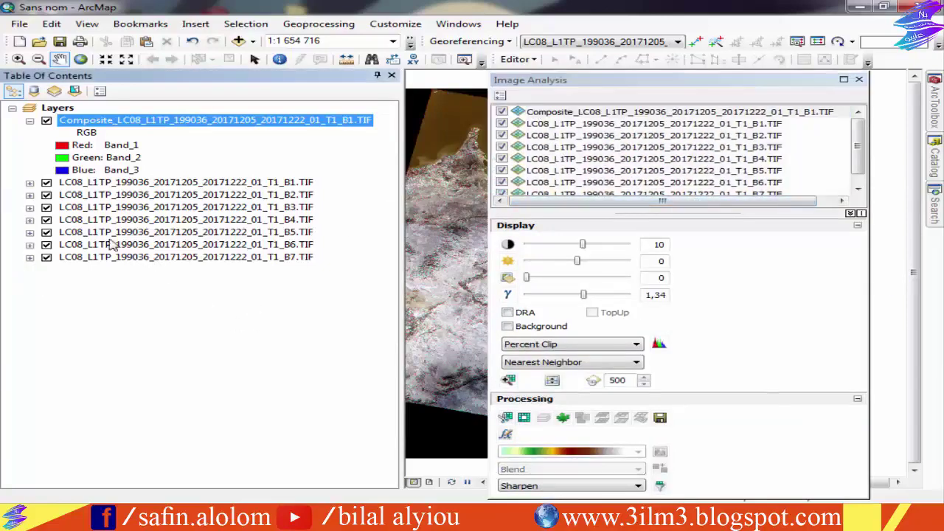
pyautogui.click(69, 185)
pyautogui.click(123, 326)
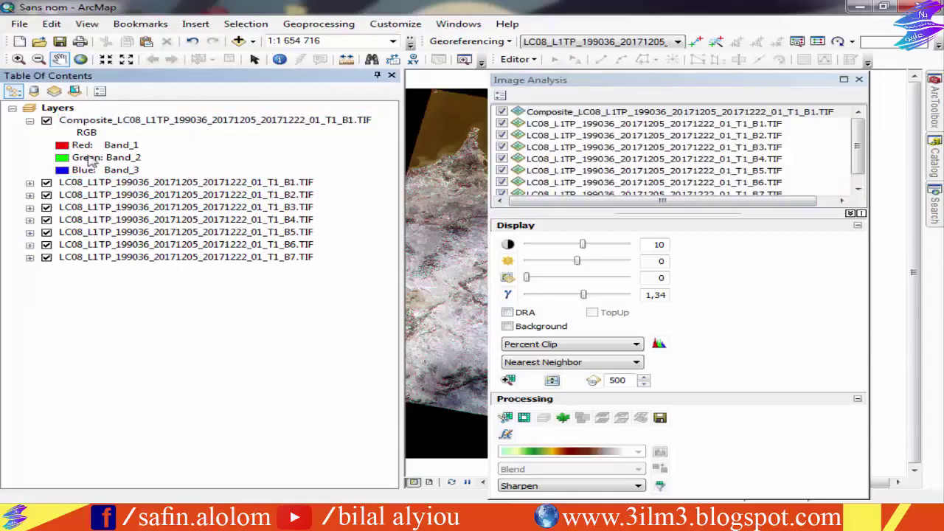
pyautogui.click(186, 122)
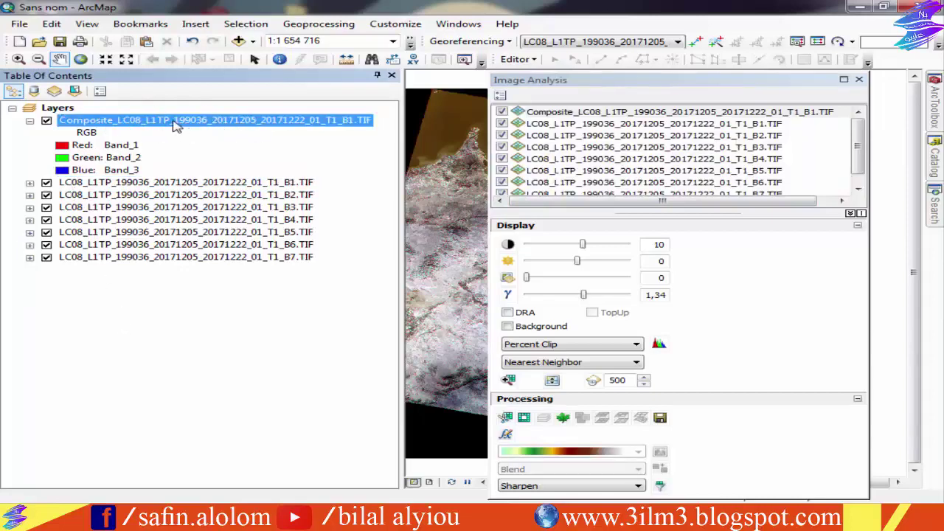
pyautogui.rightClick(176, 125)
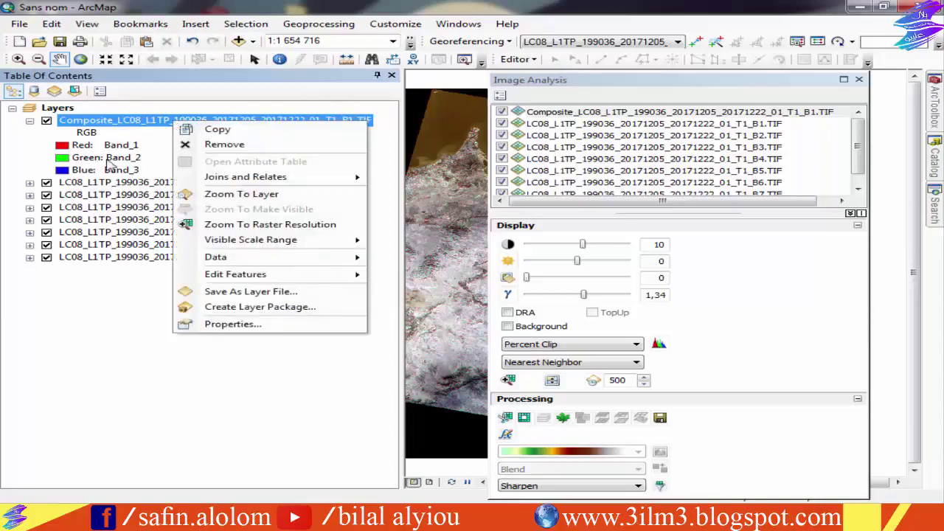
pyautogui.moveTo(236, 273)
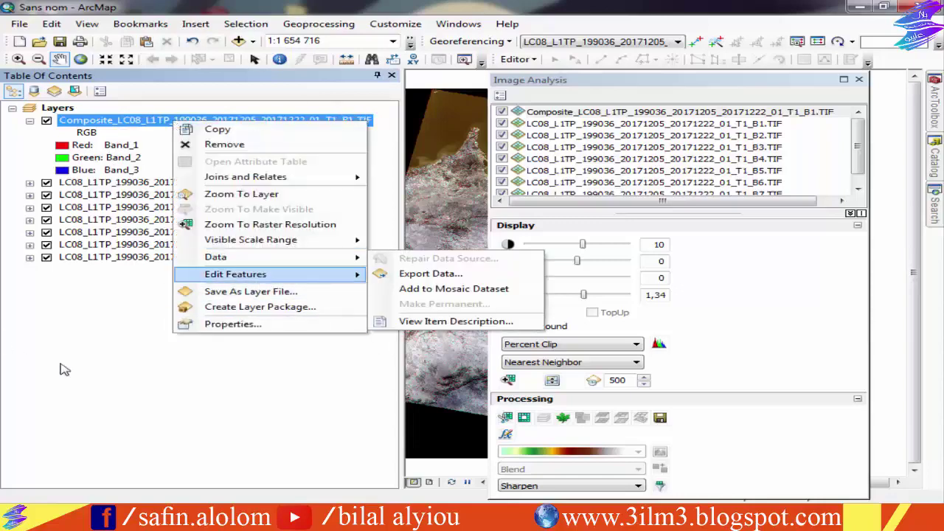
pyautogui.click(65, 369)
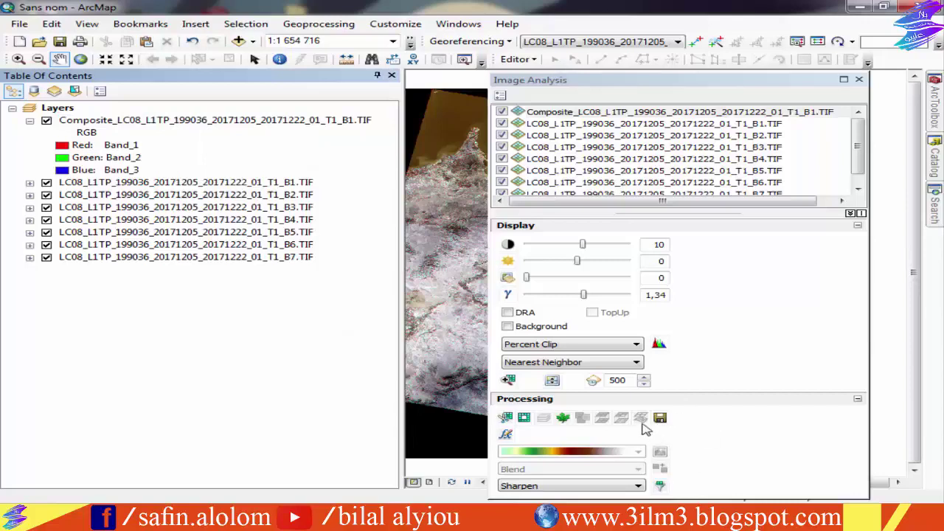
# - Open the raster export settings for the composite layer and look through the available output formats
pyautogui.click(599, 115)
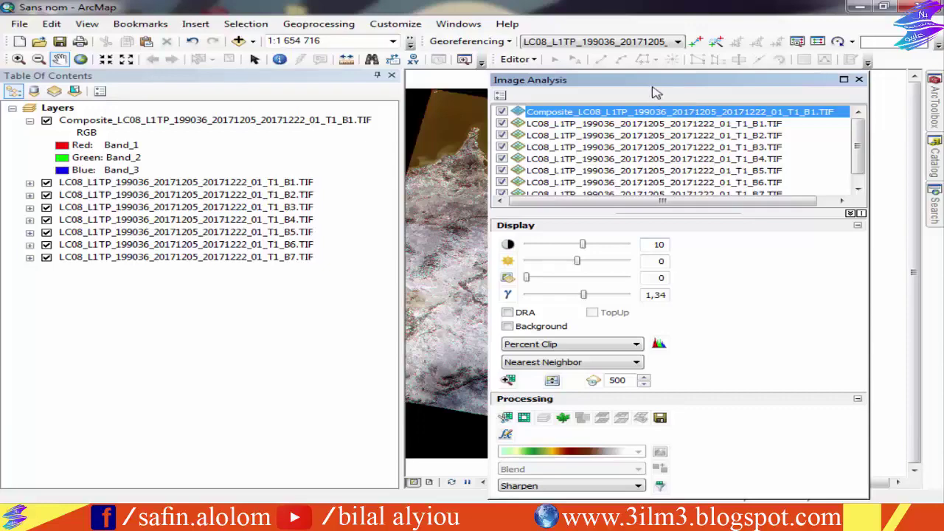
pyautogui.moveTo(648, 79); pyautogui.dragTo(622, 80)
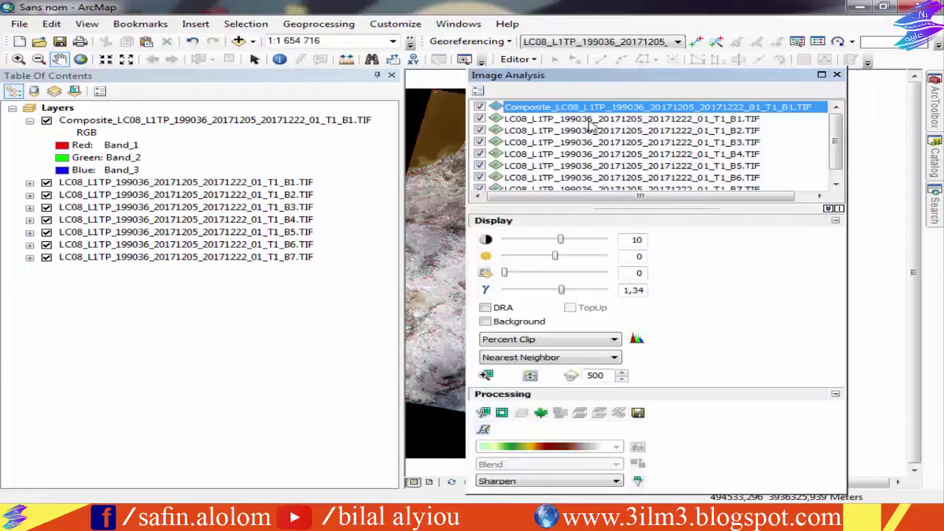
pyautogui.click(639, 413)
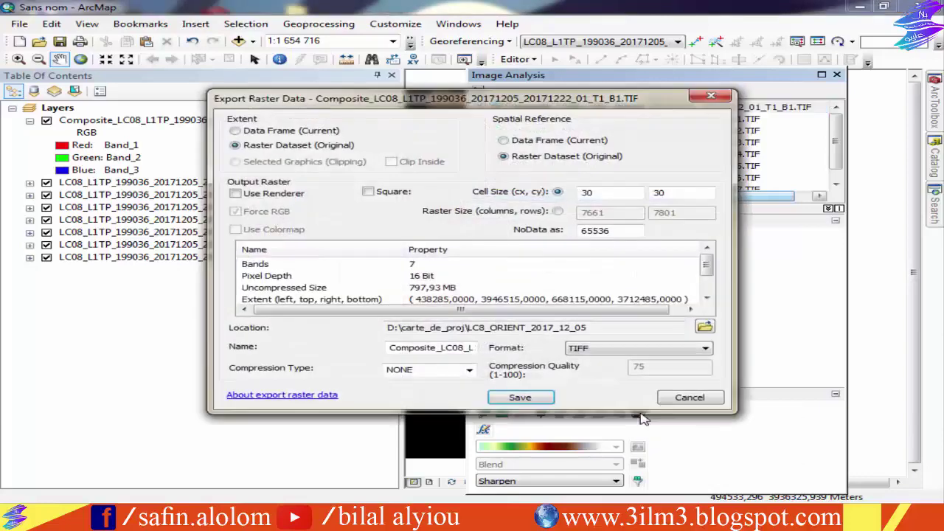
pyautogui.moveTo(445, 103); pyautogui.dragTo(405, 111)
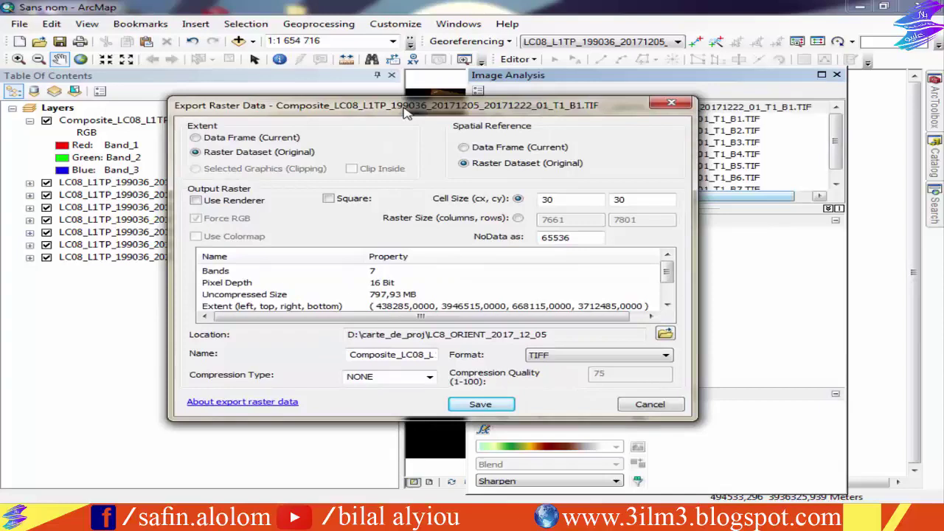
pyautogui.click(597, 357)
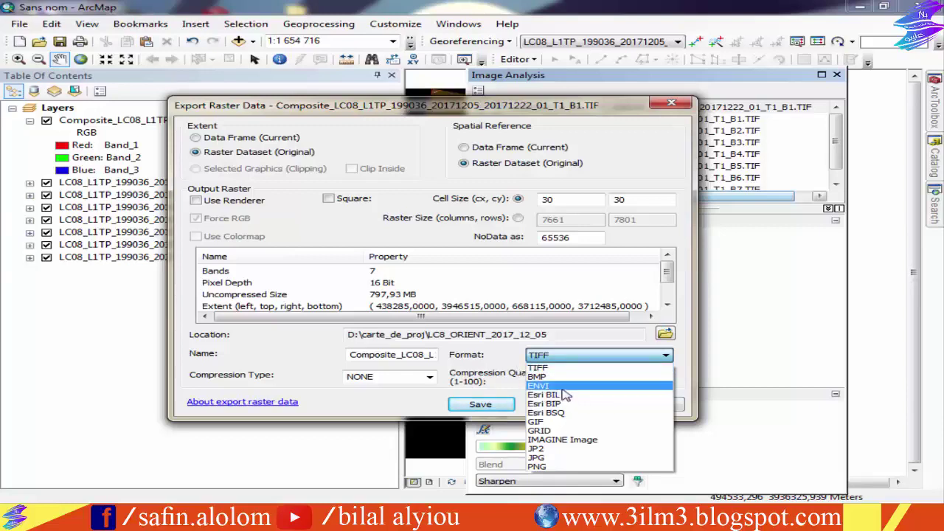
pyautogui.click(610, 359)
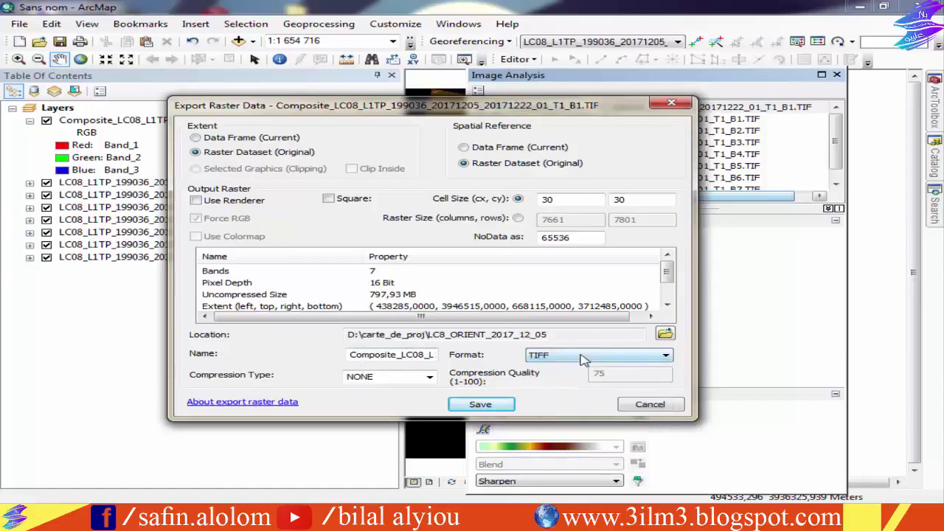
# - Connect to the desktop folder LC08_L1TP_199036_20171205_20171222_01_T1 and set it as the export location
pyautogui.click(666, 335)
pyautogui.click(464, 175)
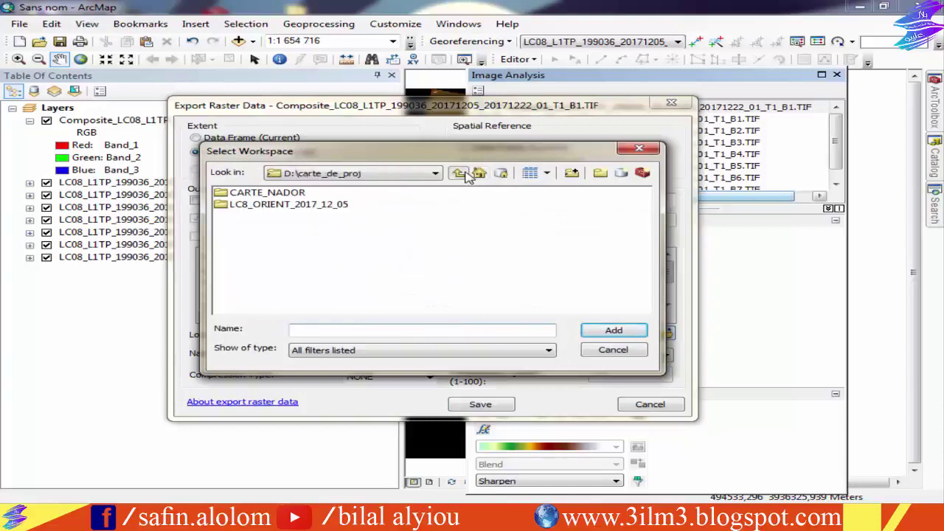
pyautogui.click(571, 174)
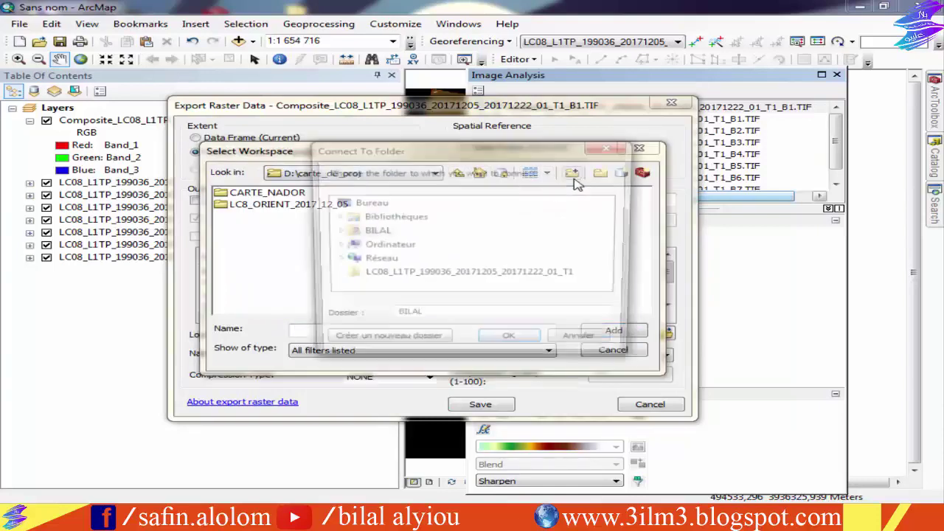
pyautogui.click(361, 274)
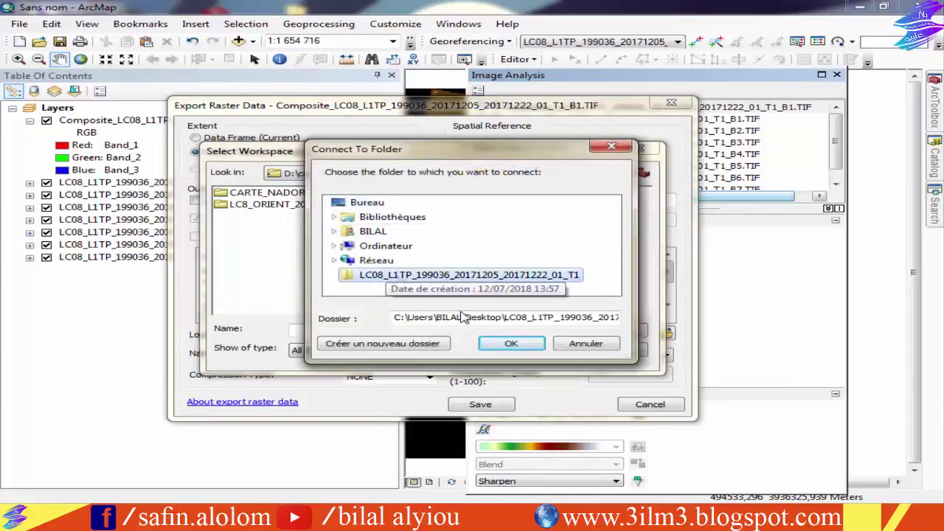
pyautogui.click(512, 345)
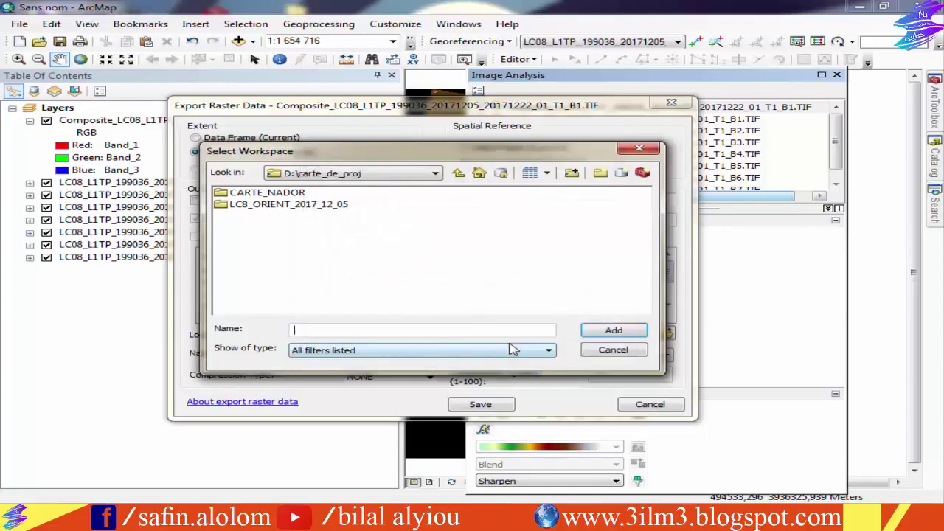
pyautogui.click(458, 175)
pyautogui.click(260, 196)
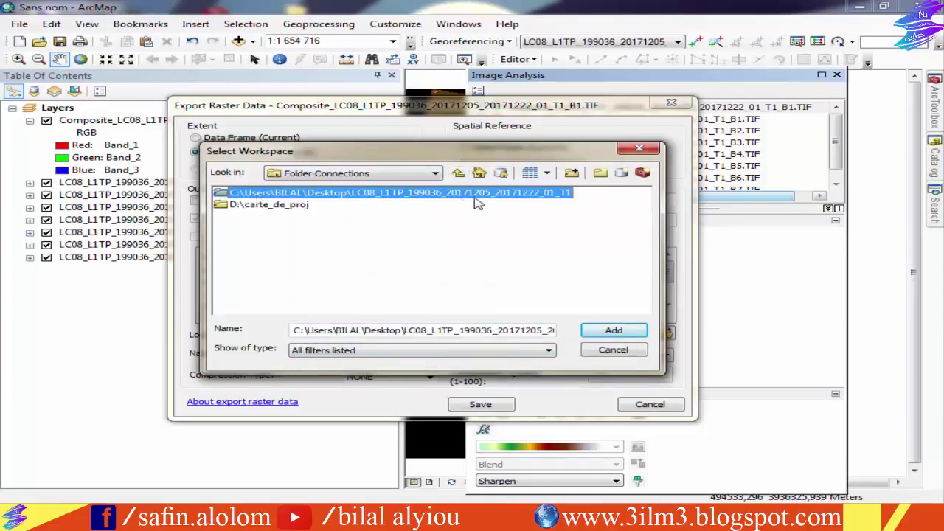
pyautogui.click(599, 333)
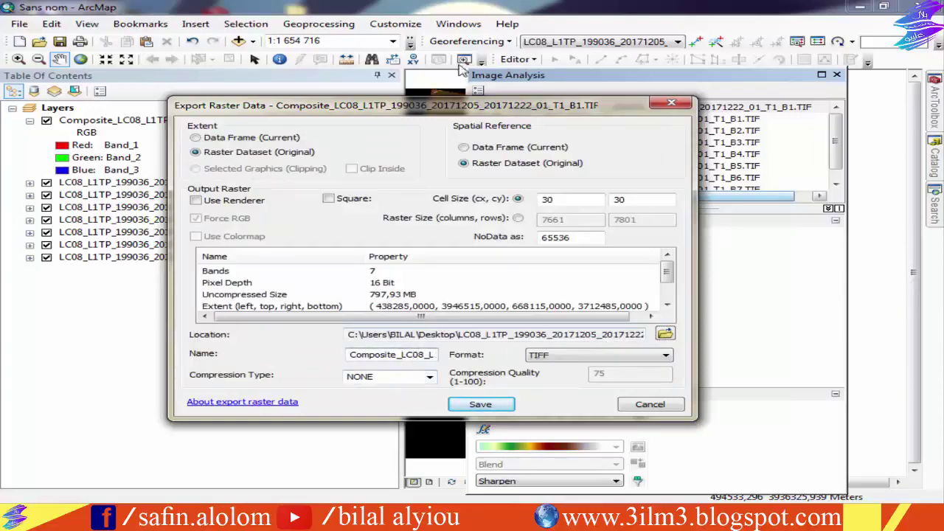
# - Review the export's cell size and the raster properties, including band count, pixel depth, extent and spatial reference
pyautogui.doubleClick(564, 196)
pyautogui.press('Tab')
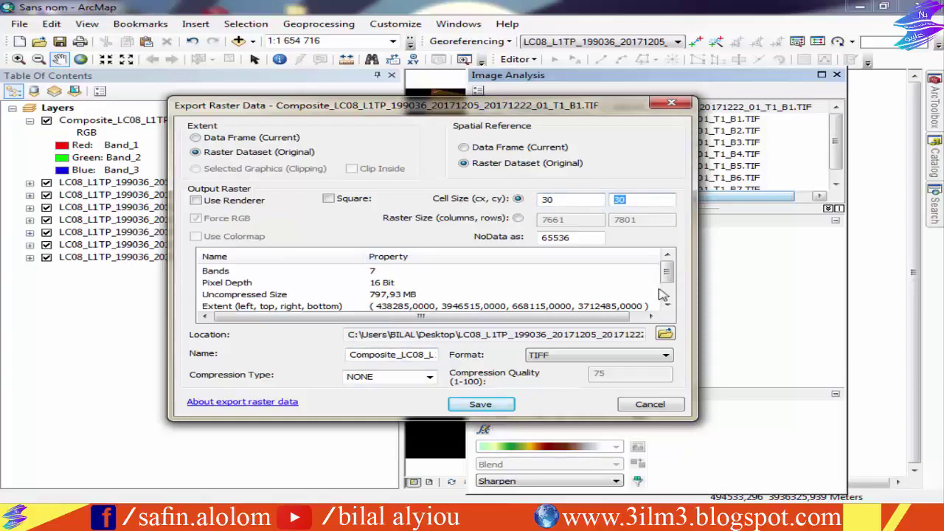
pyautogui.scroll(-1, 662, 295)
pyautogui.click(398, 277)
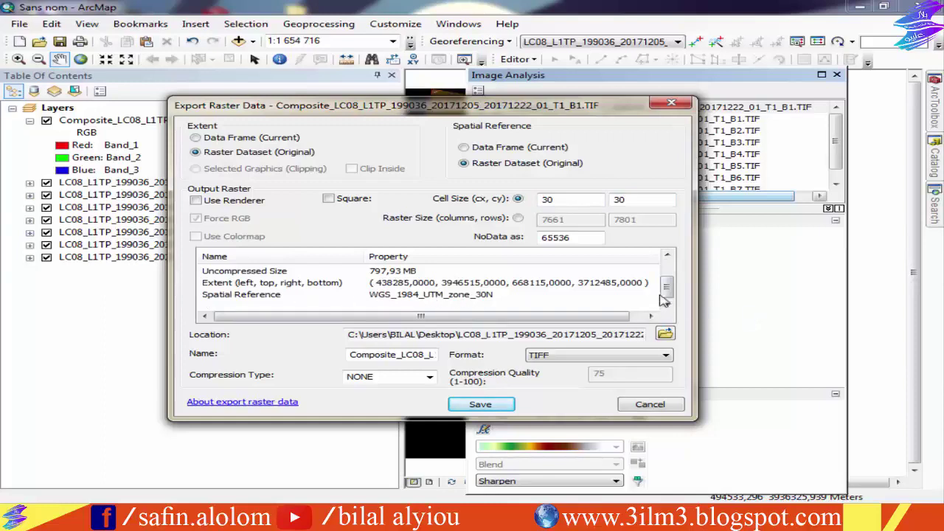
pyautogui.scroll(1, 662, 299)
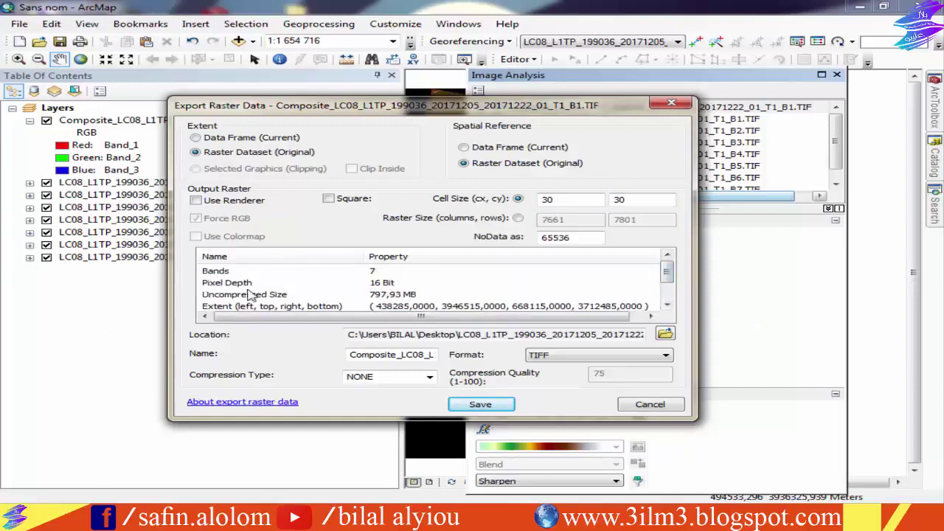
pyautogui.scroll(-1, 678, 301)
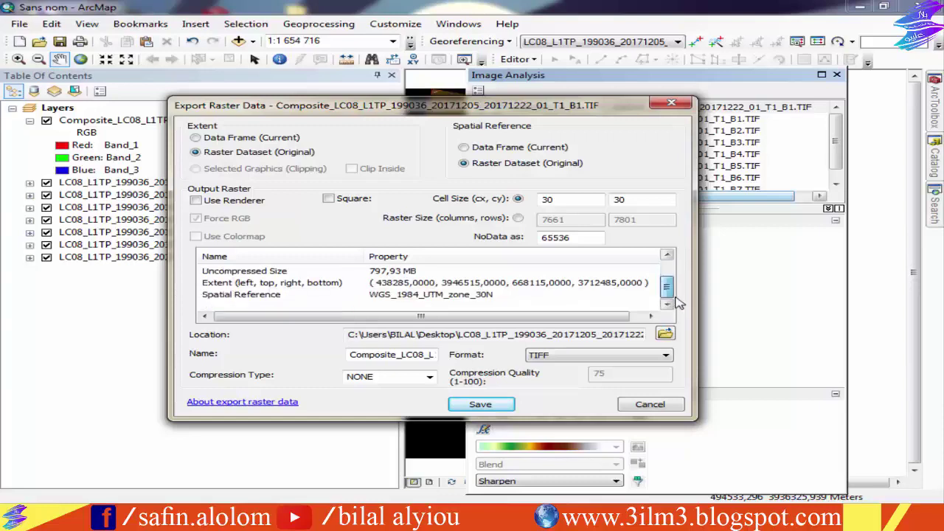
pyautogui.scroll(1, 669, 280)
pyautogui.scroll(-1, 668, 291)
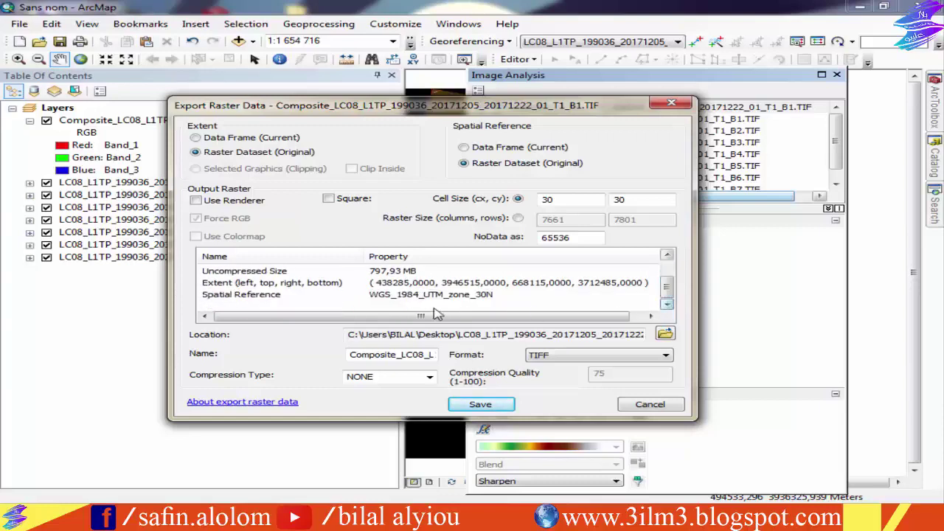
pyautogui.moveTo(385, 318); pyautogui.dragTo(352, 316)
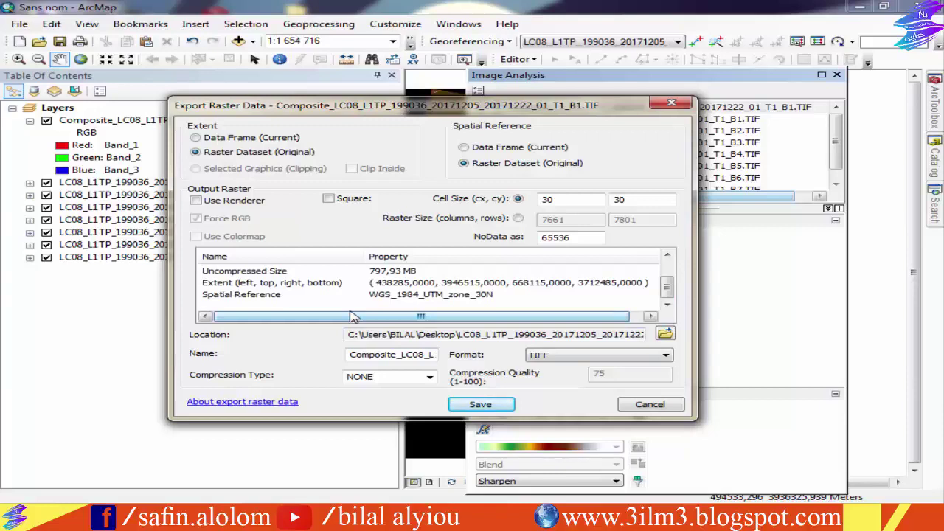
# - Set the export format to IMAGINE Image
pyautogui.click(576, 357)
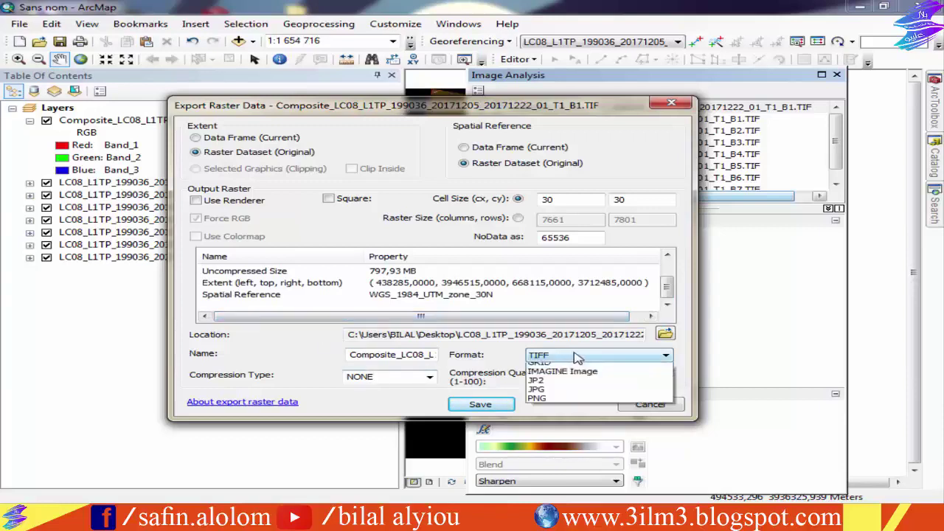
pyautogui.click(576, 443)
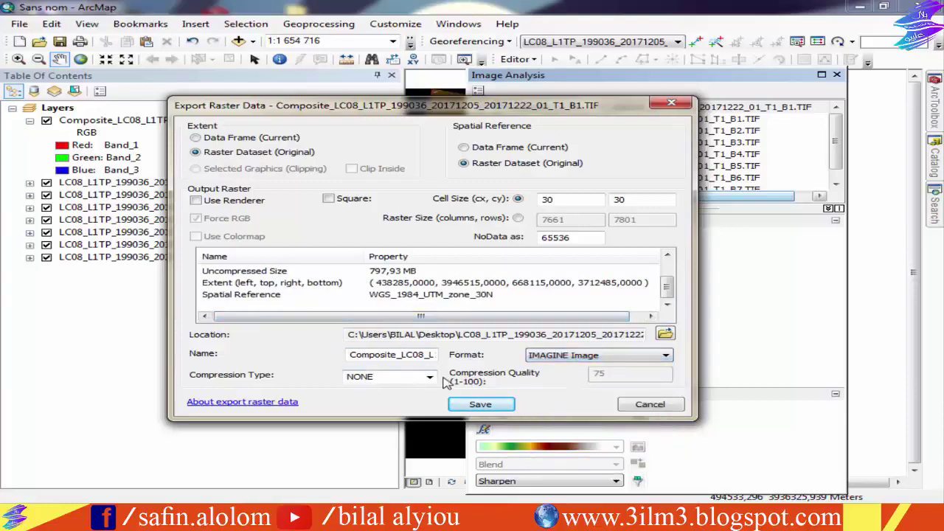
# - Save the raster export, promoting the pixel depth for NoData pixels, and add the exported composite to the map as a layer
pyautogui.moveTo(410, 108); pyautogui.dragTo(452, 97)
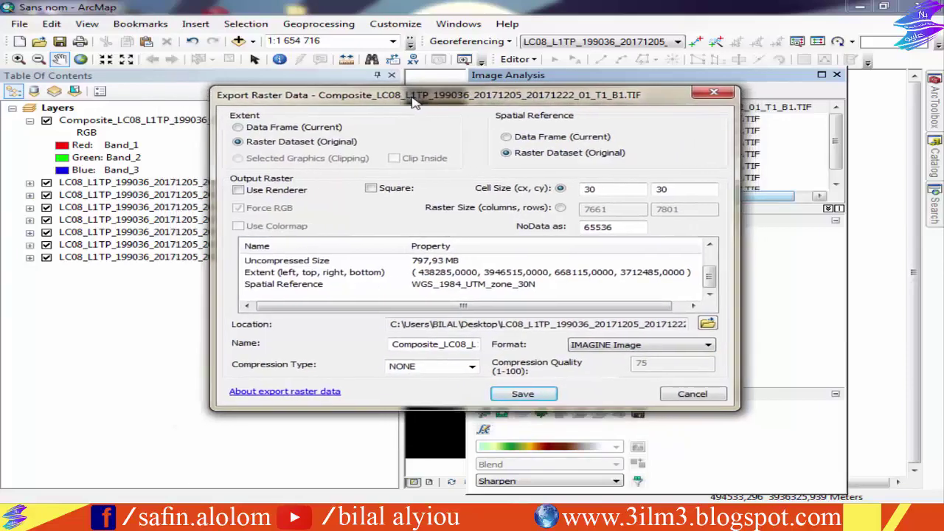
pyautogui.click(523, 395)
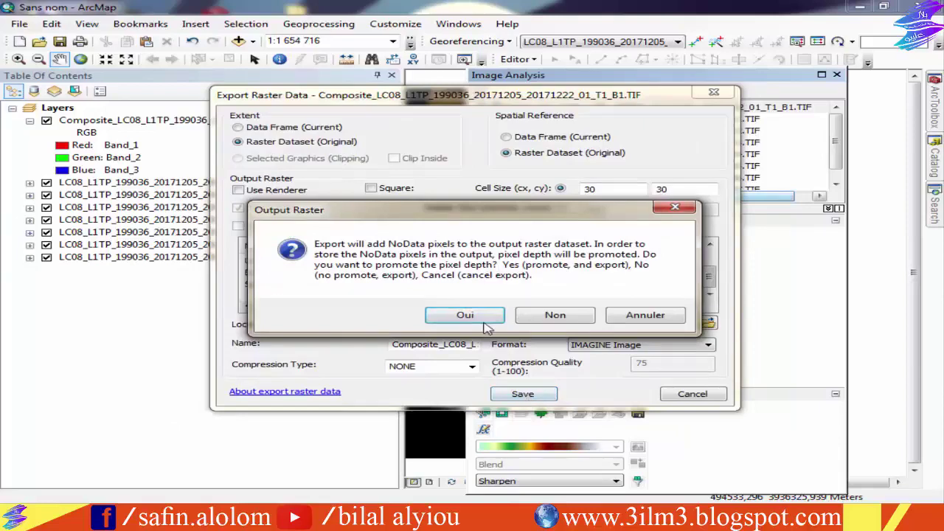
pyautogui.click(477, 316)
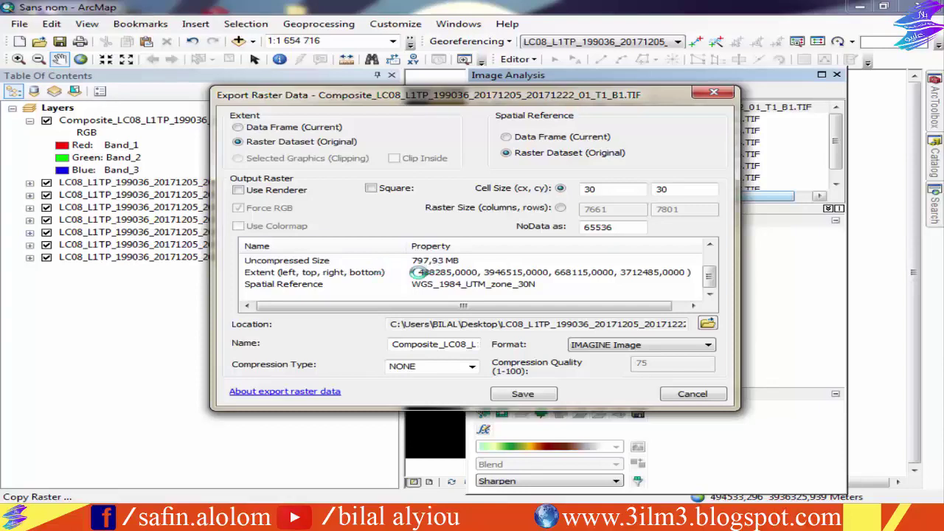
pyautogui.moveTo(469, 225); pyautogui.dragTo(452, 196)
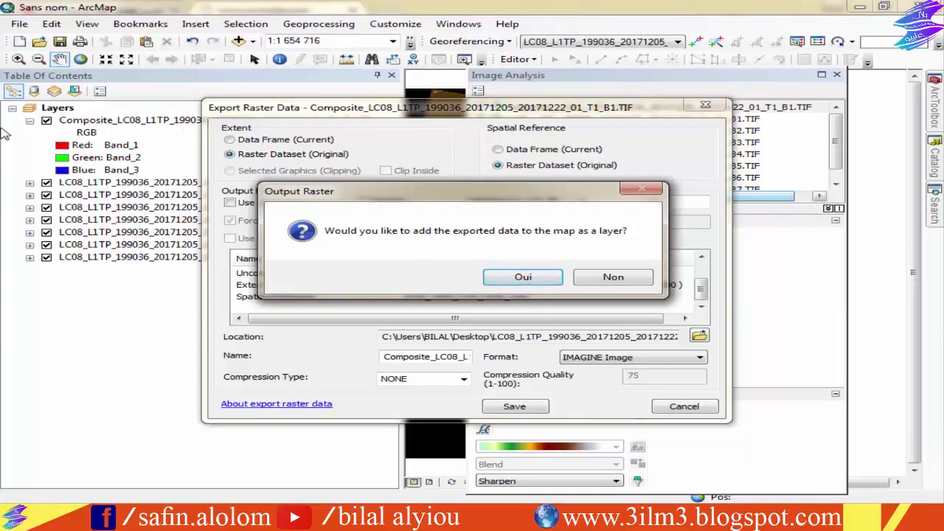
pyautogui.click(523, 277)
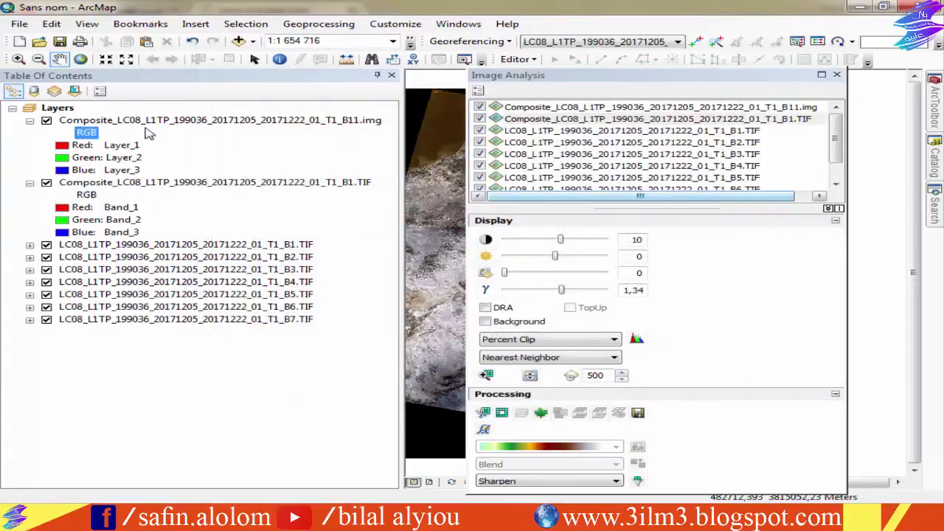
pyautogui.click(185, 122)
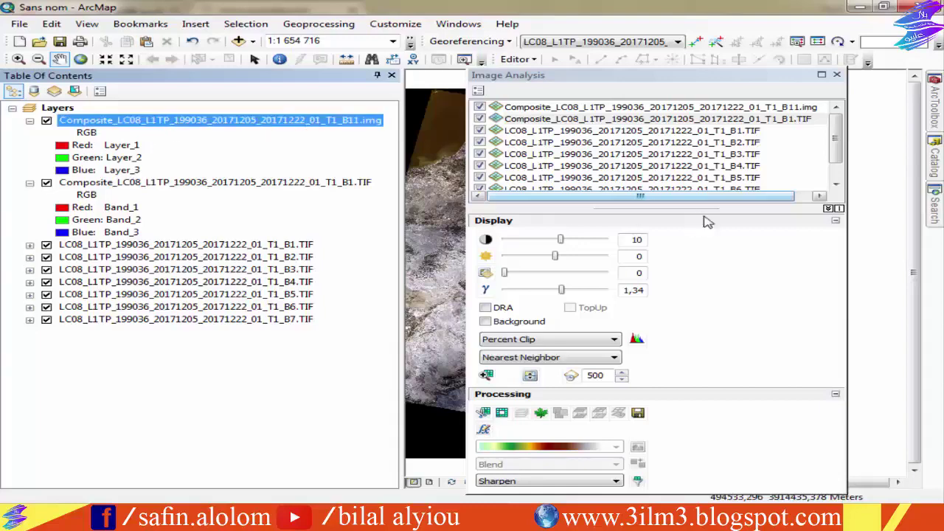
# - Check the exported composite files in the desktop folder LC08_L1TP_199036_20171205_20171222_01_T1, including the image file's details, and return to ArcMap
pyautogui.click(857, 8)
pyautogui.click(858, 8)
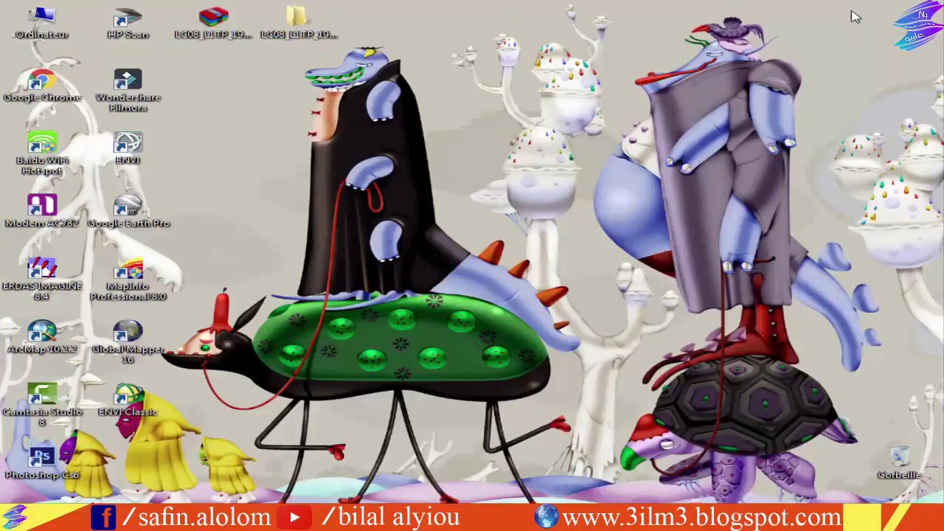
pyautogui.moveTo(324, 33); pyautogui.dragTo(579, 130)
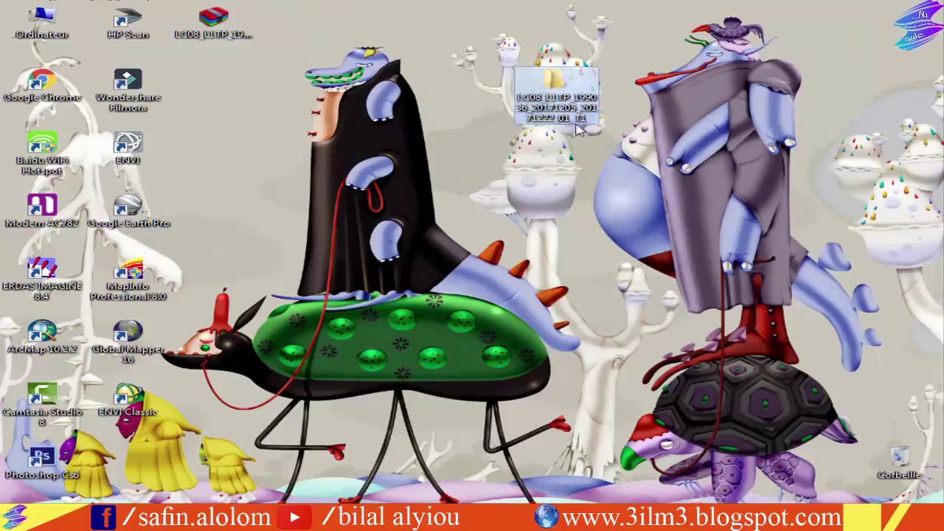
pyautogui.doubleClick(574, 109)
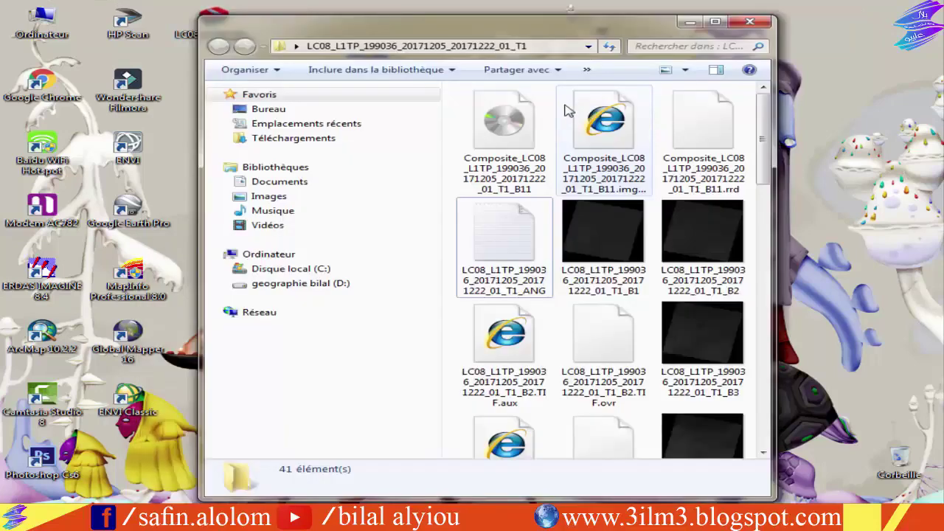
pyautogui.moveTo(510, 17); pyautogui.dragTo(510, 19)
pyautogui.click(715, 23)
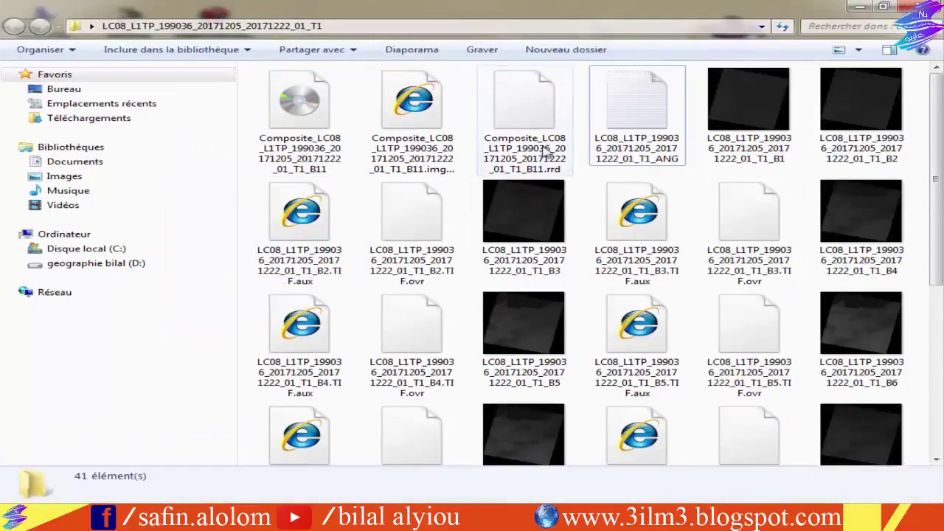
pyautogui.click(413, 118)
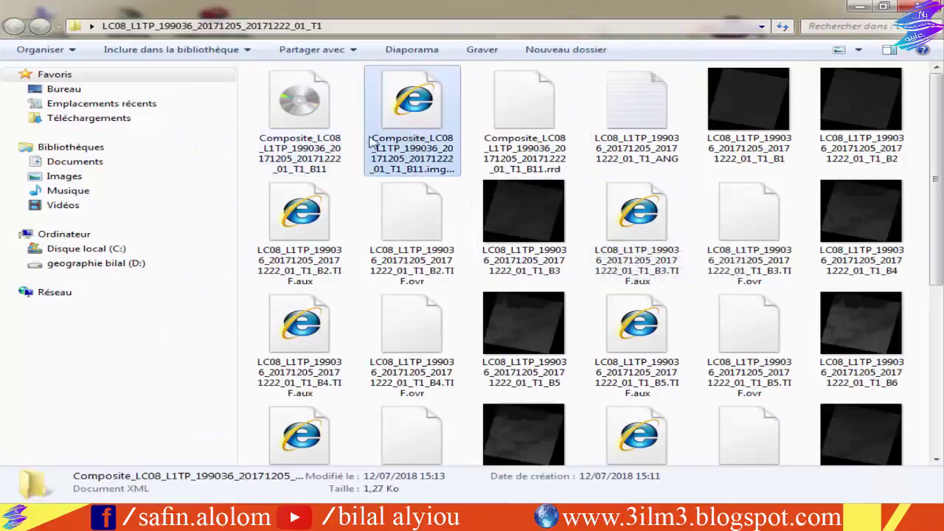
pyautogui.click(311, 164)
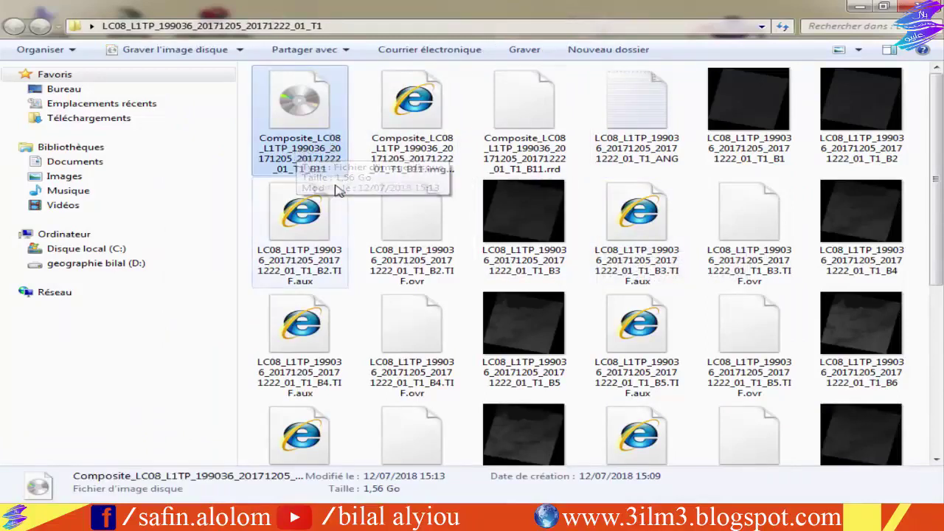
pyautogui.click(883, 6)
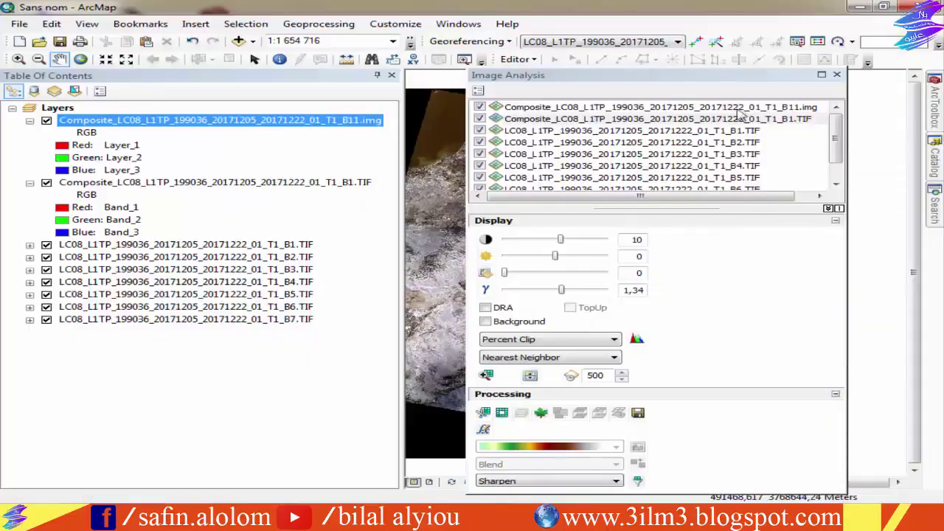
# - Close the Image Analysis window and remove the temporary composite TIF layer from the map, keeping the exported .img layer
pyautogui.moveTo(770, 78); pyautogui.dragTo(701, 58)
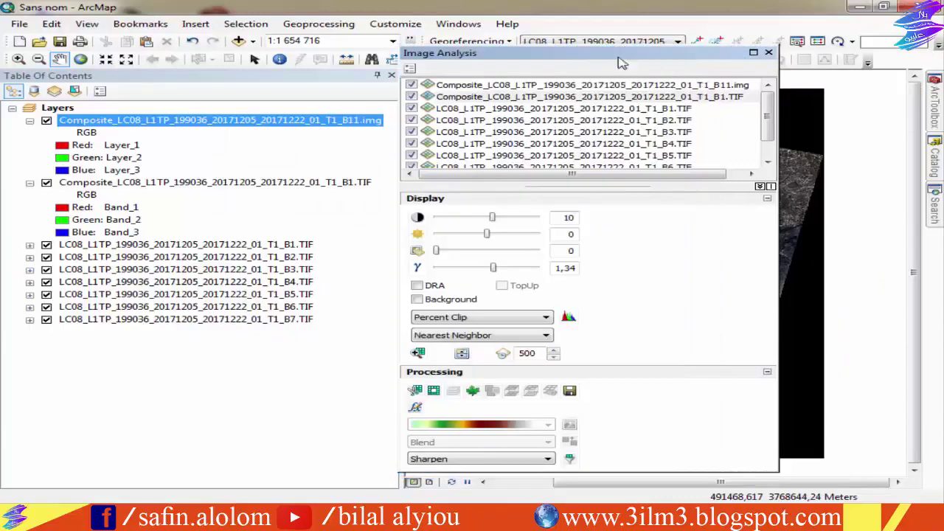
pyautogui.click(768, 53)
pyautogui.click(148, 185)
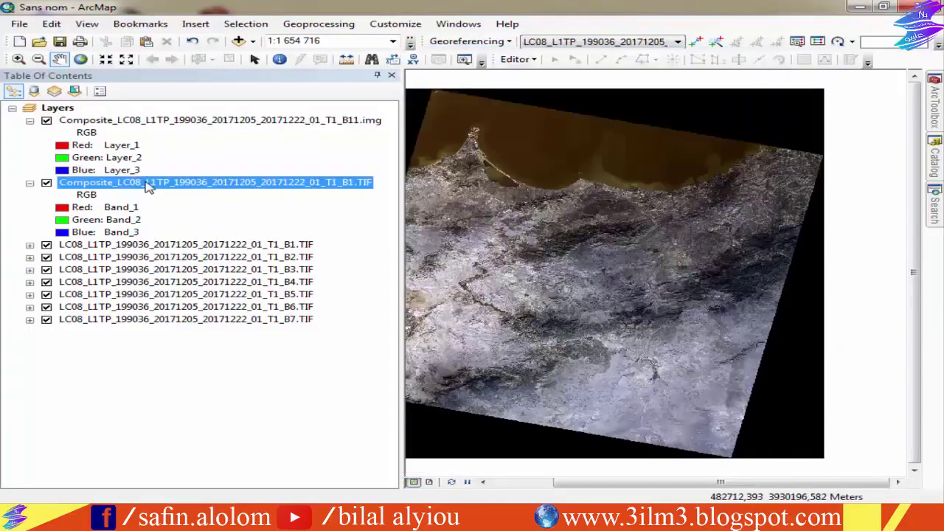
pyautogui.rightClick(184, 189)
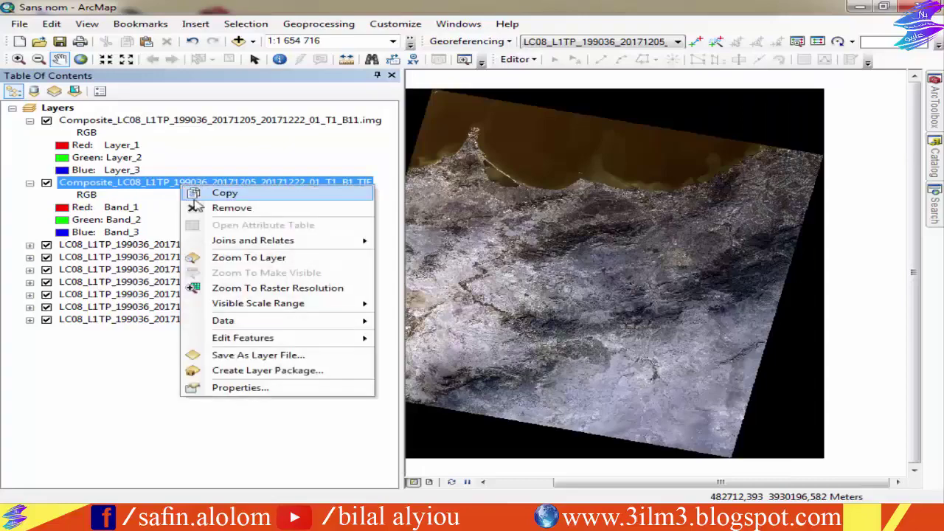
pyautogui.click(255, 214)
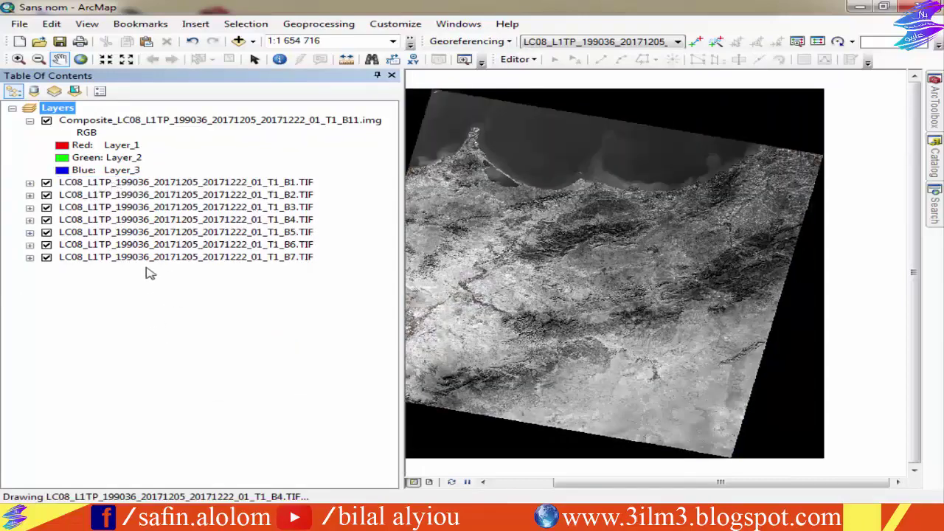
# - Remove the seven single-band layers B1 to B7 from the map
pyautogui.click(136, 125)
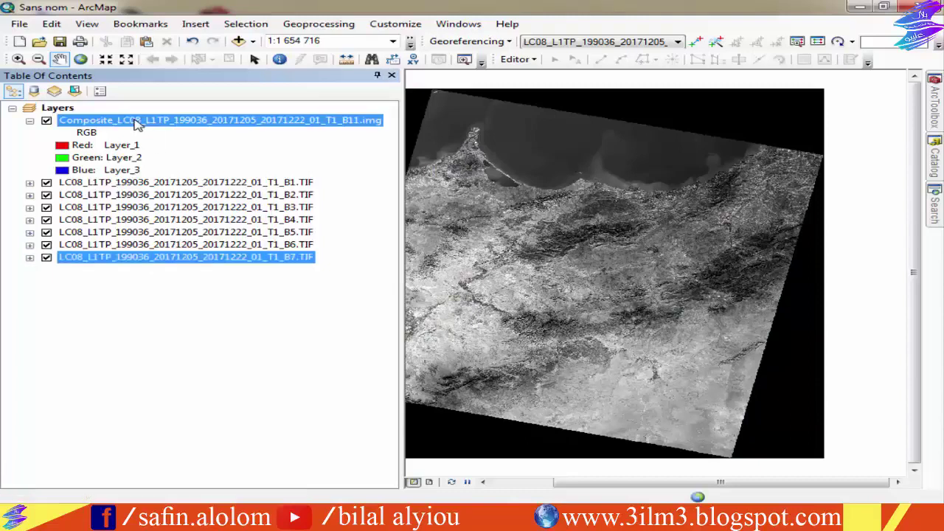
pyautogui.click(137, 182)
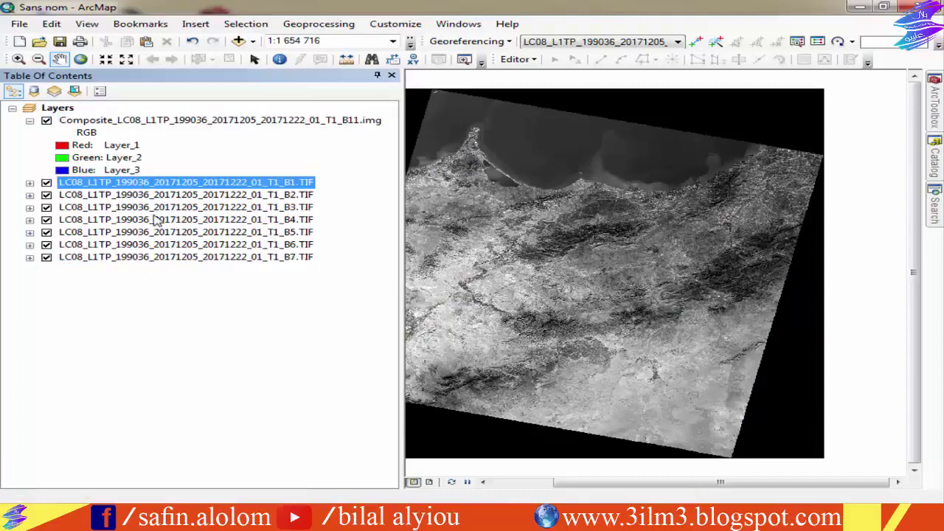
pyautogui.keyDown('shift'); pyautogui.click(167, 258); pyautogui.keyUp('shift')
pyautogui.rightClick(111, 187)
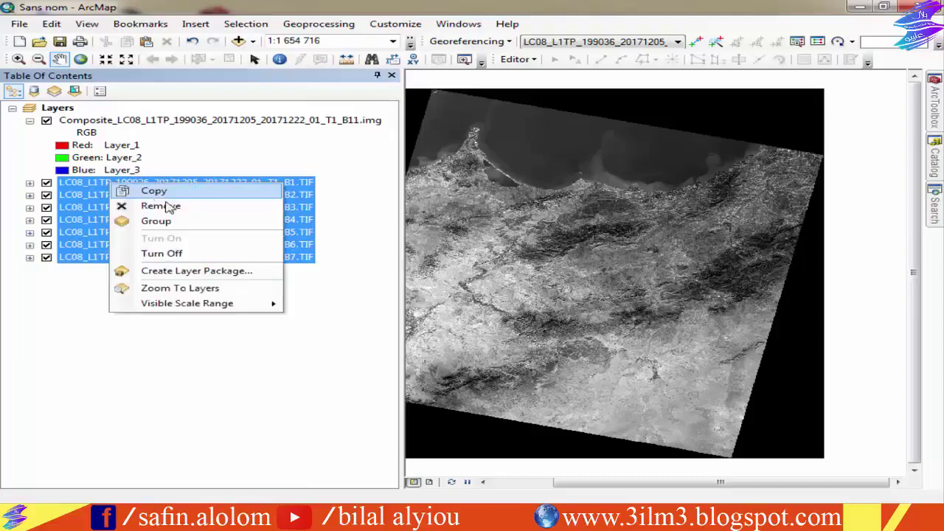
pyautogui.click(179, 208)
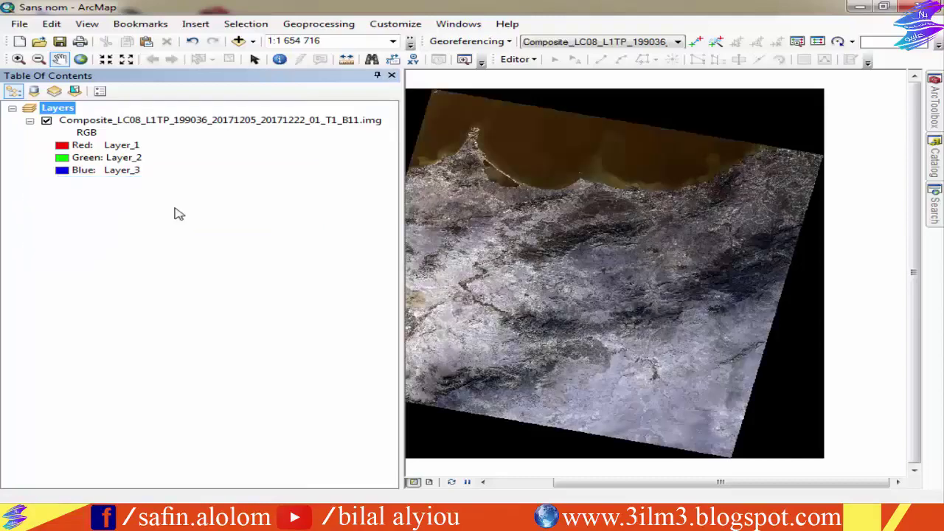
# - Narrow the table of contents and display the exported composite with Layer_3 as red, Layer_2 as green and Layer_1 as blue
pyautogui.click(149, 123)
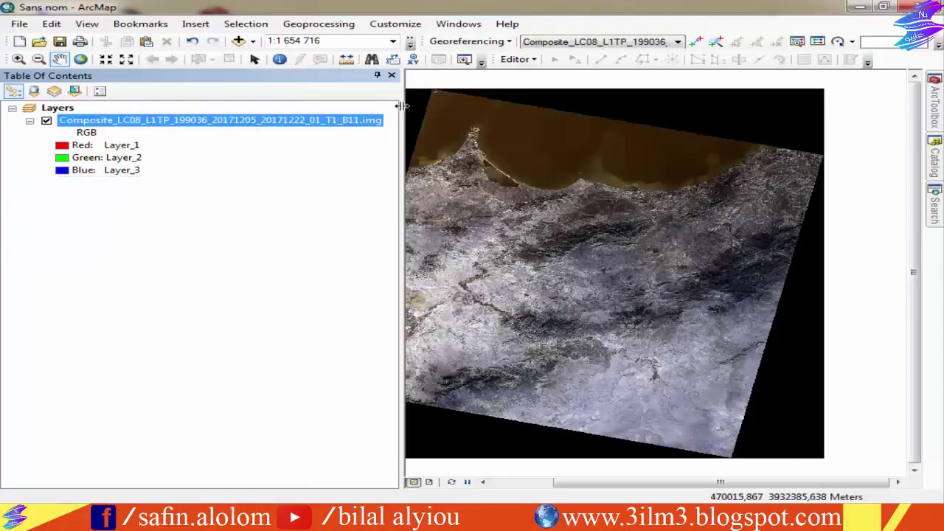
pyautogui.moveTo(402, 105); pyautogui.dragTo(276, 131)
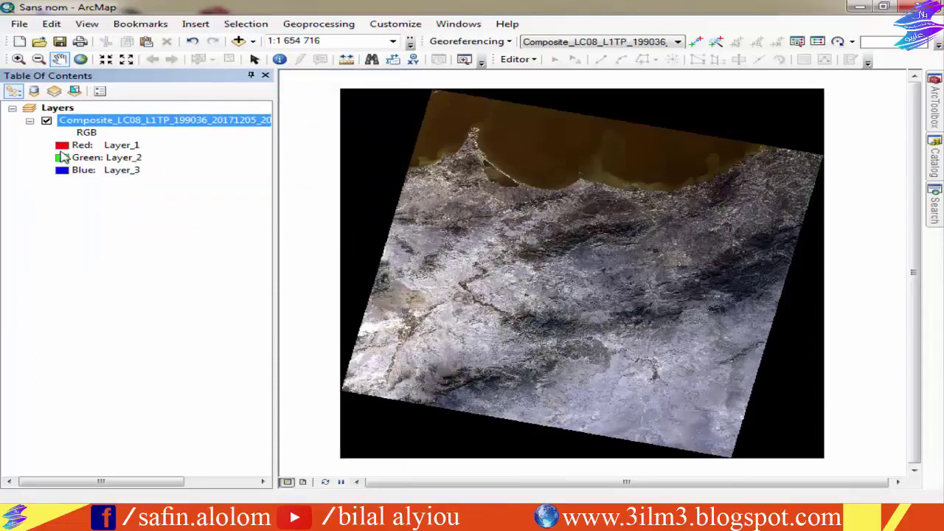
pyautogui.click(81, 144)
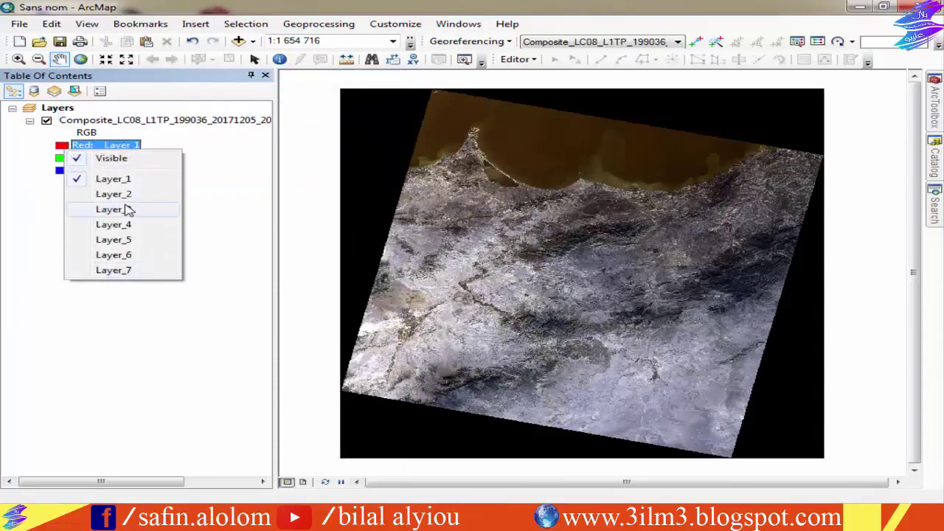
pyautogui.click(128, 210)
pyautogui.click(81, 157)
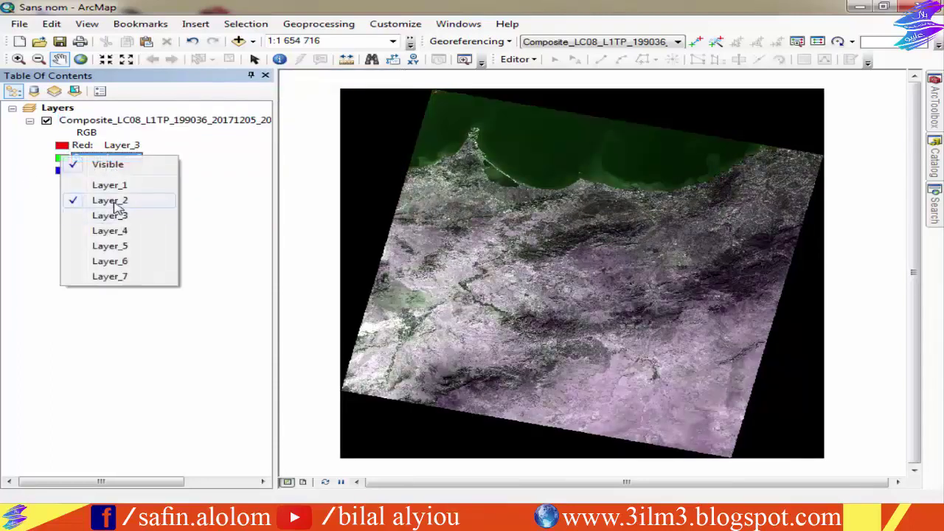
pyautogui.click(36, 169)
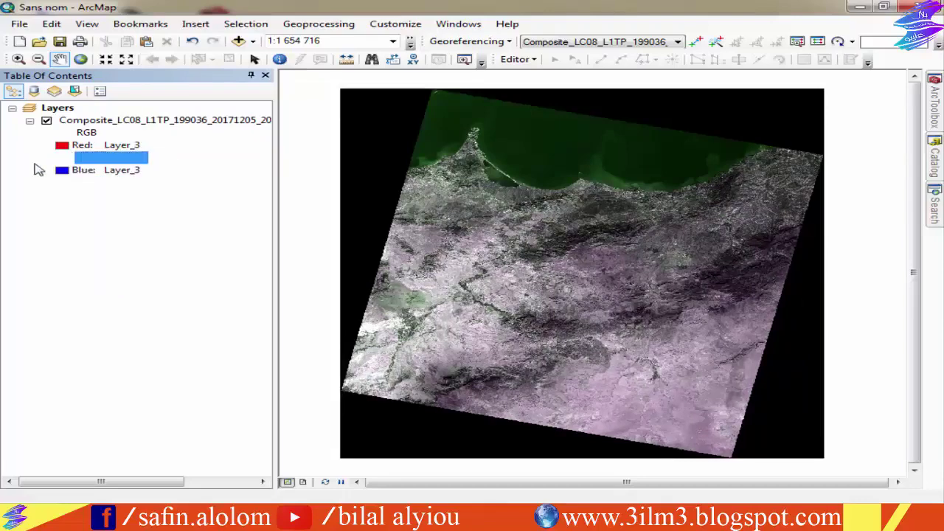
pyautogui.click(73, 175)
pyautogui.click(73, 177)
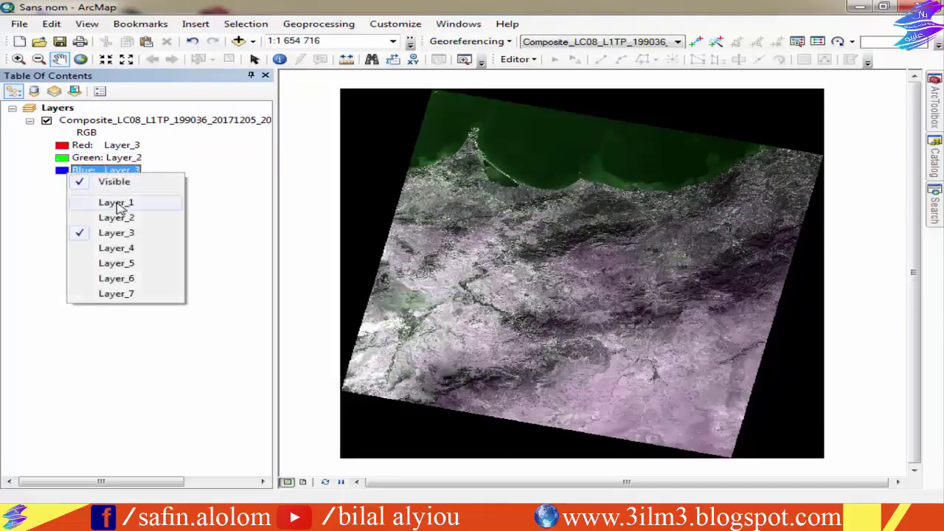
pyautogui.click(117, 203)
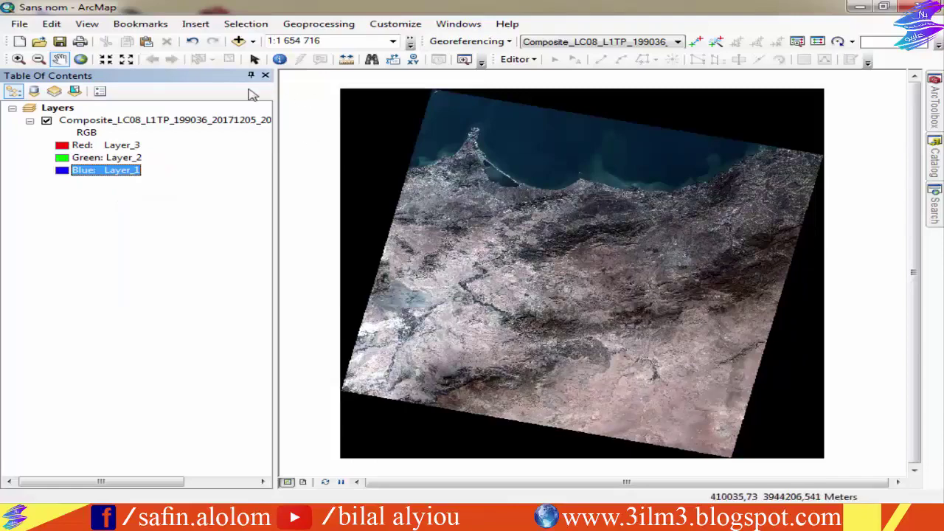
# - Display the mountain area south of the coast with Layer_4 as red, Layer_5 as green and Layer_6 as blue
pyautogui.moveTo(554, 270); pyautogui.dragTo(550, 270)
pyautogui.click(19, 59)
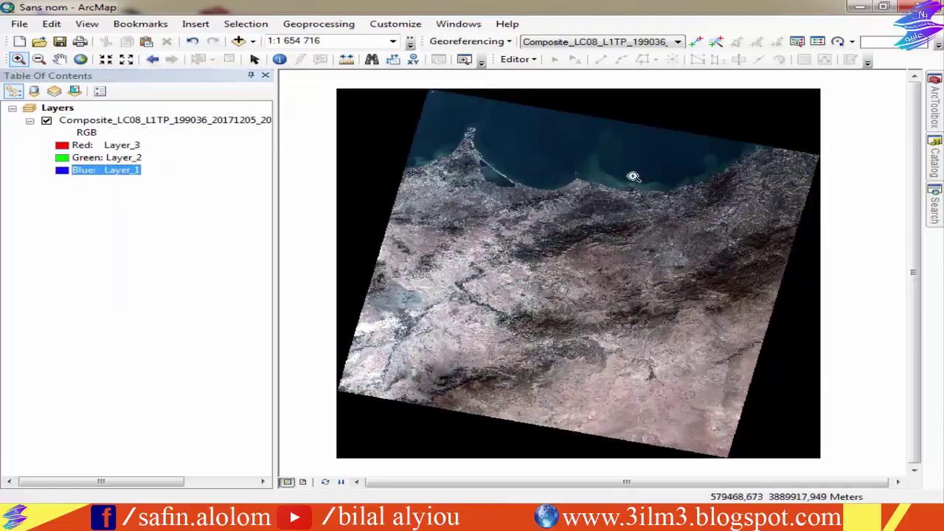
pyautogui.moveTo(624, 159); pyautogui.dragTo(448, 276)
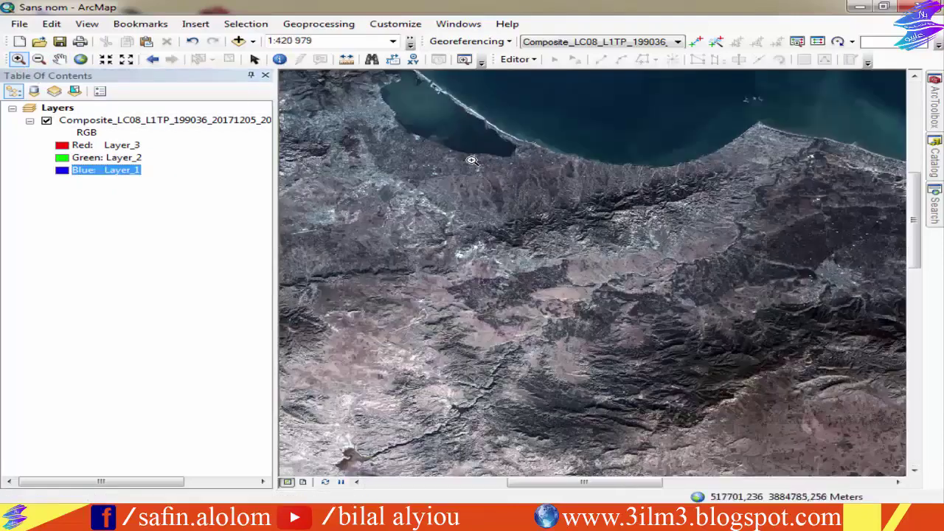
pyautogui.click(472, 161)
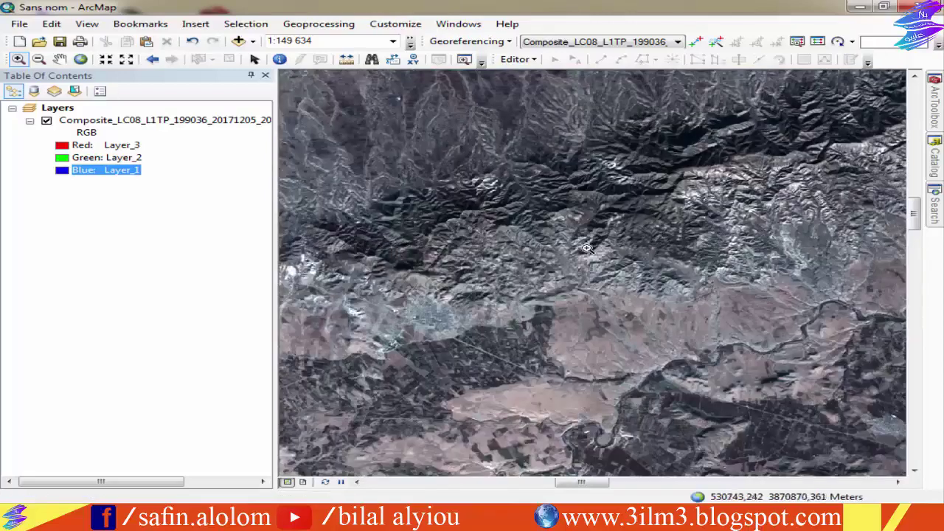
pyautogui.click(579, 257)
pyautogui.click(78, 171)
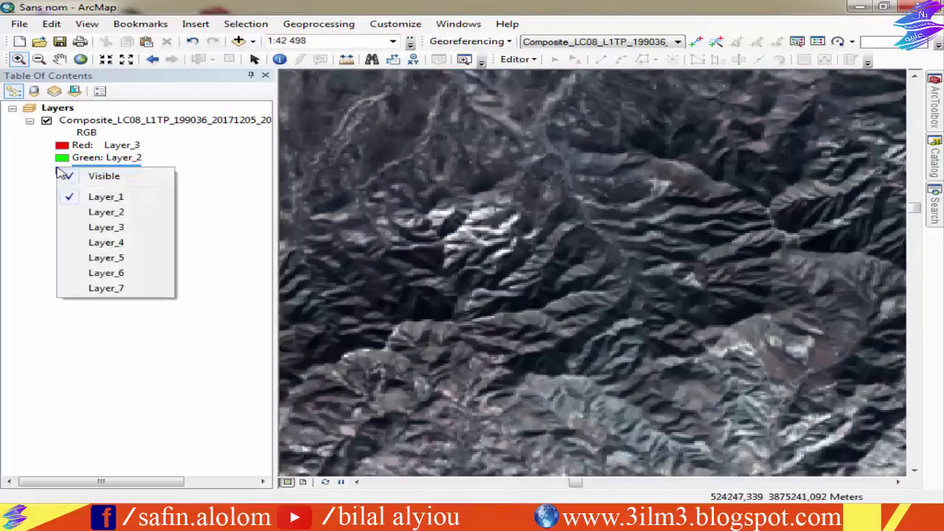
pyautogui.click(111, 272)
pyautogui.click(78, 158)
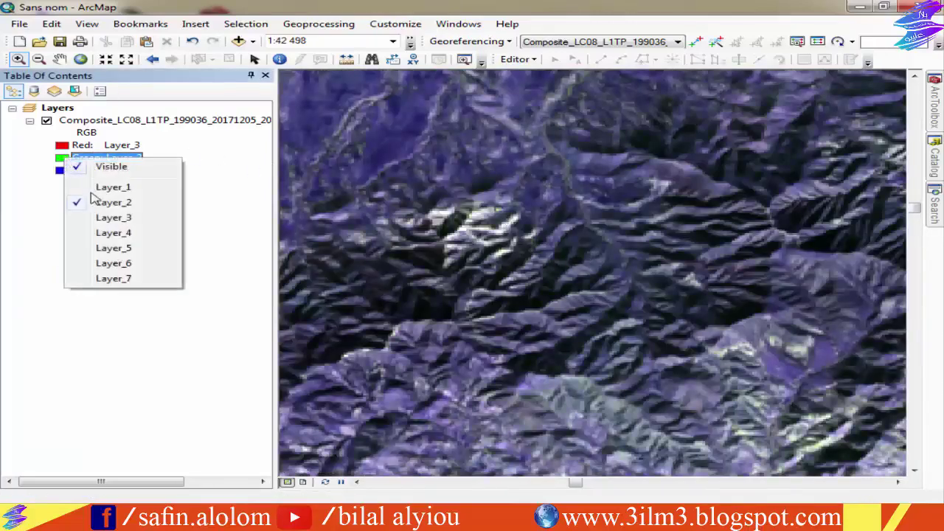
pyautogui.click(134, 248)
pyautogui.click(57, 147)
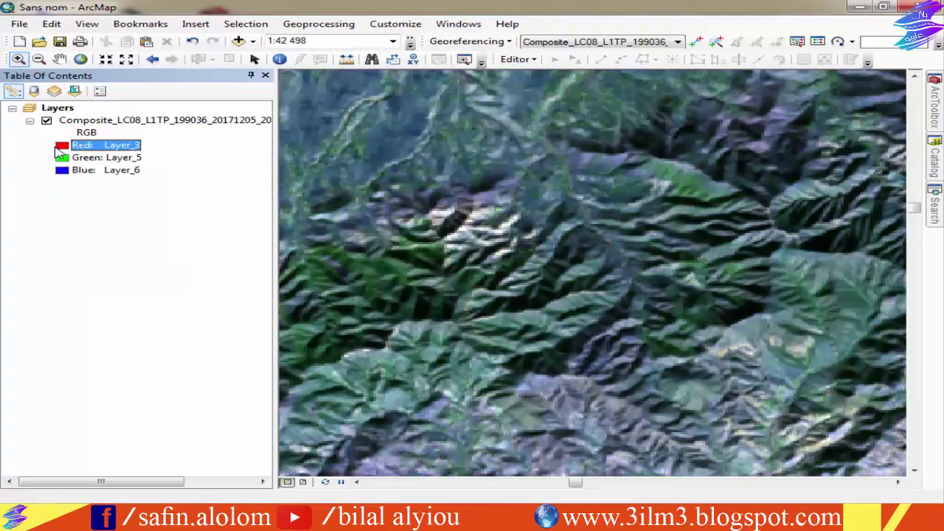
pyautogui.click(74, 147)
pyautogui.click(118, 221)
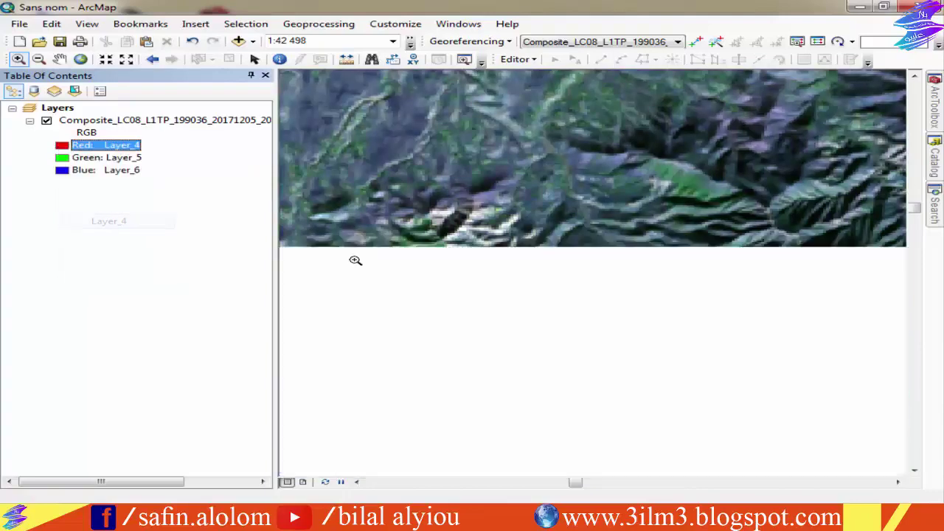
# - Display the coastal lagoon area at 1:200 000 with the composite's red channel set to Layer_6 and its blue channel to Layer_3
pyautogui.scroll(3, 623, 257)
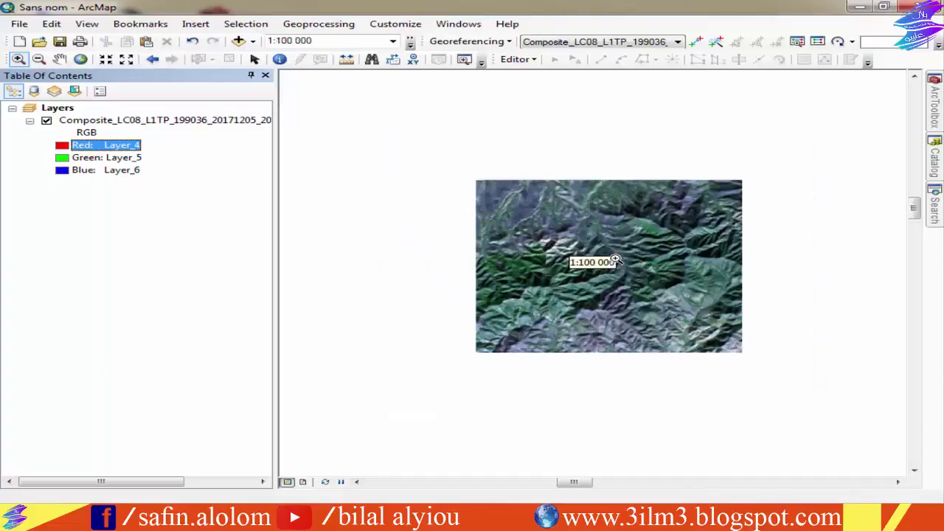
pyautogui.scroll(2, 609, 369)
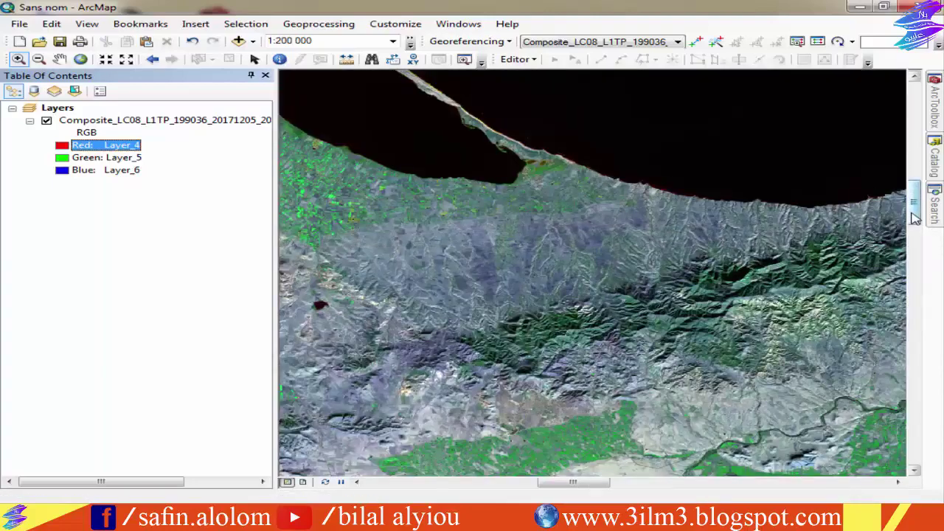
pyautogui.moveTo(915, 218); pyautogui.dragTo(915, 207)
pyautogui.moveTo(582, 483); pyautogui.dragTo(548, 483)
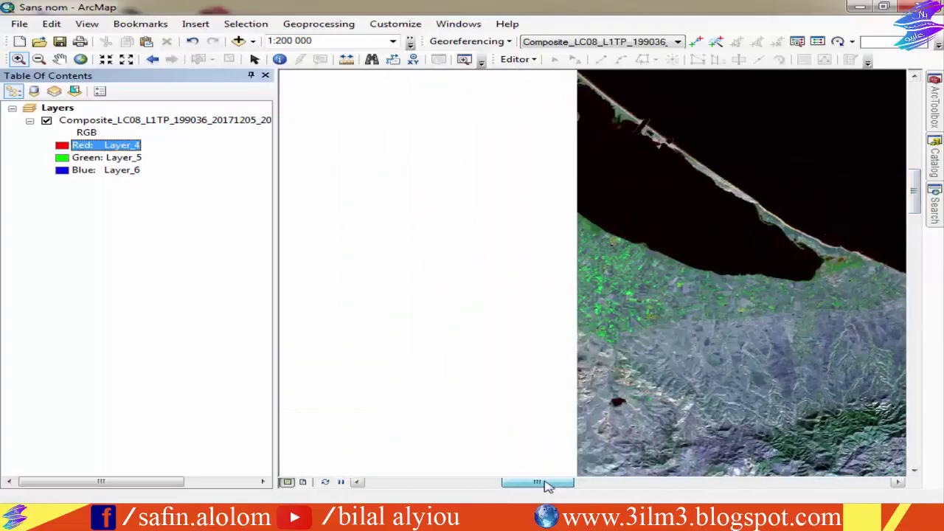
pyautogui.click(74, 146)
pyautogui.click(134, 252)
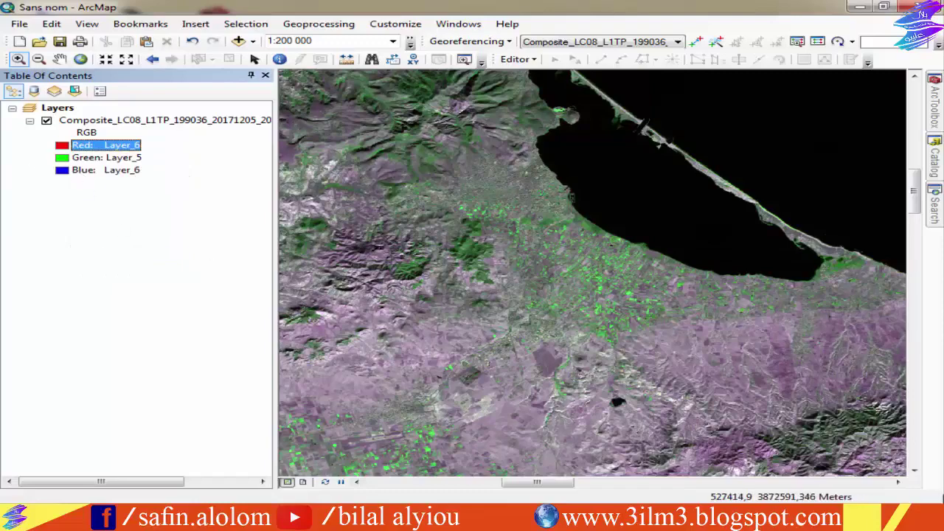
pyautogui.click(67, 174)
pyautogui.click(126, 239)
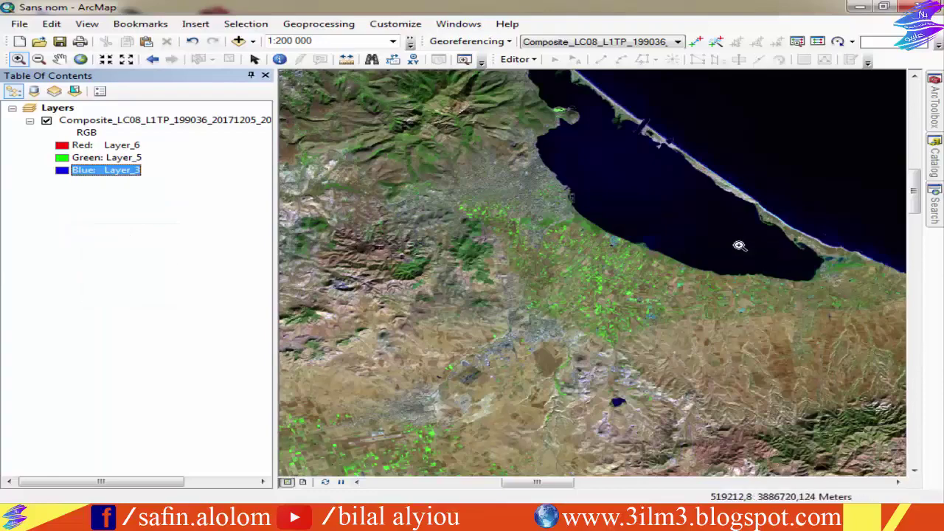
pyautogui.click(59, 59)
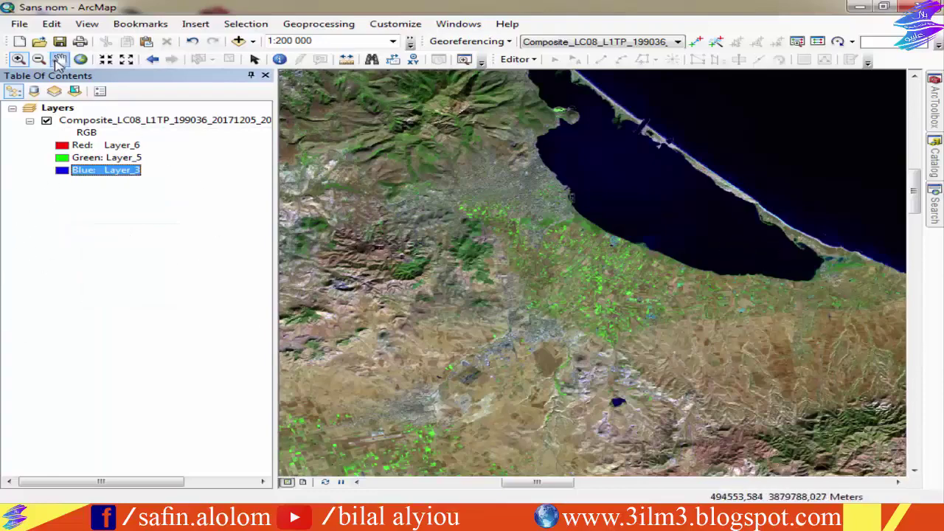